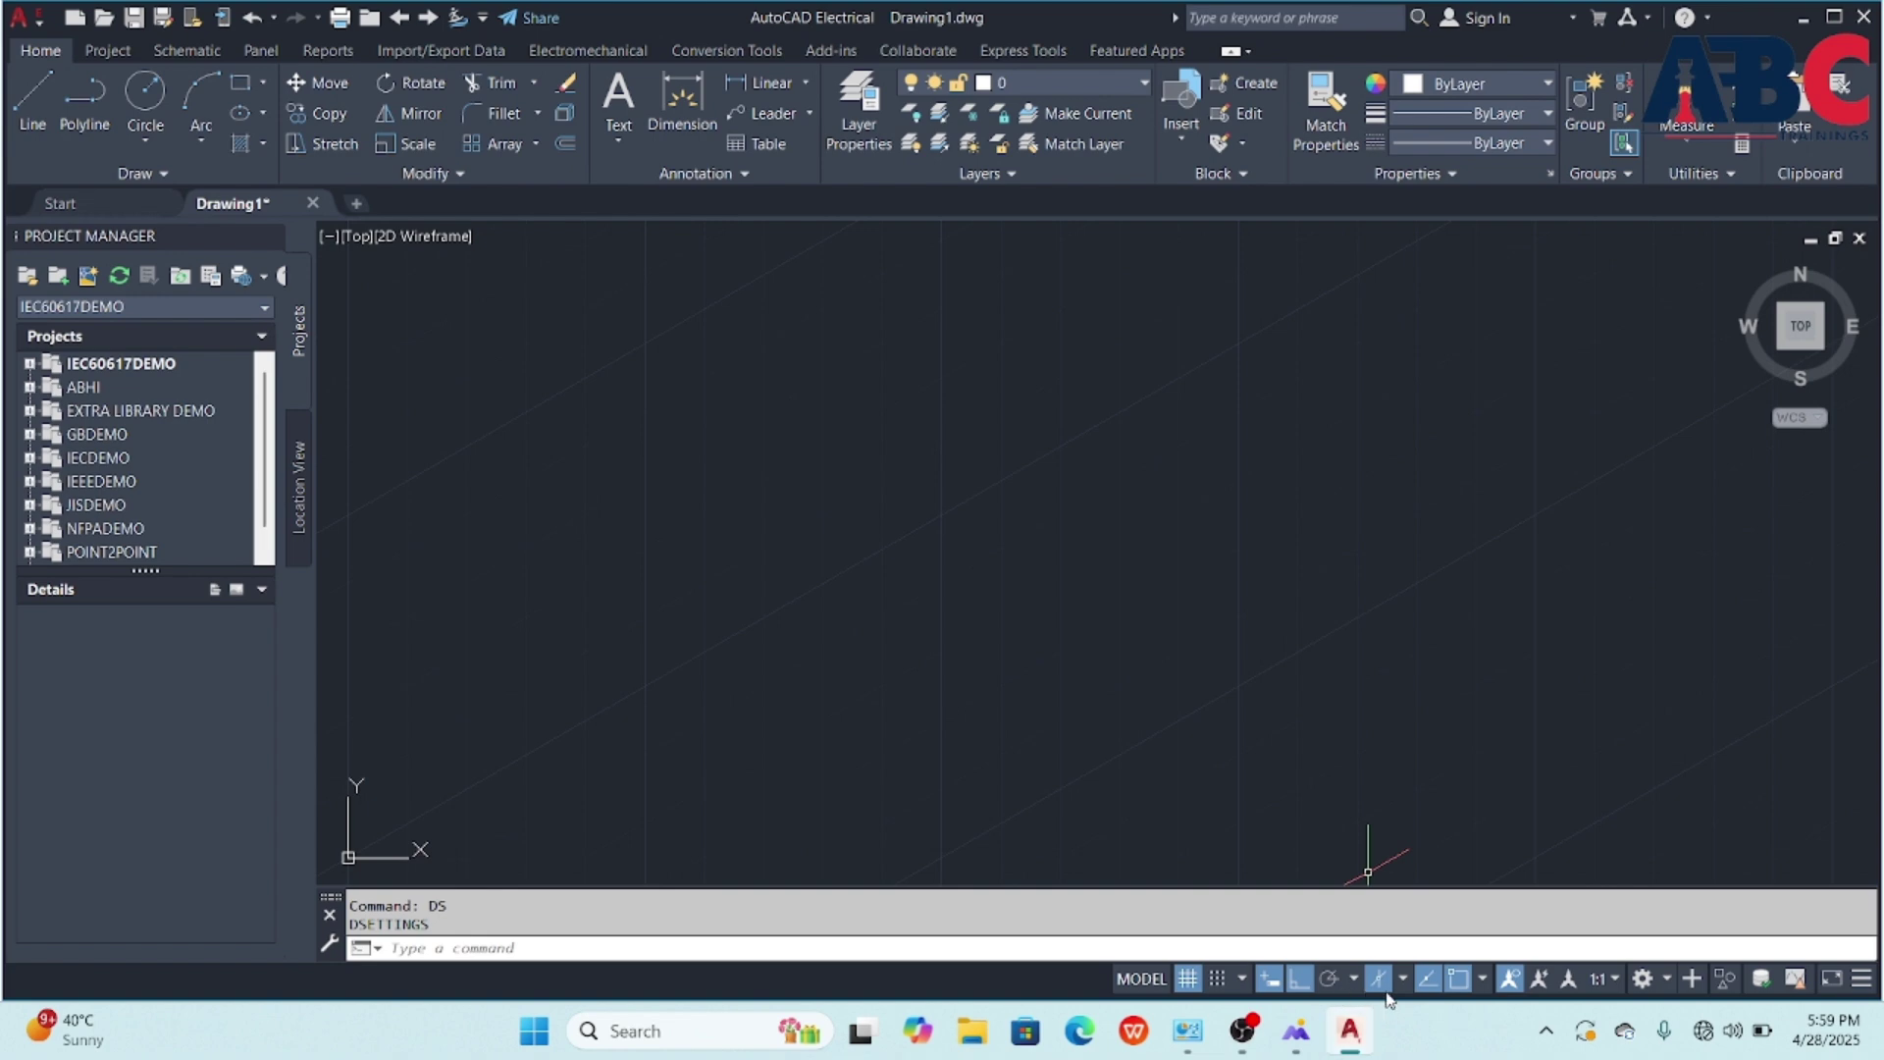
- Switch the isometric drafting plane to Isoplane Top and draw a 100-unit line rising at 30°
left_click(1401, 986)
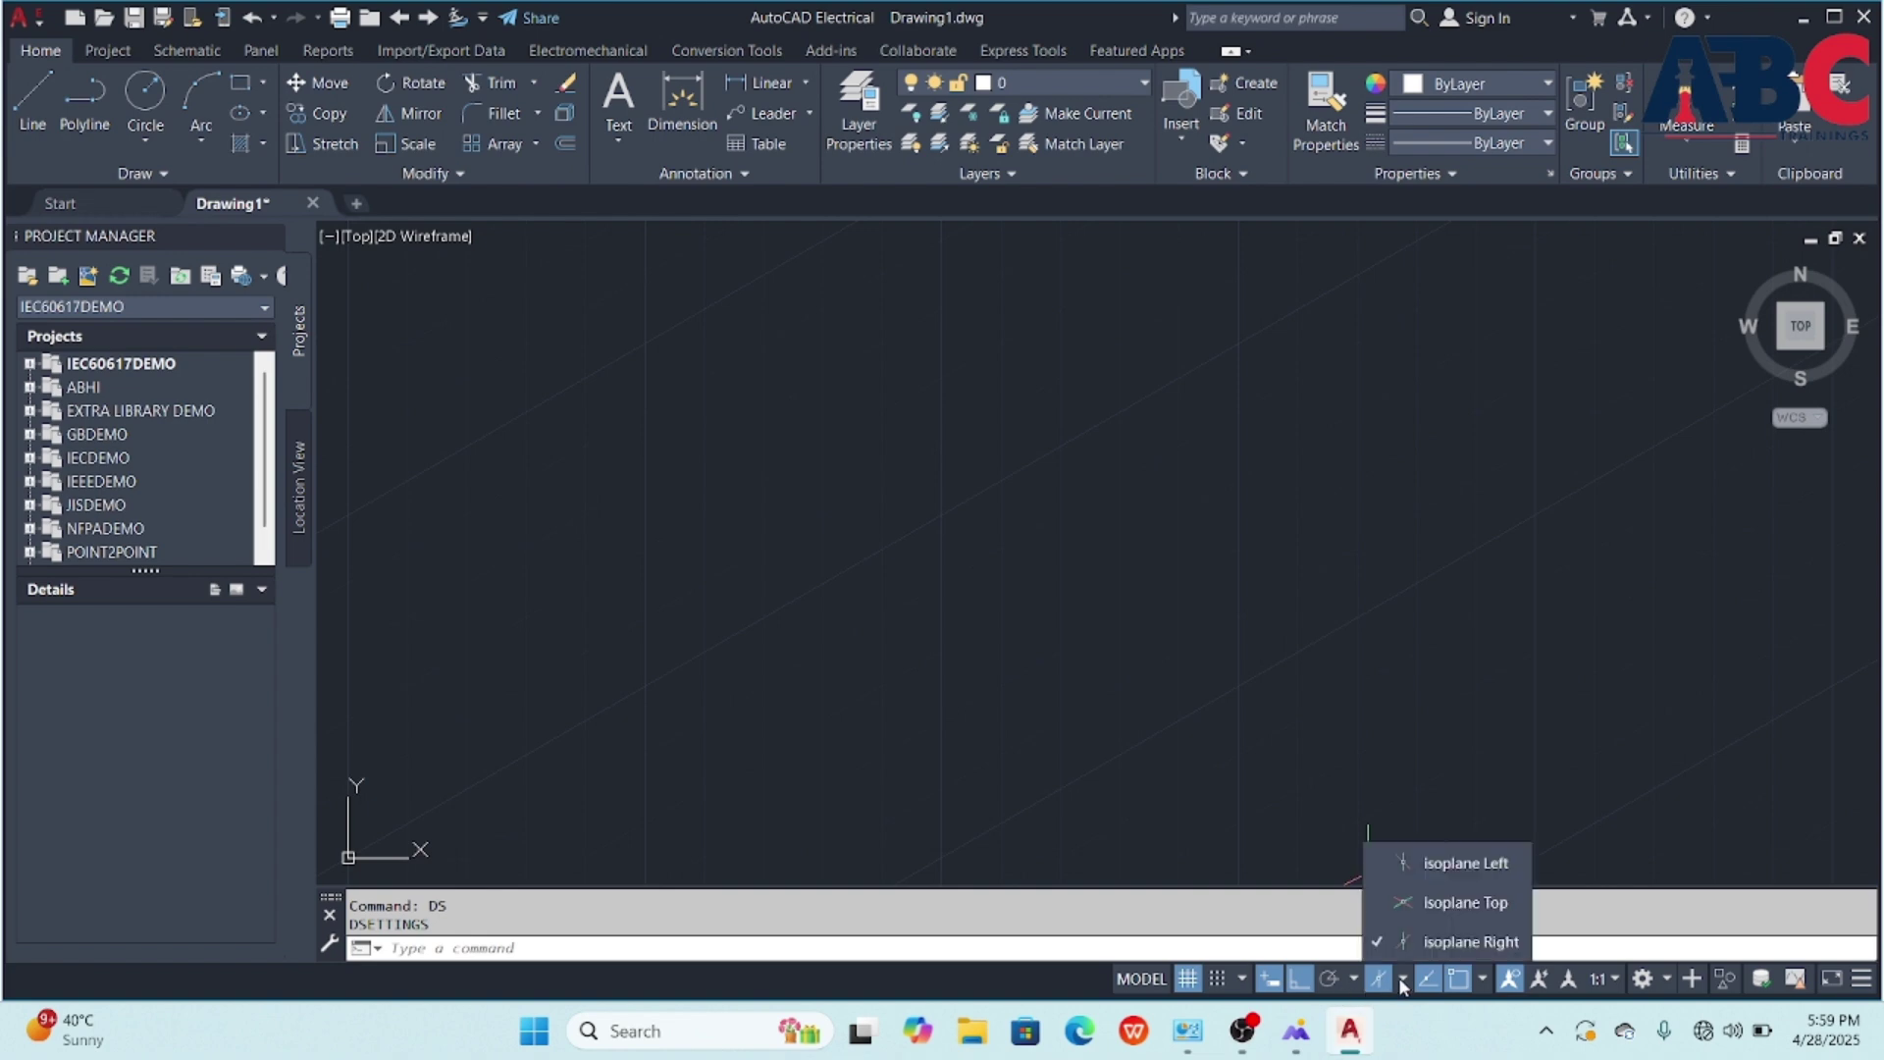
left_click(1409, 901)
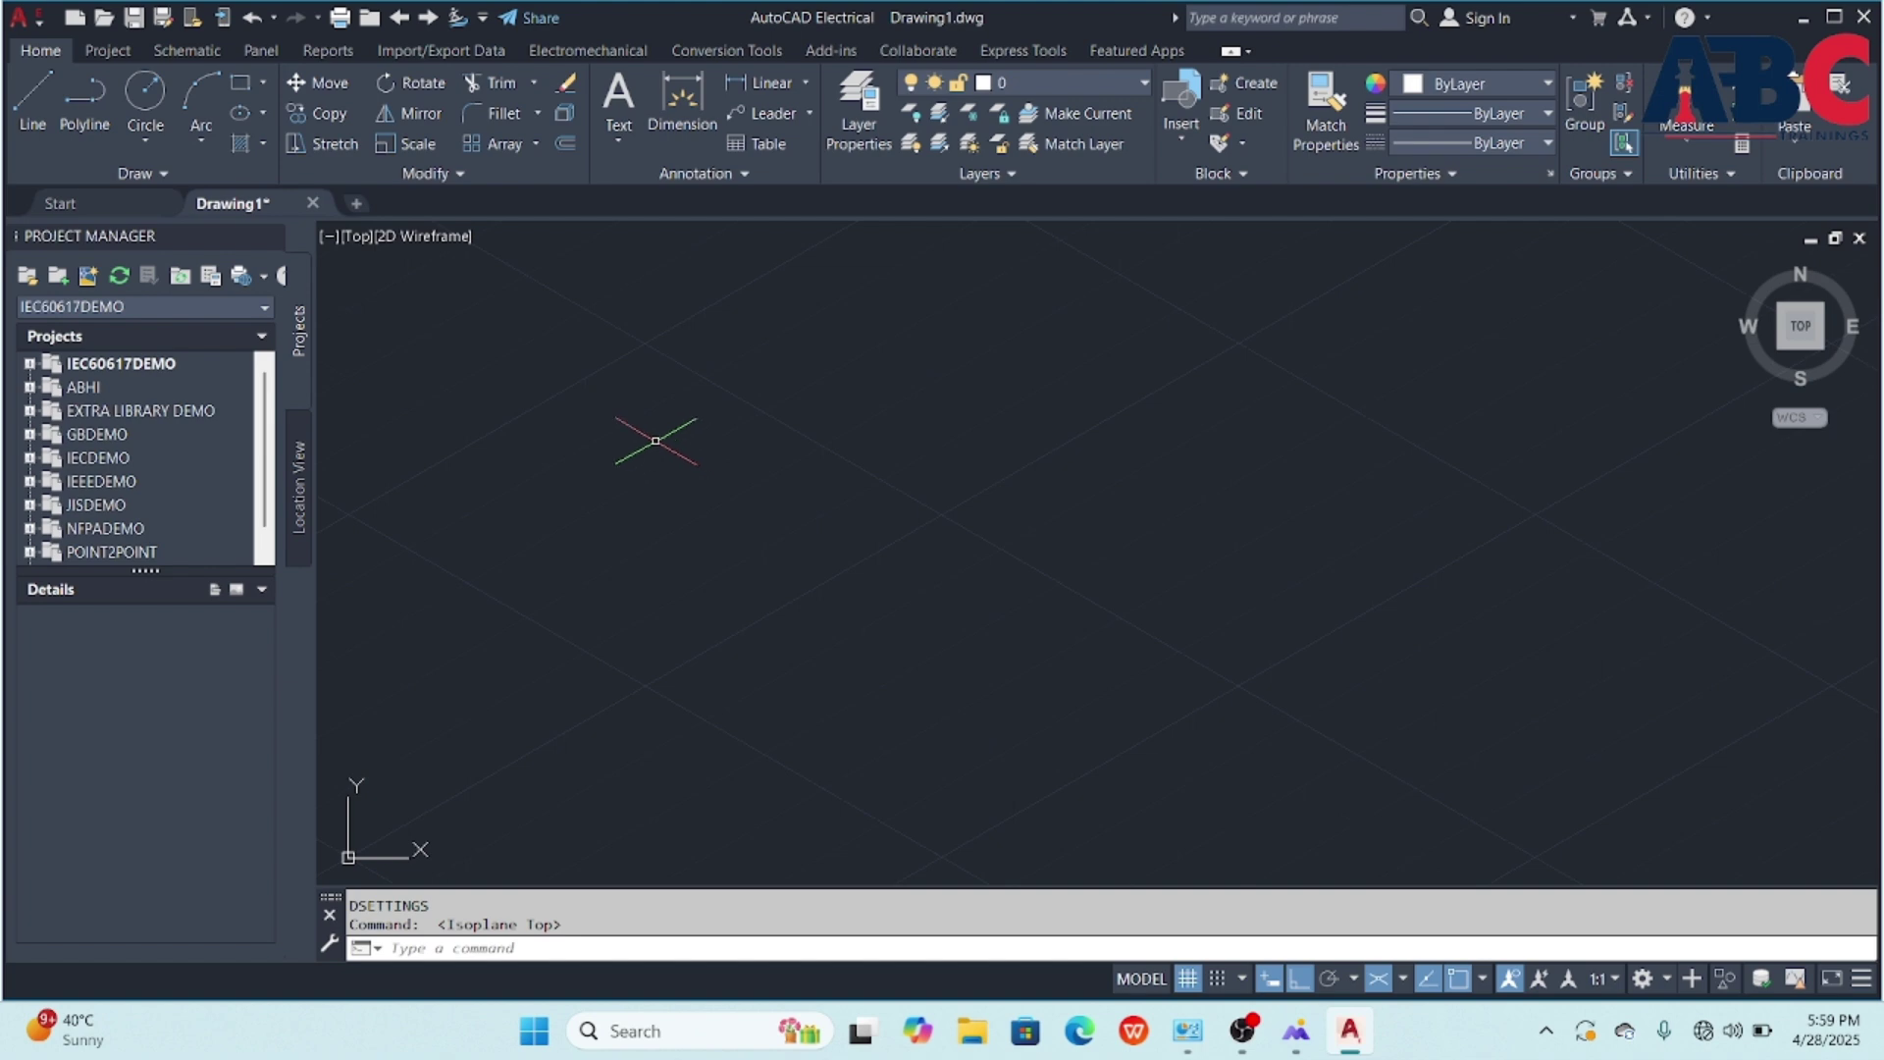
left_click(33, 107)
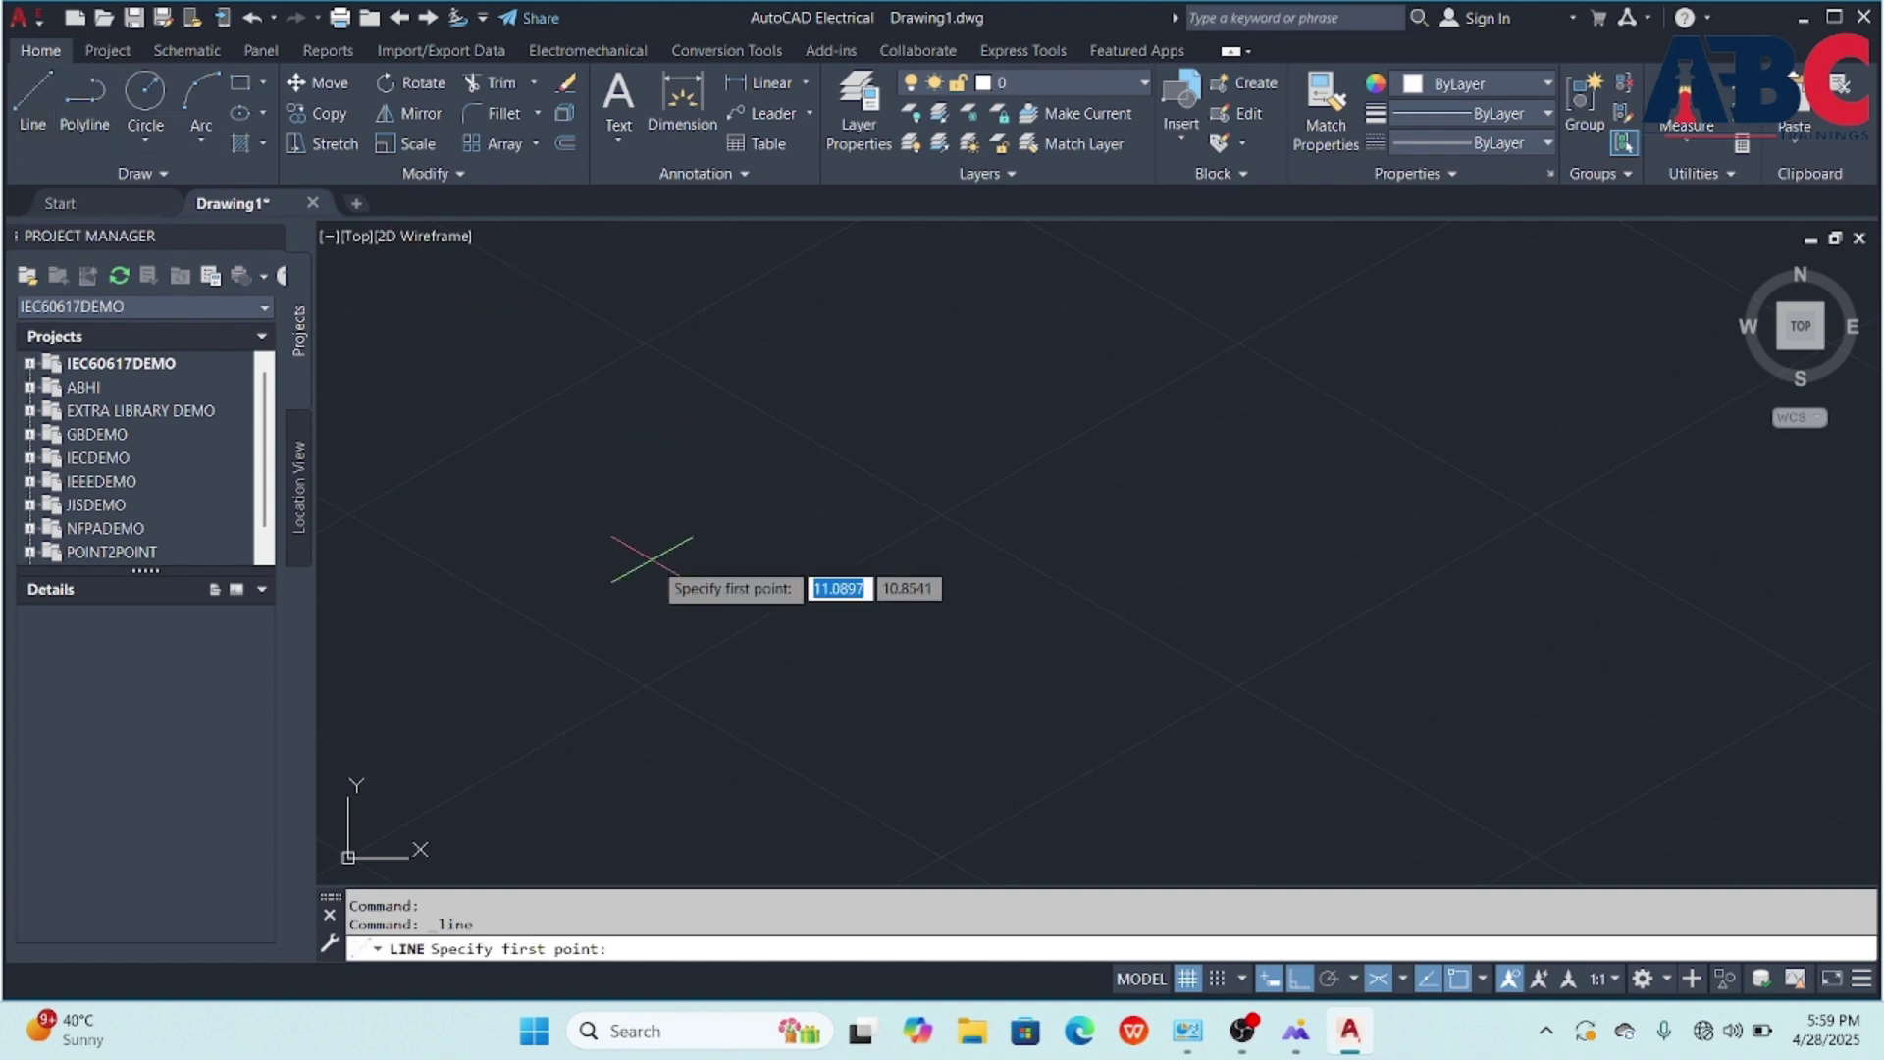
left_click(754, 619)
key("BackSpace")
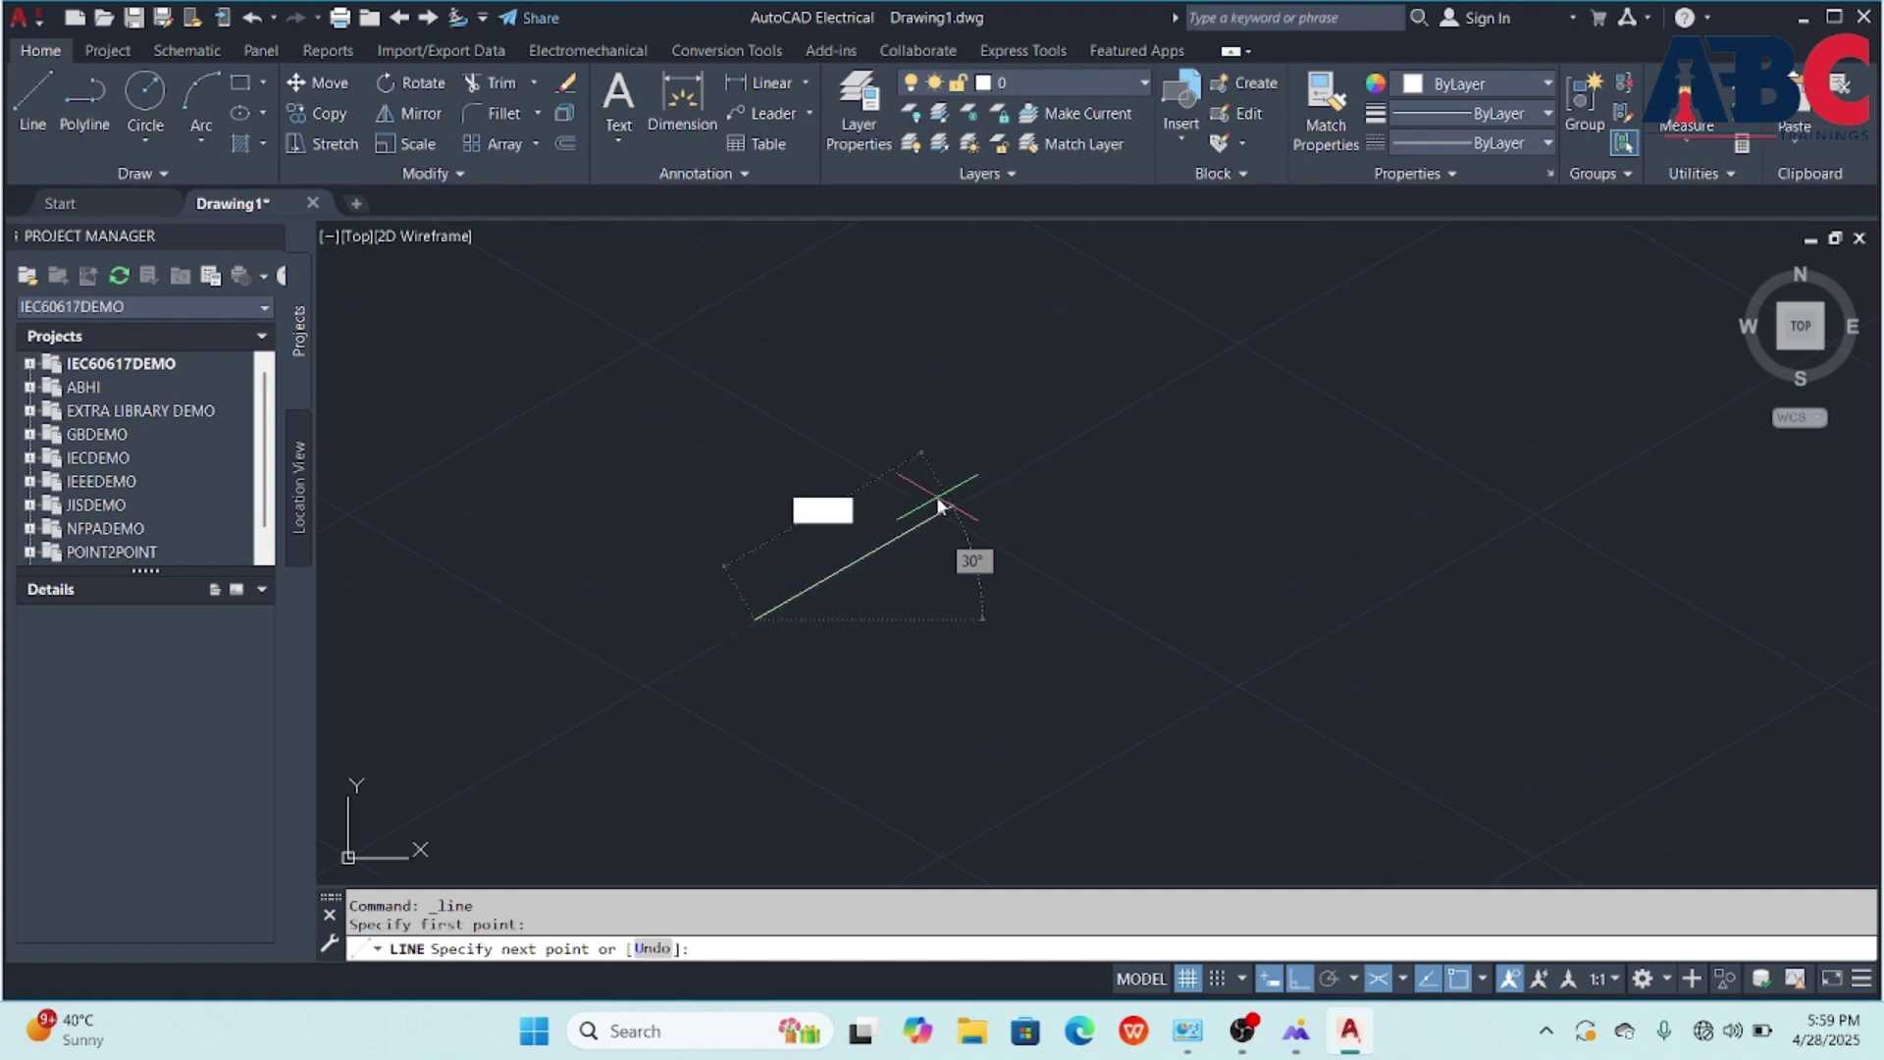
type("100")
key("Return")
key("Return")
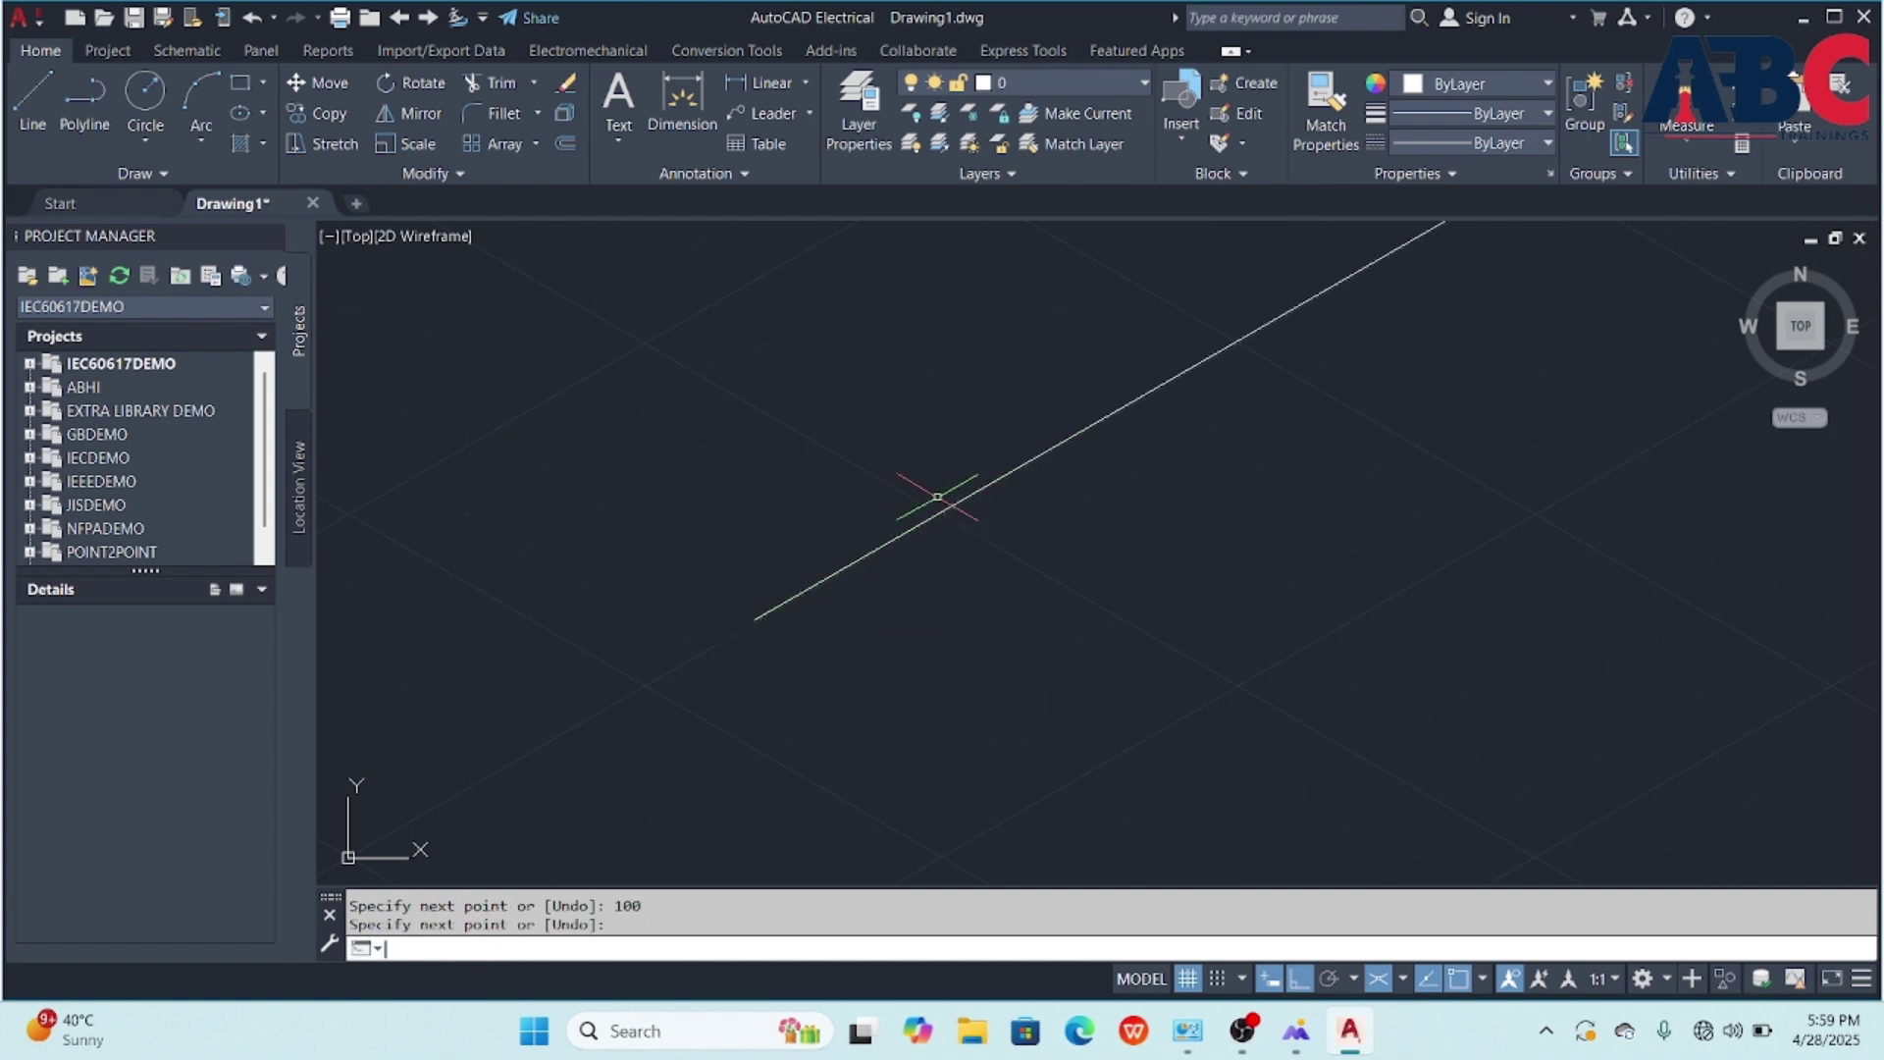
- Complete the top-face outline from the line's upper end with connected isometric segments of 25, 100 and 25 units
middle_click_drag(984, 535, 1001, 446)
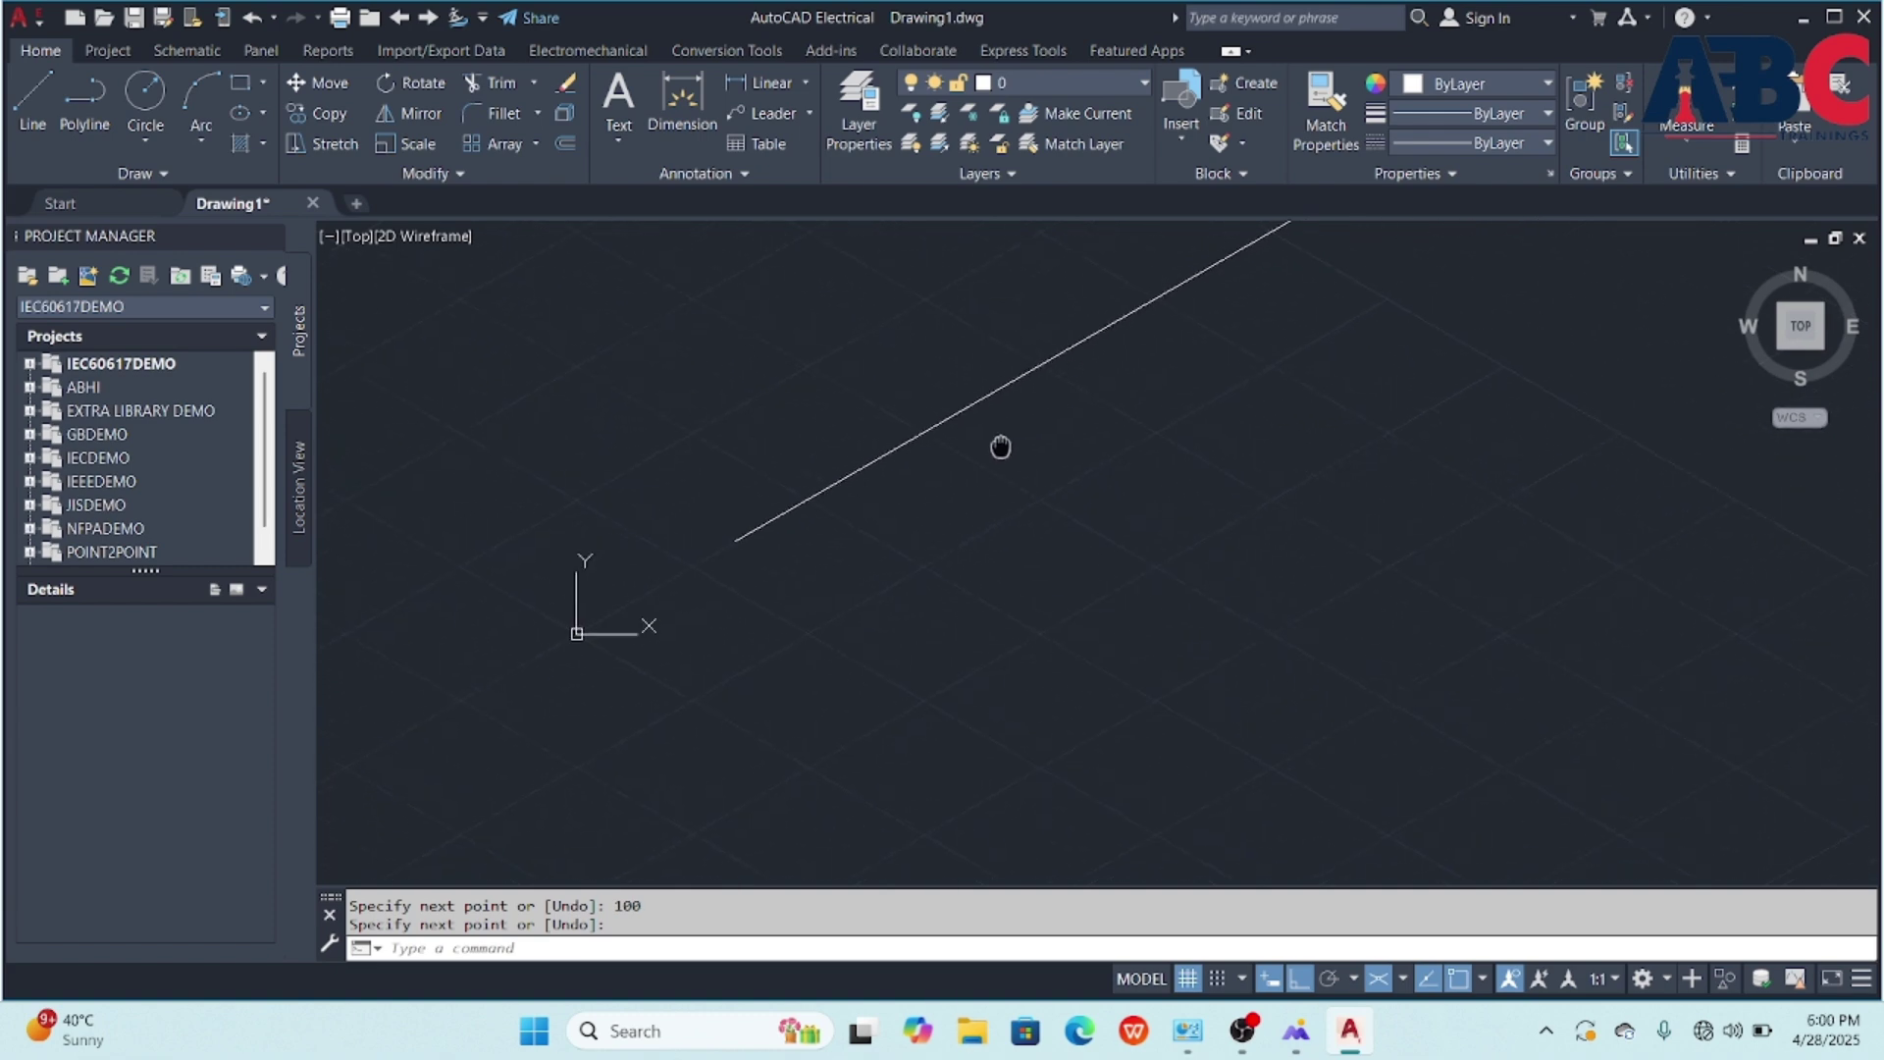
scroll(1129, 432, "down", 5)
scroll(1128, 432, "up", 4)
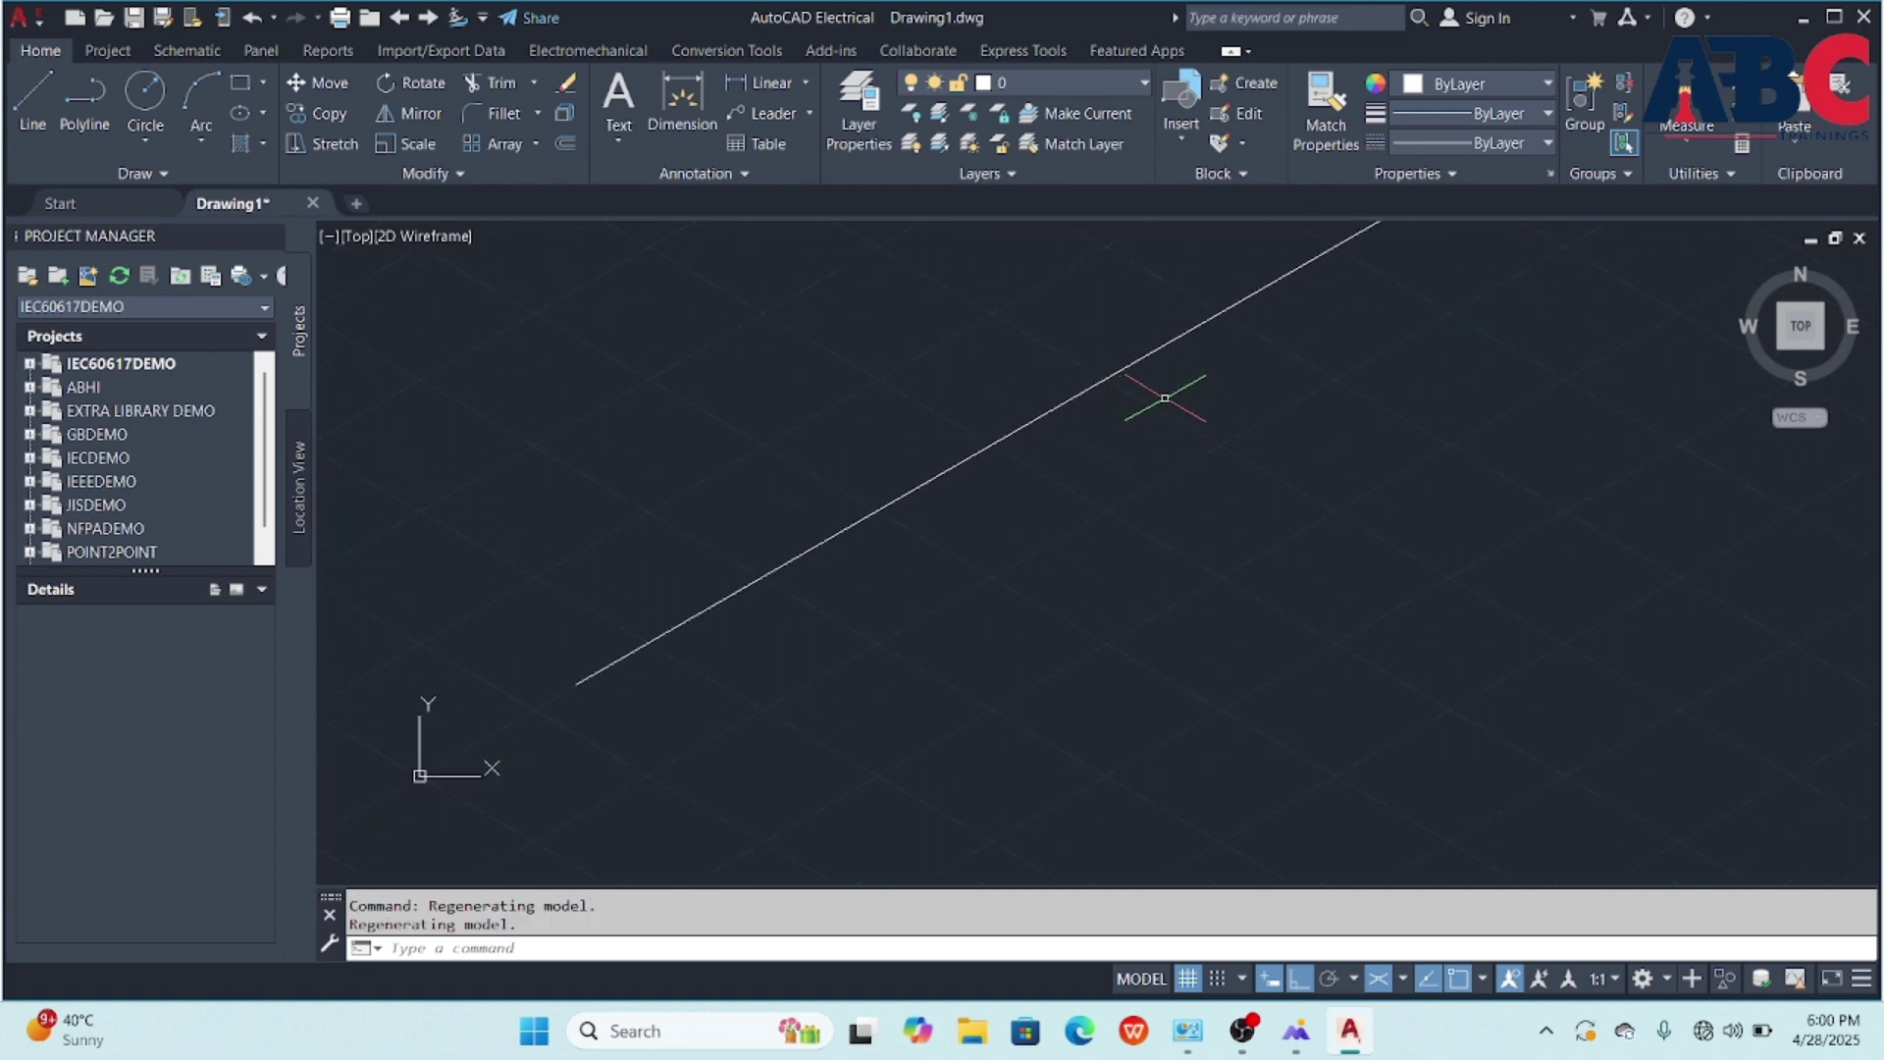
scroll(1168, 402, "down", 1)
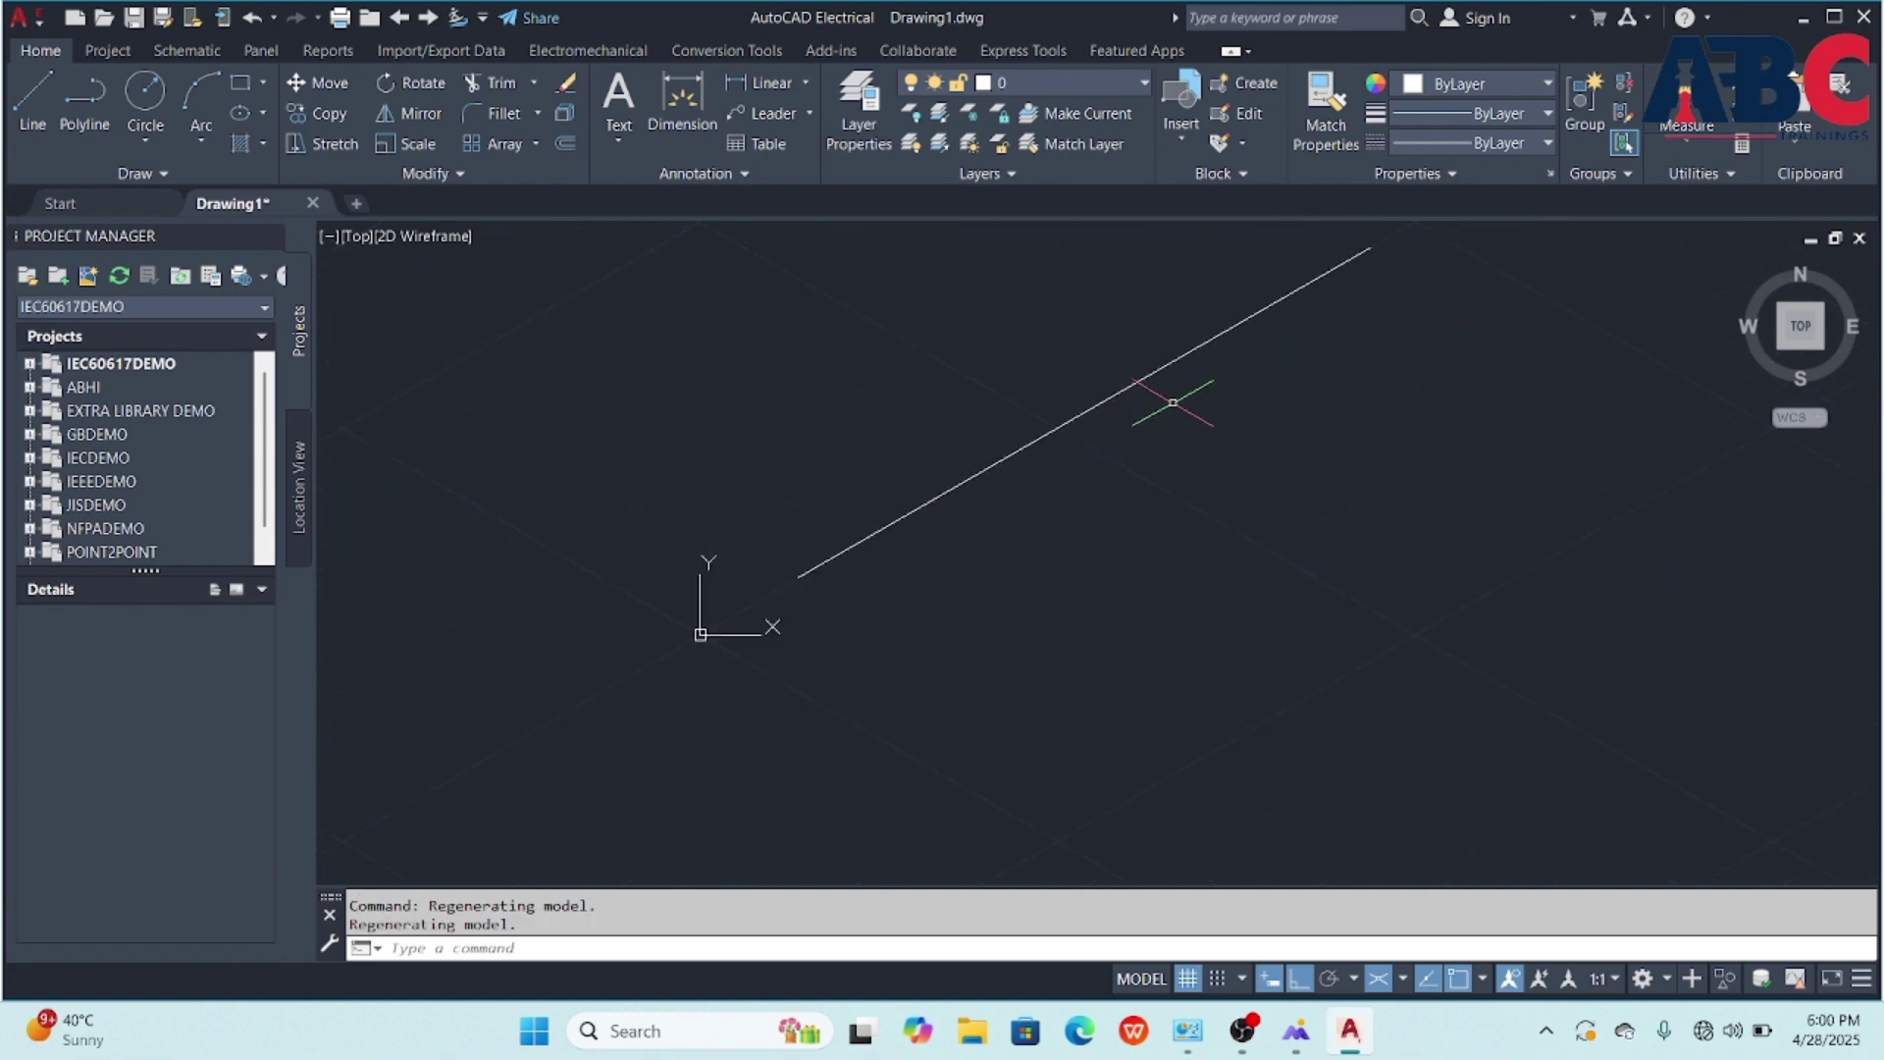
left_click(32, 98)
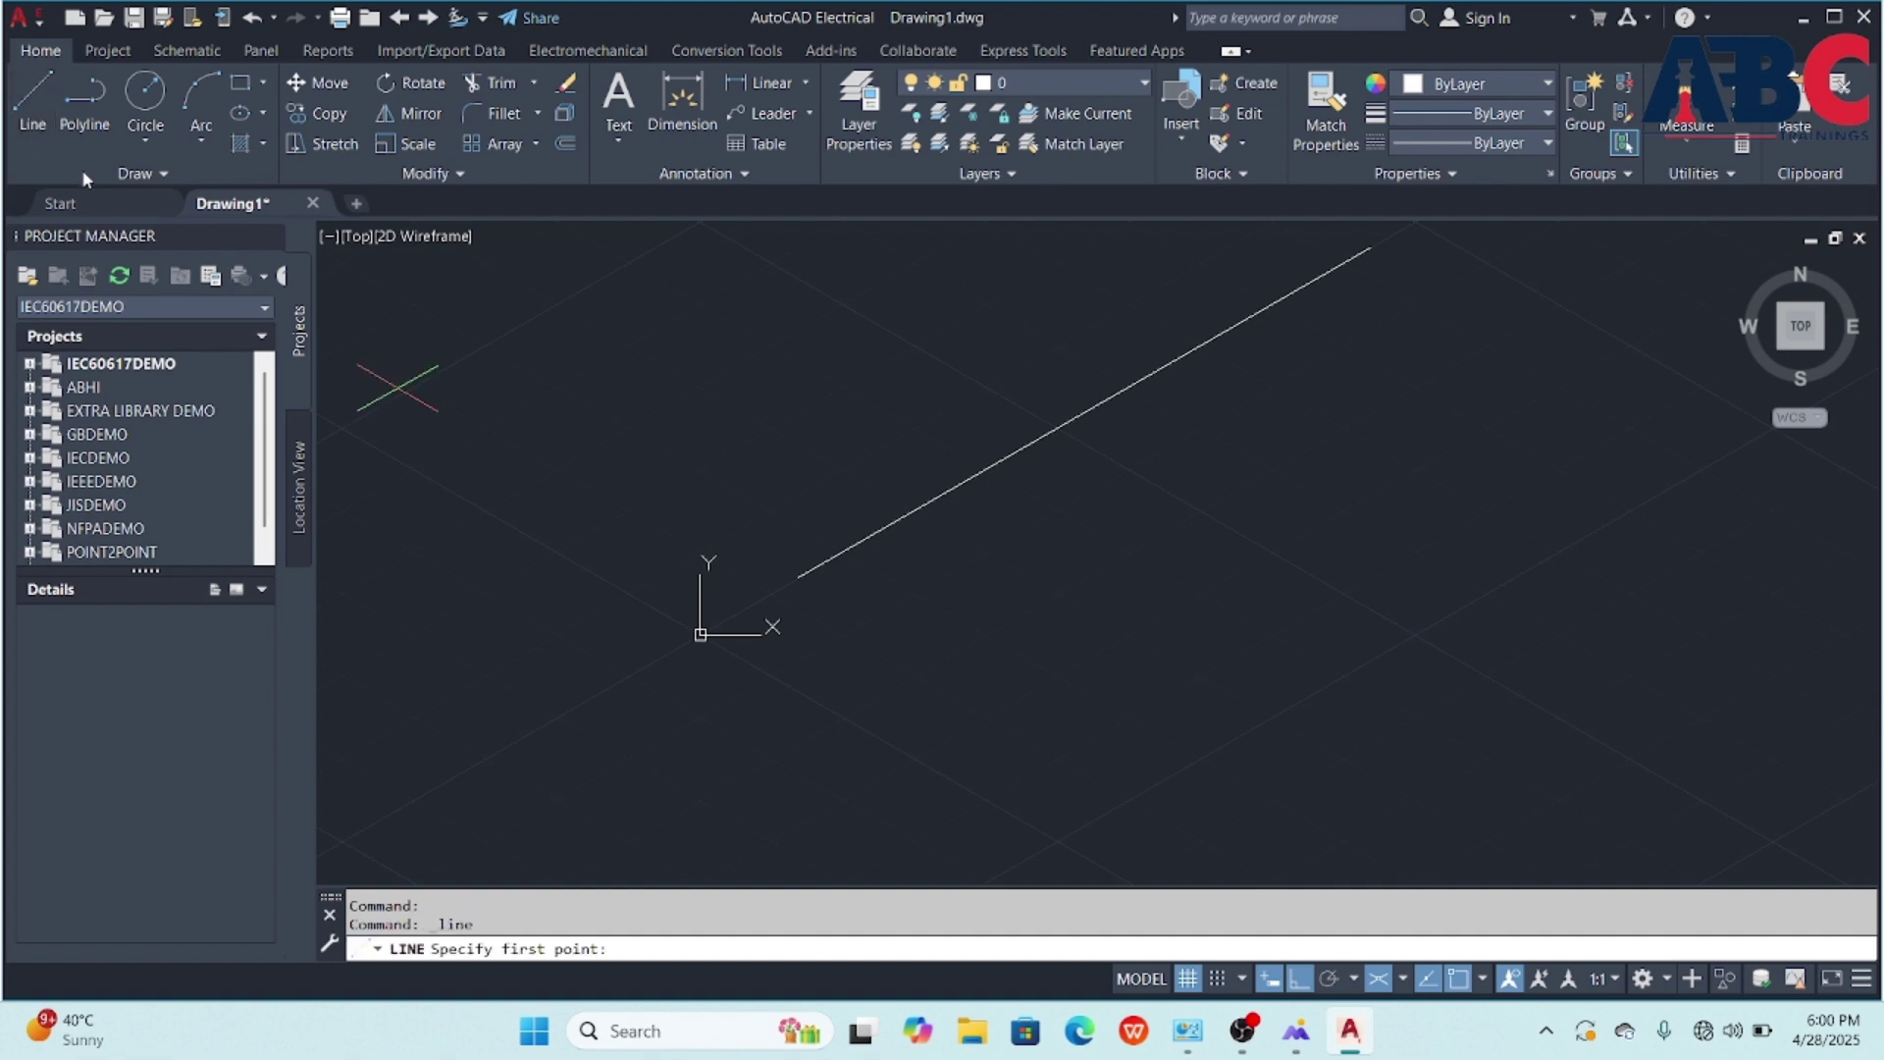
left_click(1370, 249)
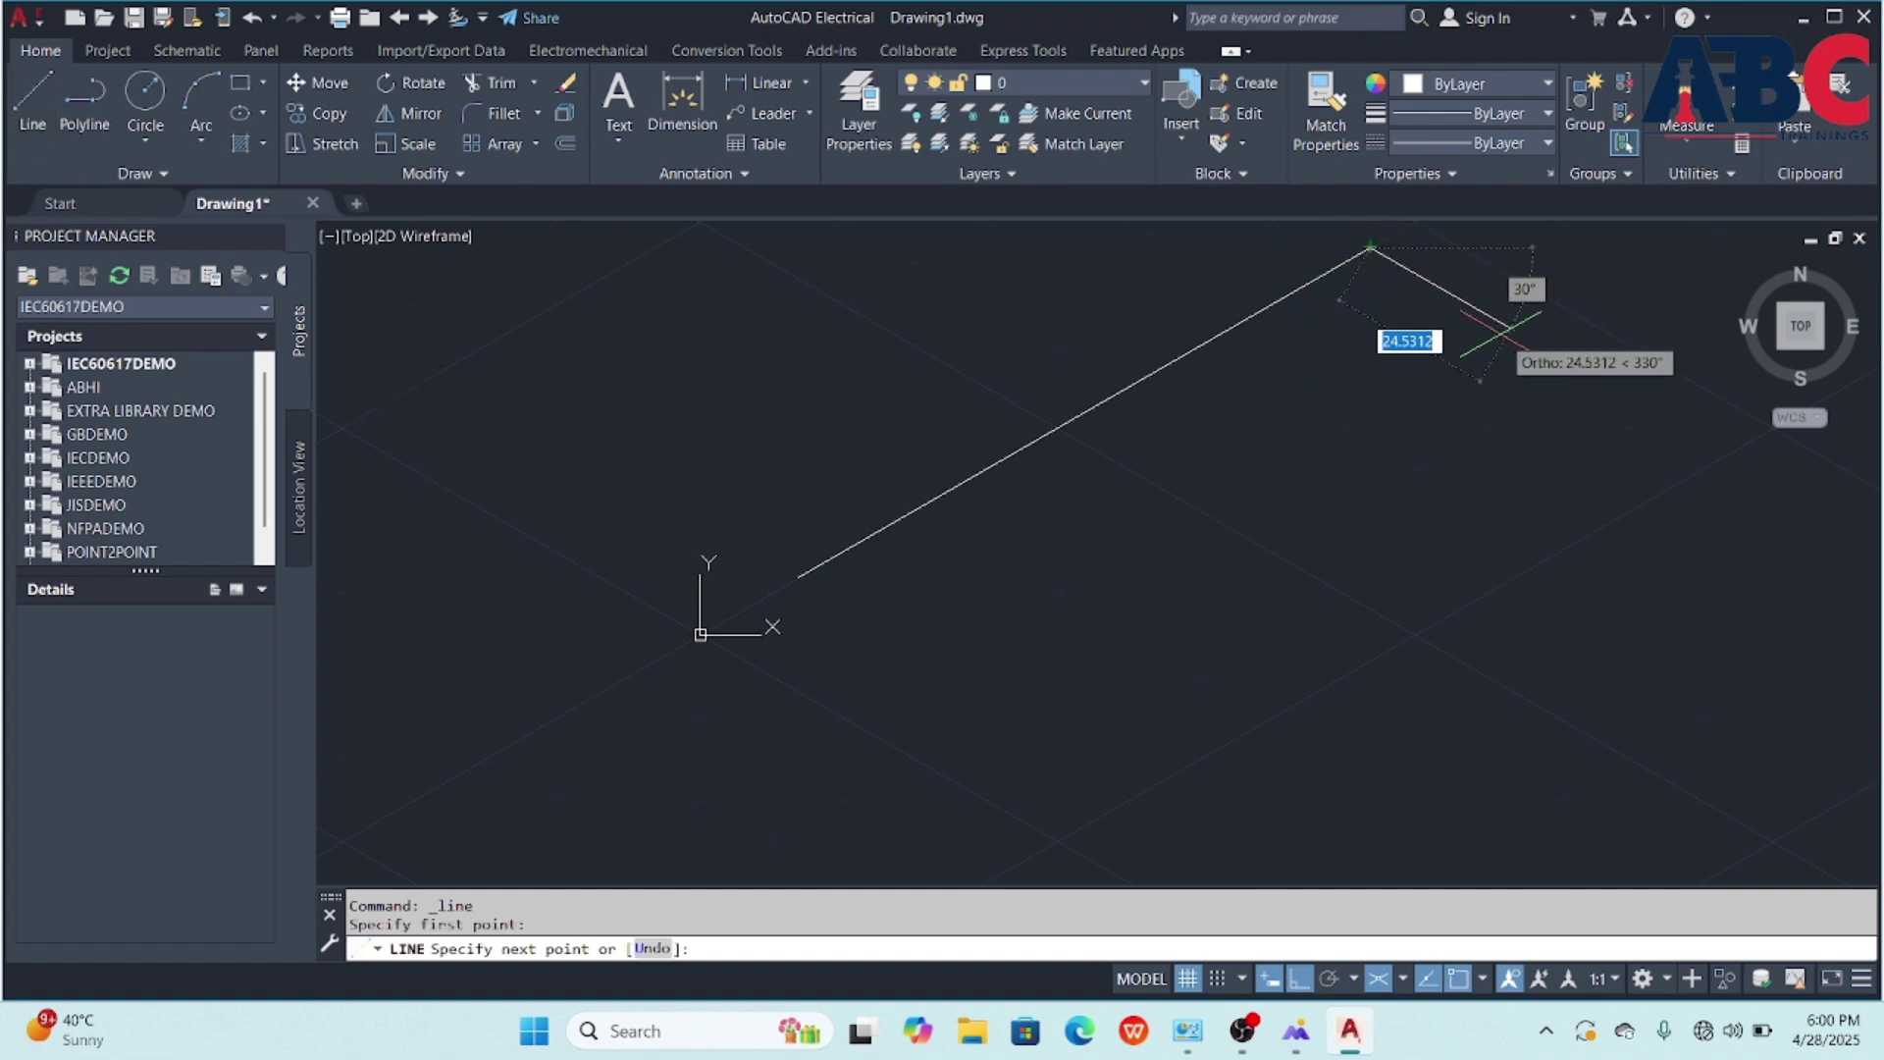
type("5")
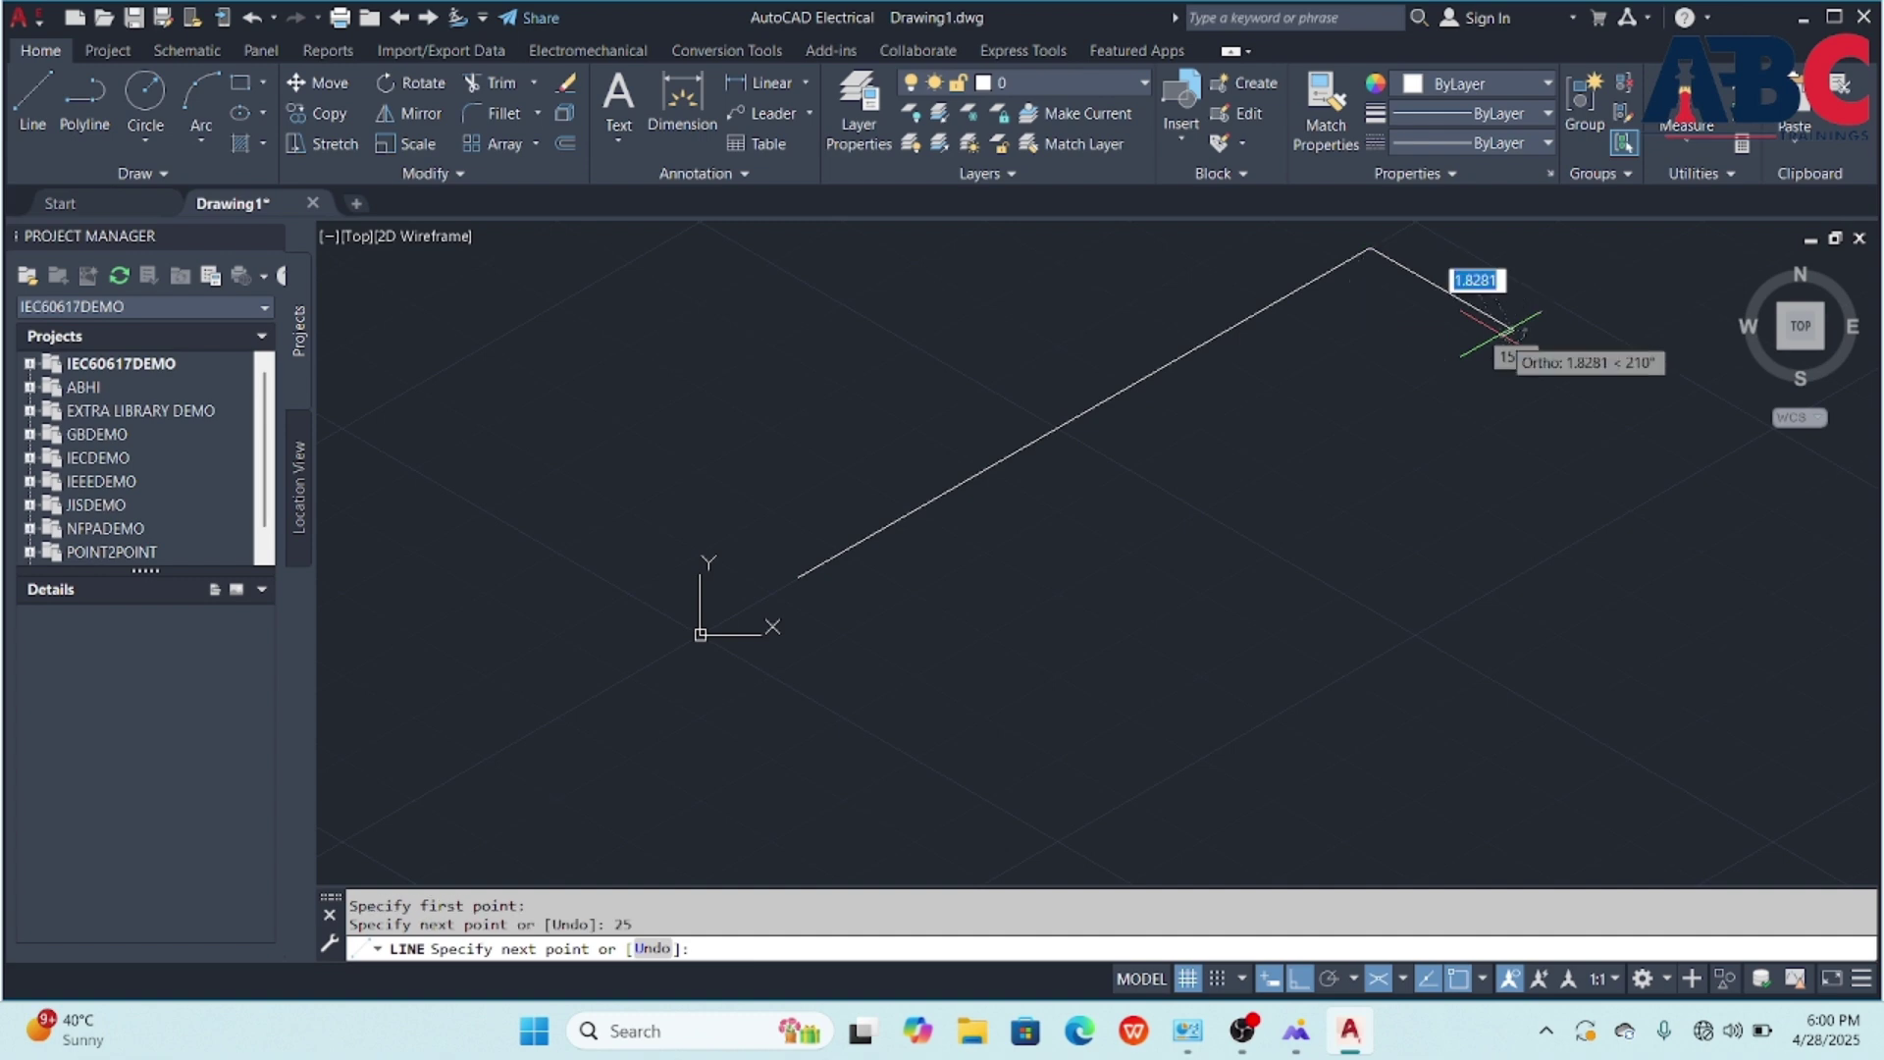
key("Return")
type("10")
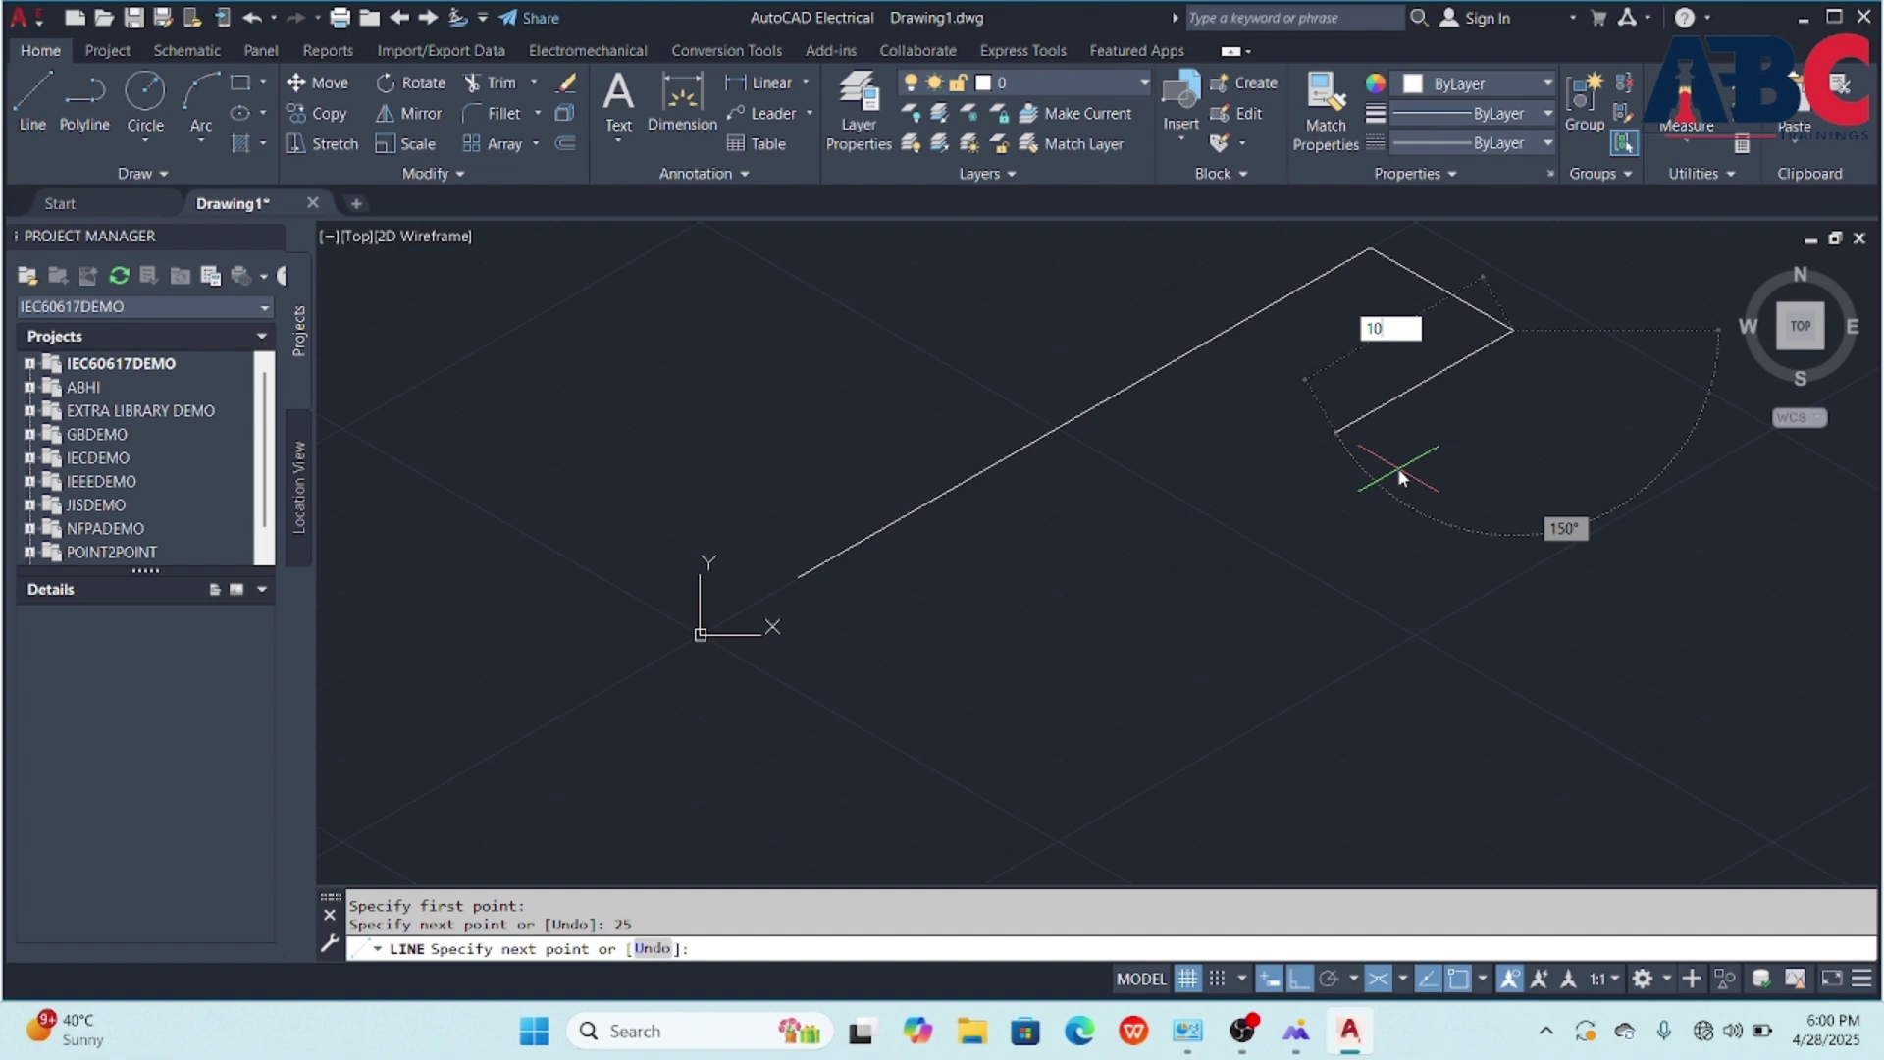
type("0")
key("Return")
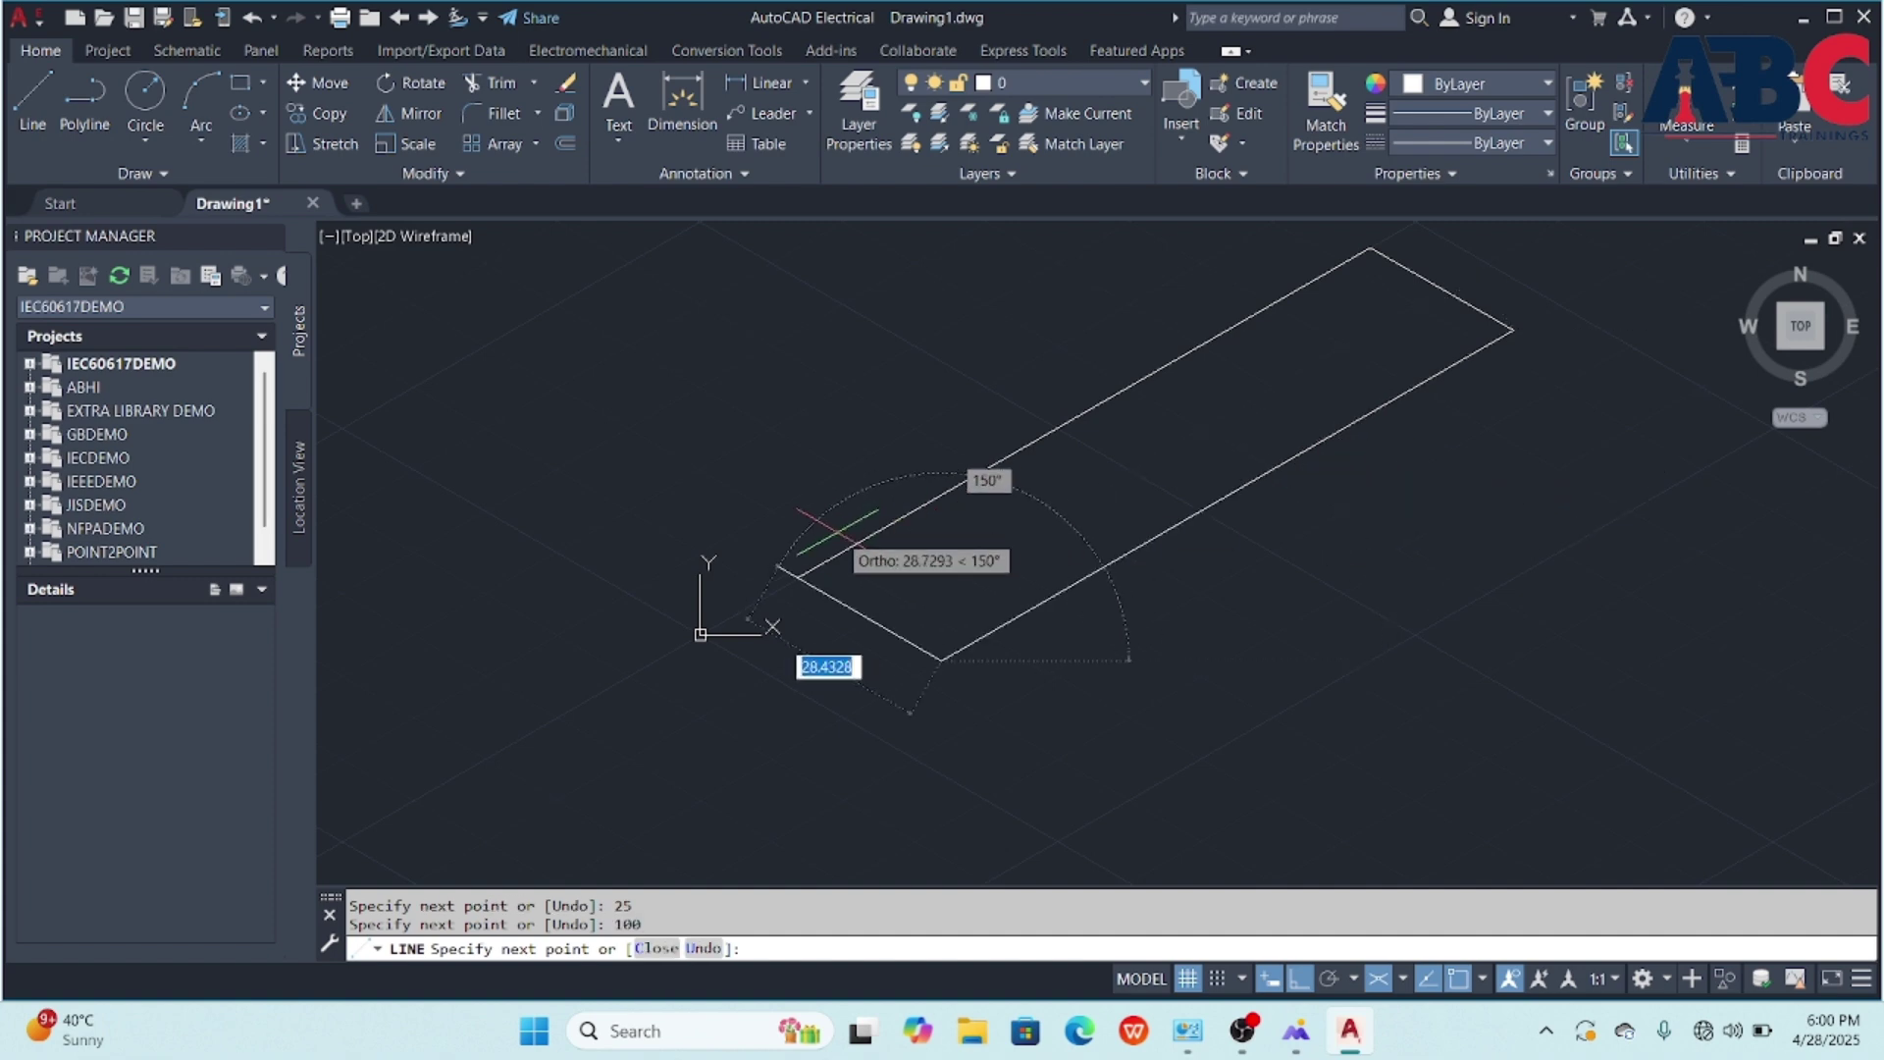
key("Return")
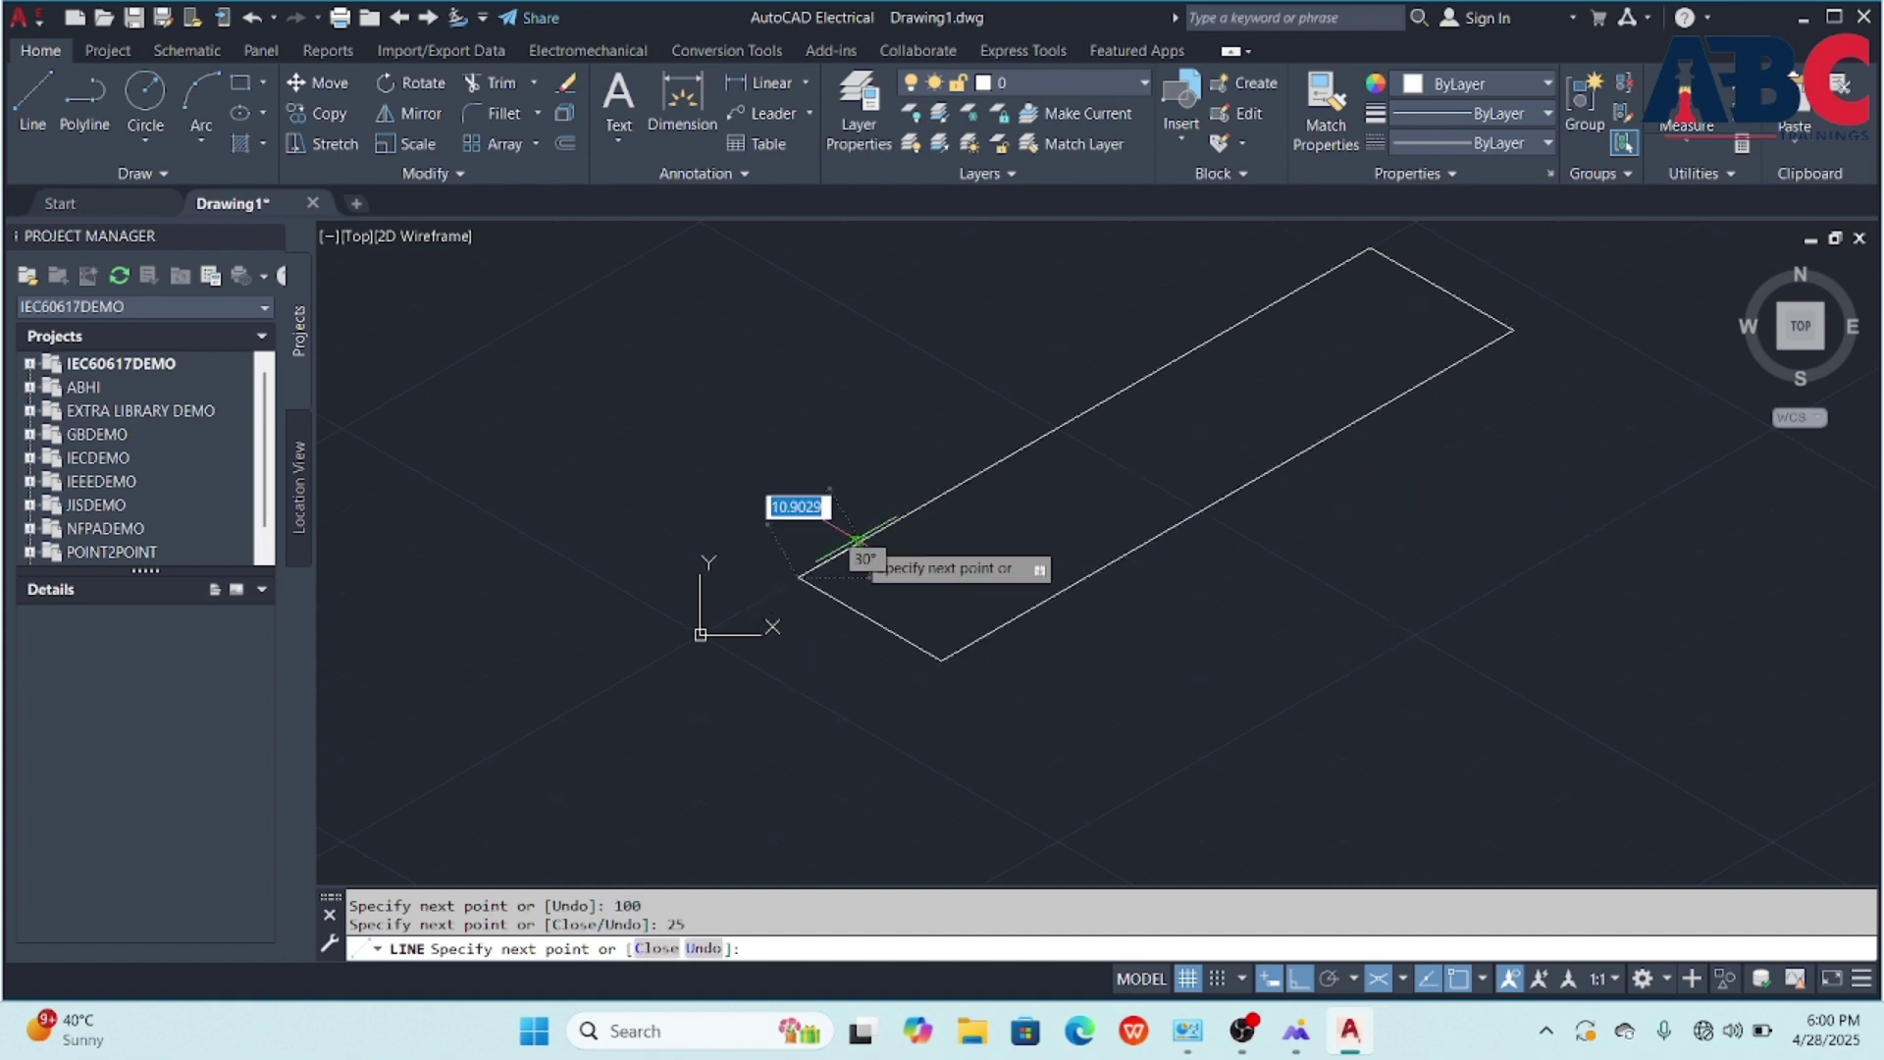
key("Return")
scroll(876, 639, "down", 4)
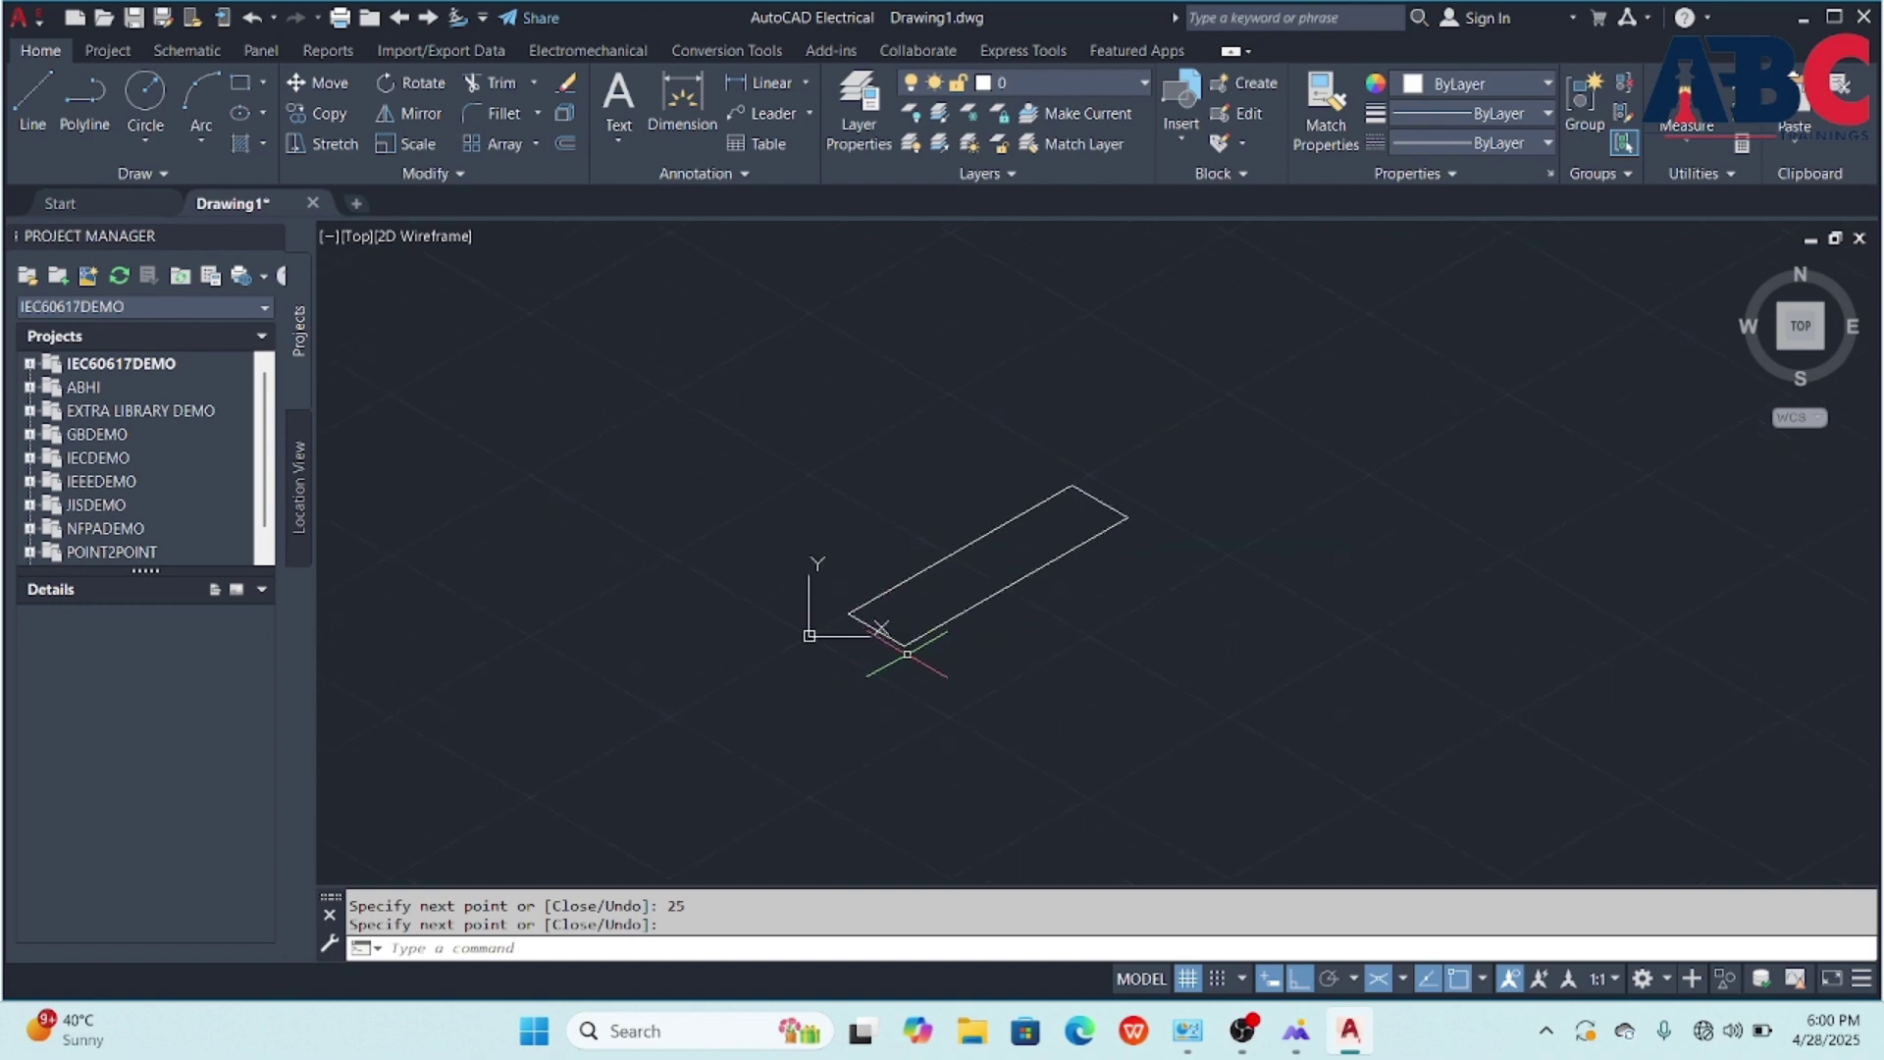
scroll(924, 552, "up", 6)
scroll(1002, 555, "down", 4)
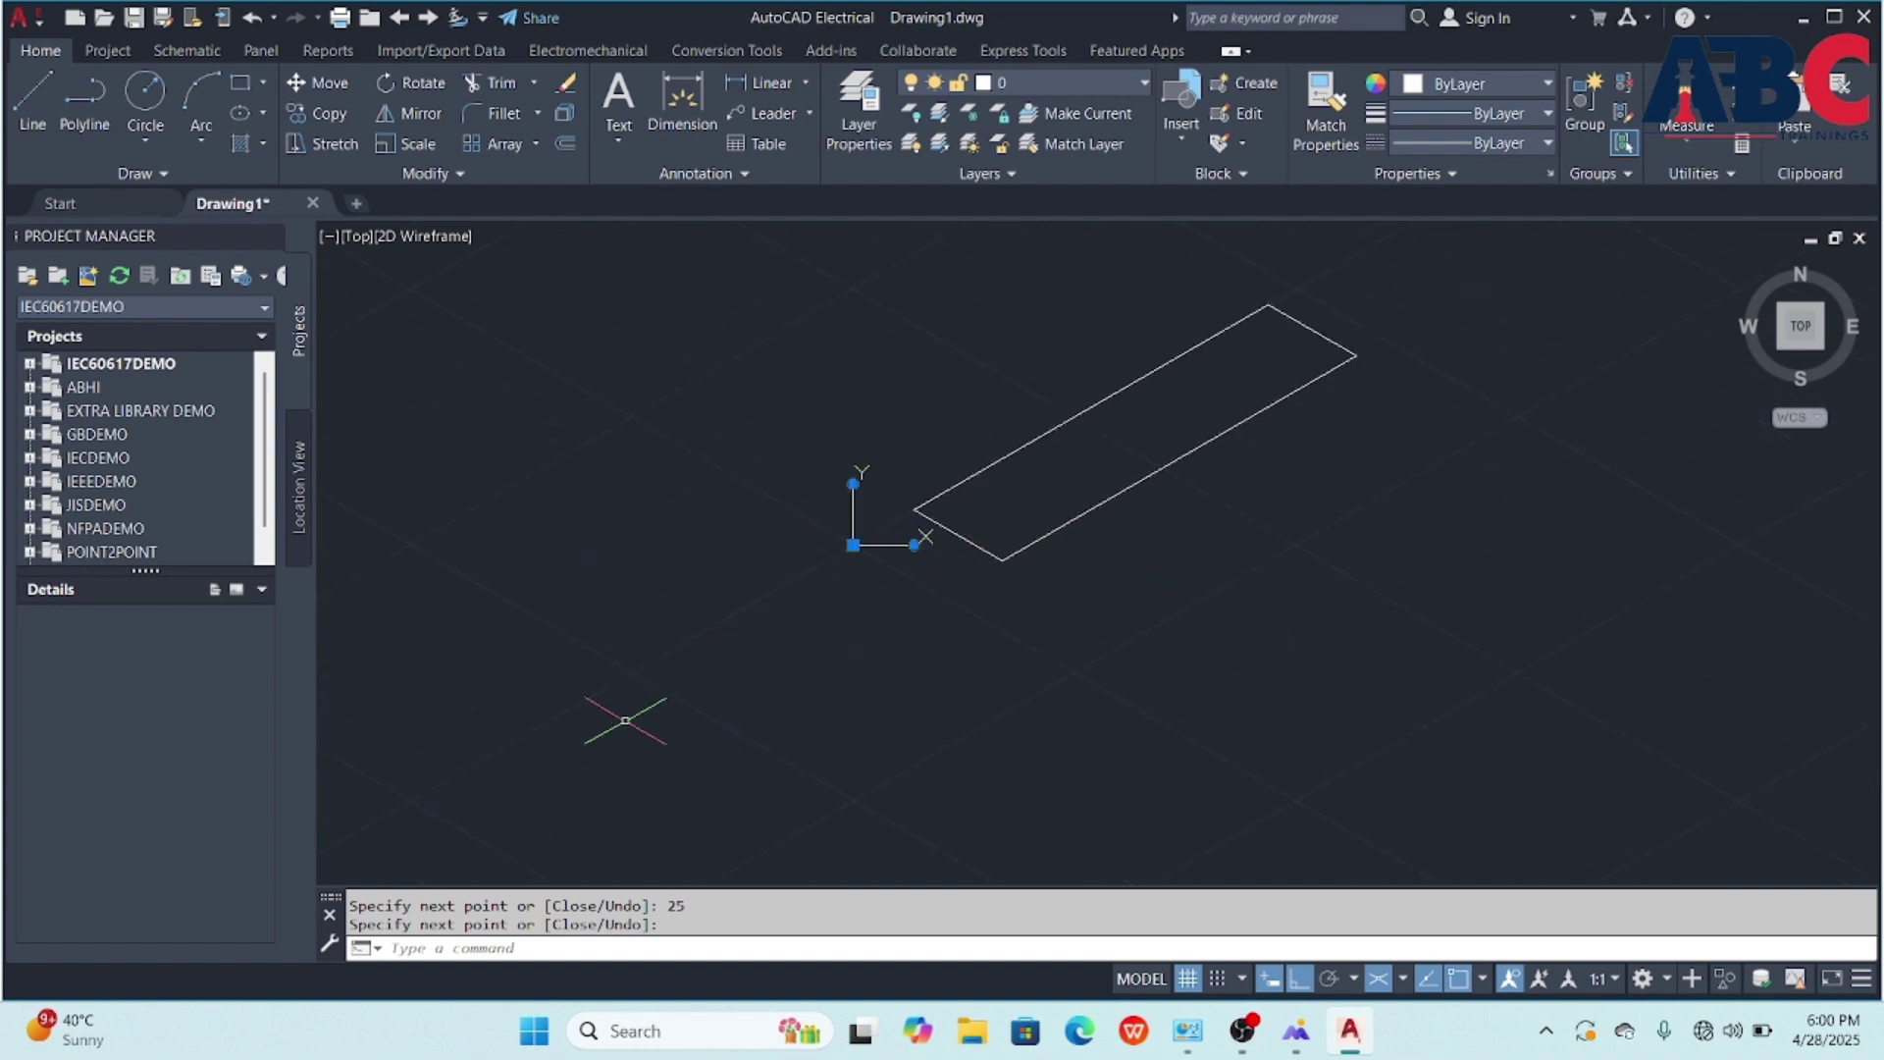
left_click(850, 459)
left_click(875, 579)
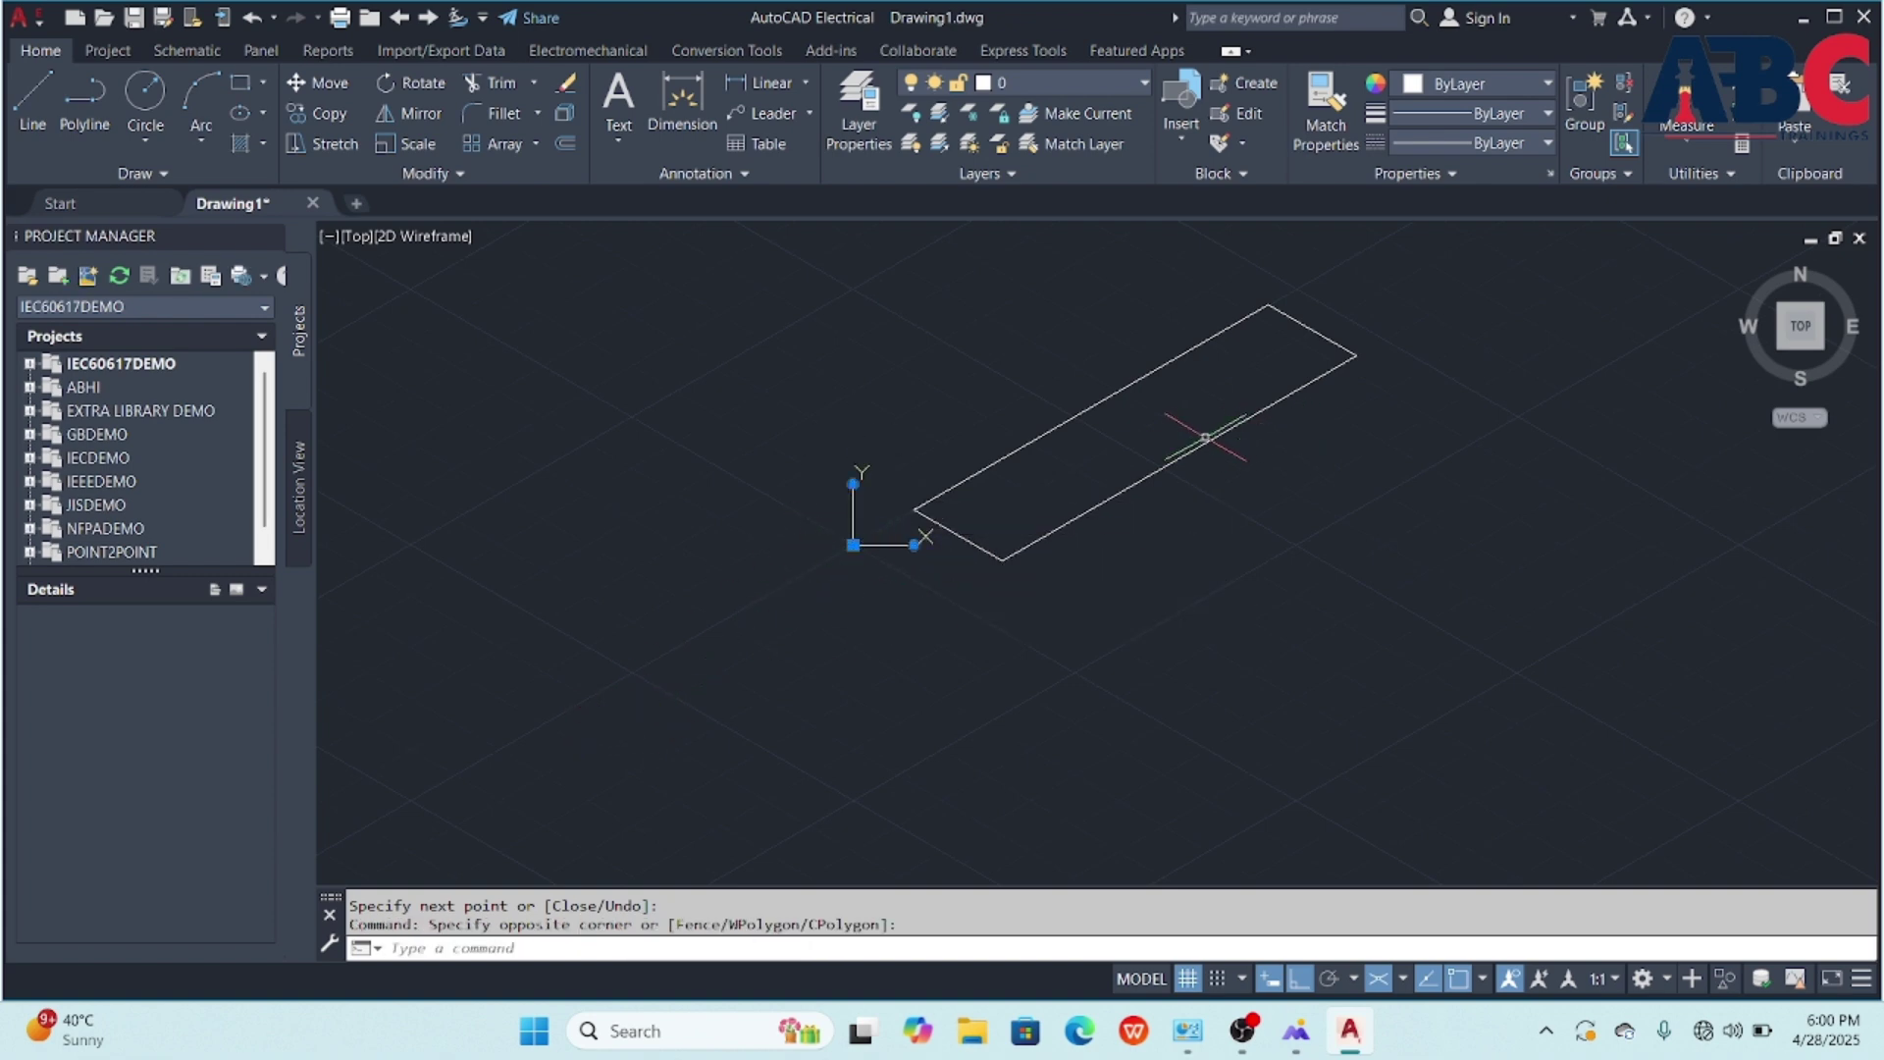
scroll(1203, 437, "up", 2)
scroll(1276, 333, "down", 2)
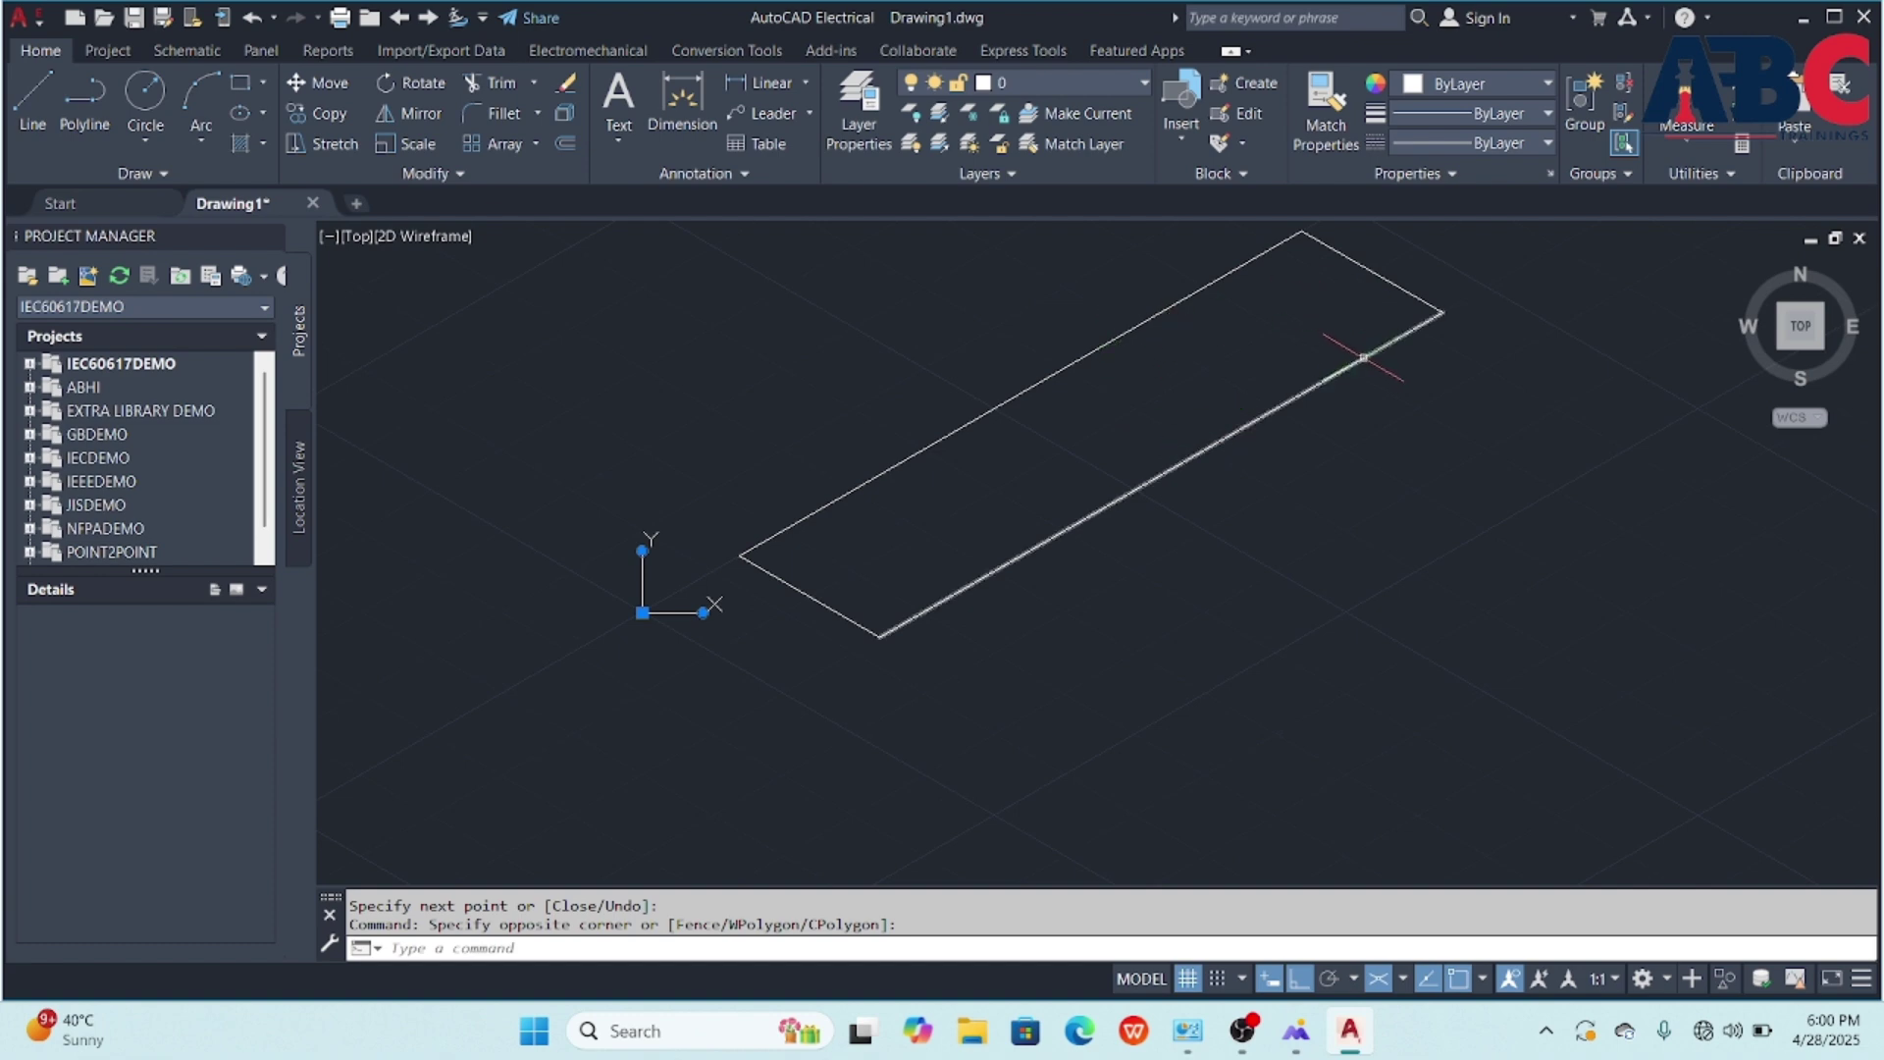
left_click(1443, 286)
left_click(1228, 460)
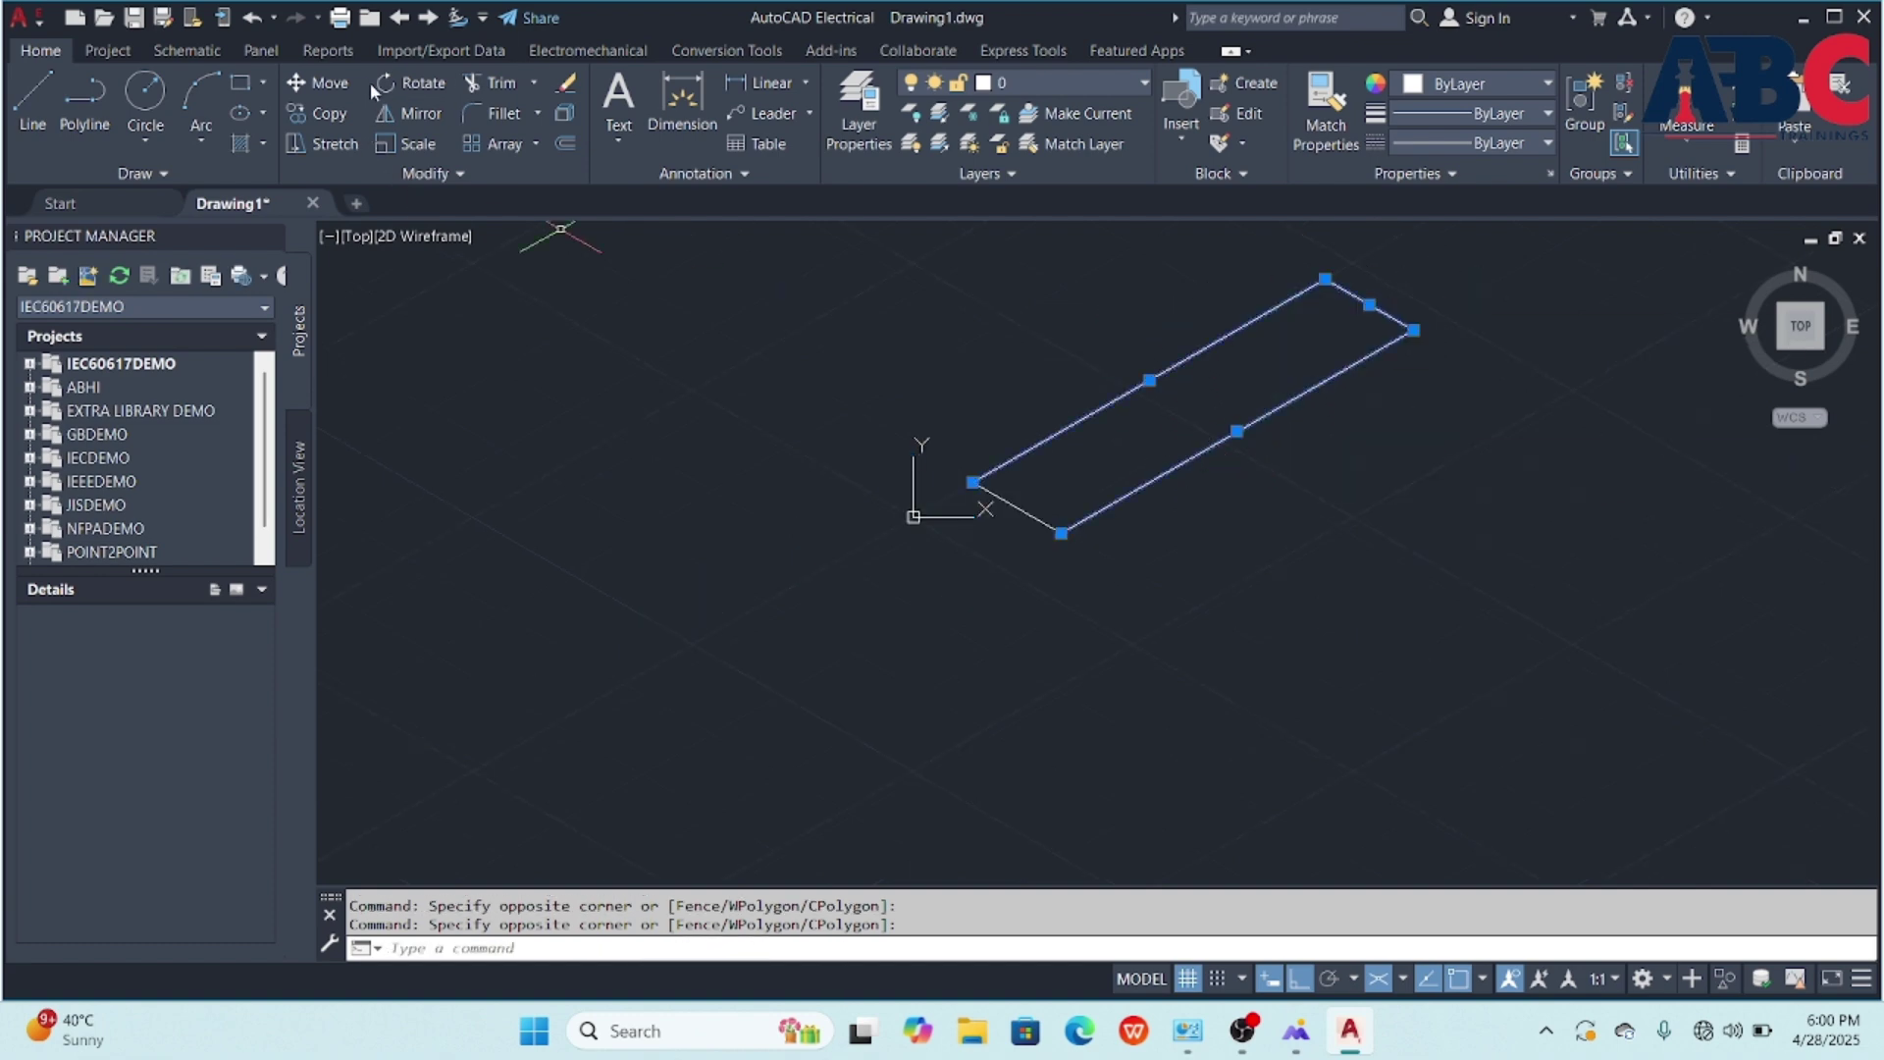
left_click(319, 82)
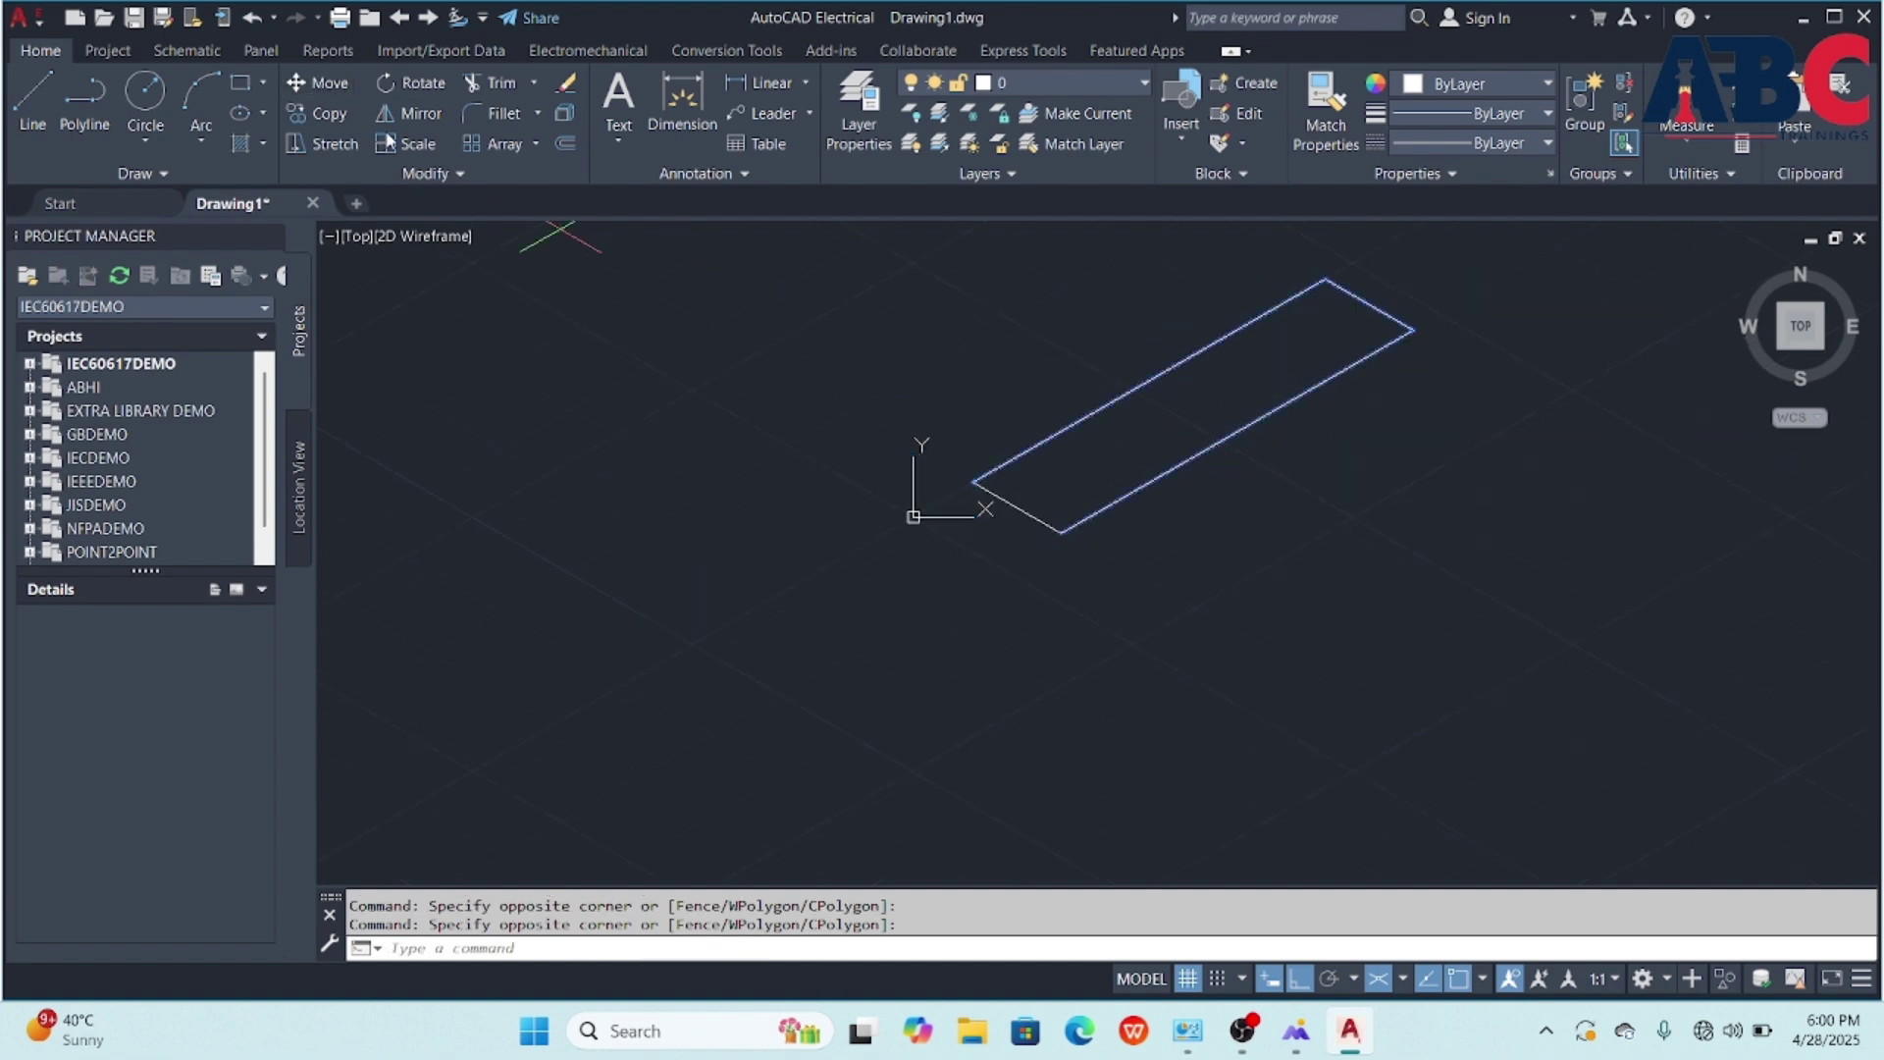
left_click(974, 483)
key("Escape")
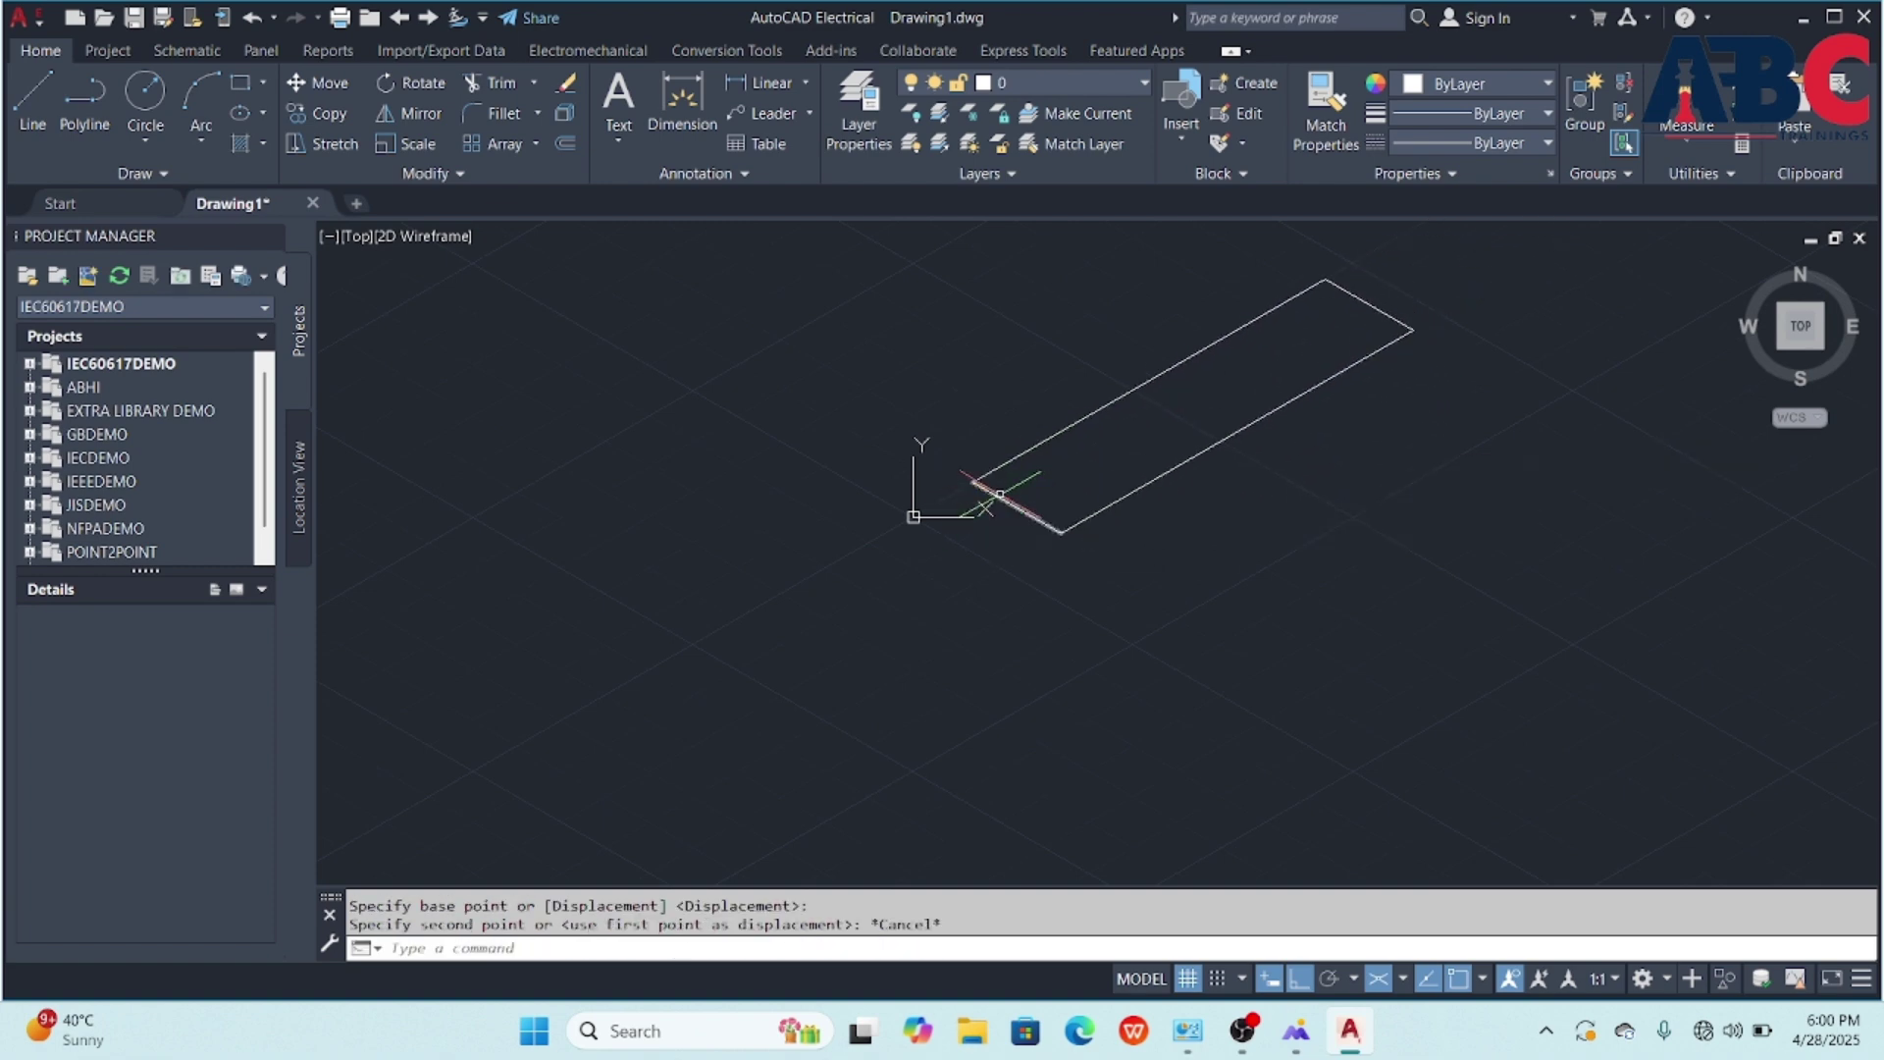
- Move all four lines of the top-face outline away from the UCS icon along the 30° isometric axis
left_click(1450, 295)
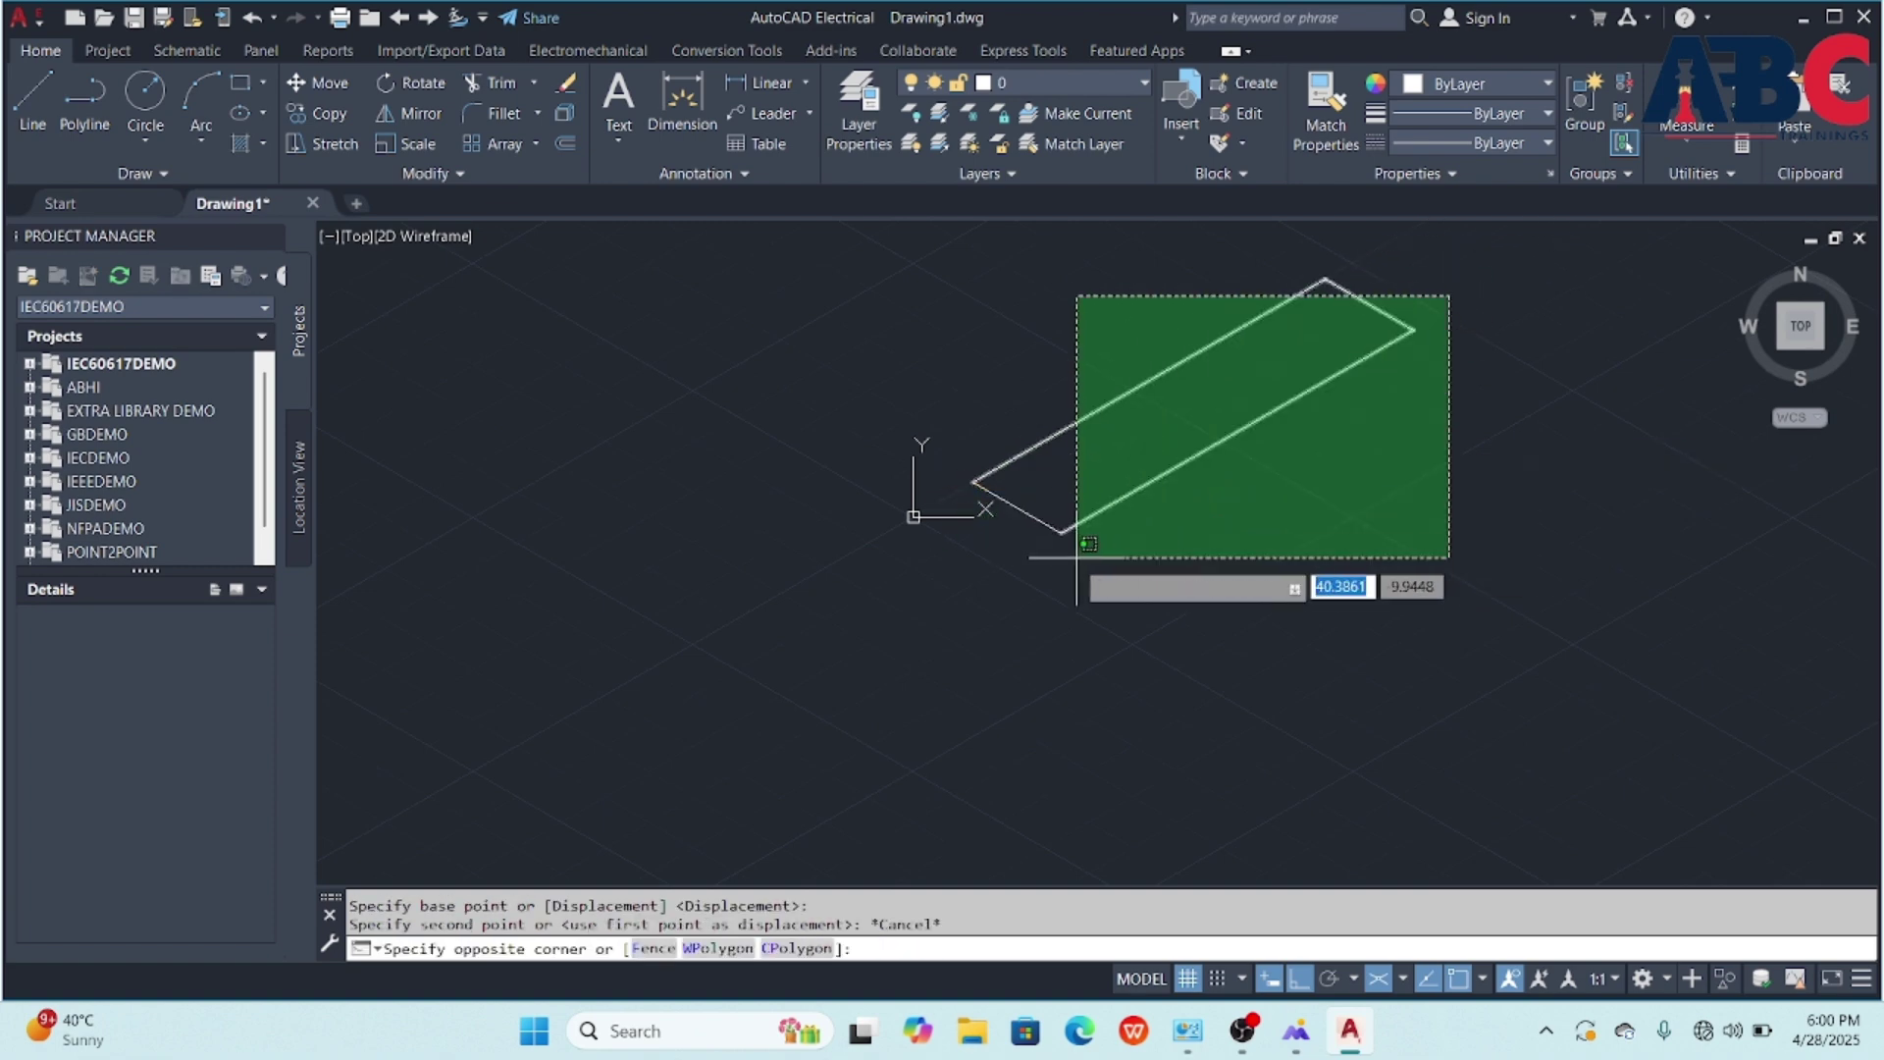
left_click(996, 547)
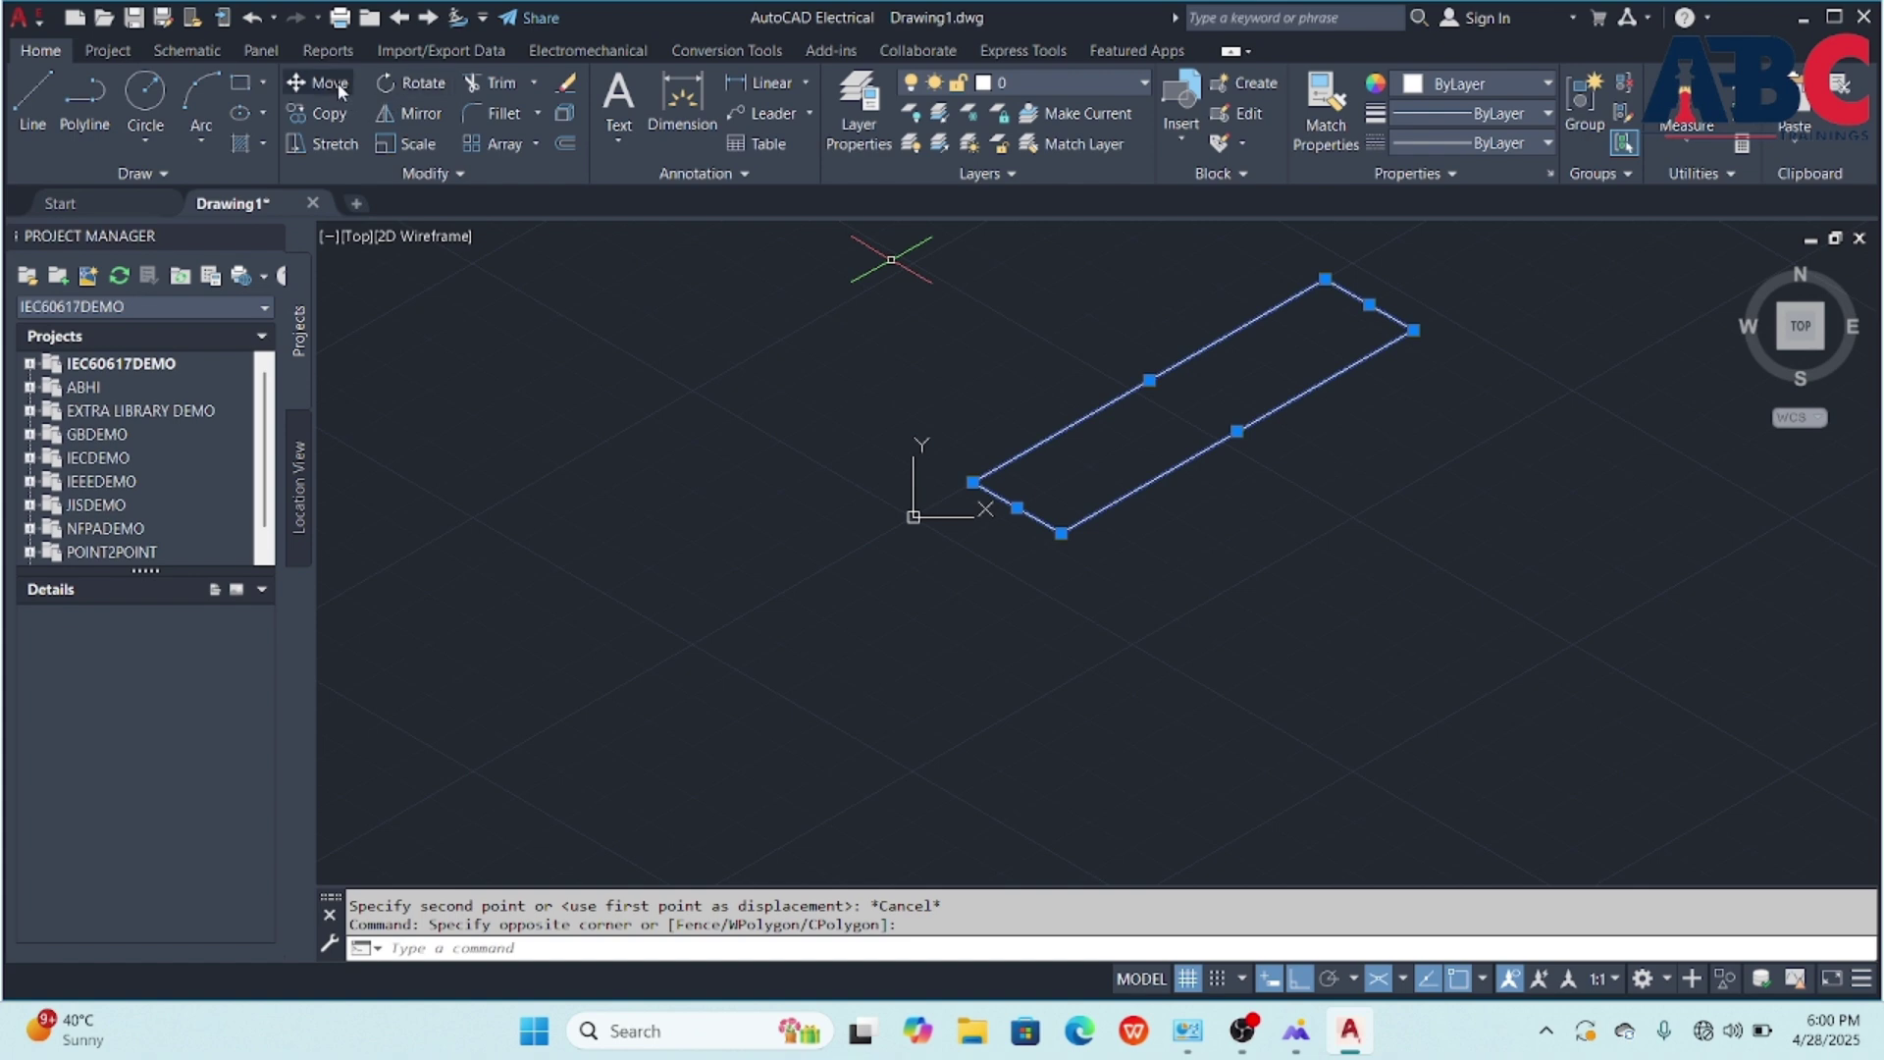
left_click(338, 82)
left_click(1077, 514)
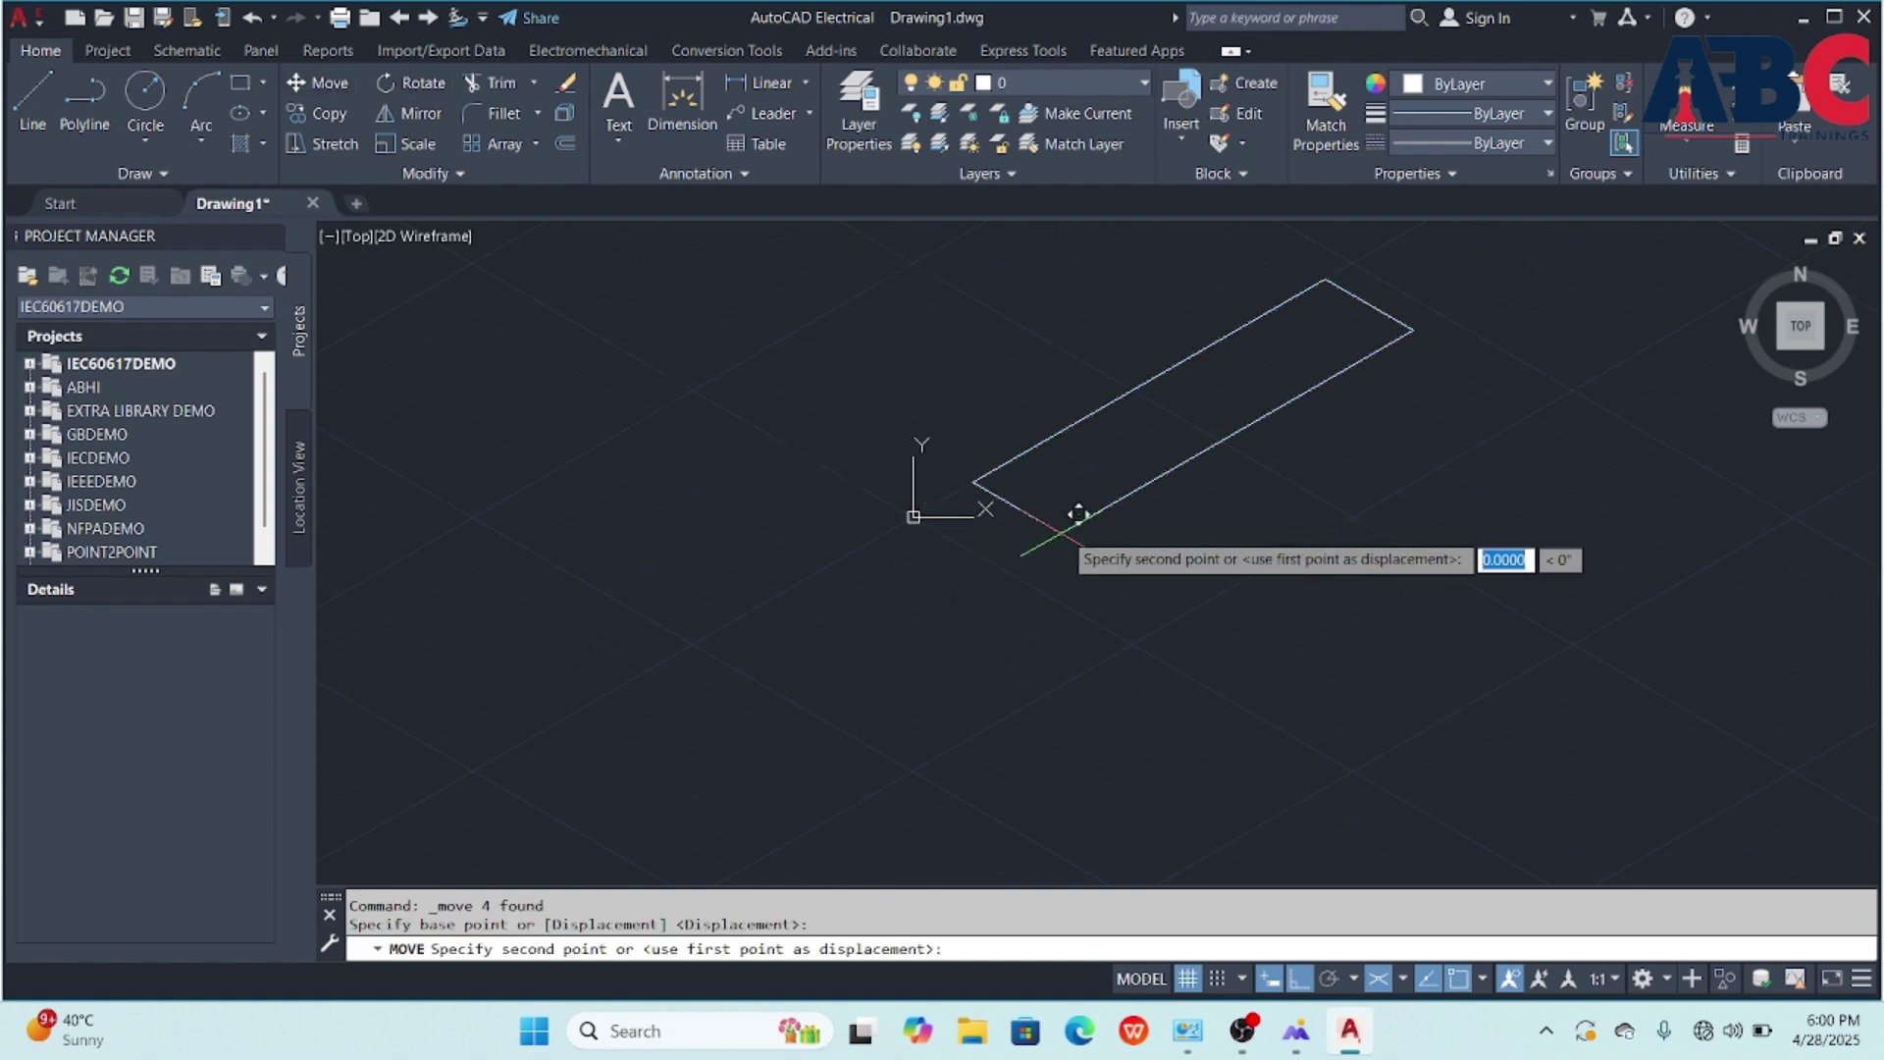
left_click(1439, 483)
- Move the whole outline by its left corner farther up and to the right, well clear of the UCS origin
middle_click_drag(1438, 482, 963, 753)
scroll(1097, 643, "up", 2)
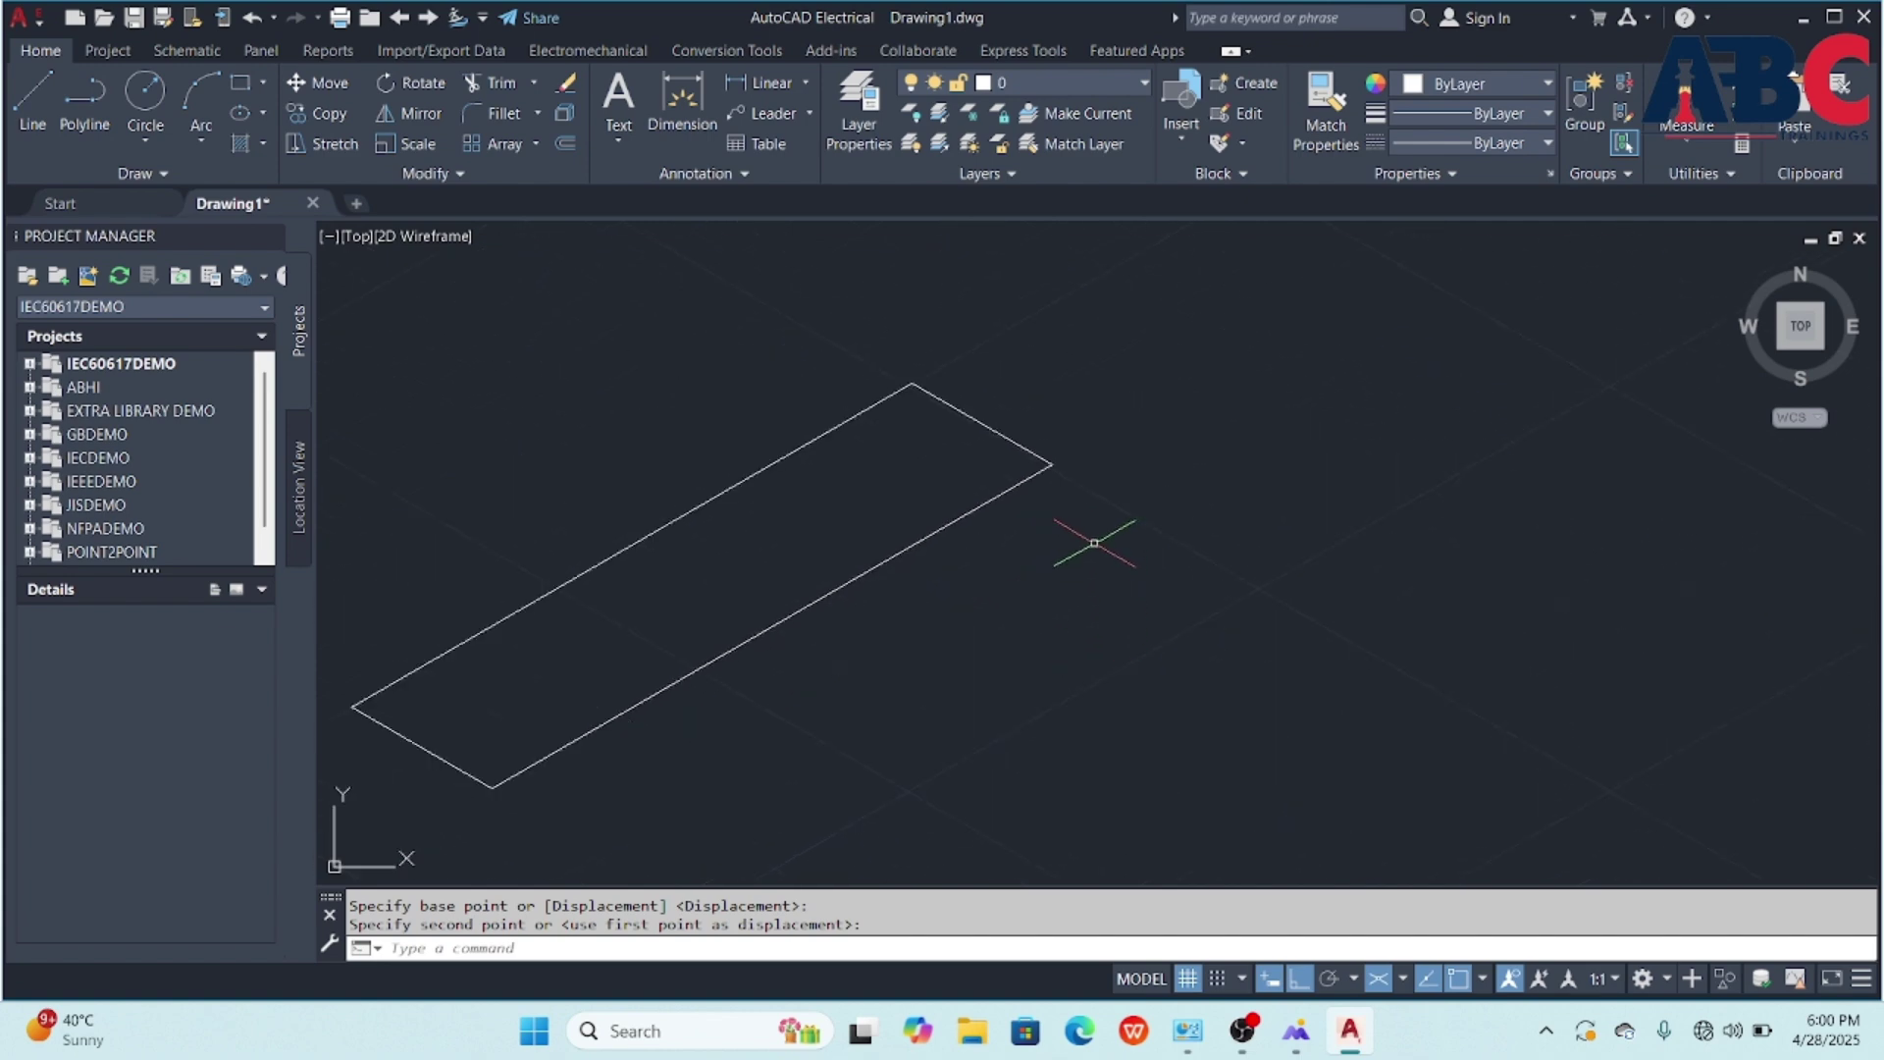
scroll(1094, 543, "down", 2)
left_click(1129, 458)
left_click(731, 751)
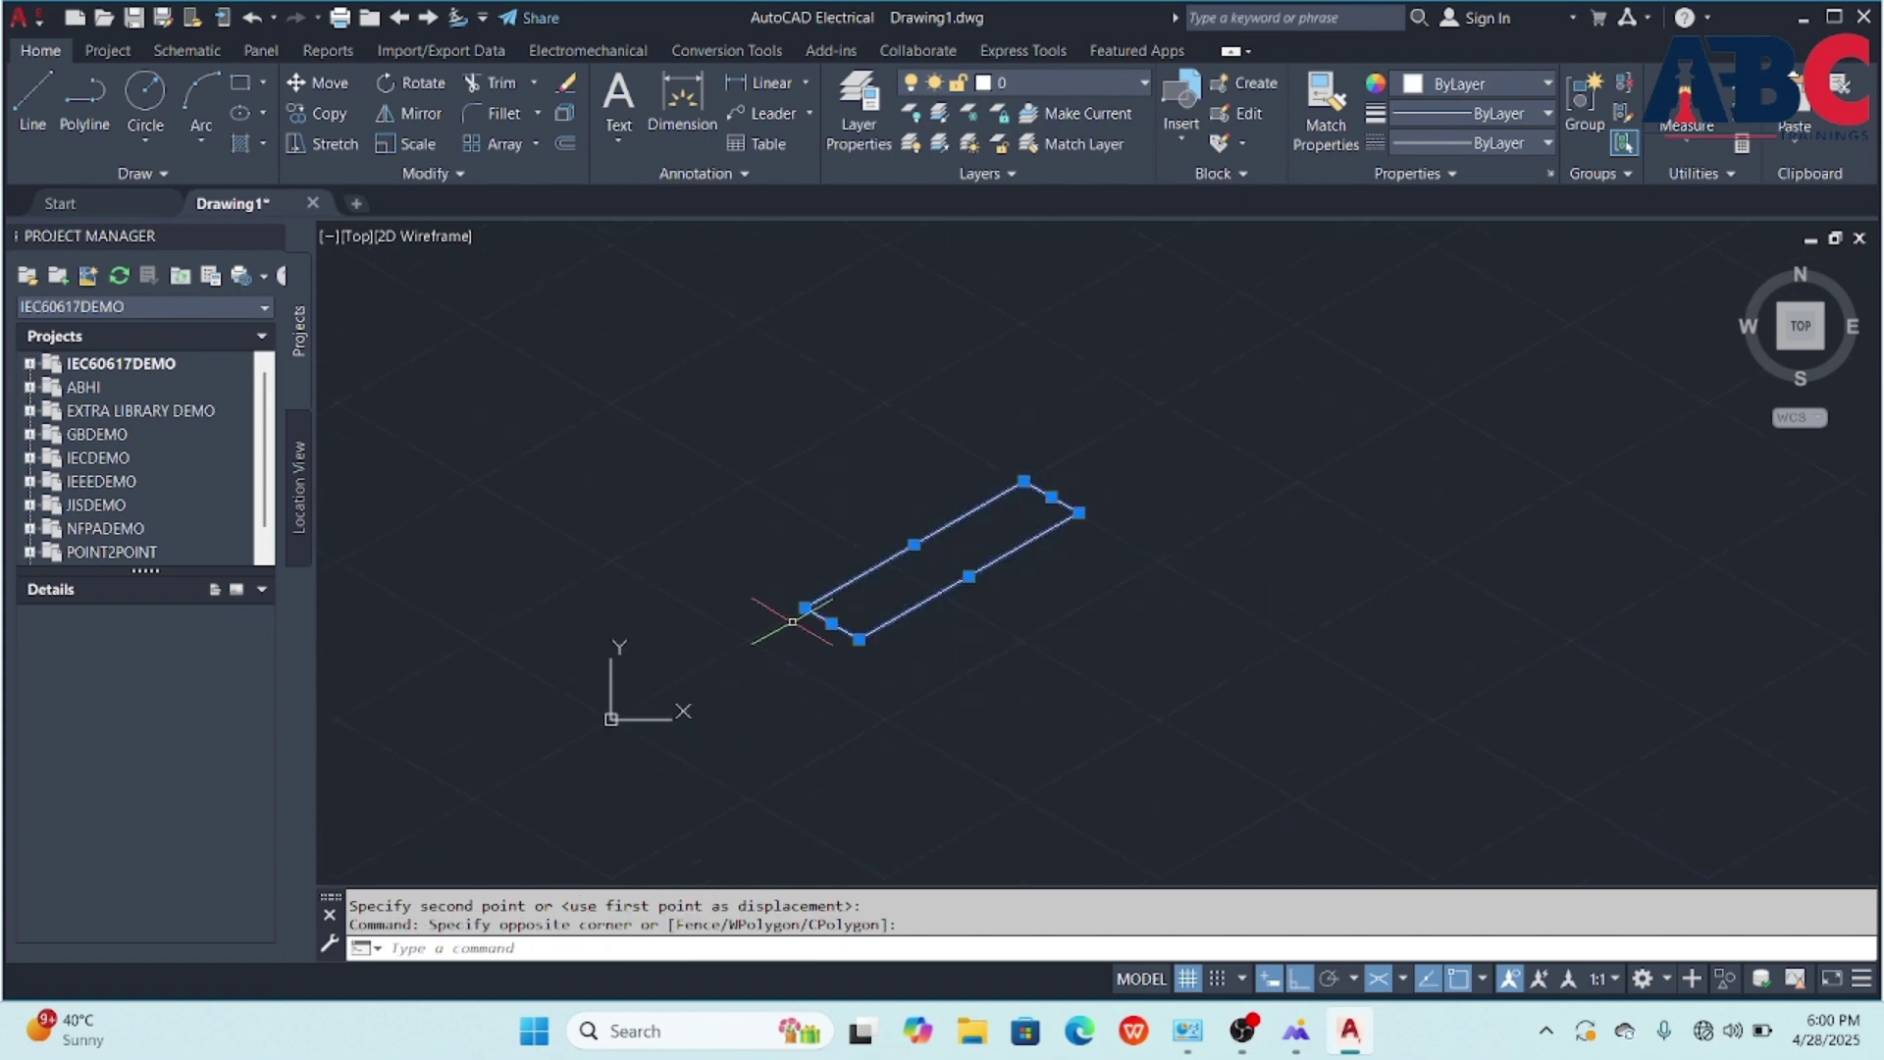
left_click(326, 88)
left_click(805, 607)
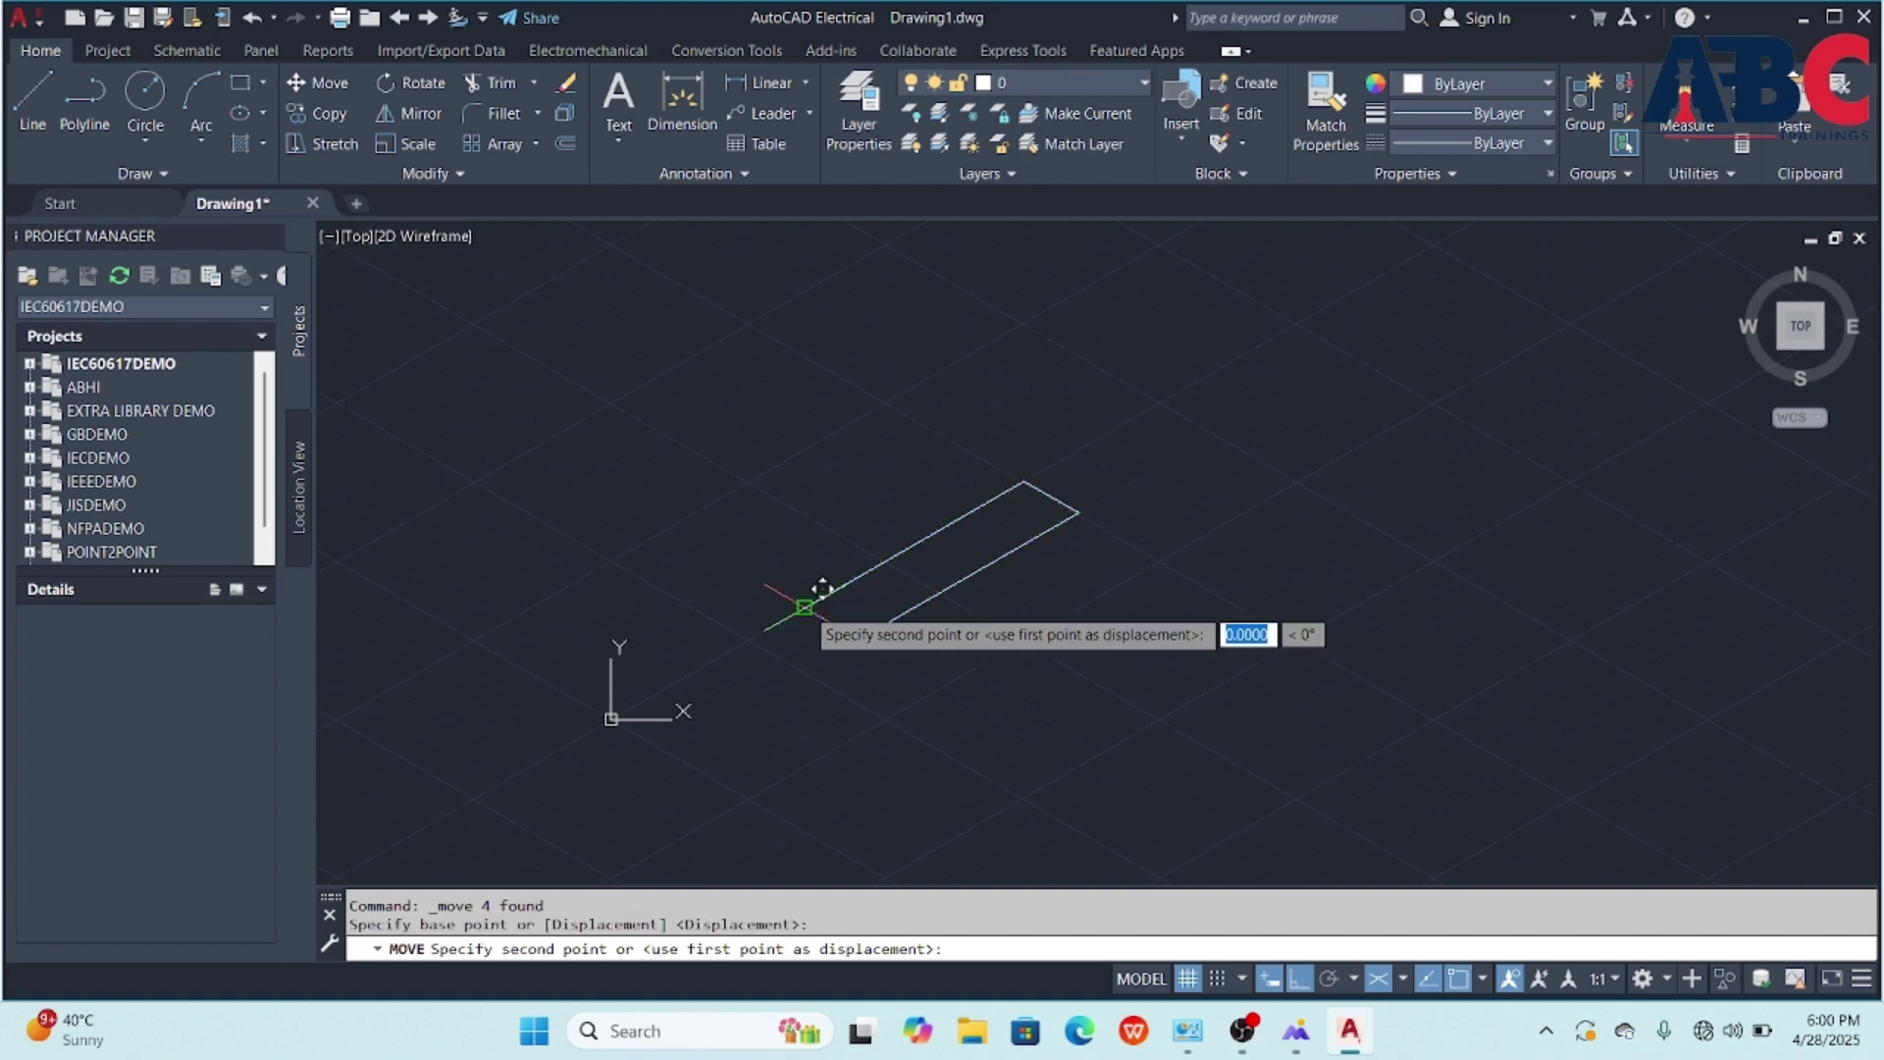
left_click(1178, 394)
- Switch to Isoplane Left and draw a 50-unit vertical line downward from the outline's left corner
middle_click_drag(1199, 498, 861, 734)
scroll(1039, 645, "up", 2)
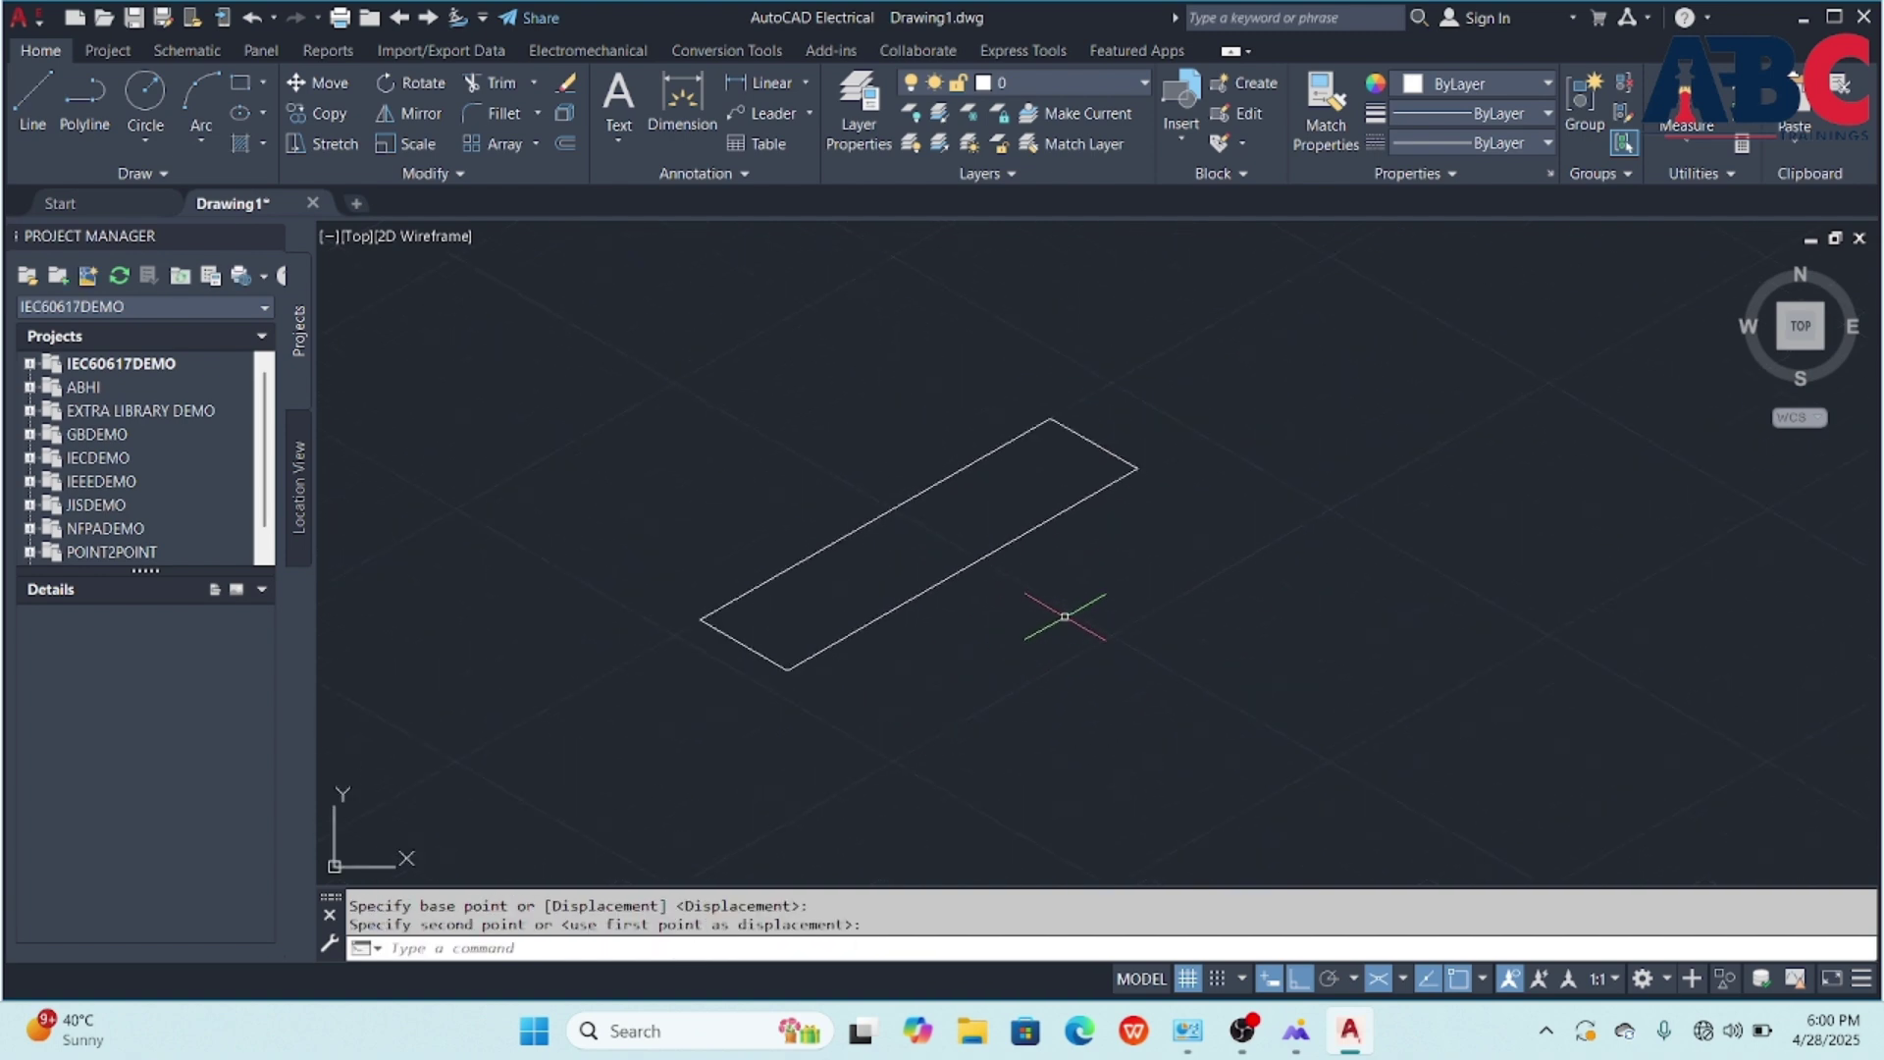
middle_click_drag(811, 569, 794, 473)
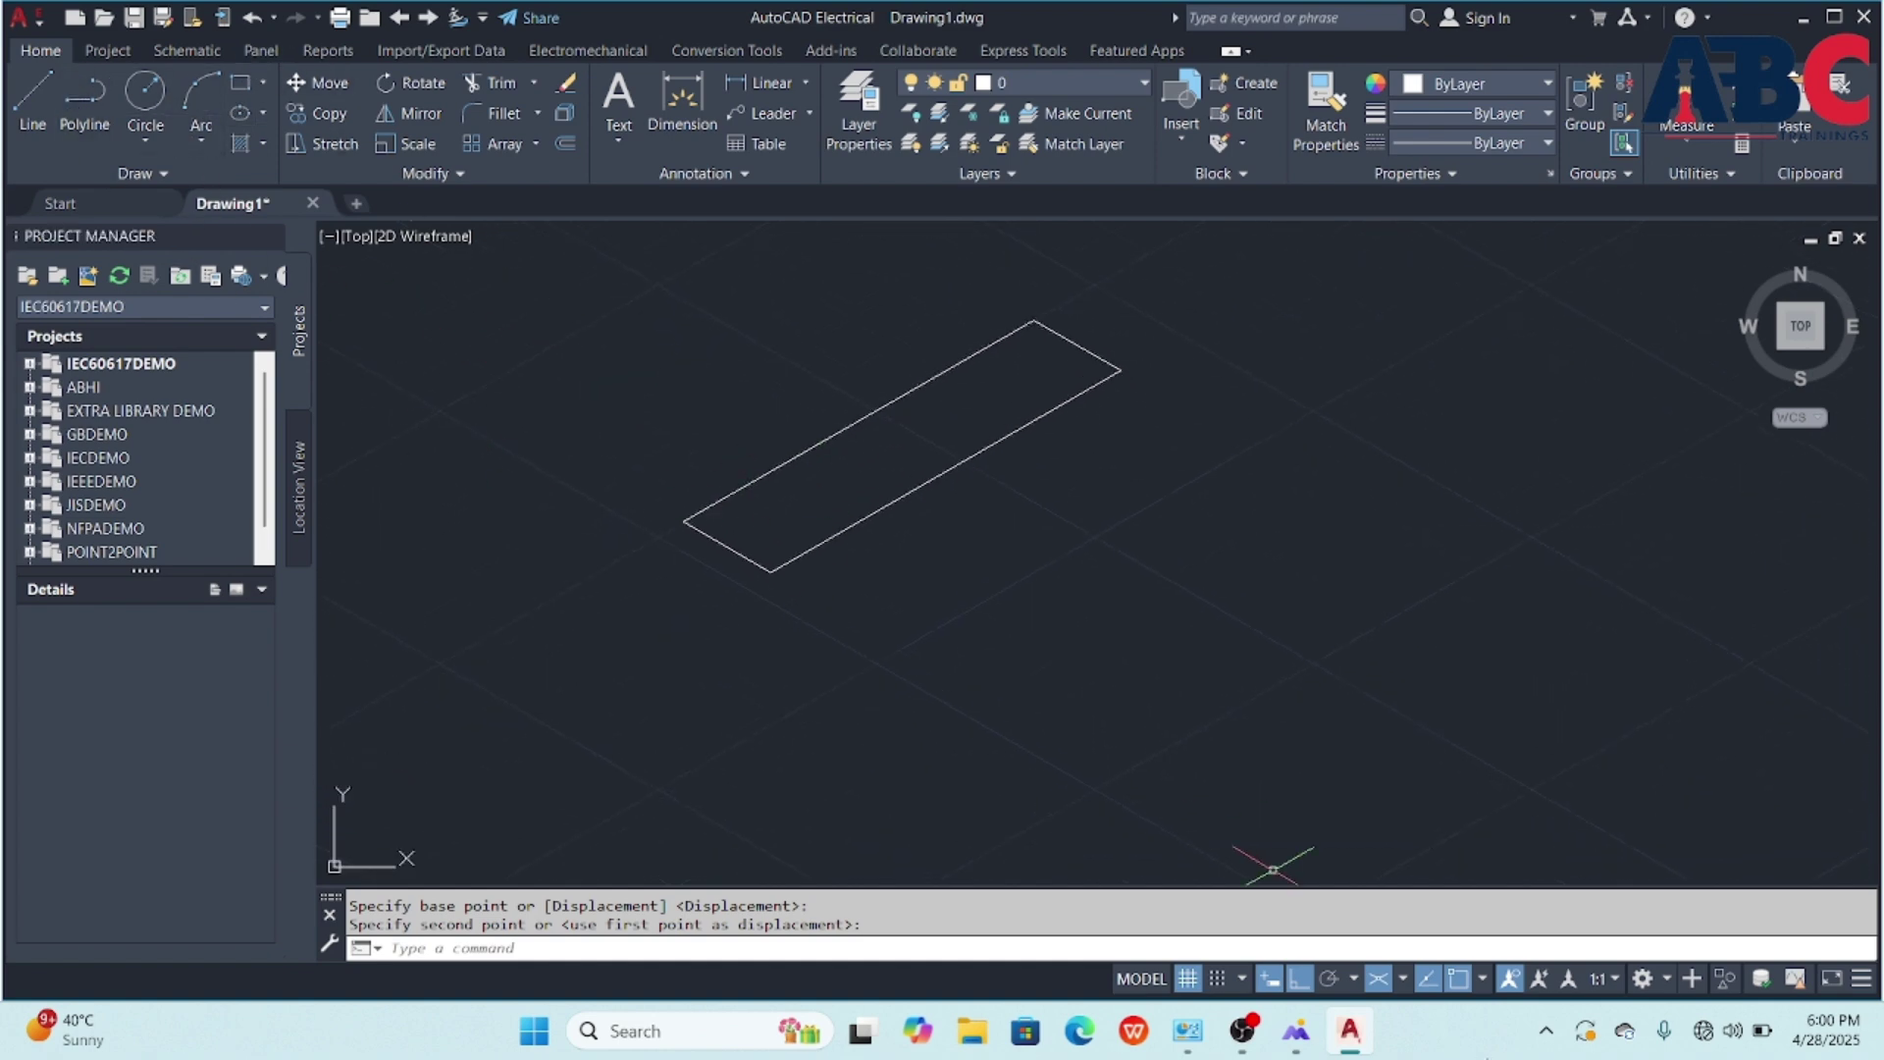
left_click(1399, 979)
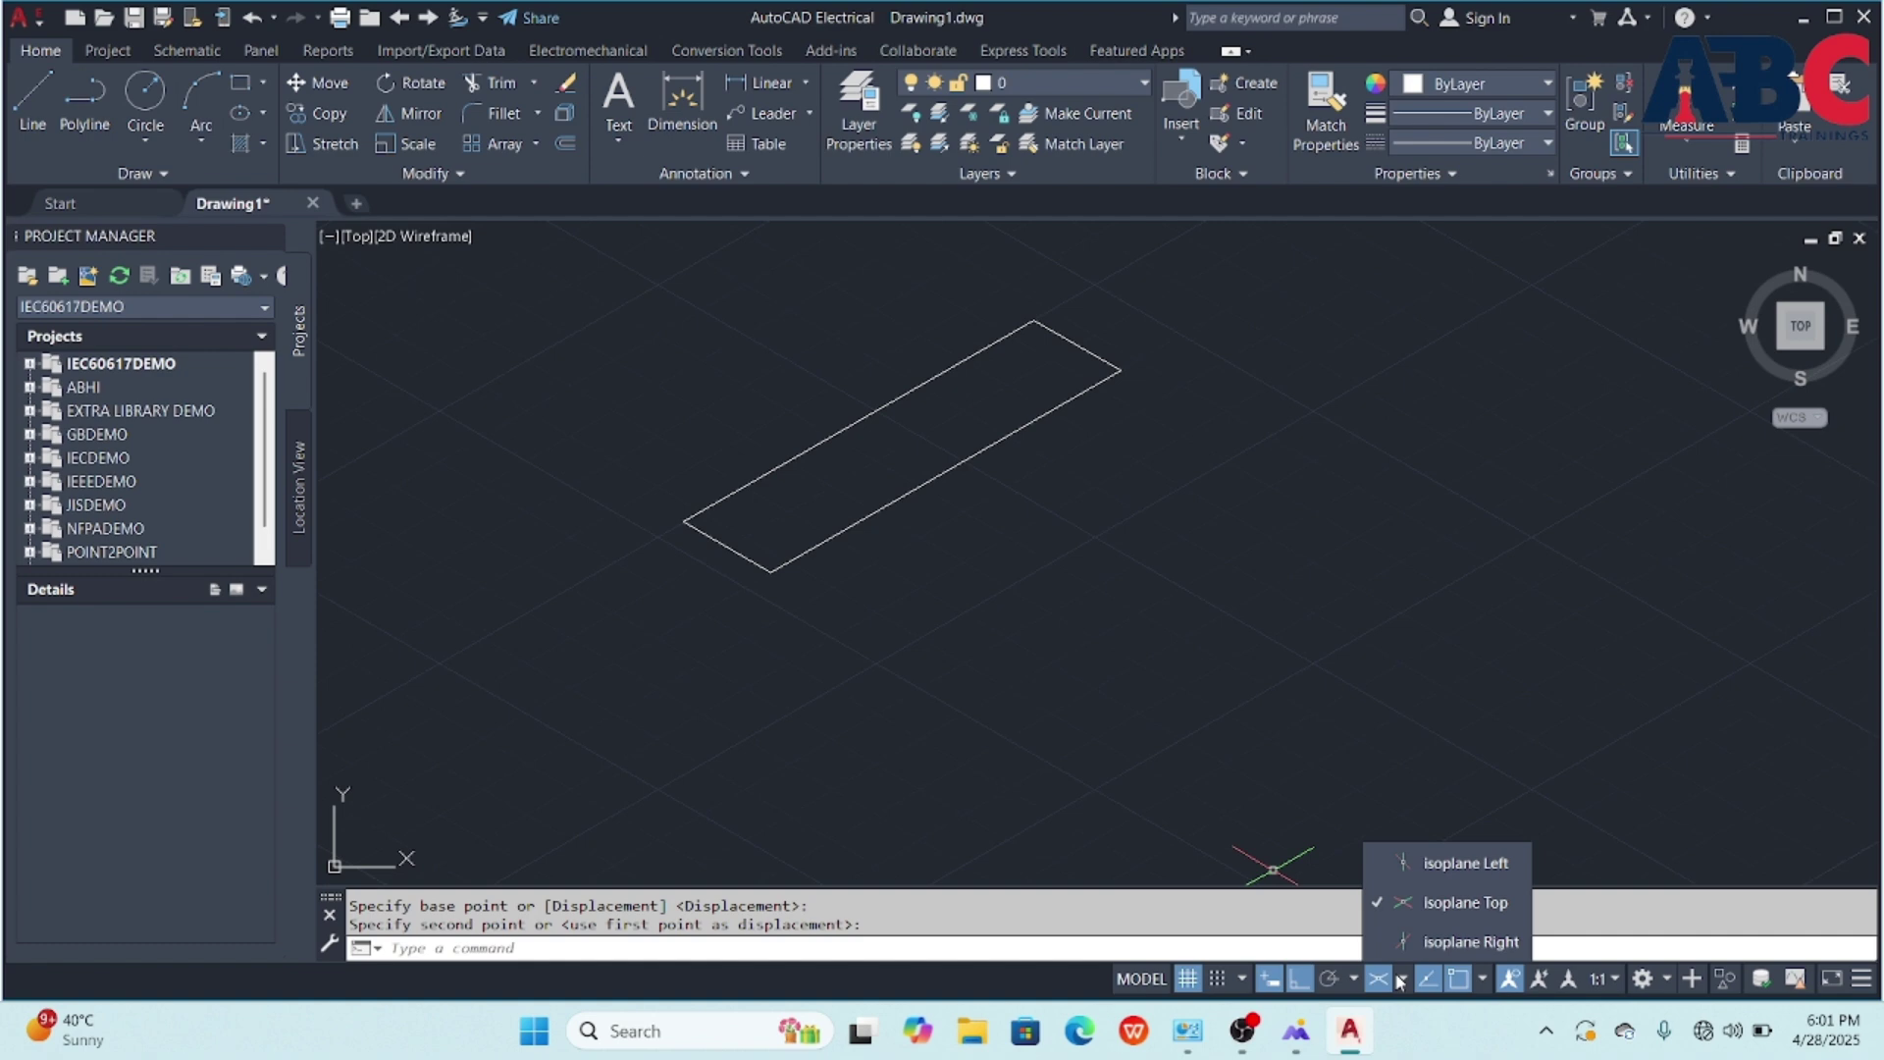
left_click(1424, 865)
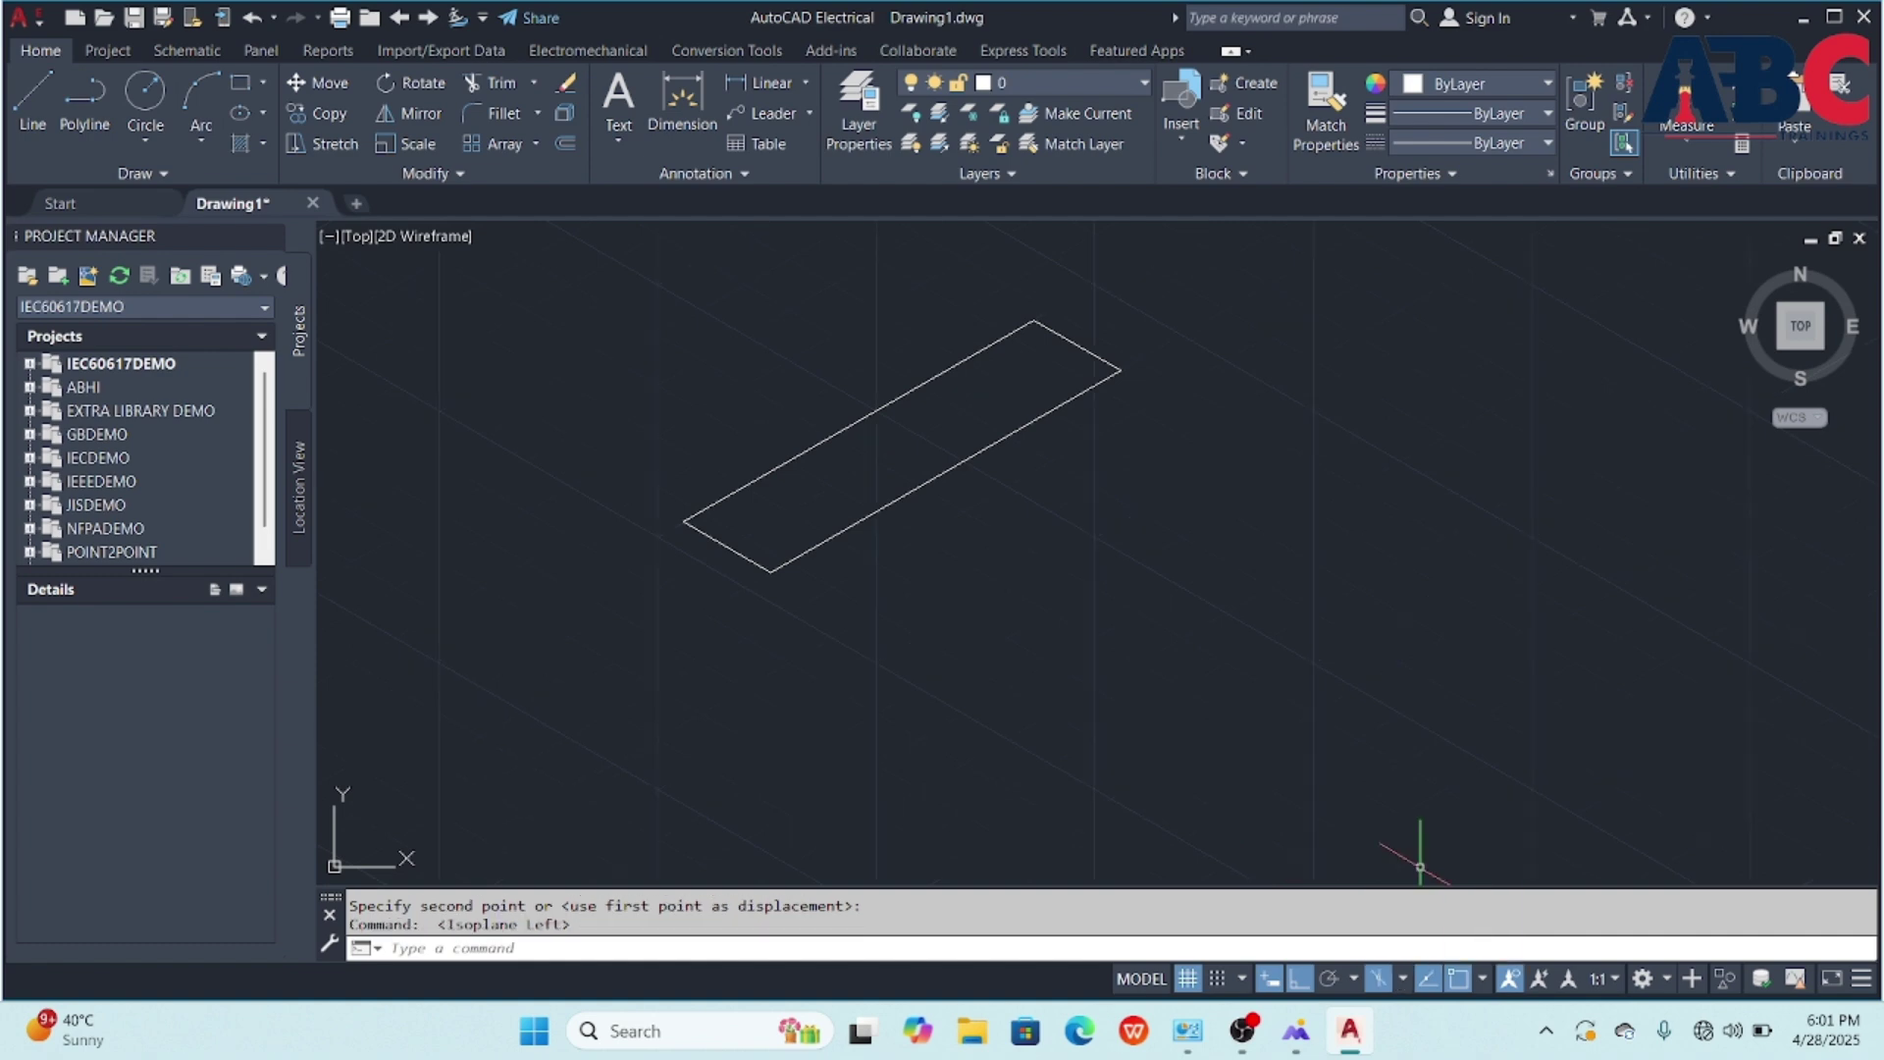
left_click(33, 100)
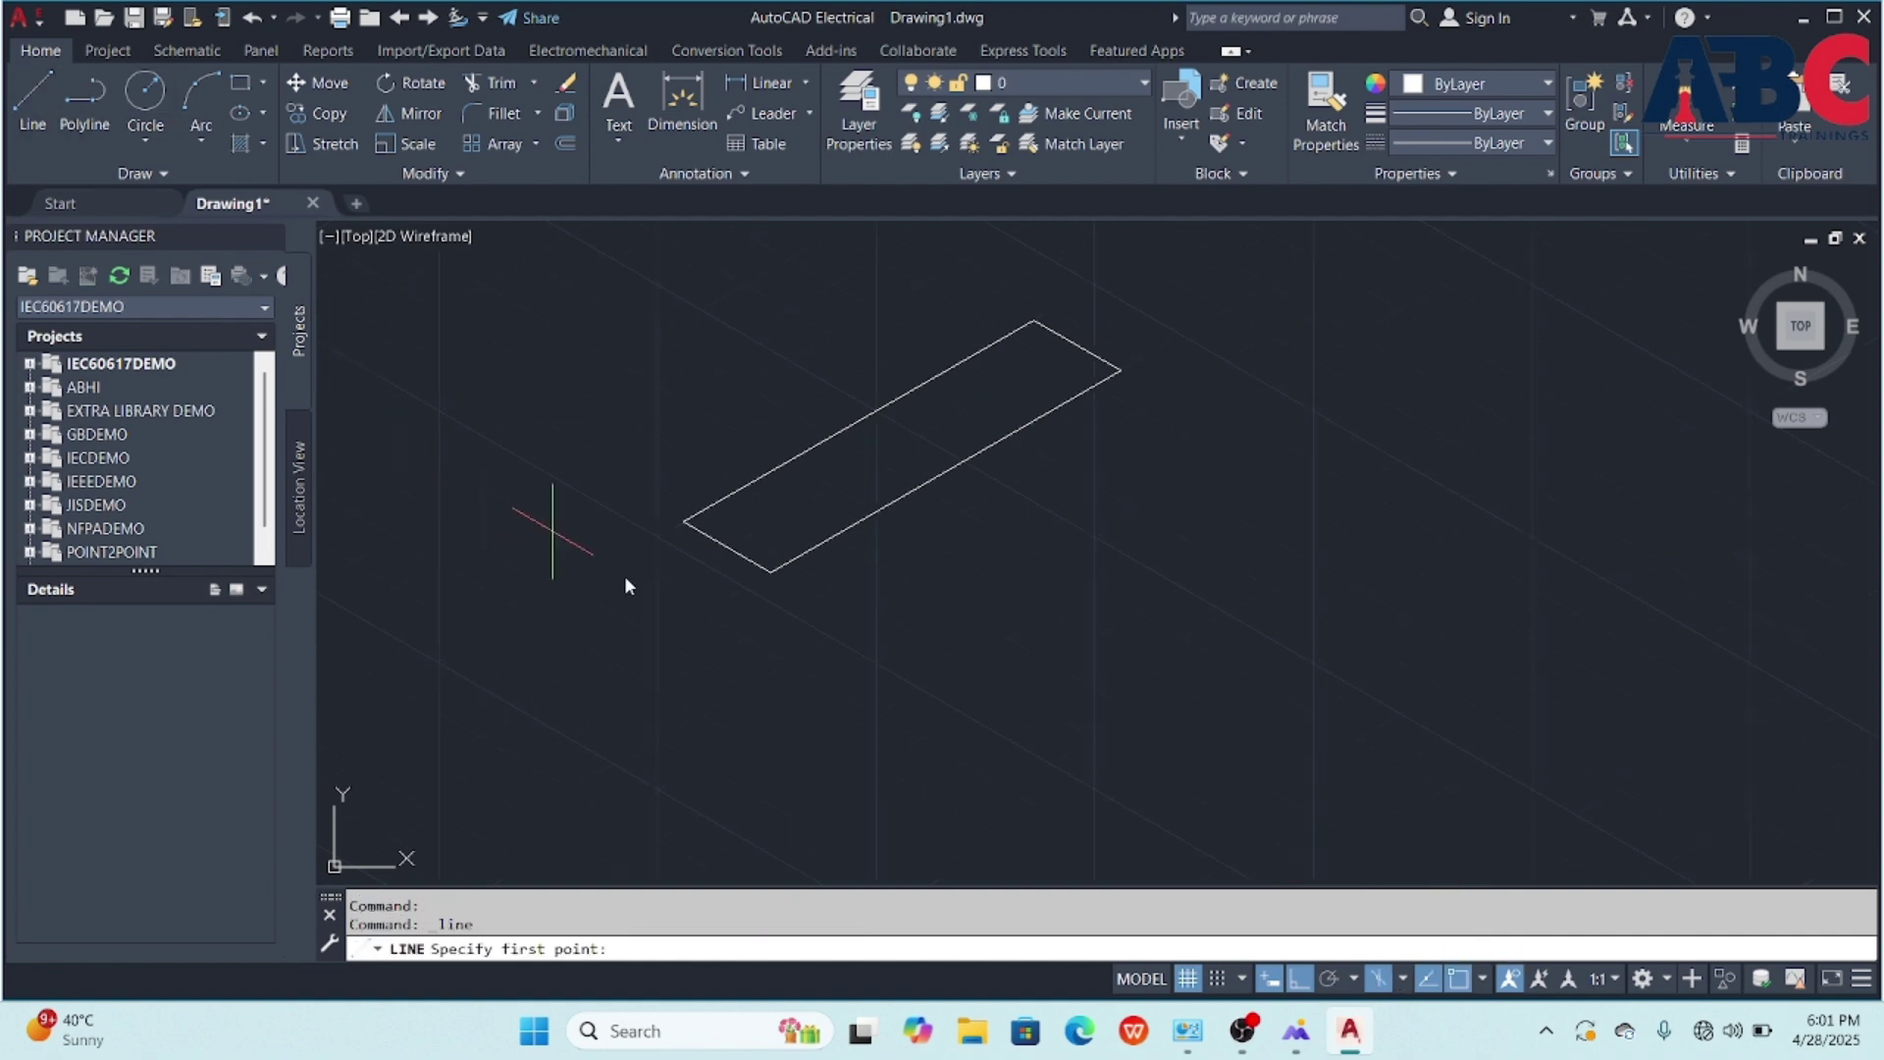
left_click(684, 522)
type("5")
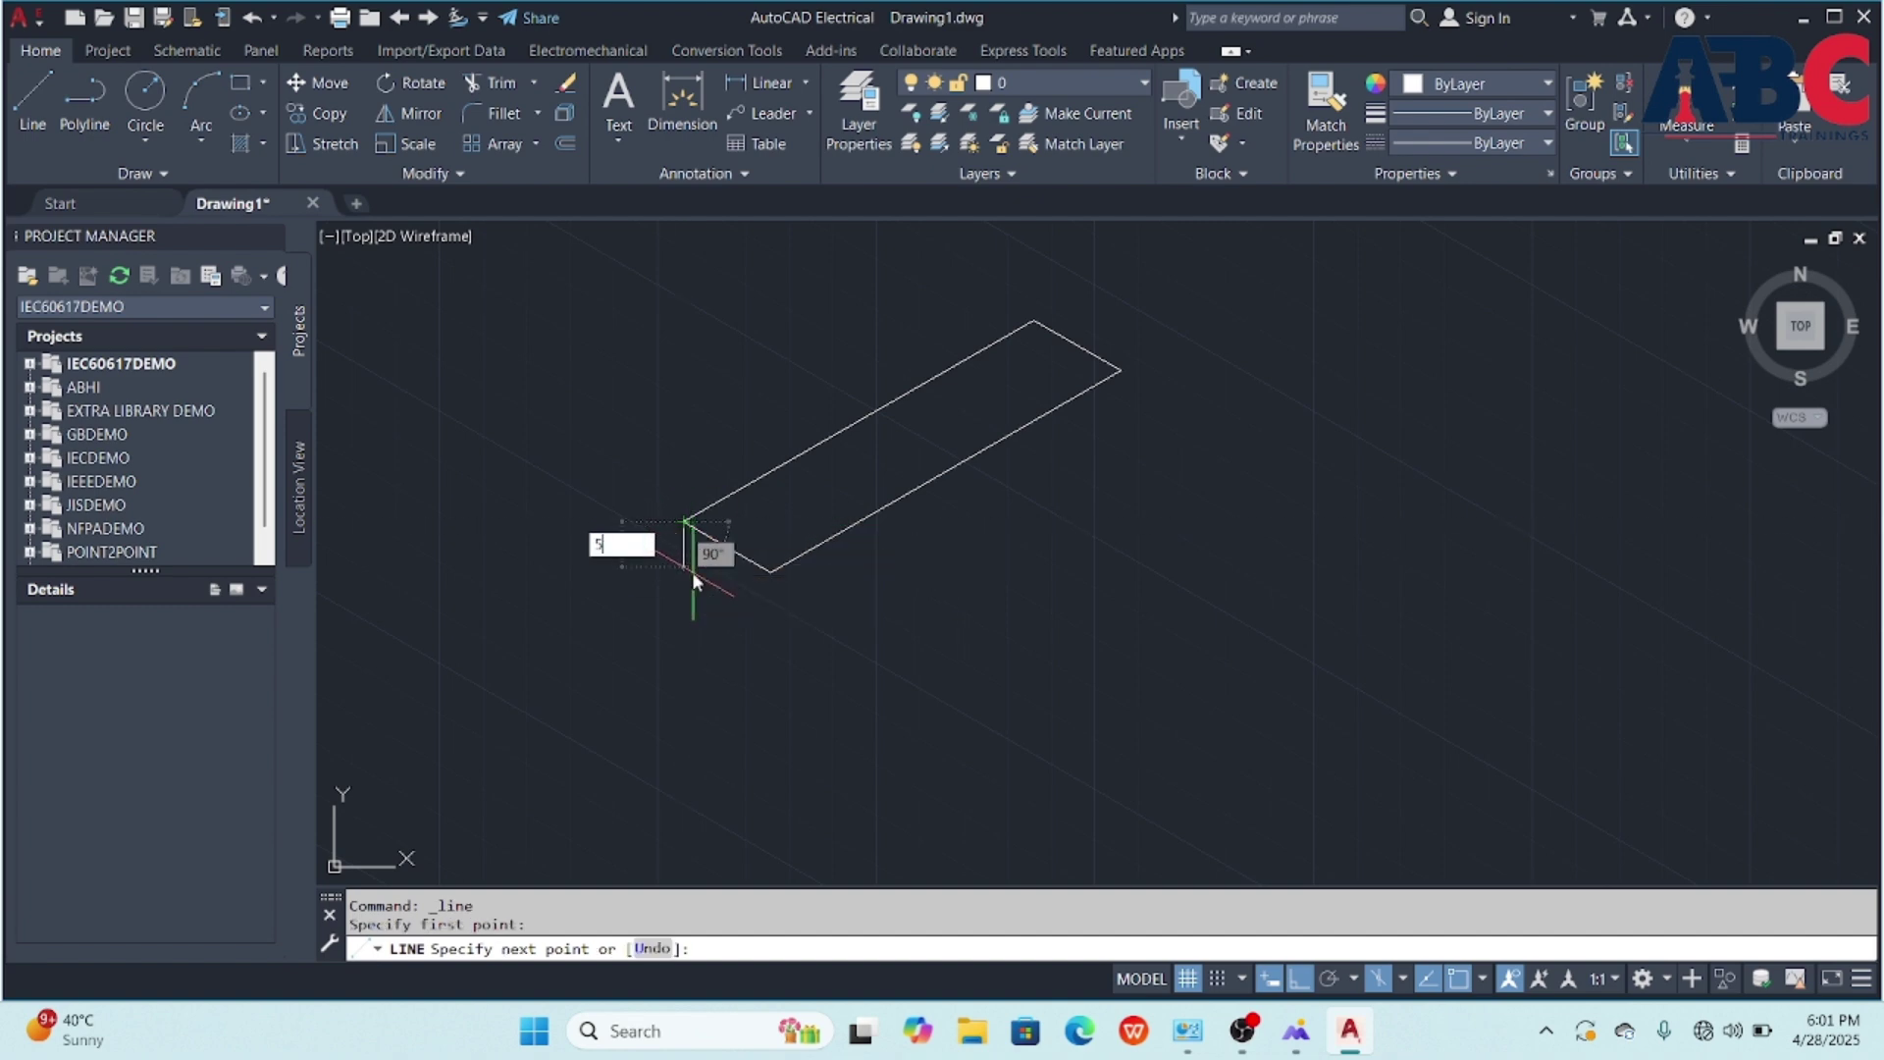
key("Return")
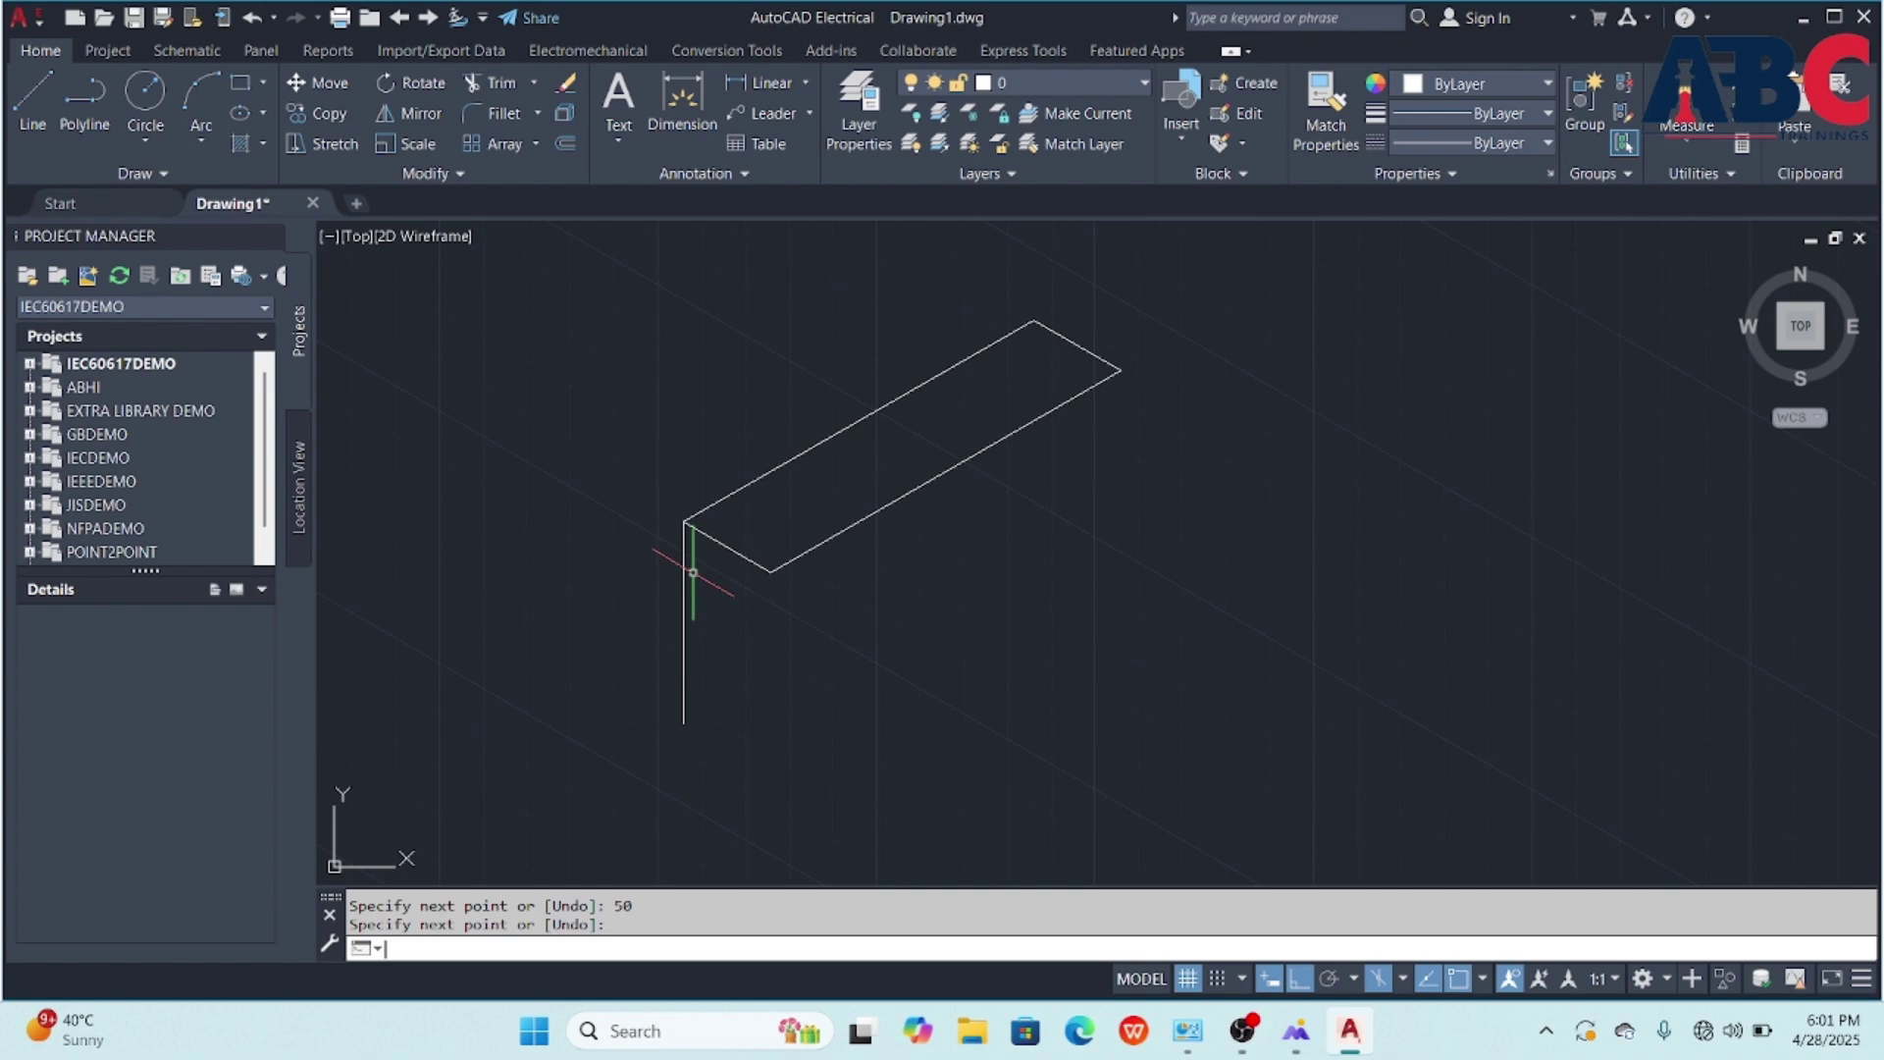
middle_click_drag(693, 573, 667, 543)
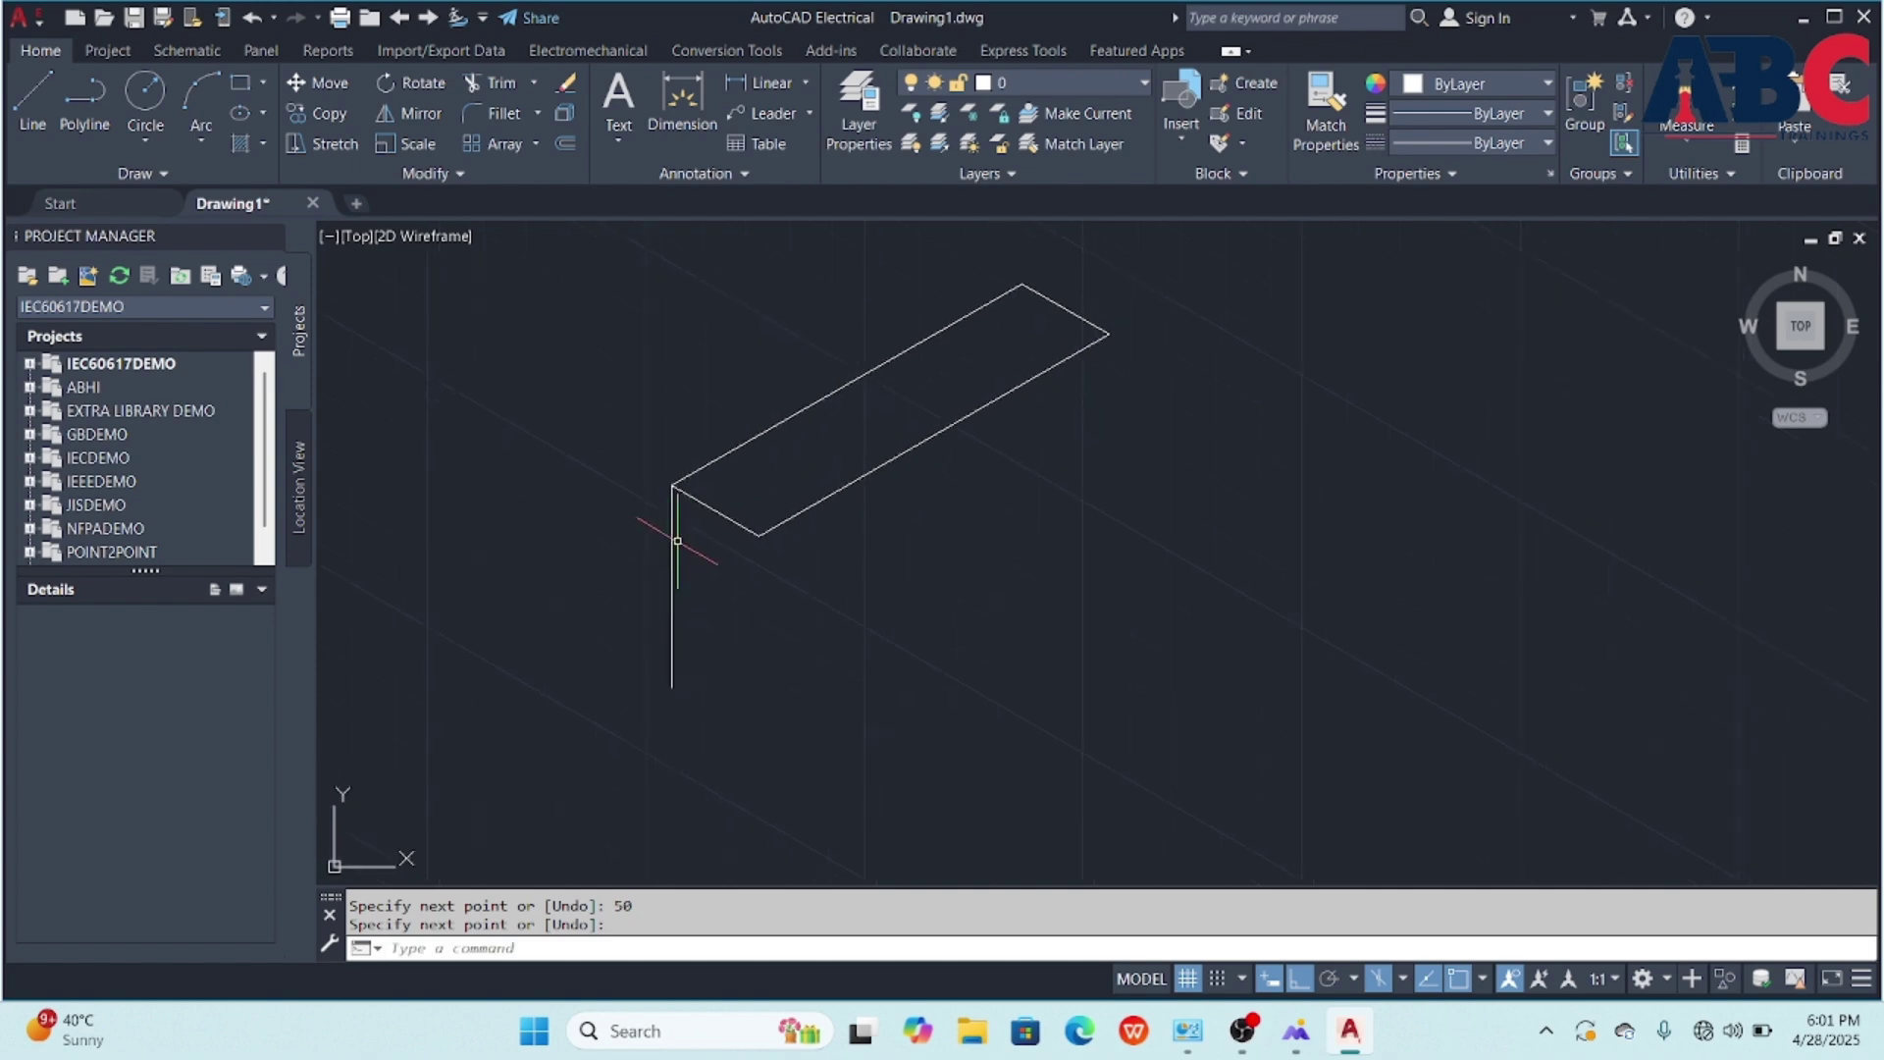
- Copy the 50-unit vertical line from its upper end to the top face's front corner and right corner
key("Return")
left_click(673, 531)
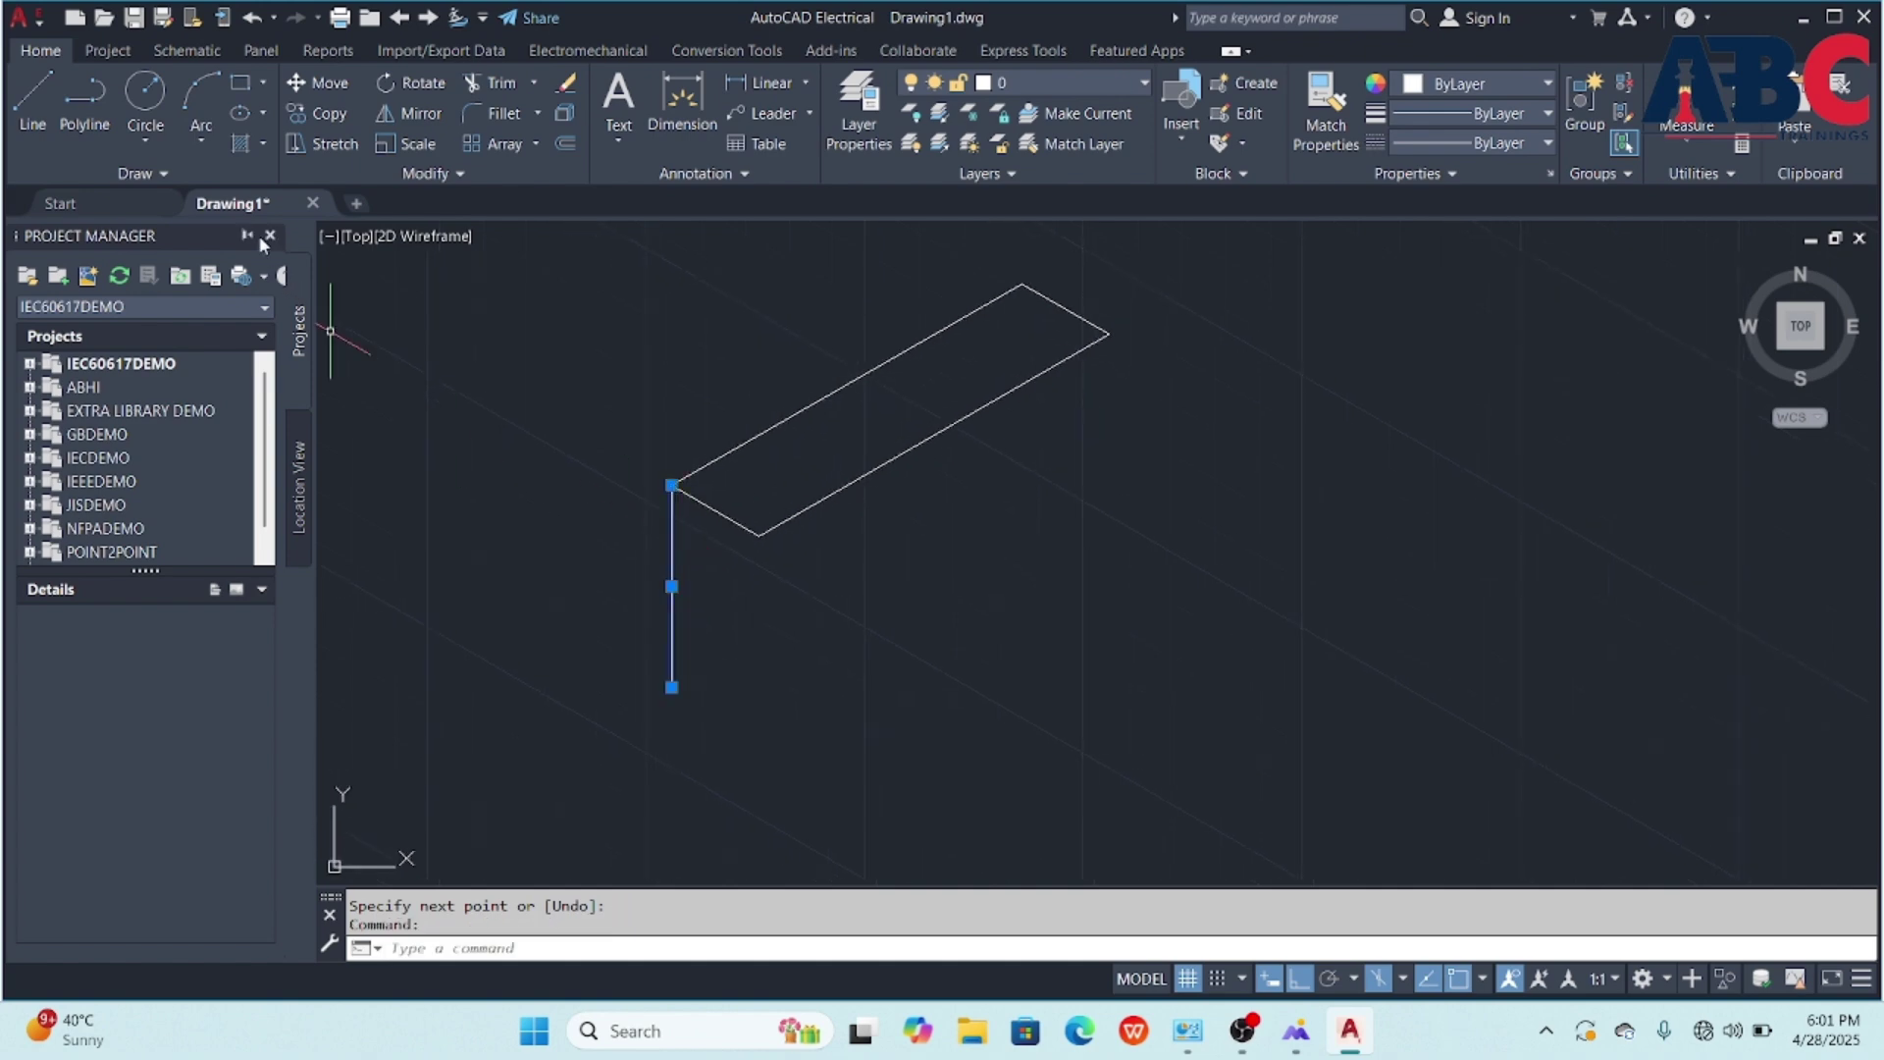
left_click(316, 113)
left_click(671, 485)
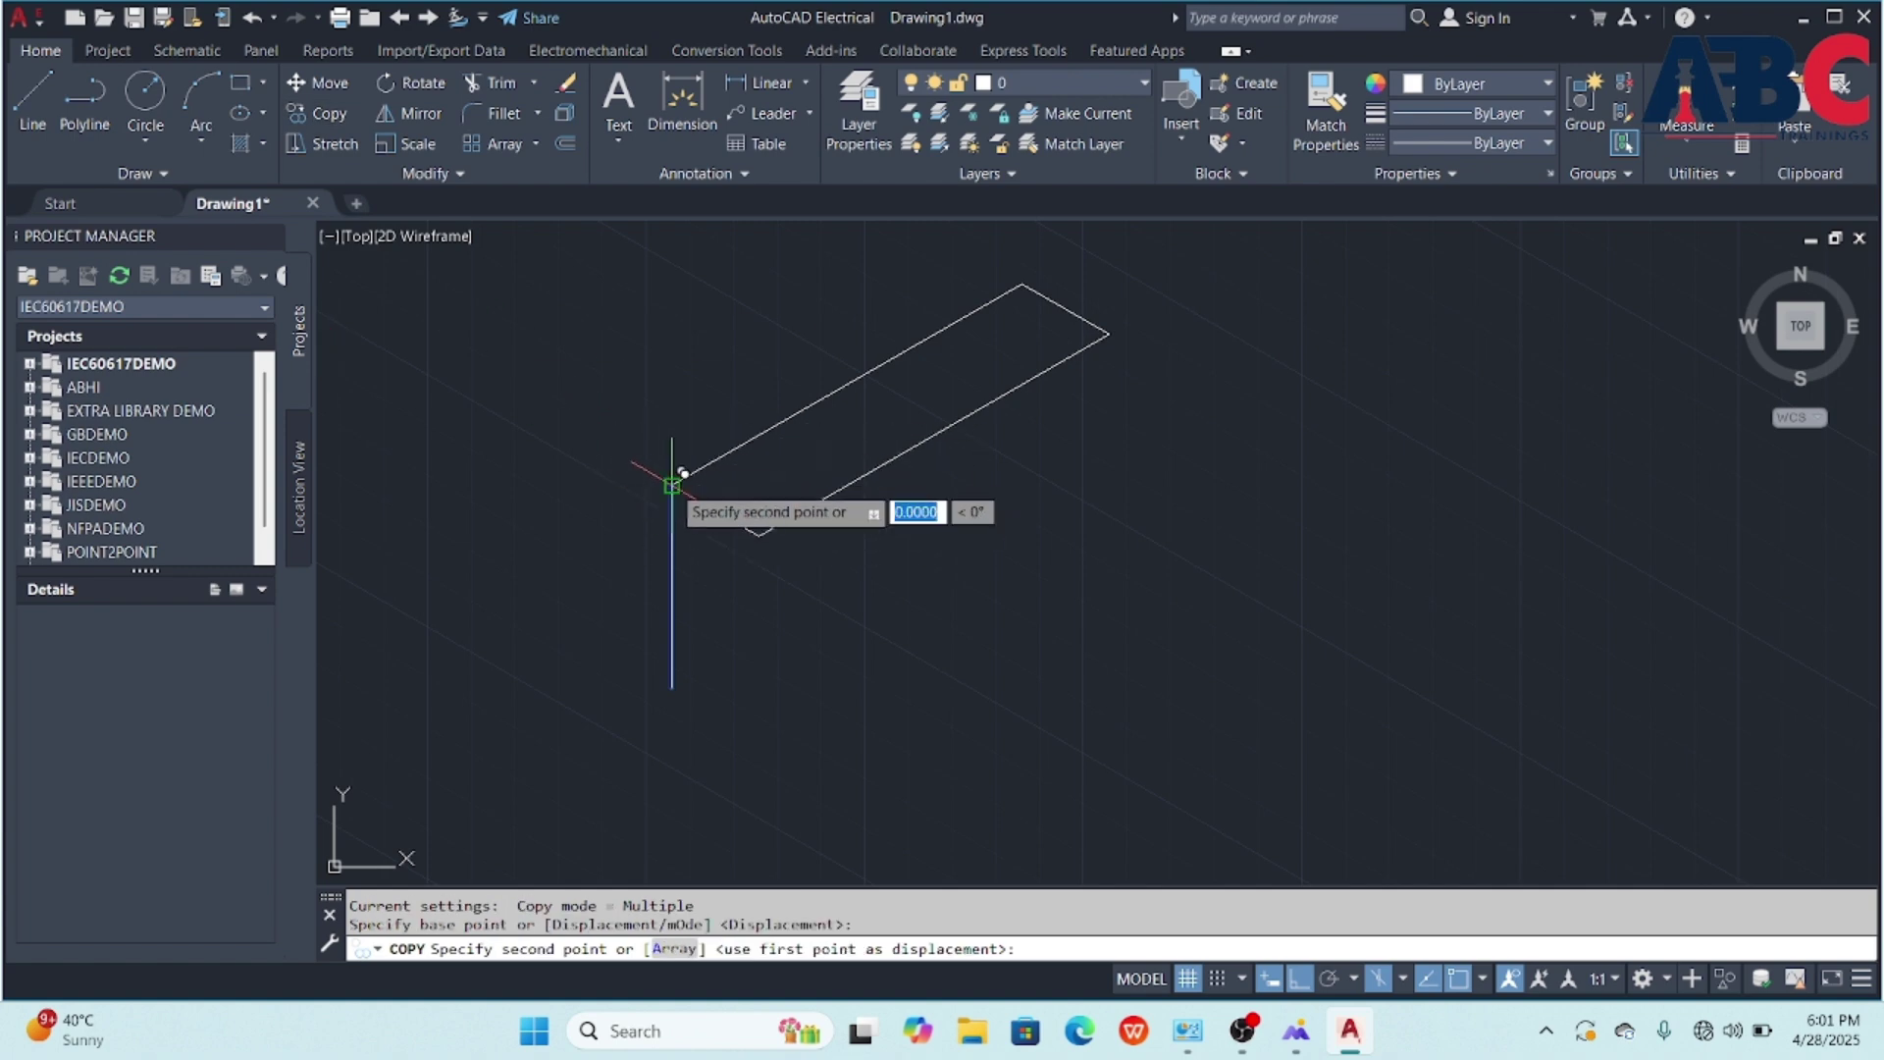
left_click(758, 534)
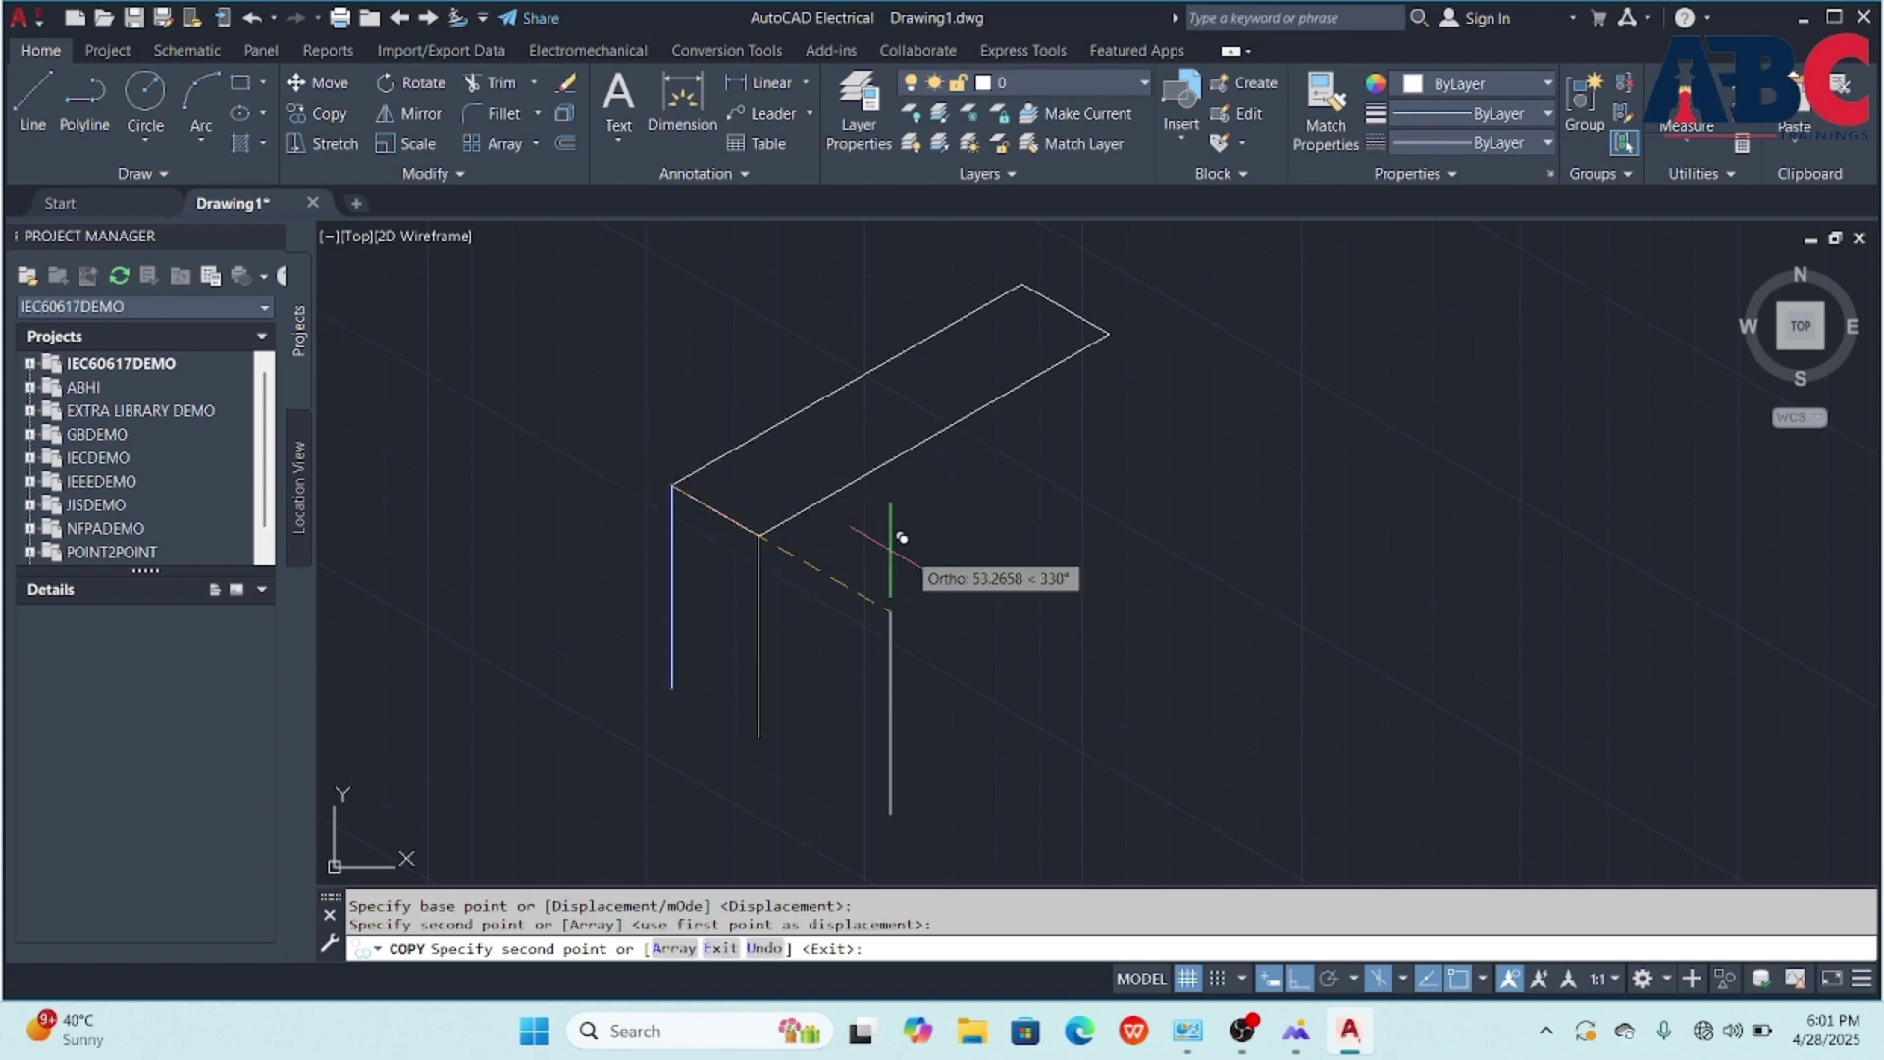
left_click(1108, 334)
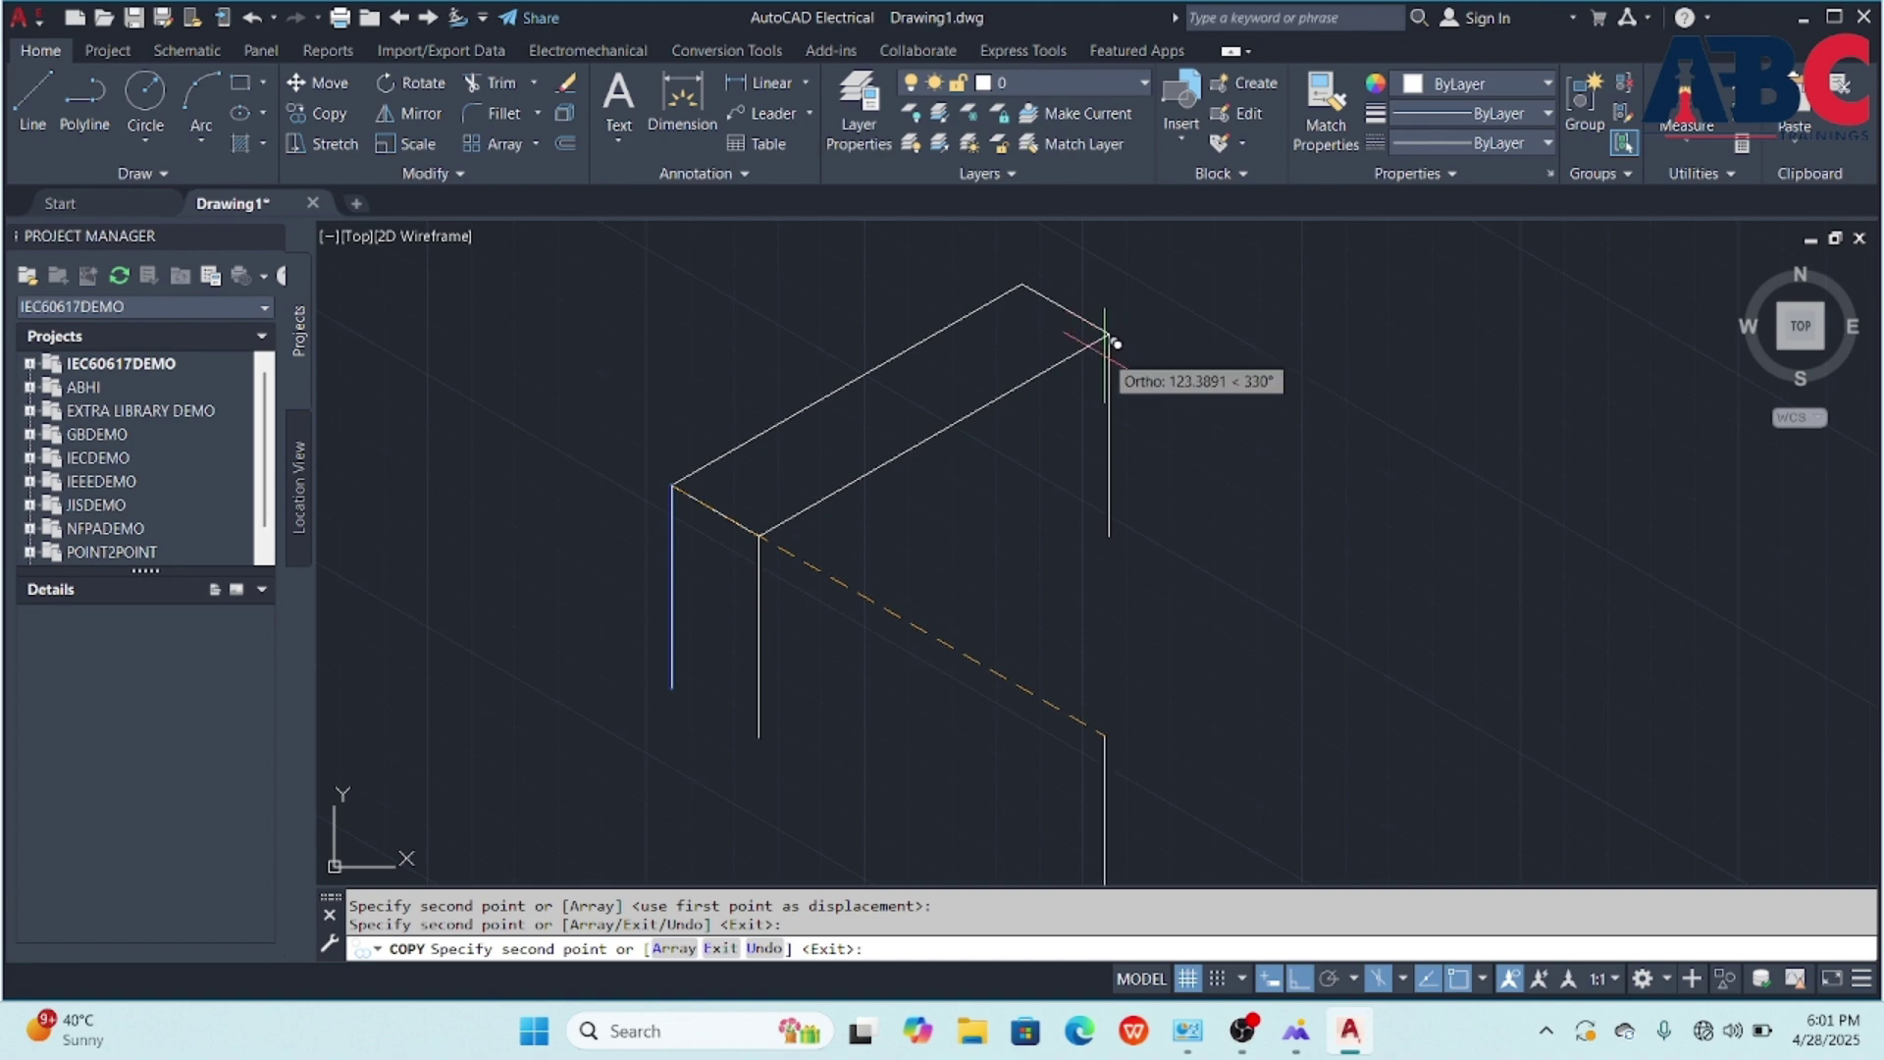
key("Return")
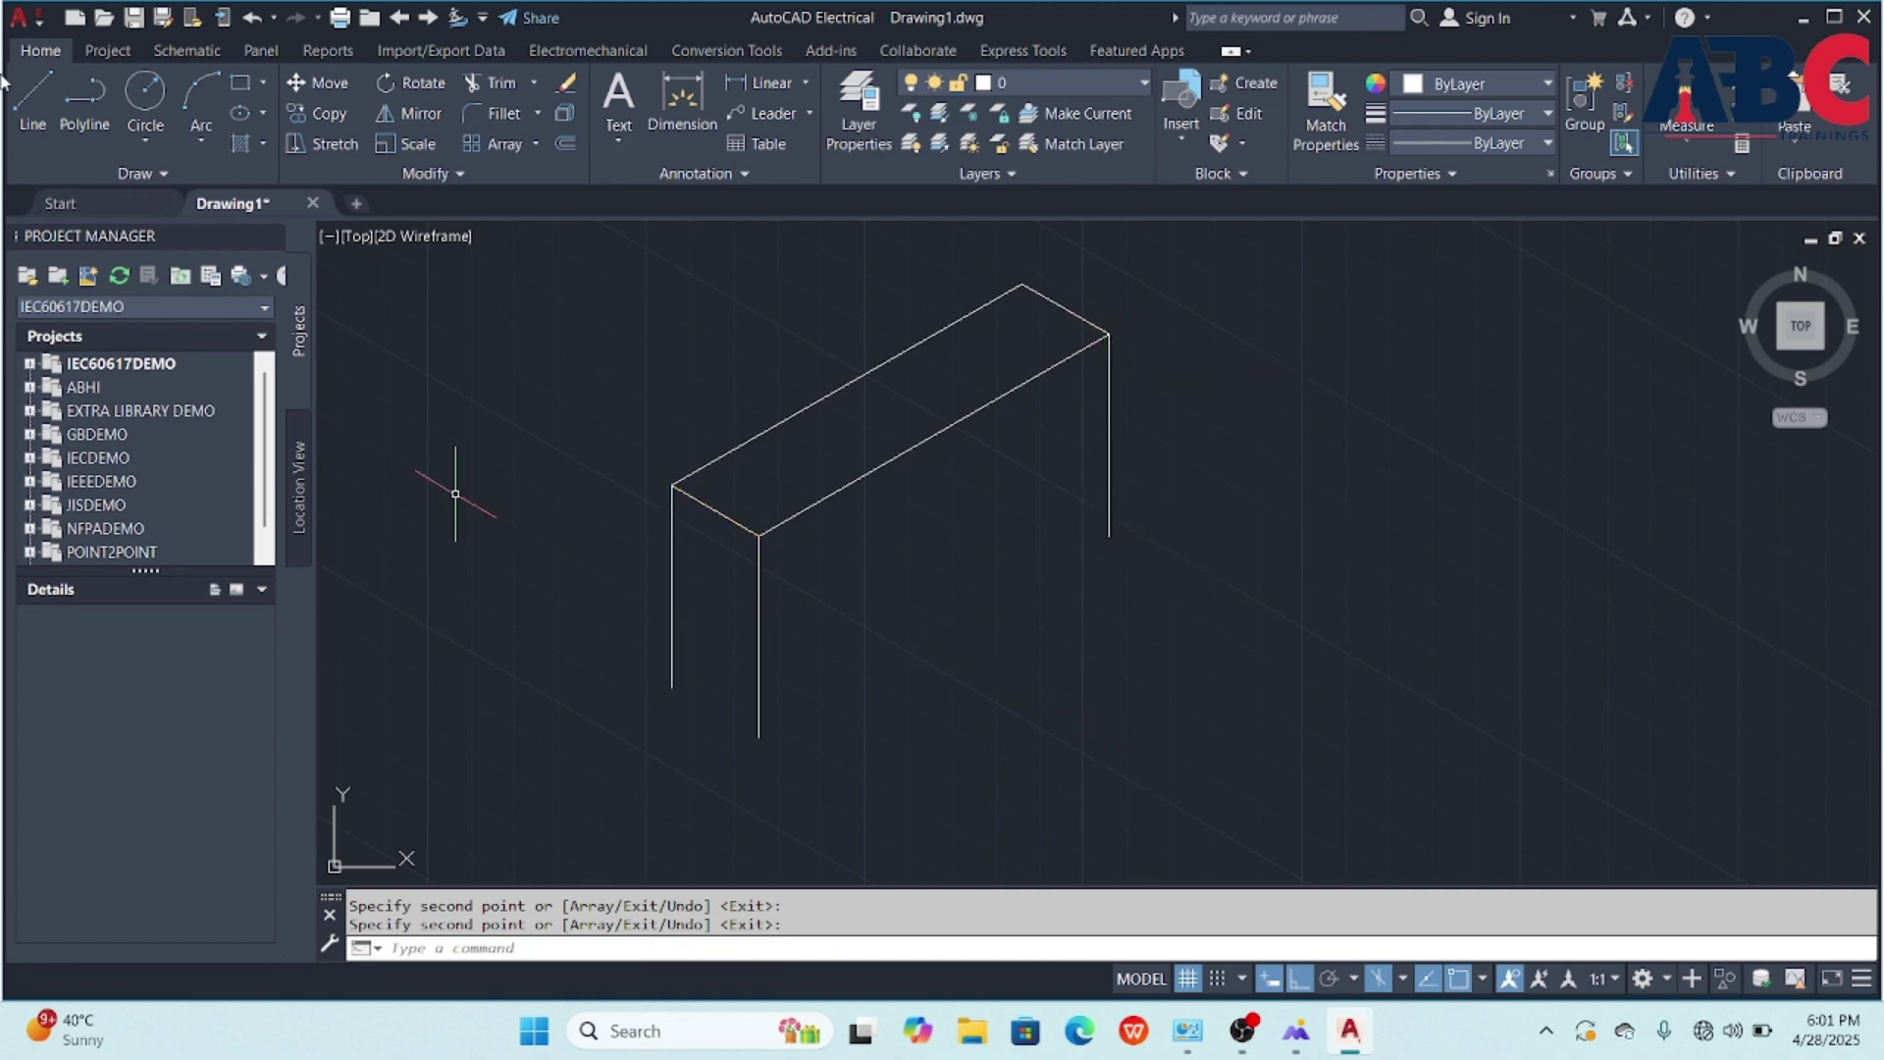
- Draw the two bottom edges by joining the lower ends of the three vertical edges with connected lines
left_click(32, 98)
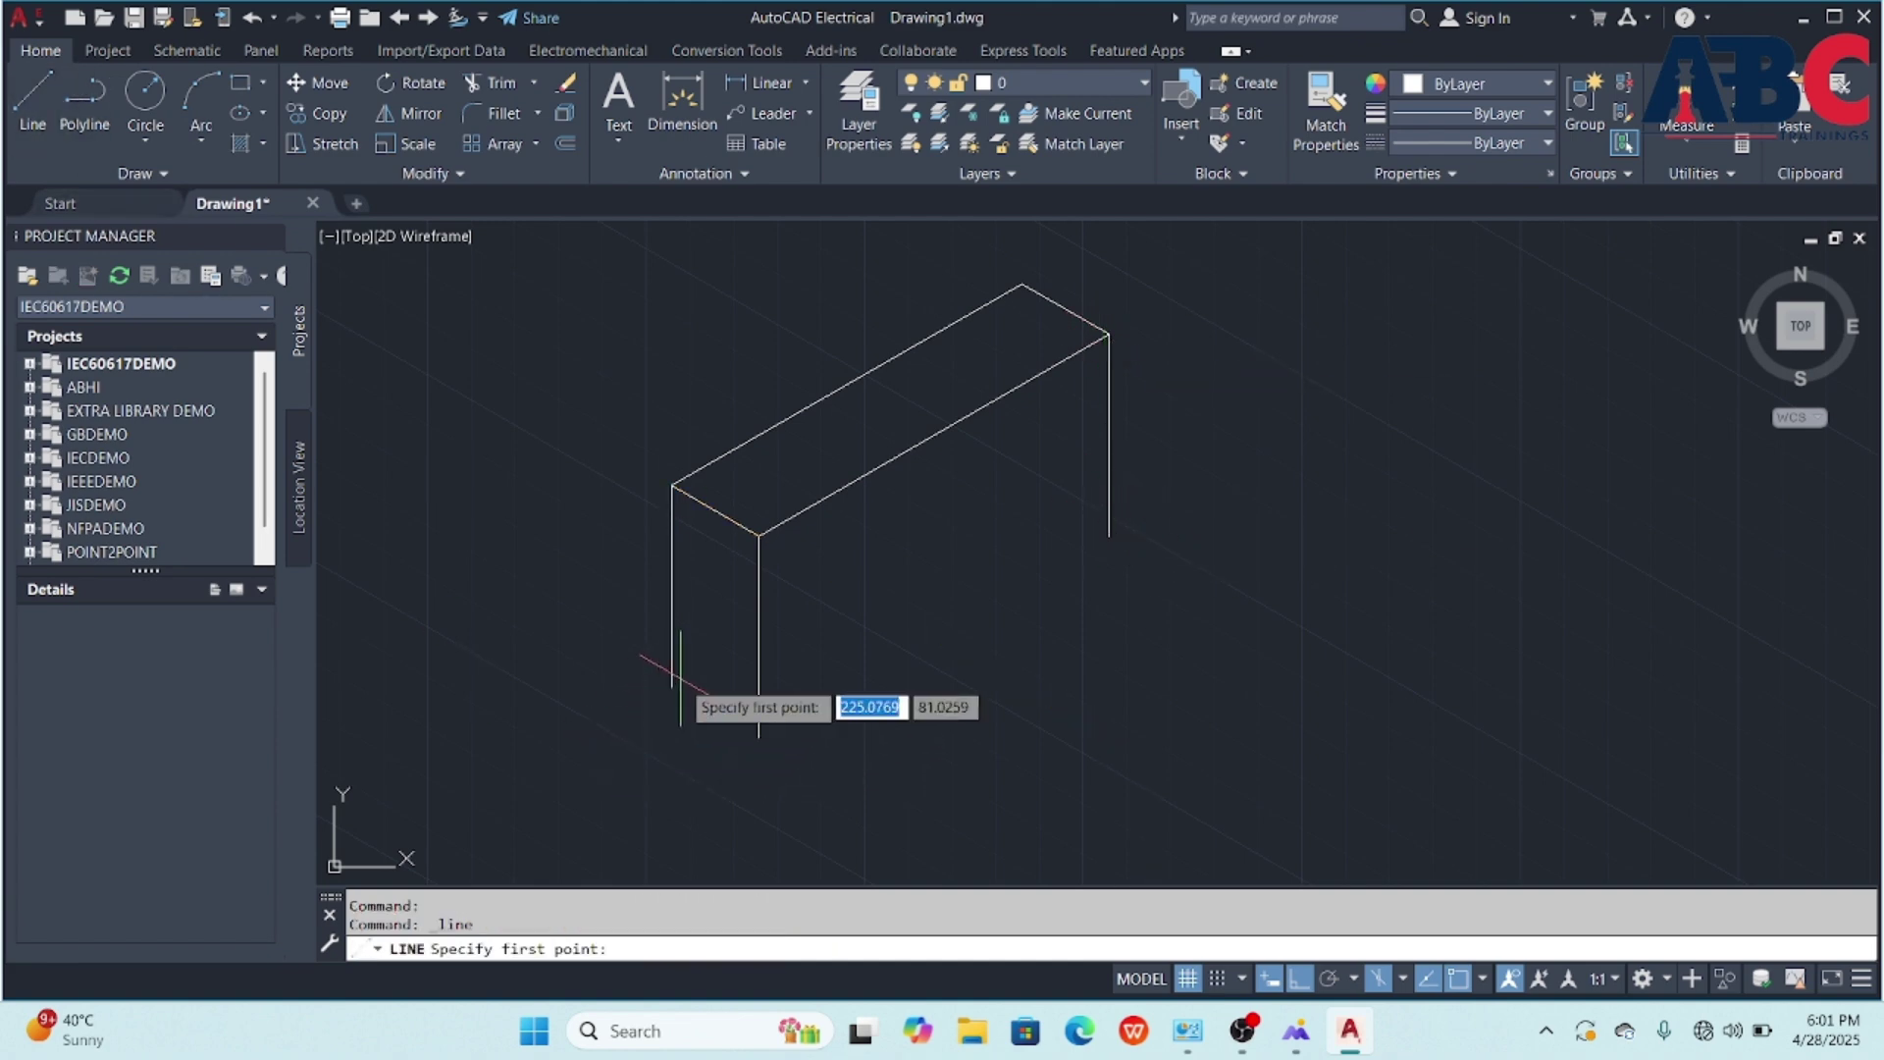
left_click(672, 687)
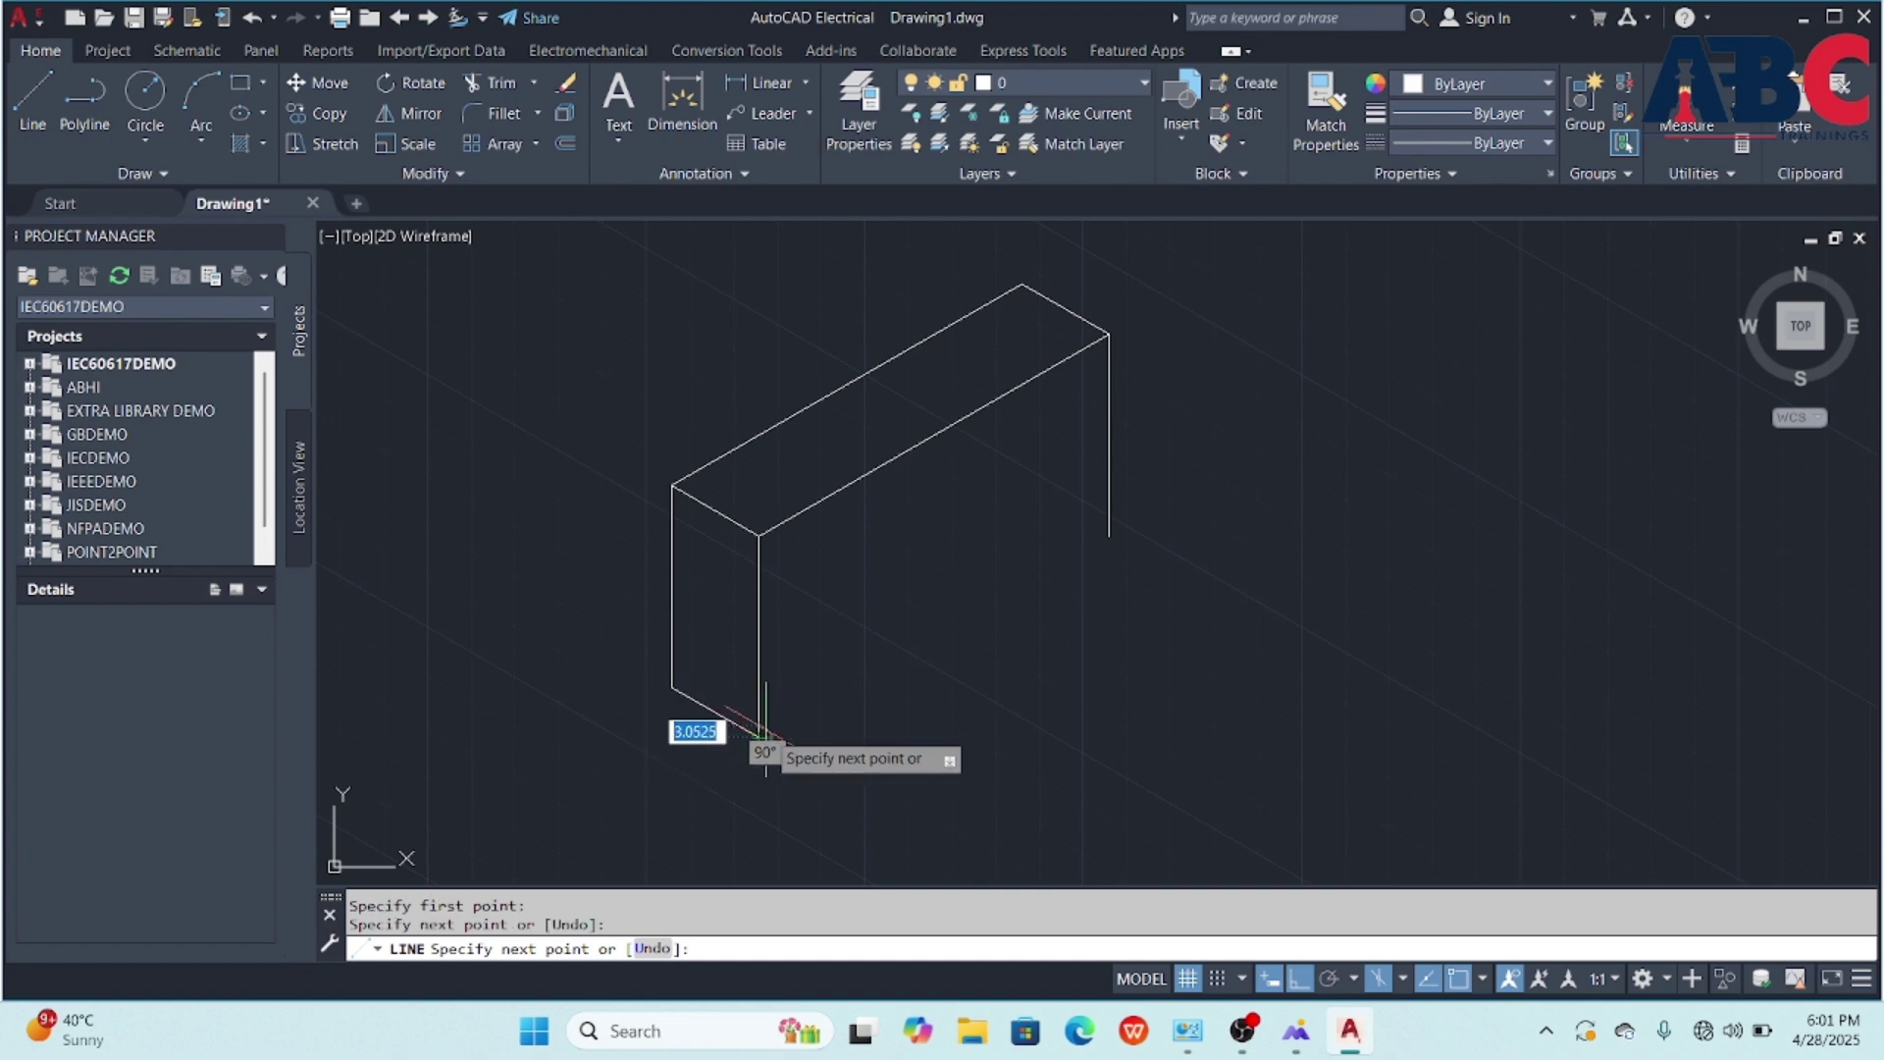
left_click(1109, 537)
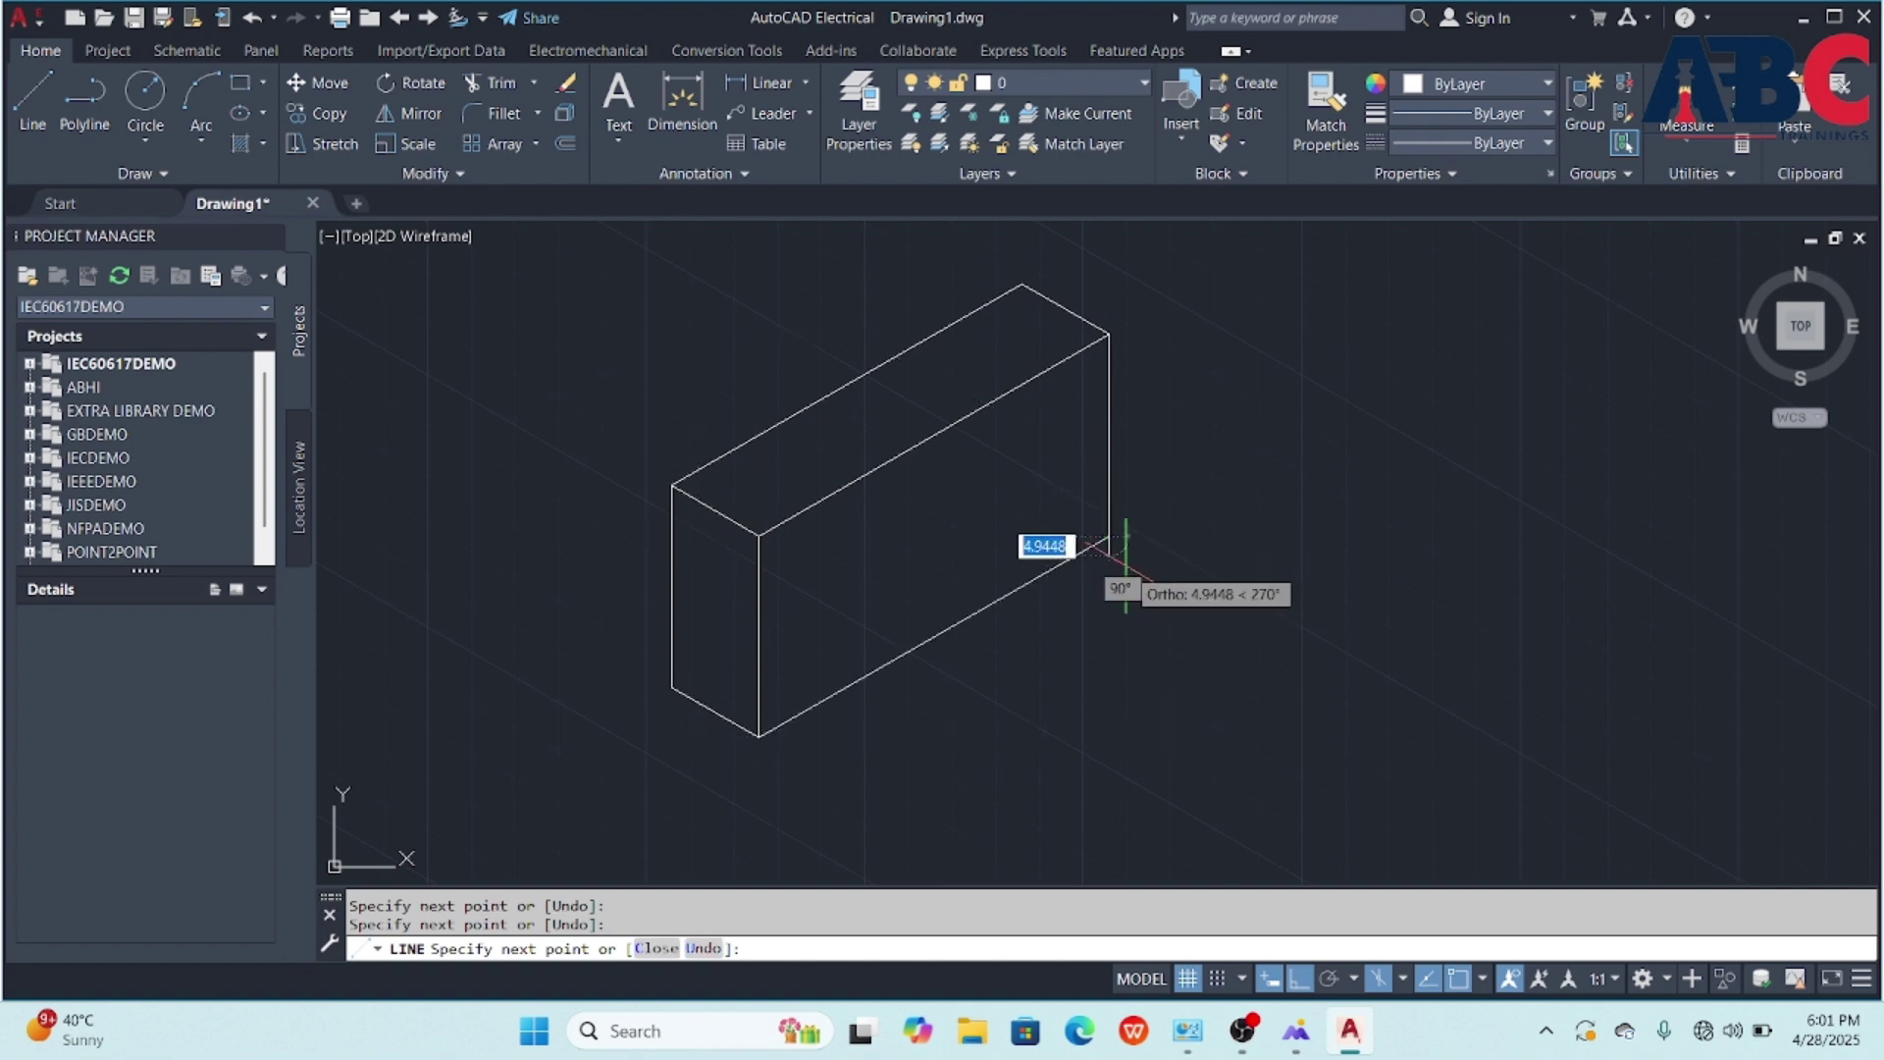
key("Return")
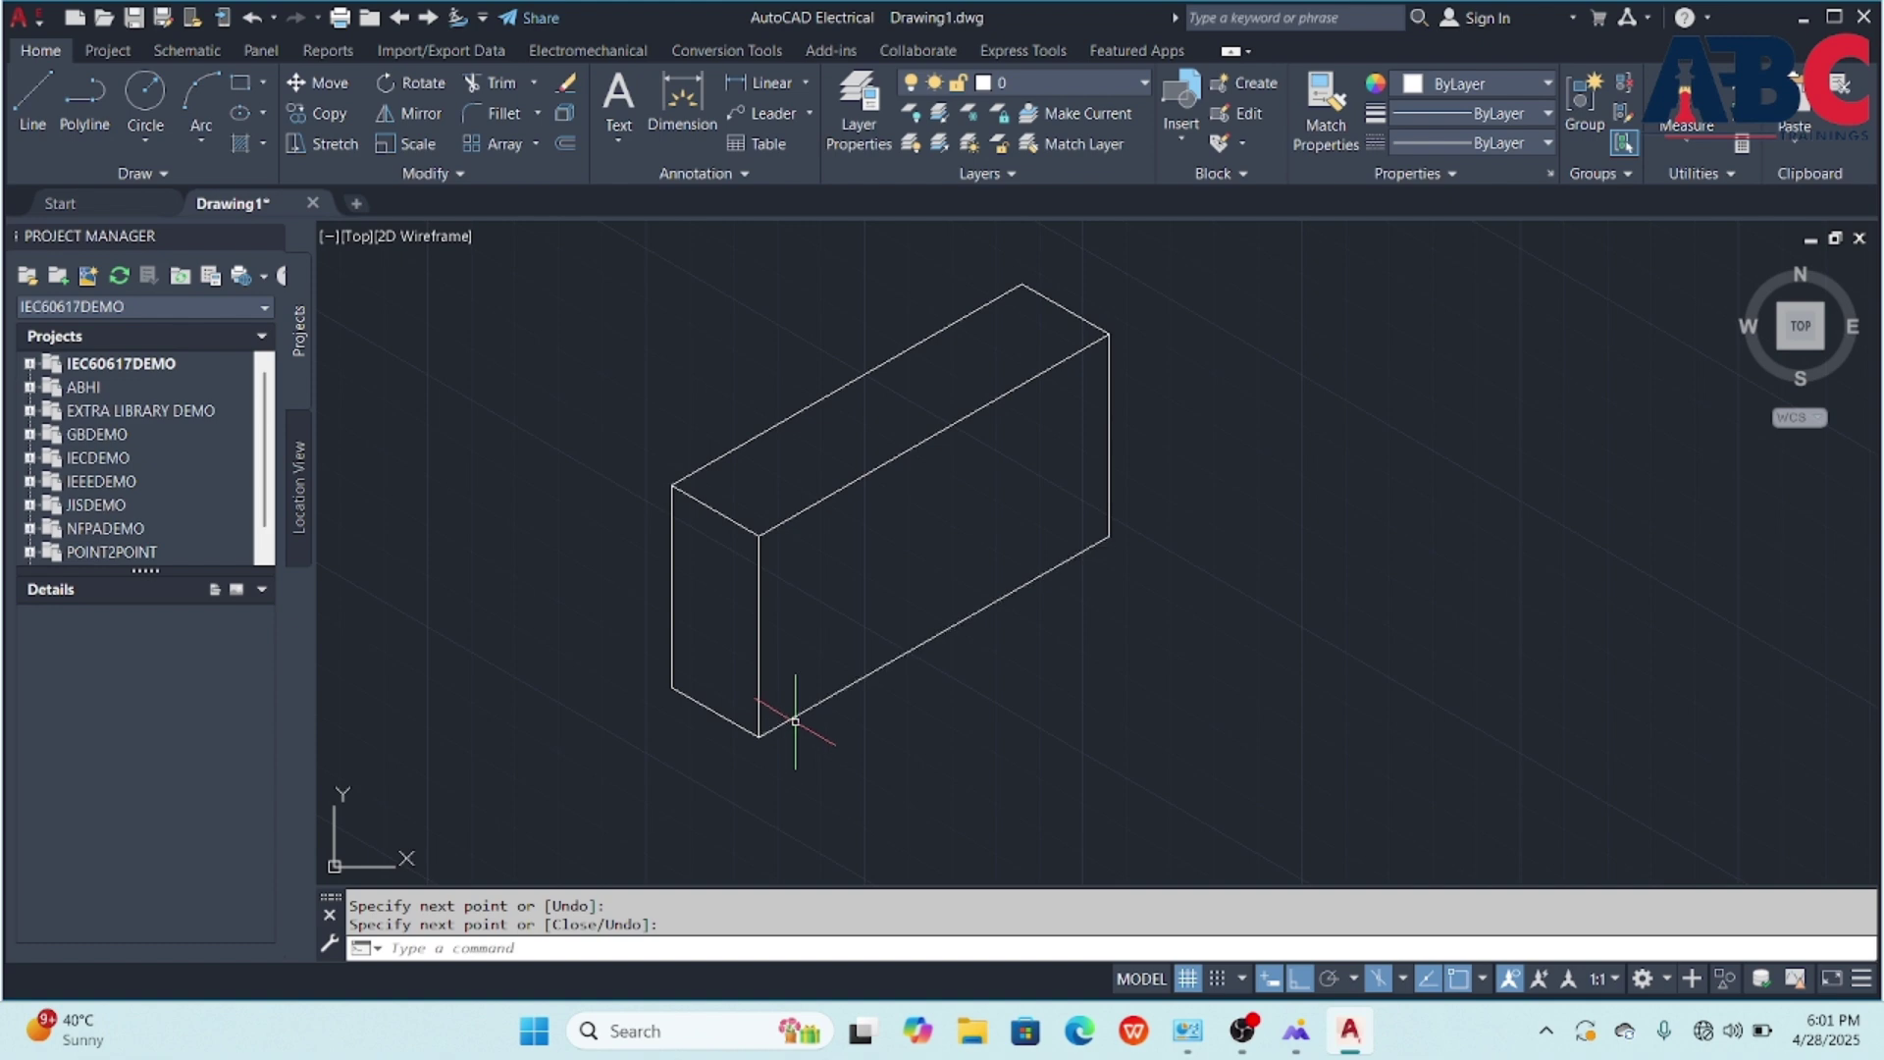
- Switch to Isoplane Right and draw a 30° line from the box's lower left corner to the midpoint of the right vertical edge
left_click(1405, 979)
left_click(1411, 906)
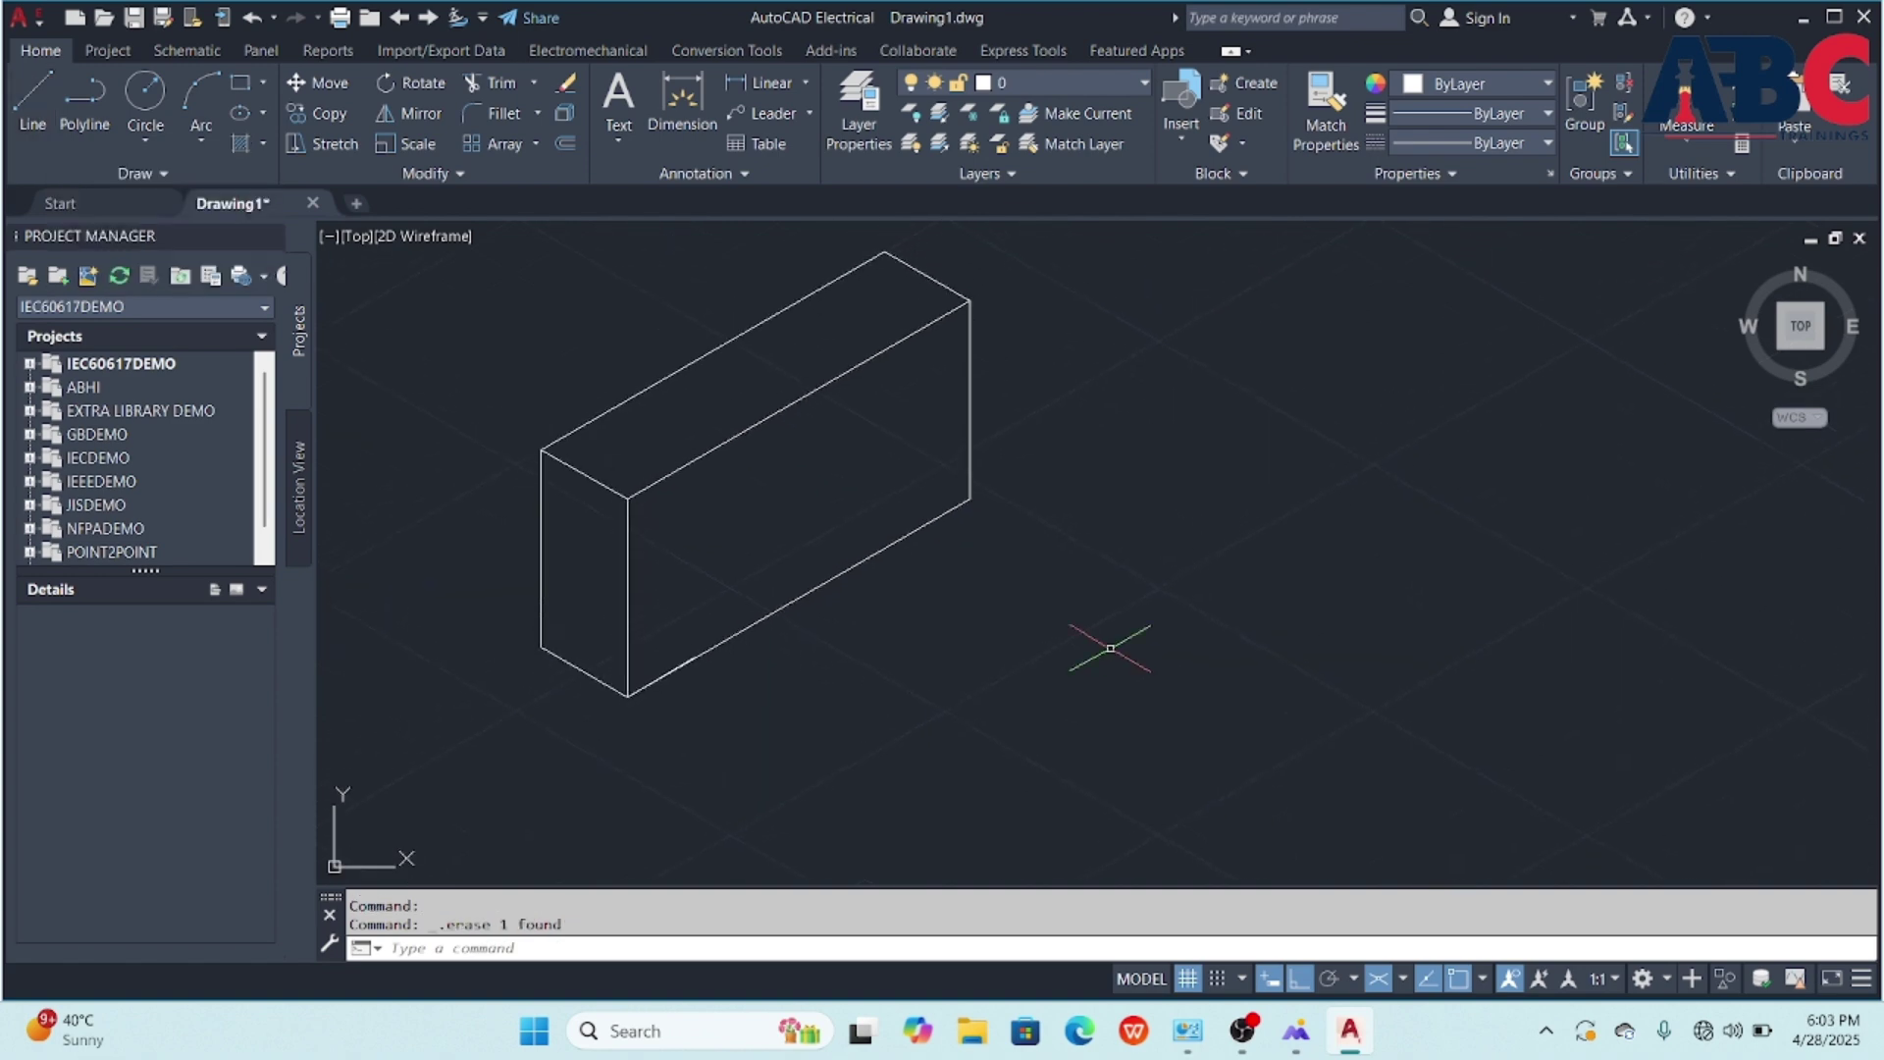
left_click(1401, 979)
left_click(1417, 942)
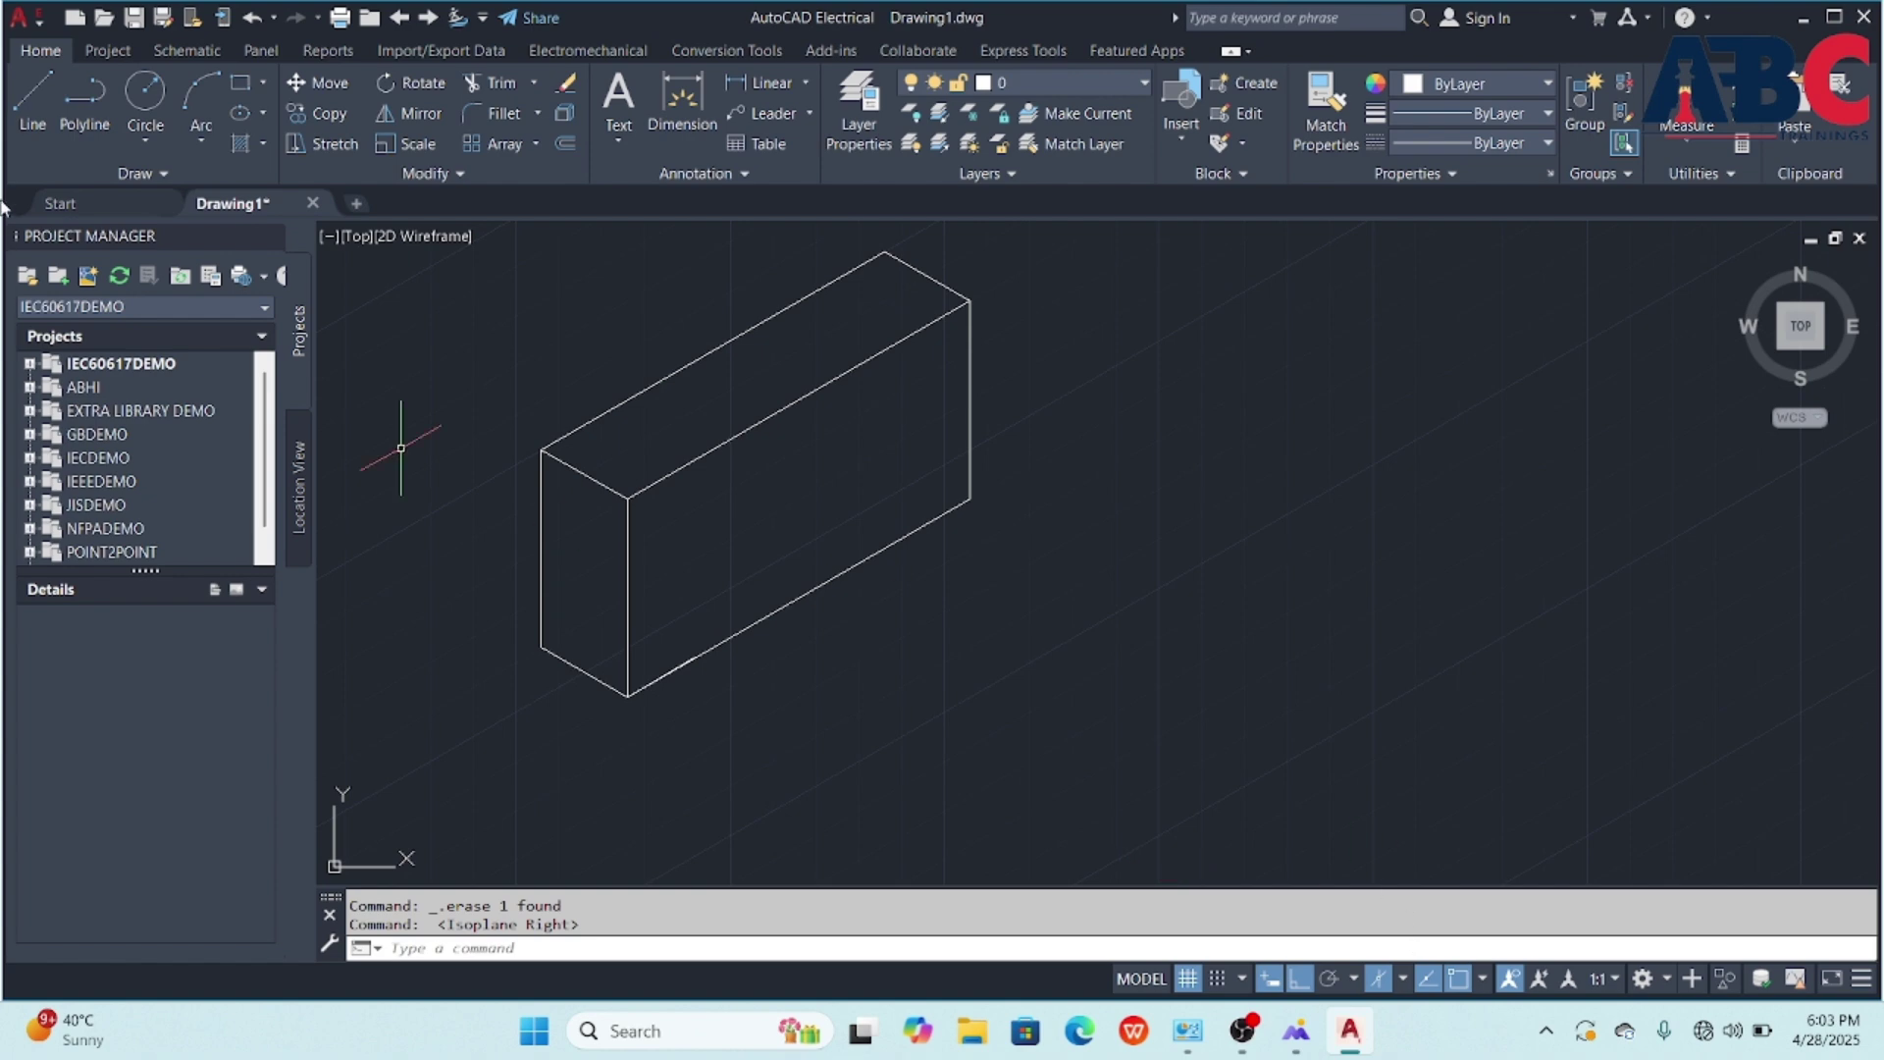
left_click(33, 95)
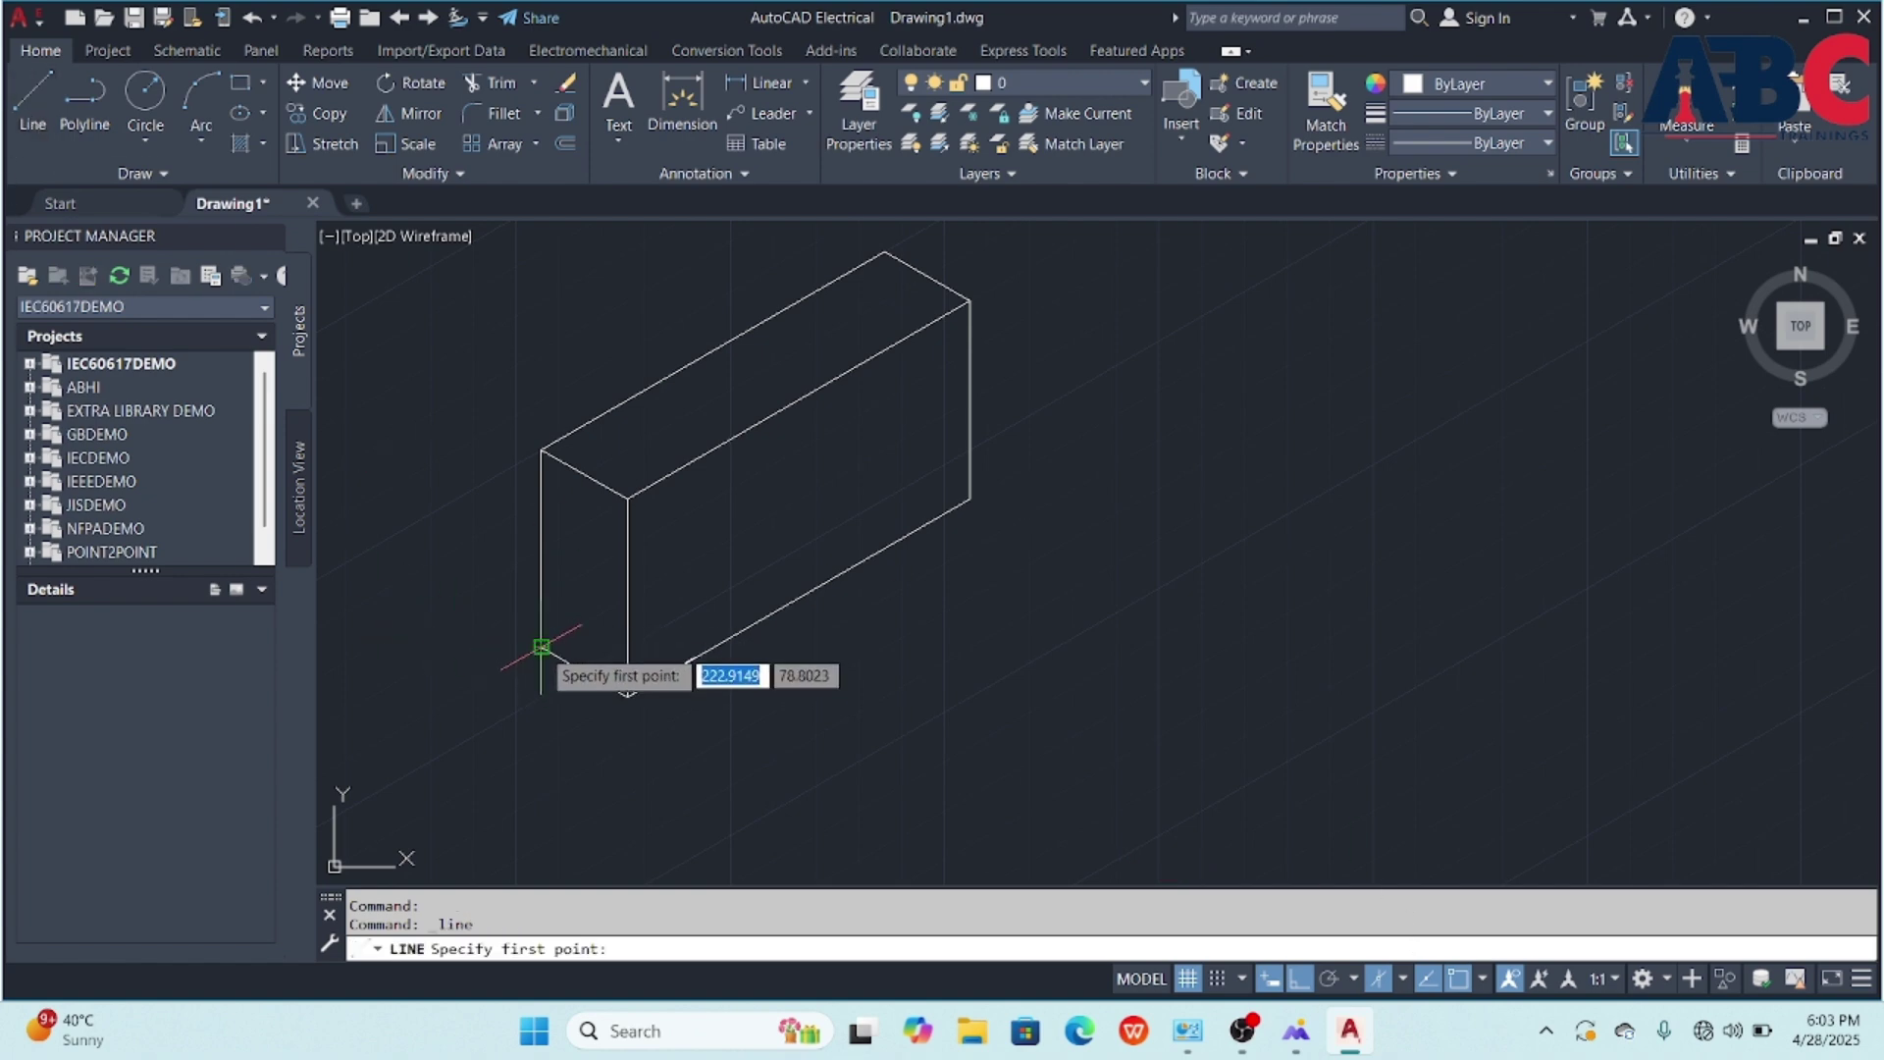
left_click(542, 647)
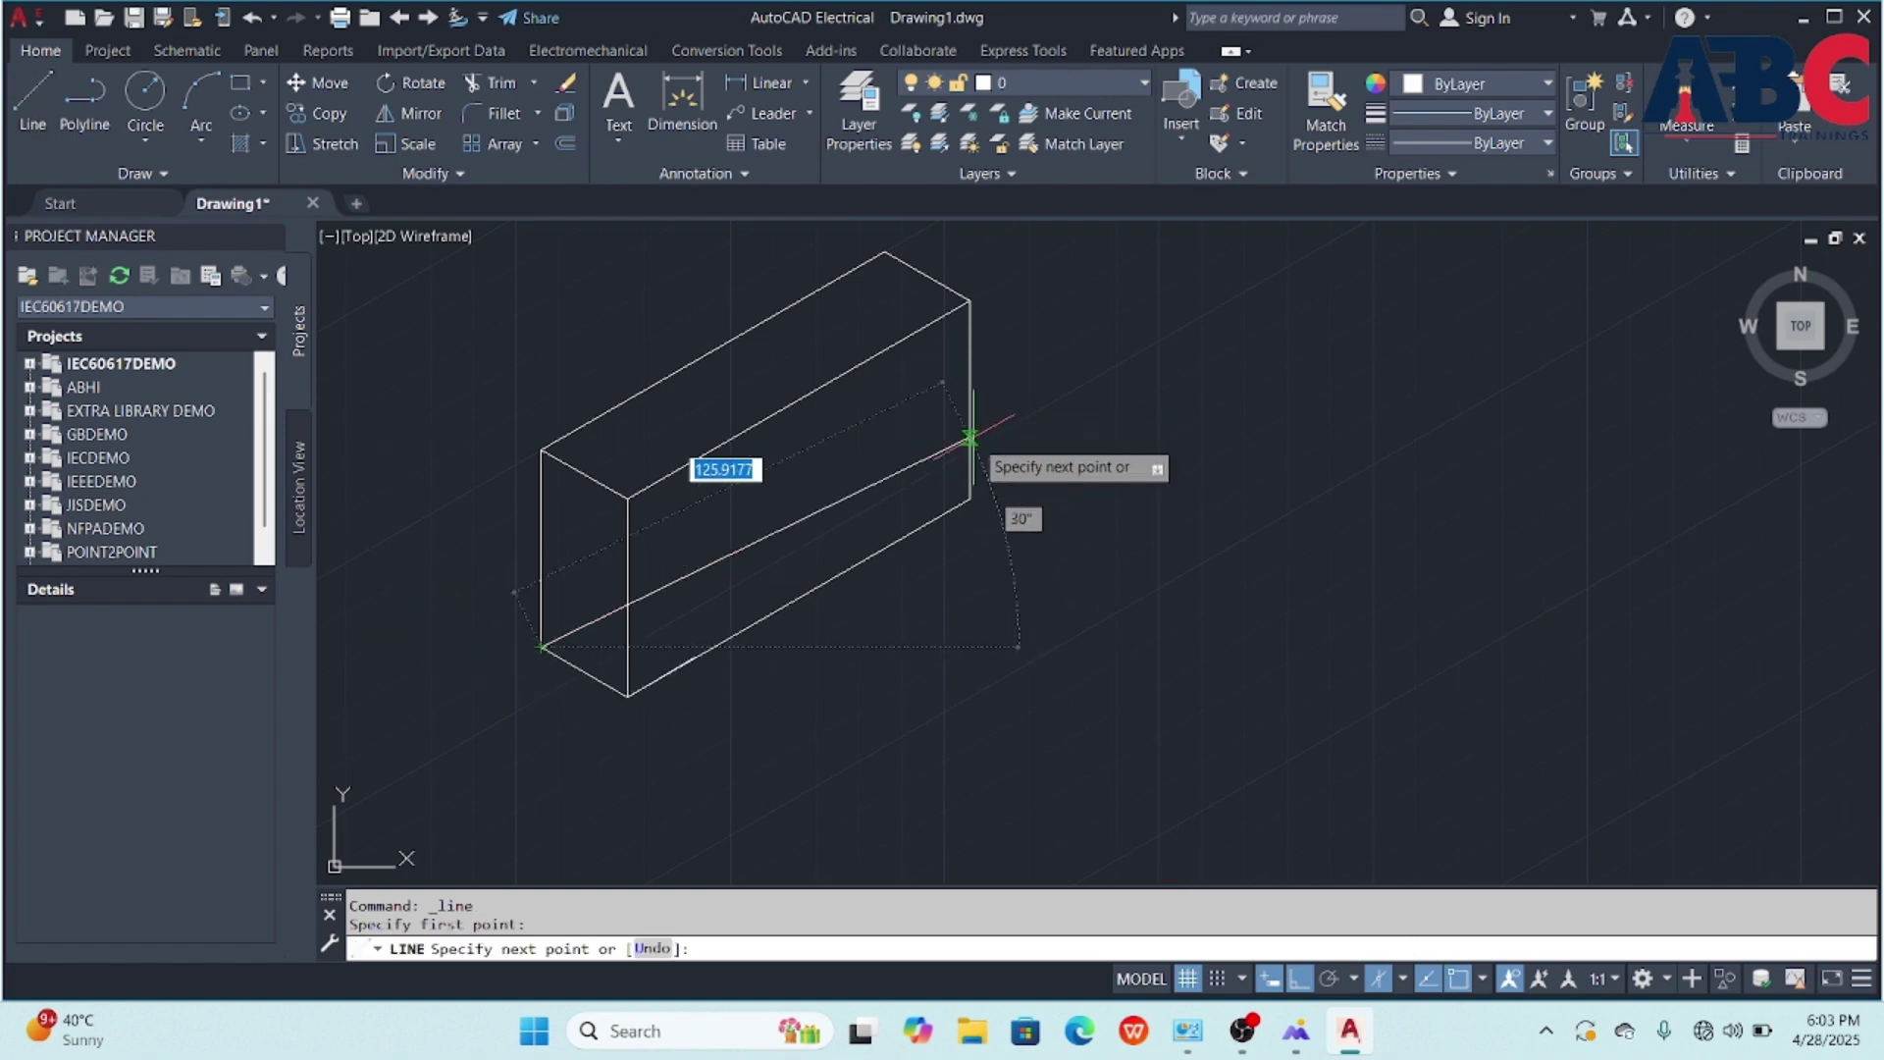
left_click(969, 397)
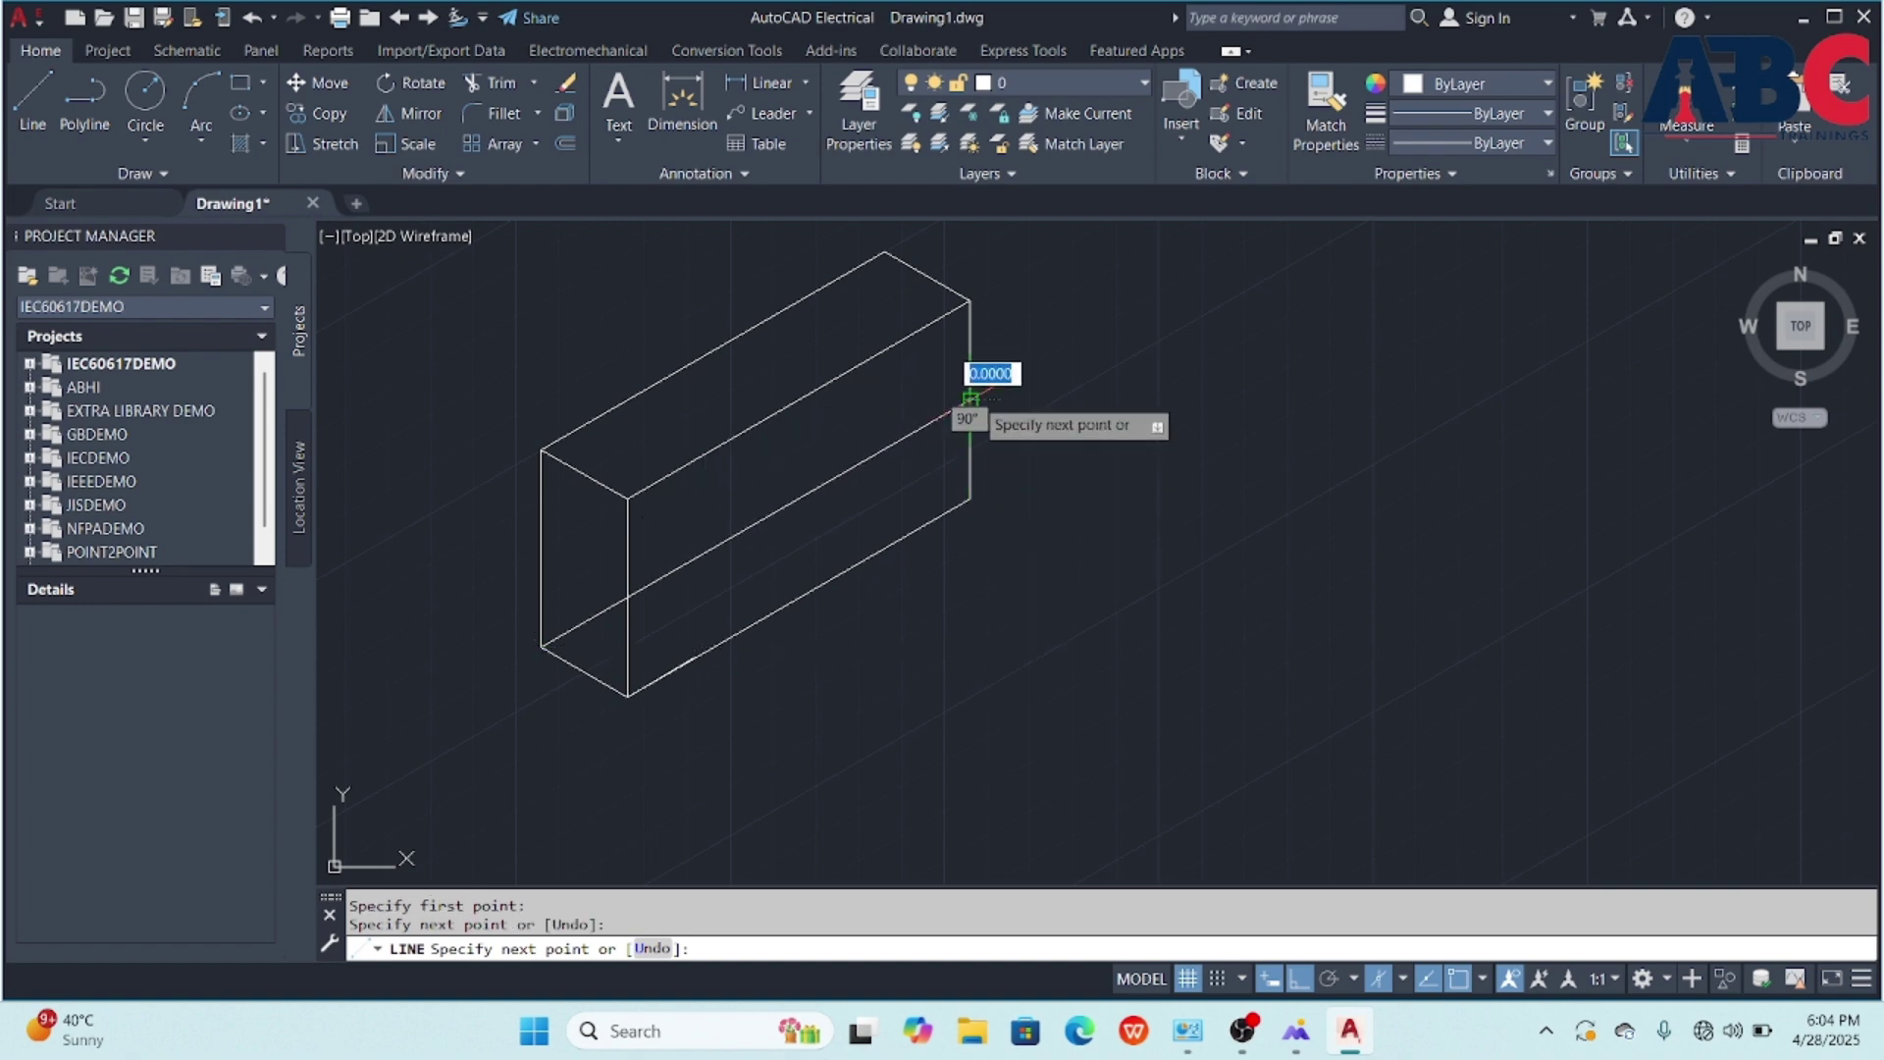
key("Return")
scroll(799, 589, "up", 2)
scroll(834, 588, "down", 2)
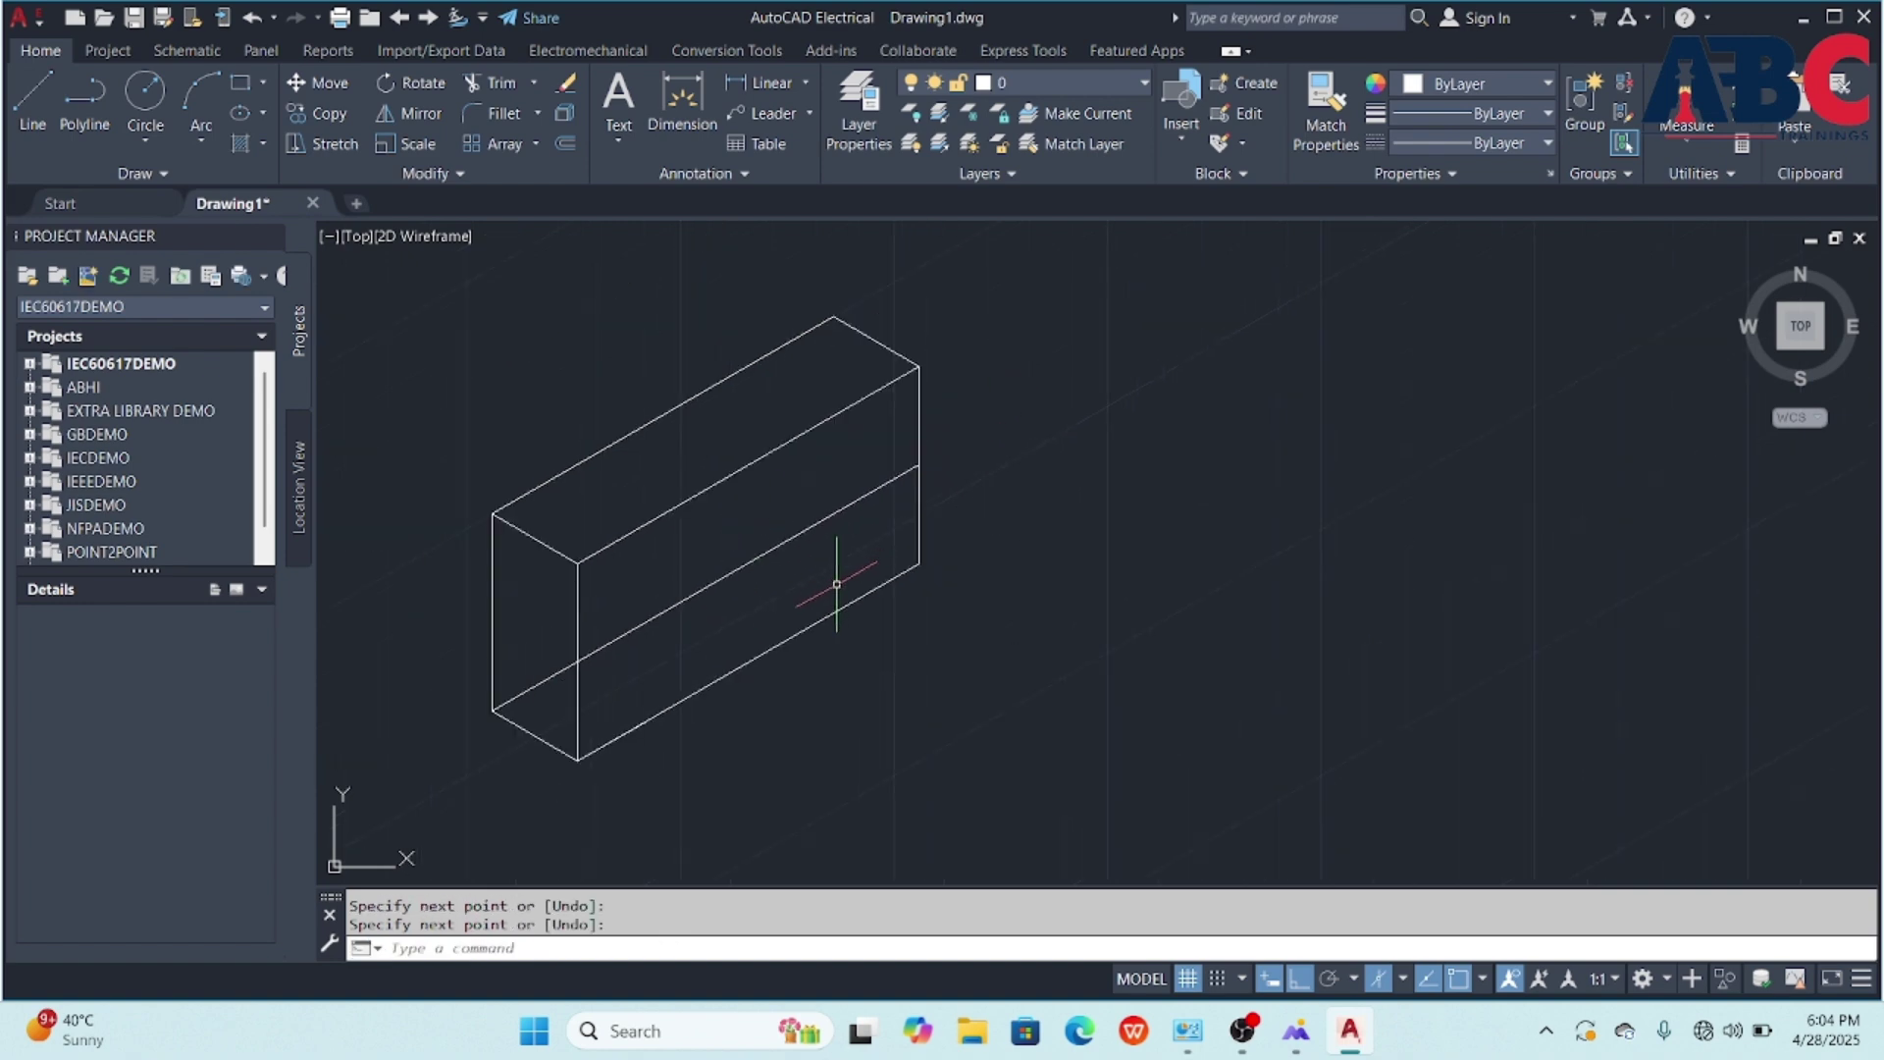
- Draw a 20-unit line along the bottom edge from the front lower corner, continuing with a vertical line up to the top front edge
left_click(44, 113)
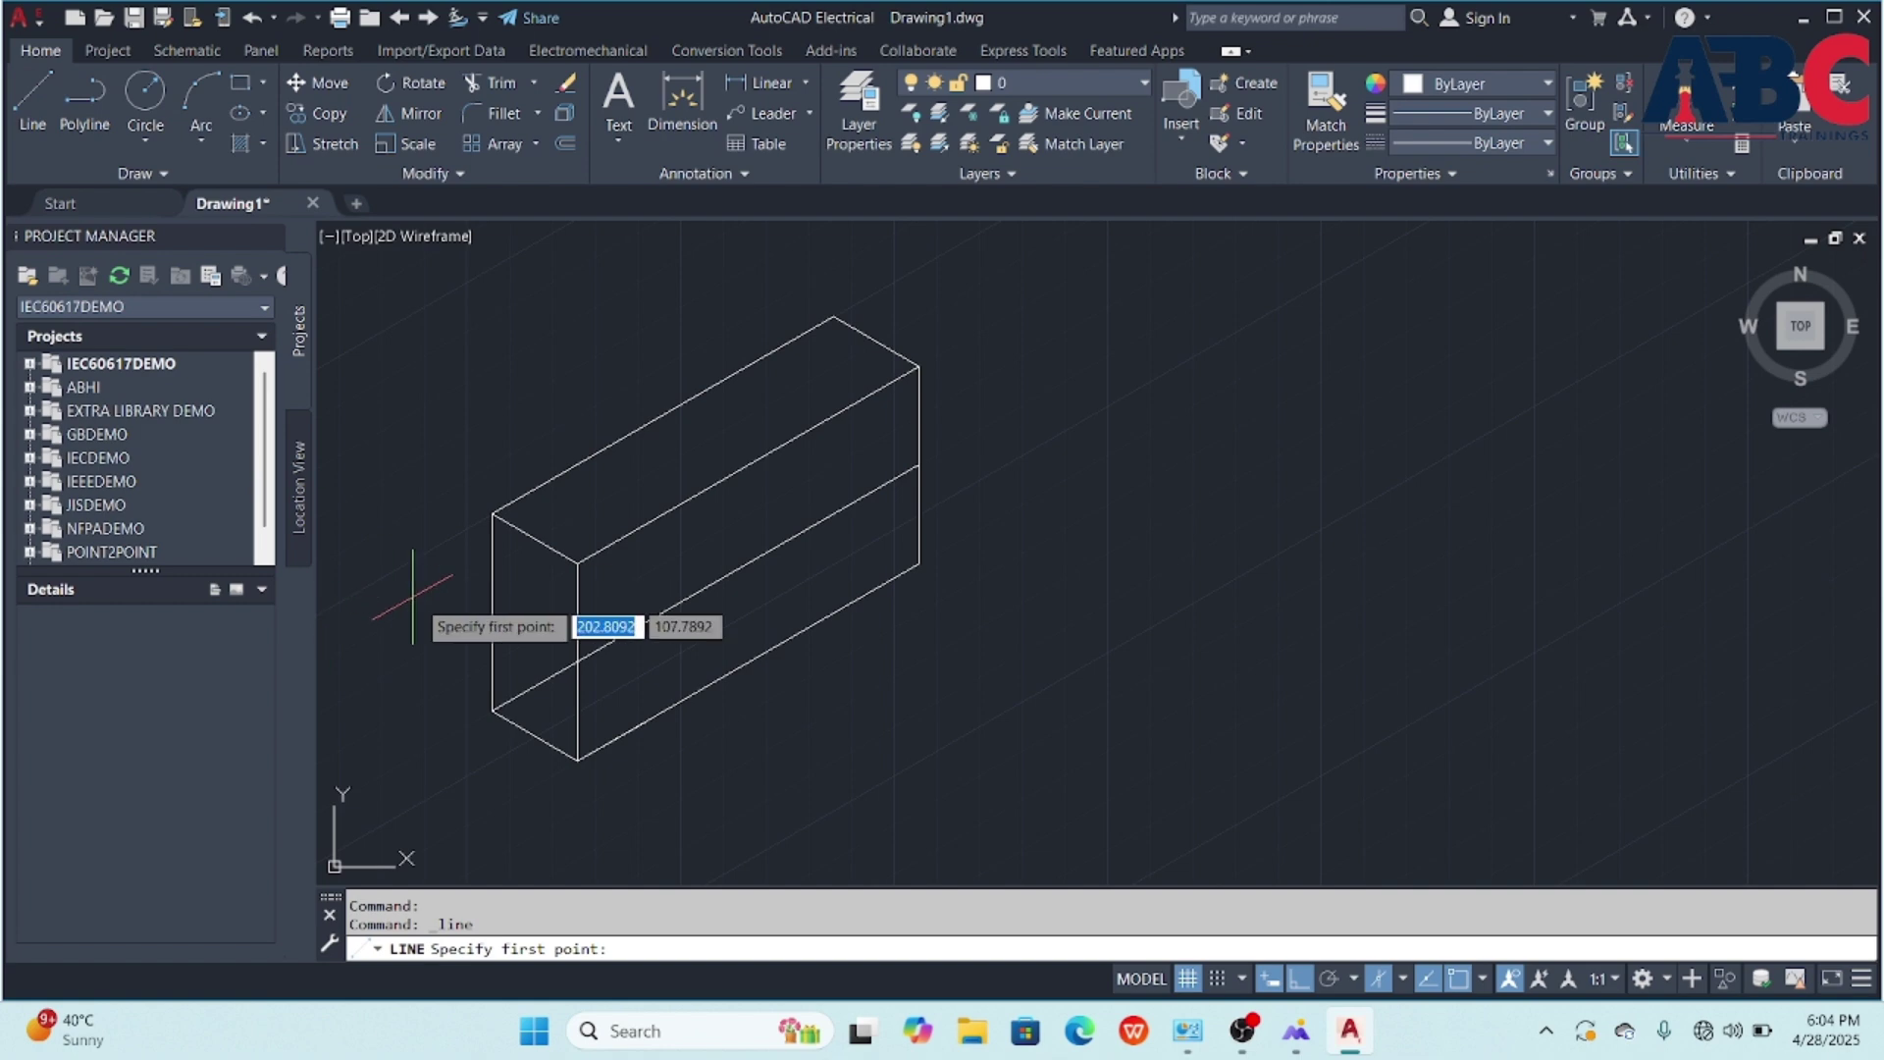
left_click(577, 758)
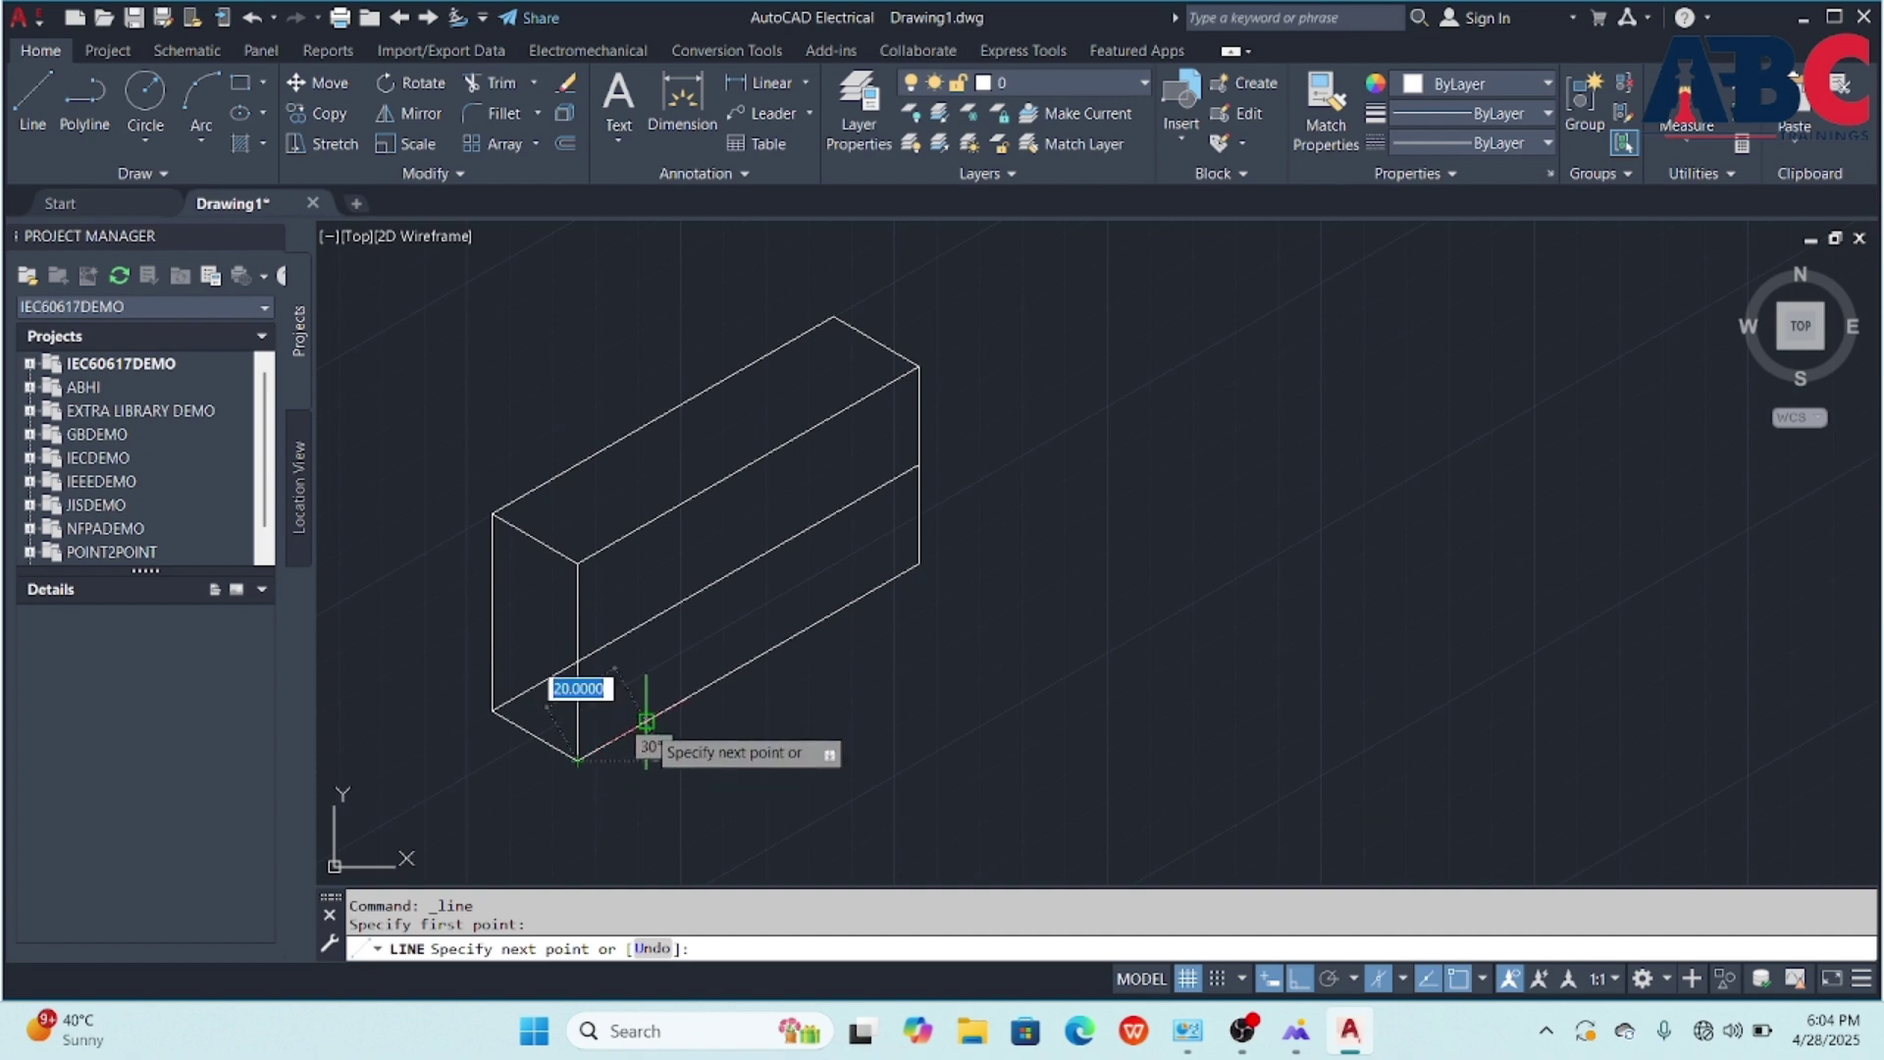
type("20")
key("Return")
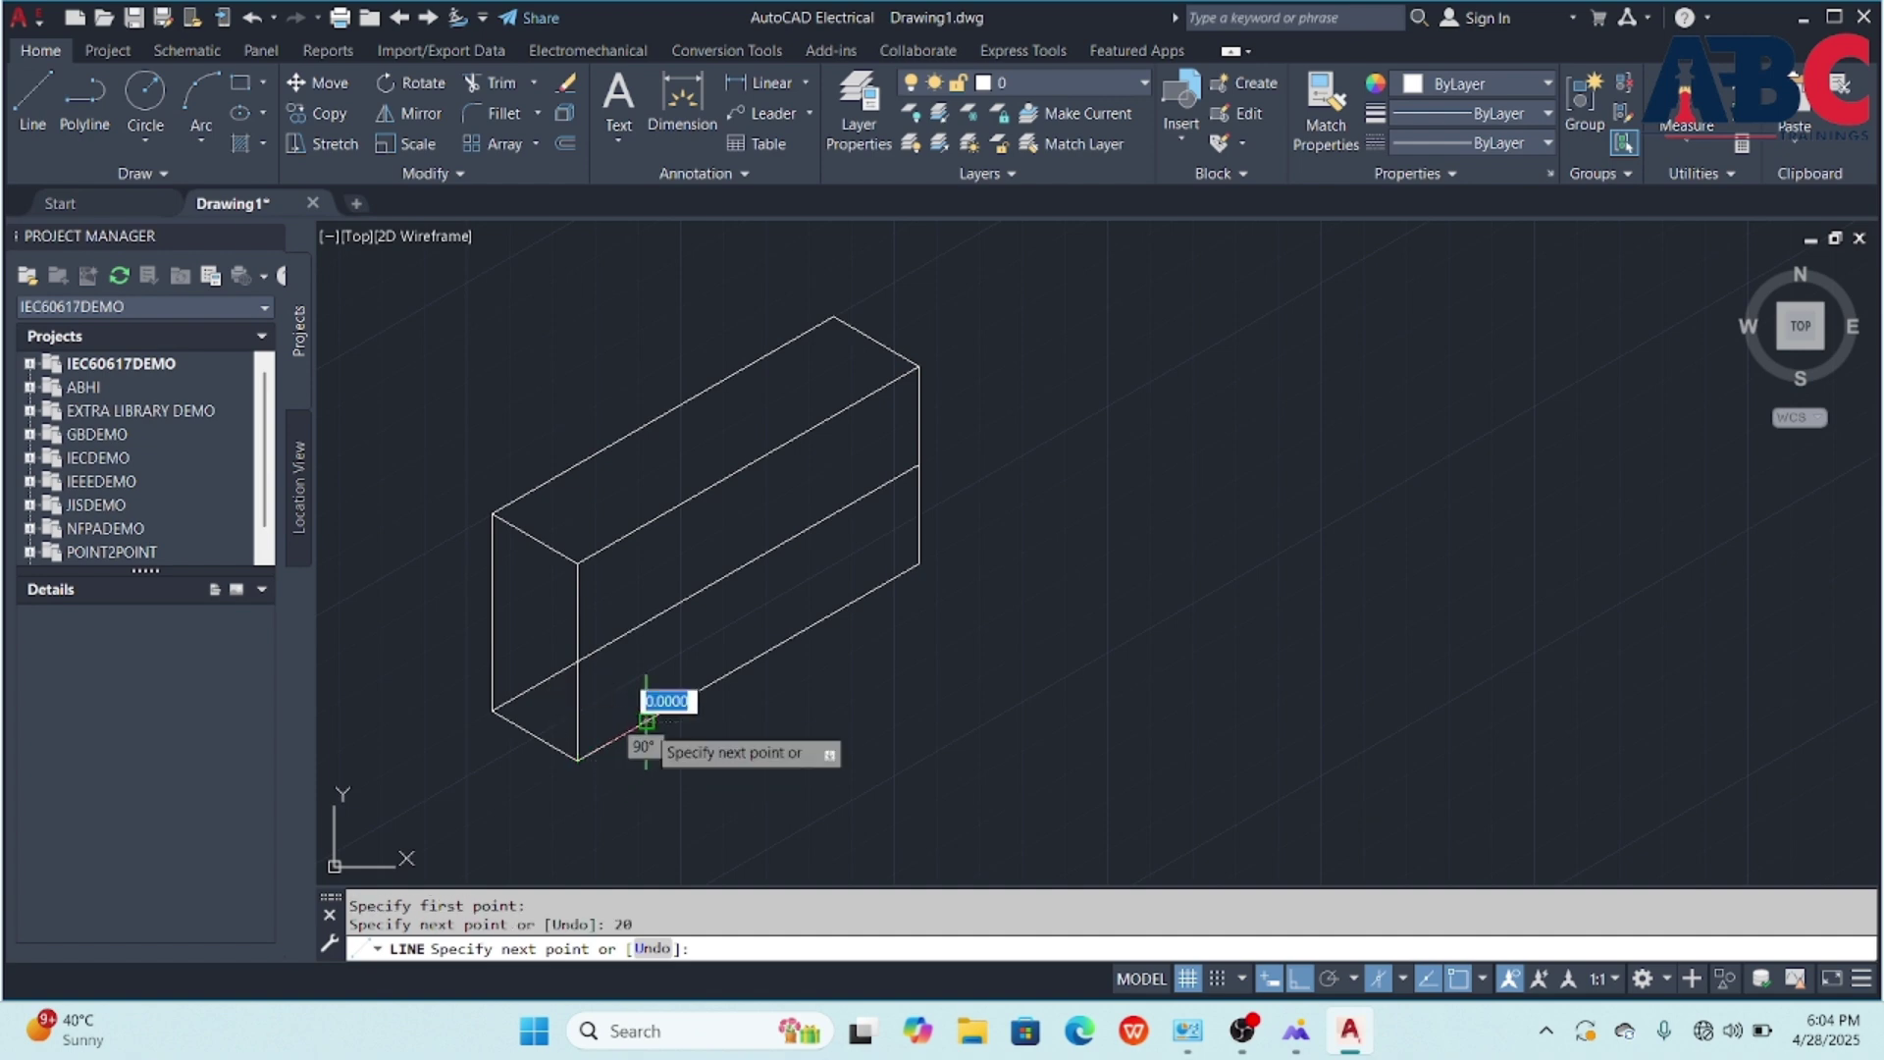
left_click(645, 530)
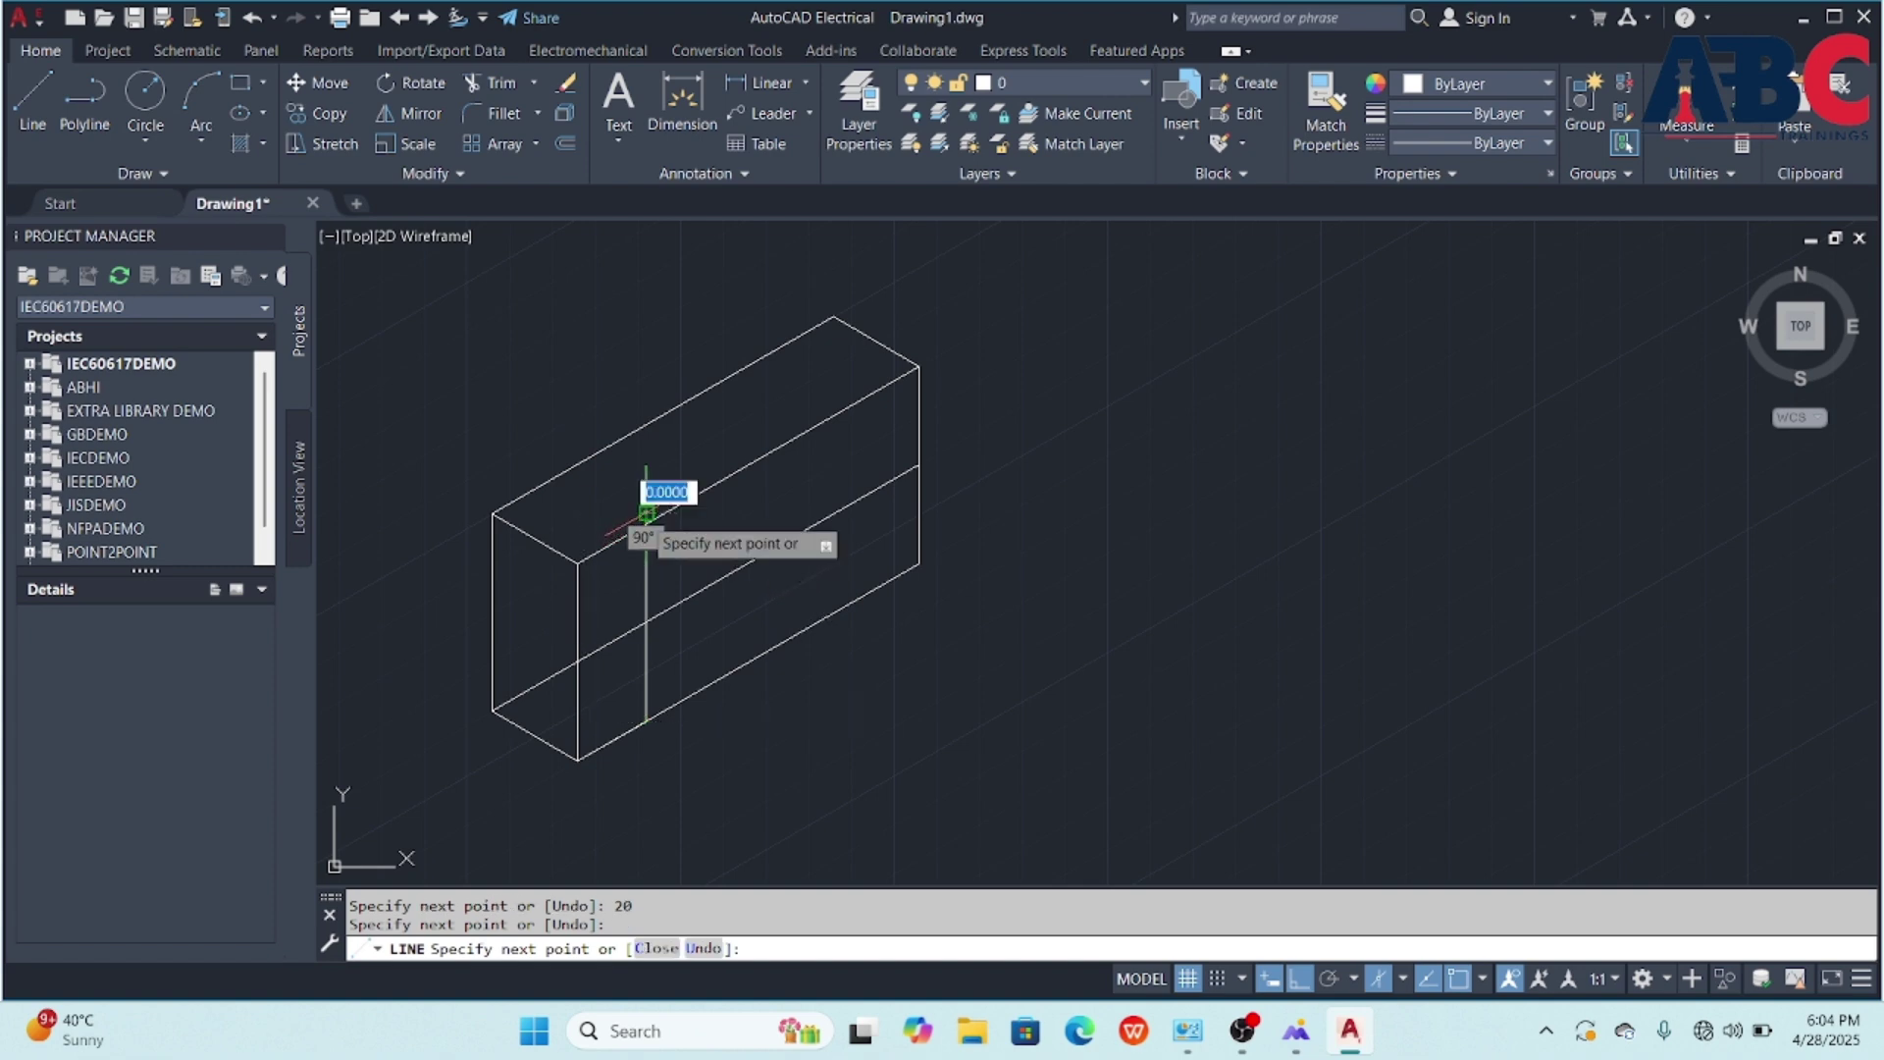
key("Return")
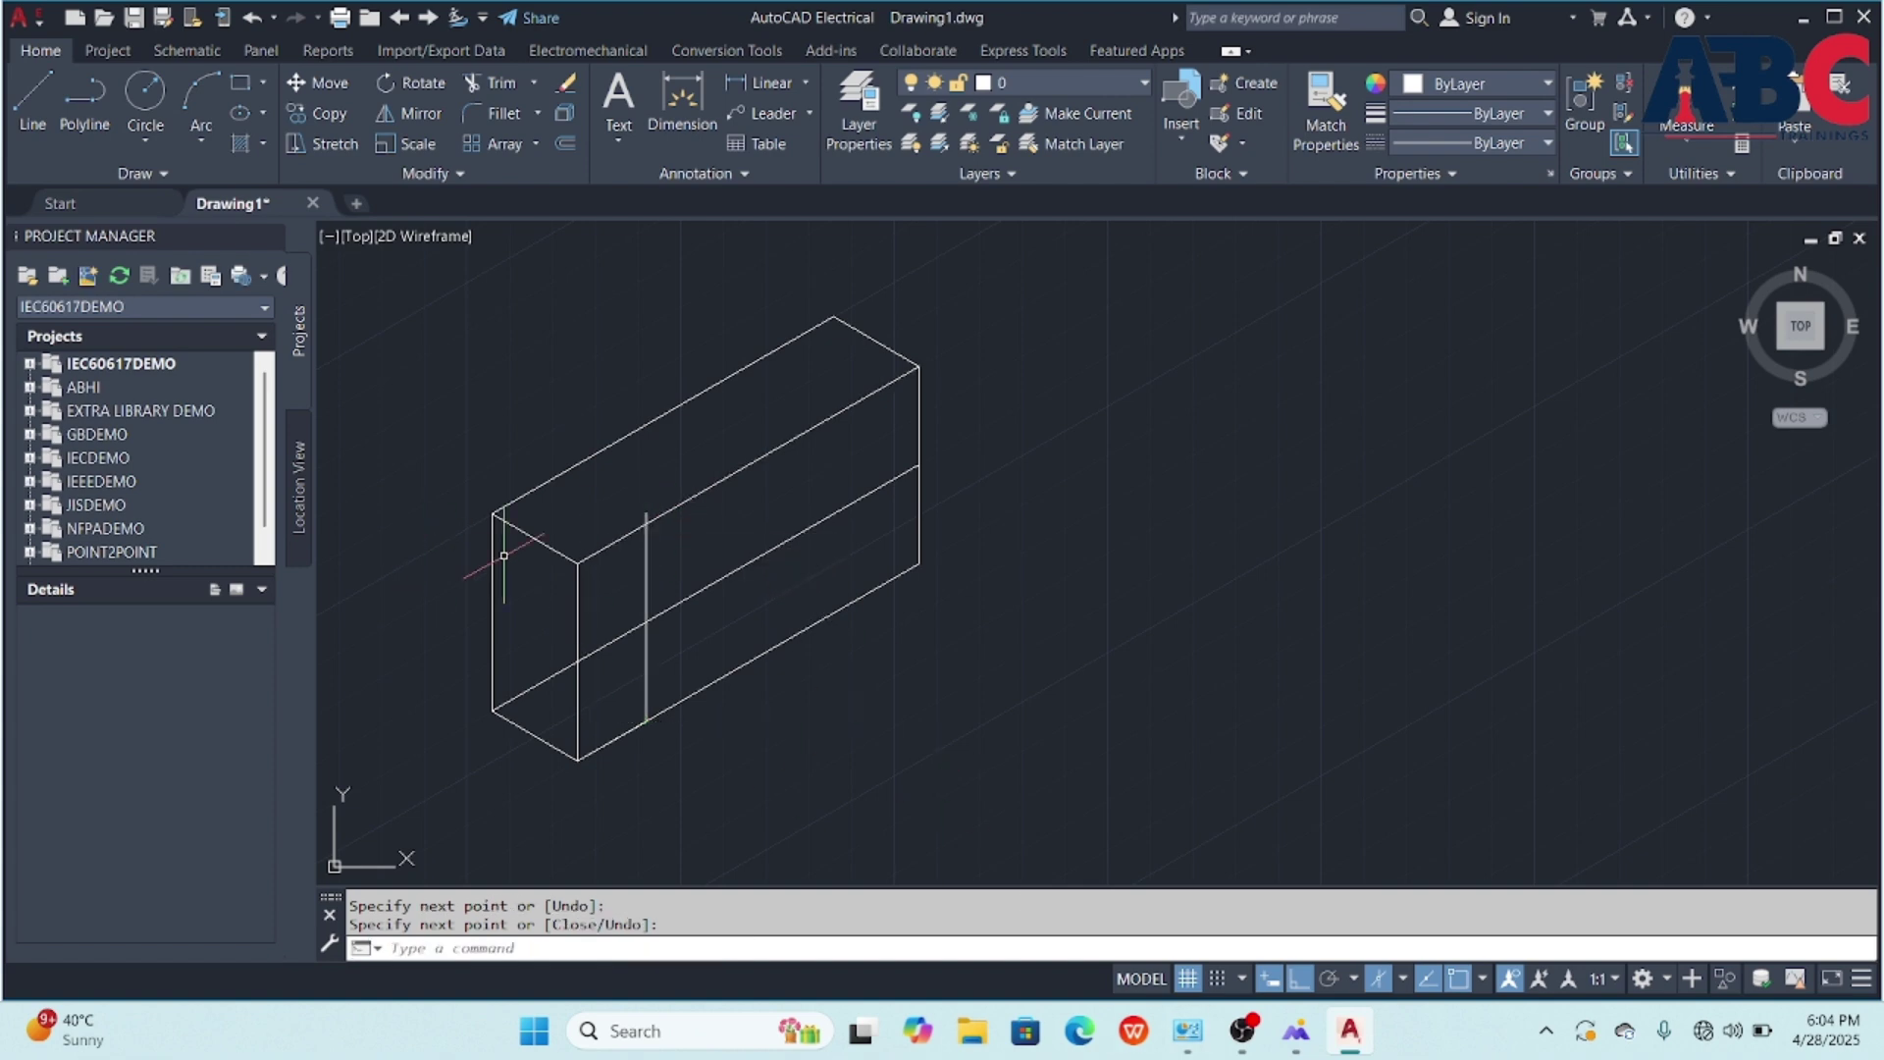
- Draw a 20-unit line back along the bottom edge from the right lower corner, continuing with a vertical line up to the top front edge
left_click(32, 101)
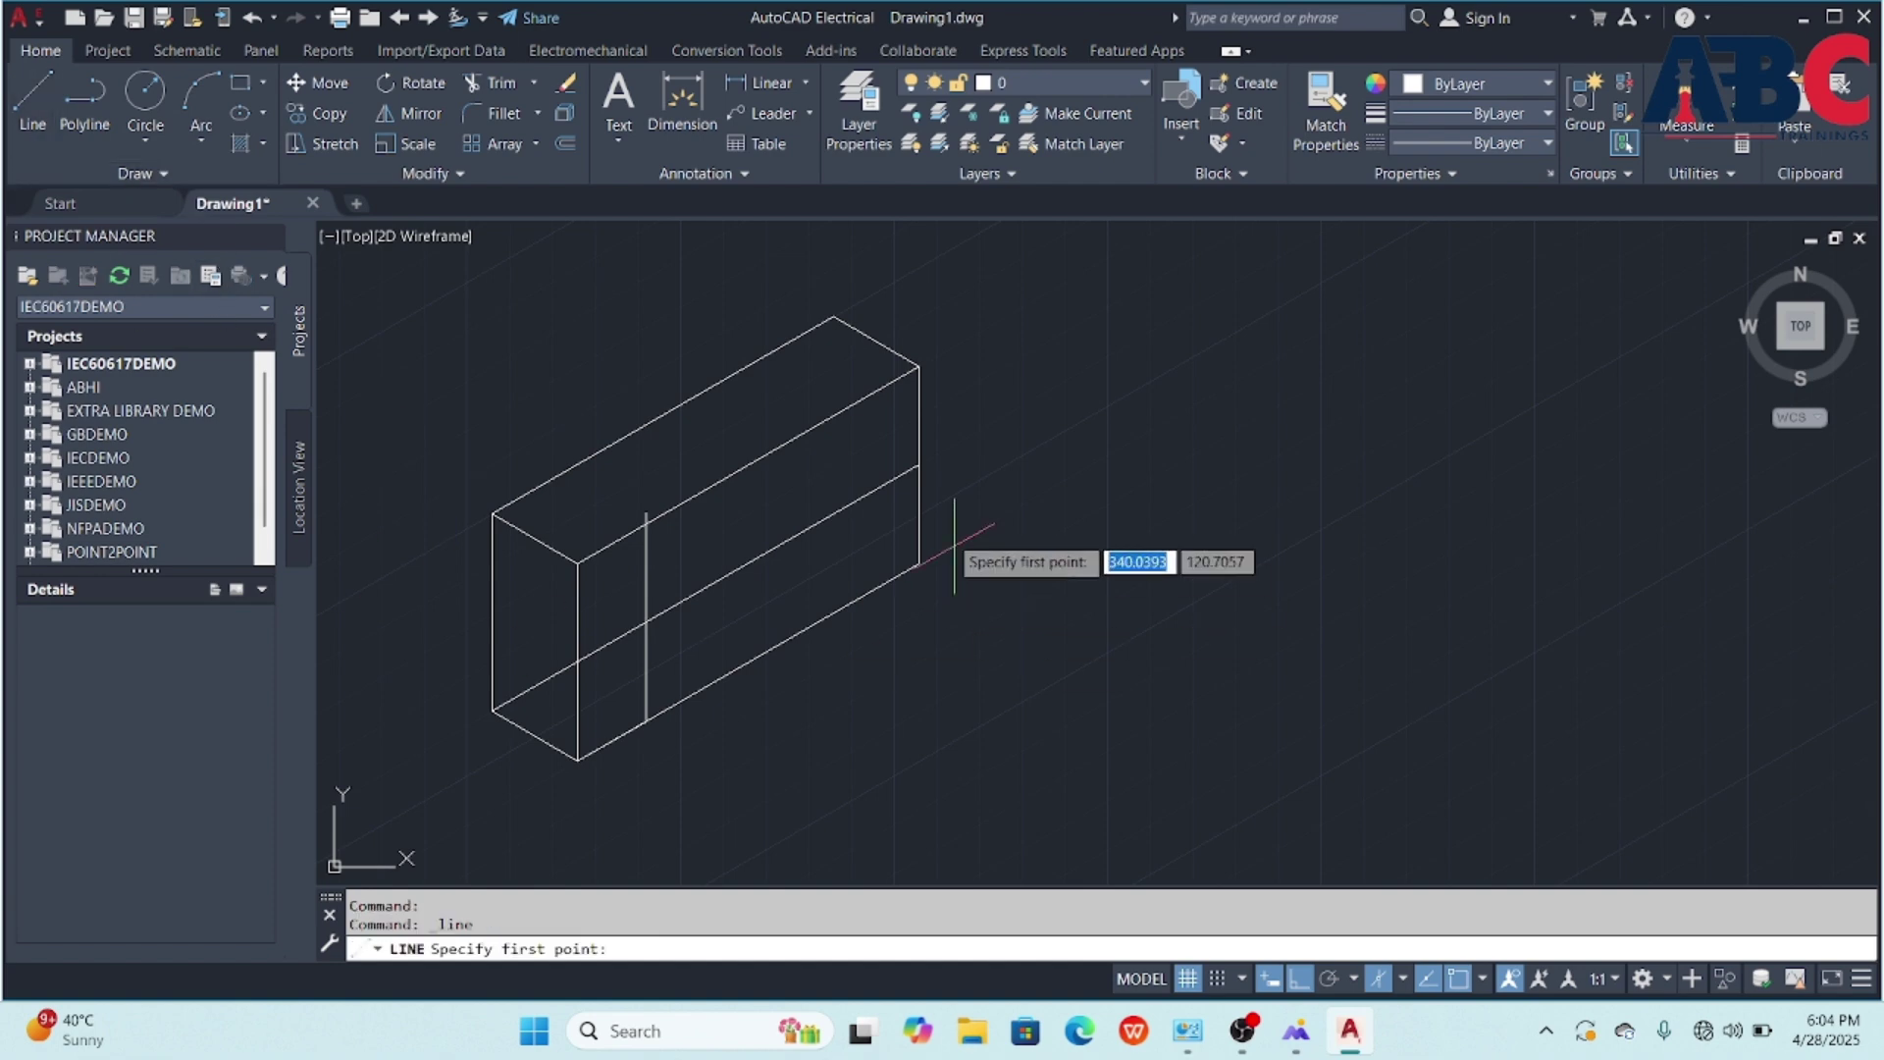
left_click(901, 573)
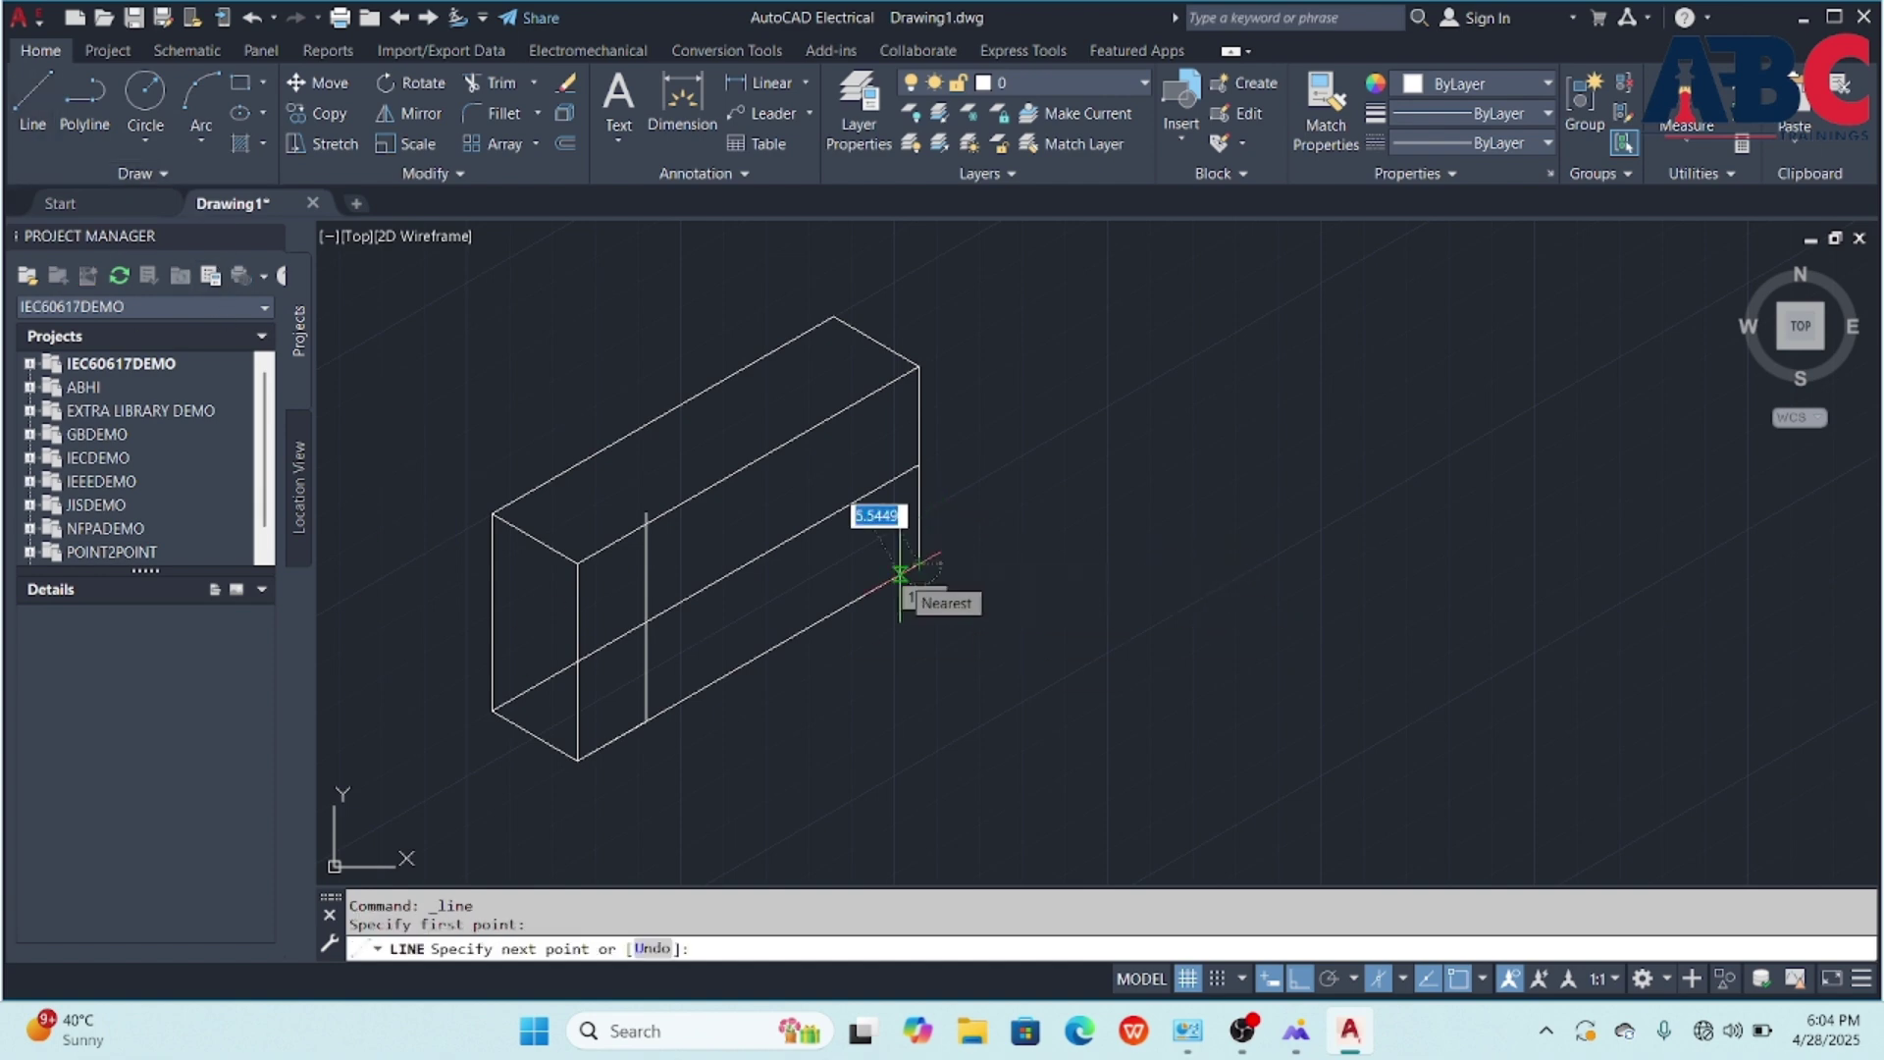
type("20")
key("Return")
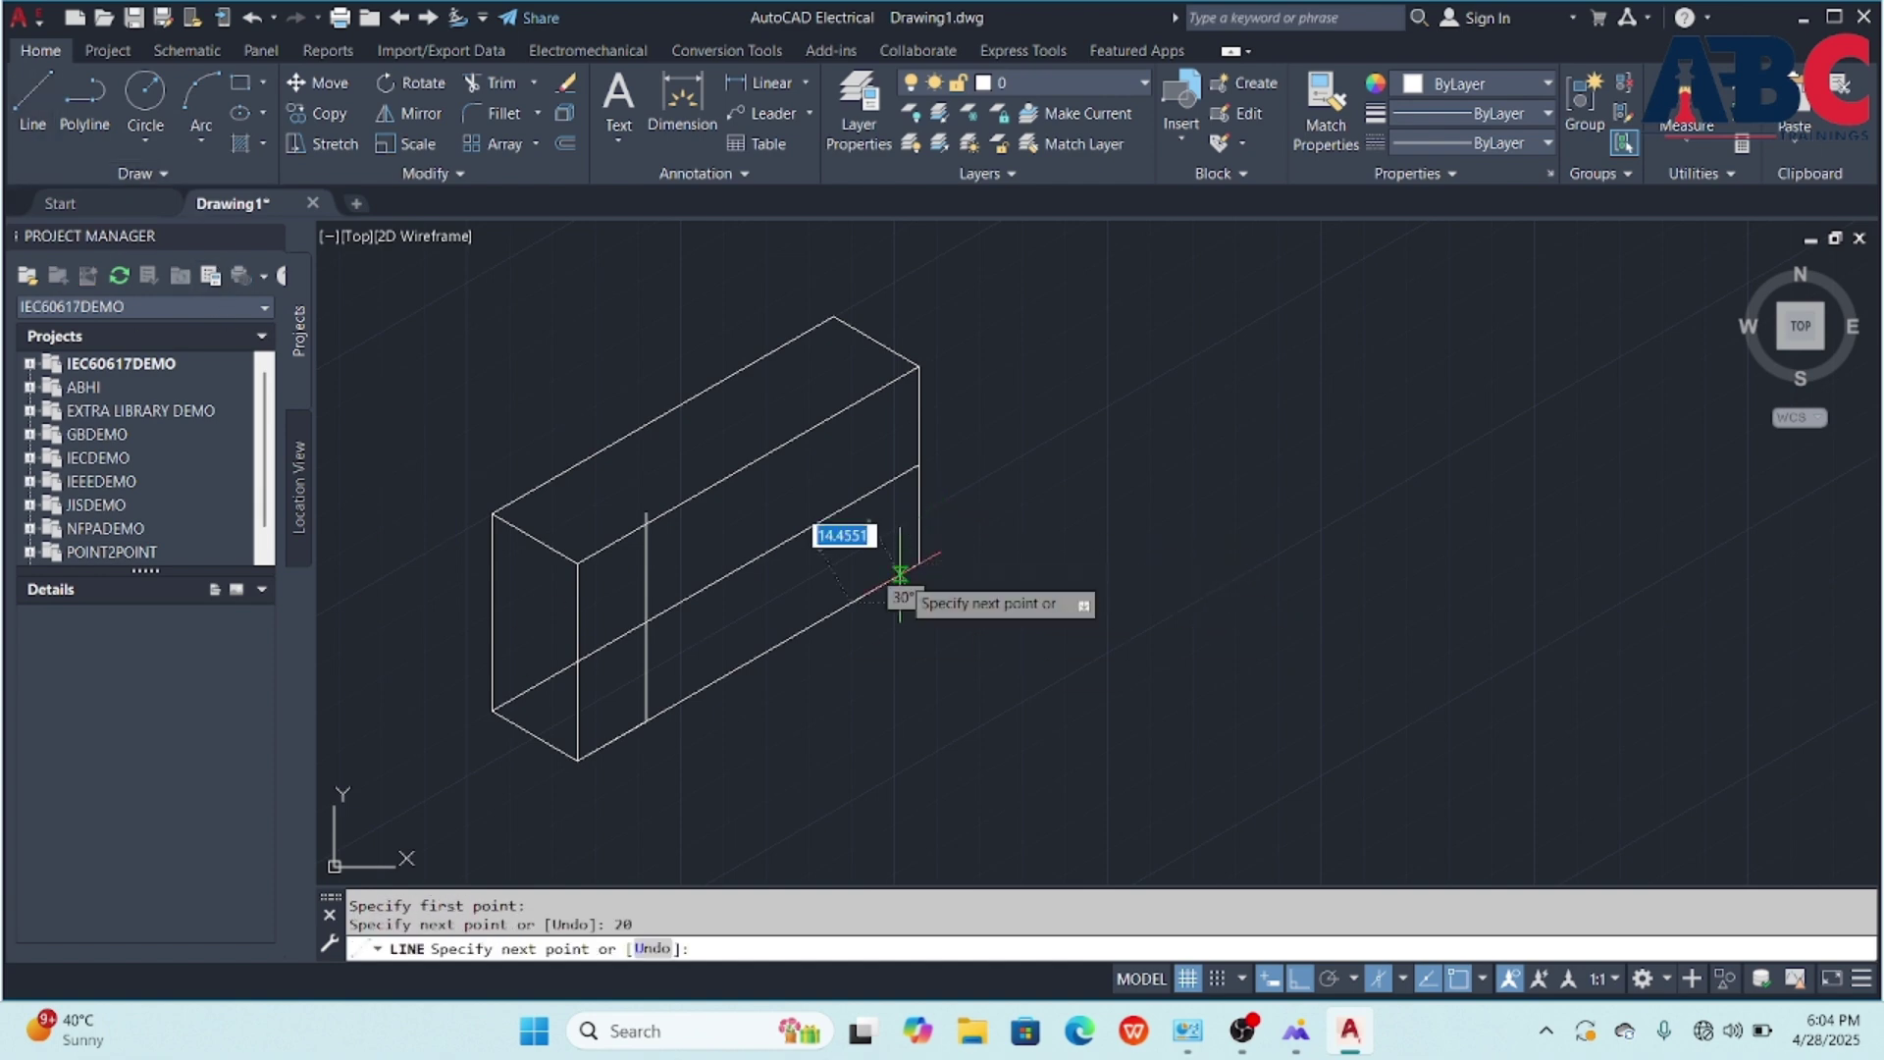
left_click(852, 402)
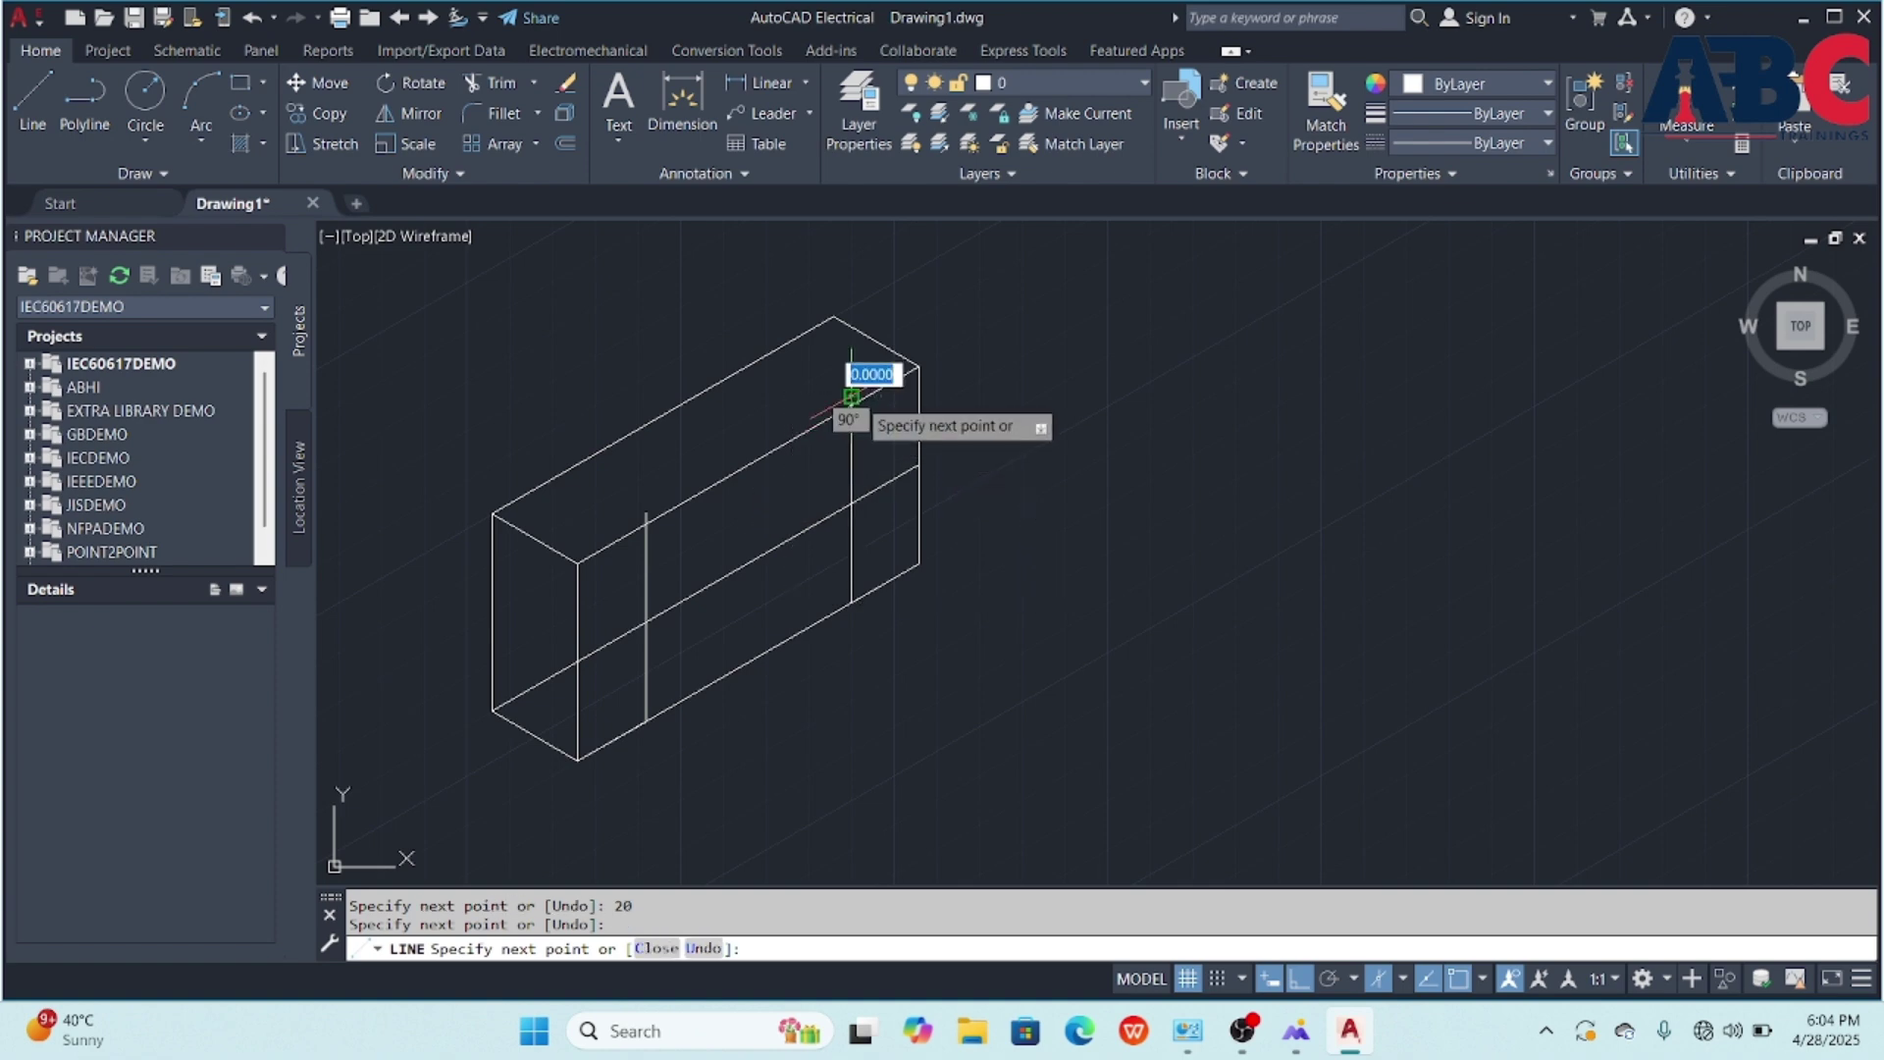
key("Return")
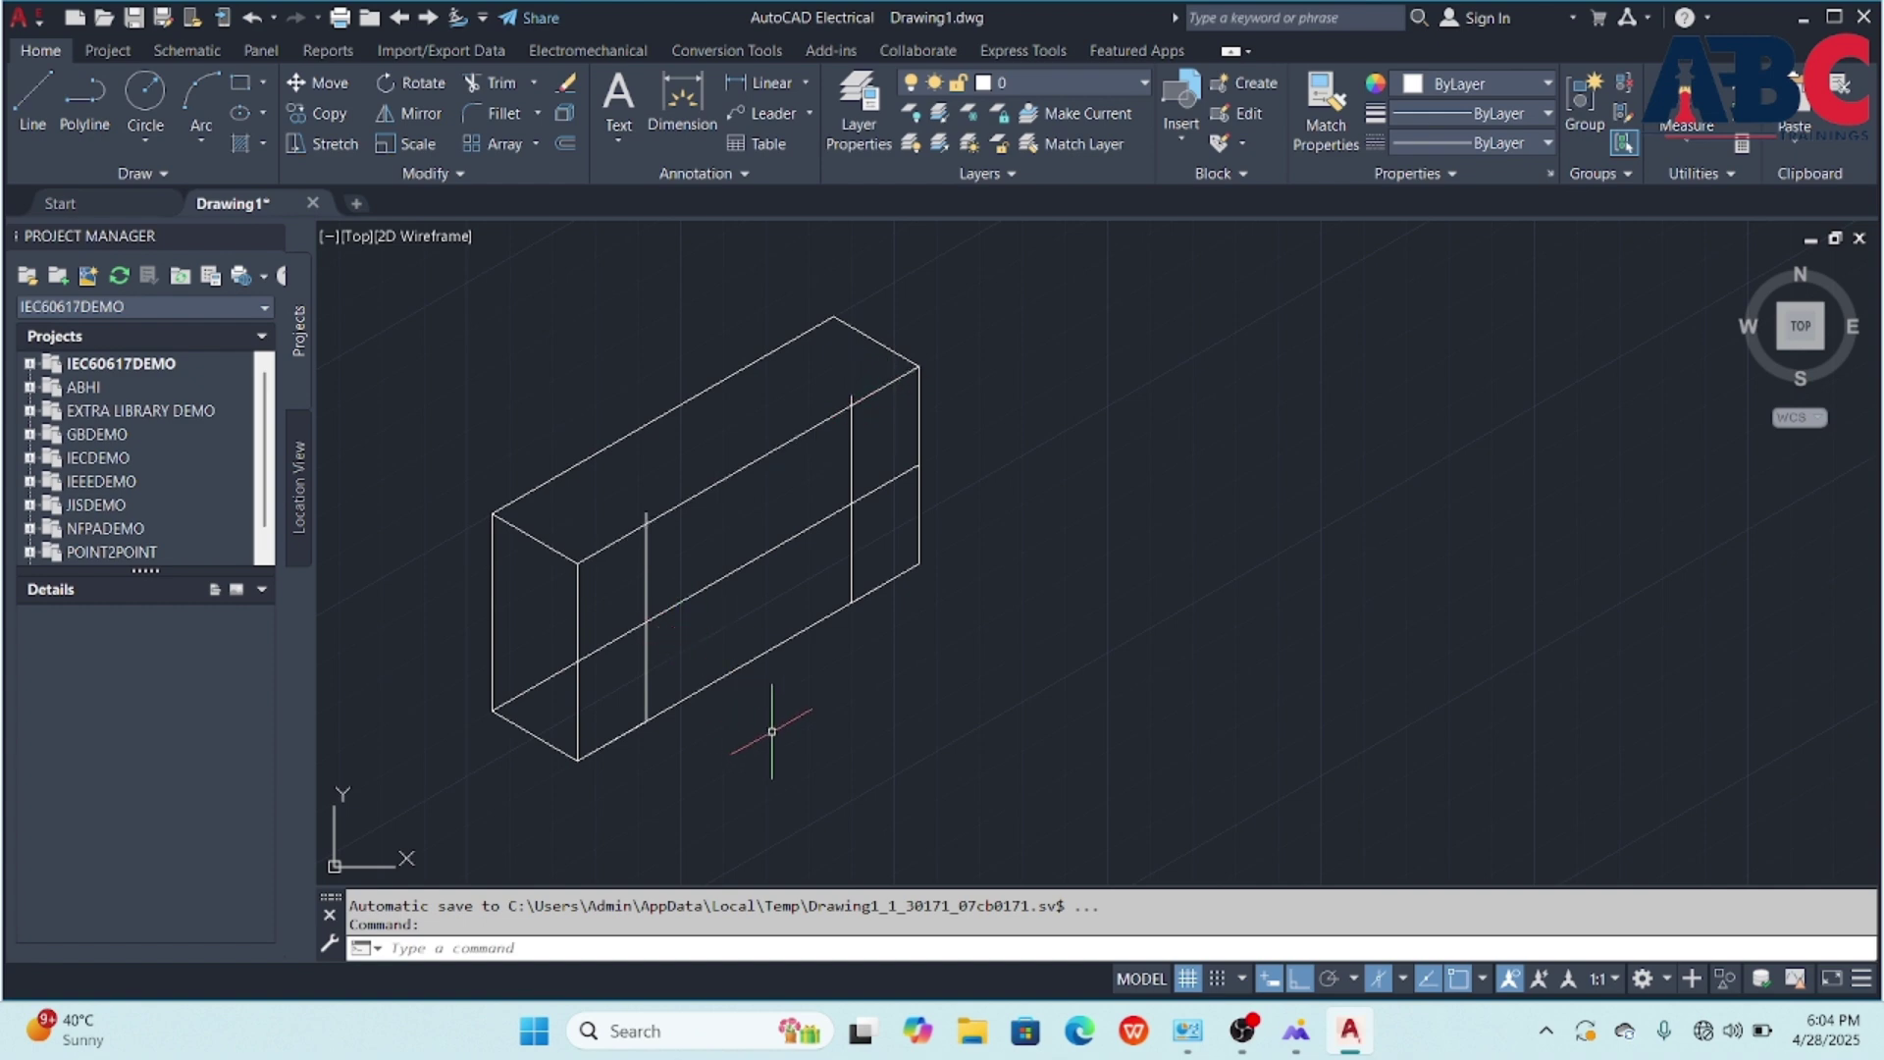
- Draw a 5-unit line downward from where the left inner vertical line meets the top front edge
left_click(33, 98)
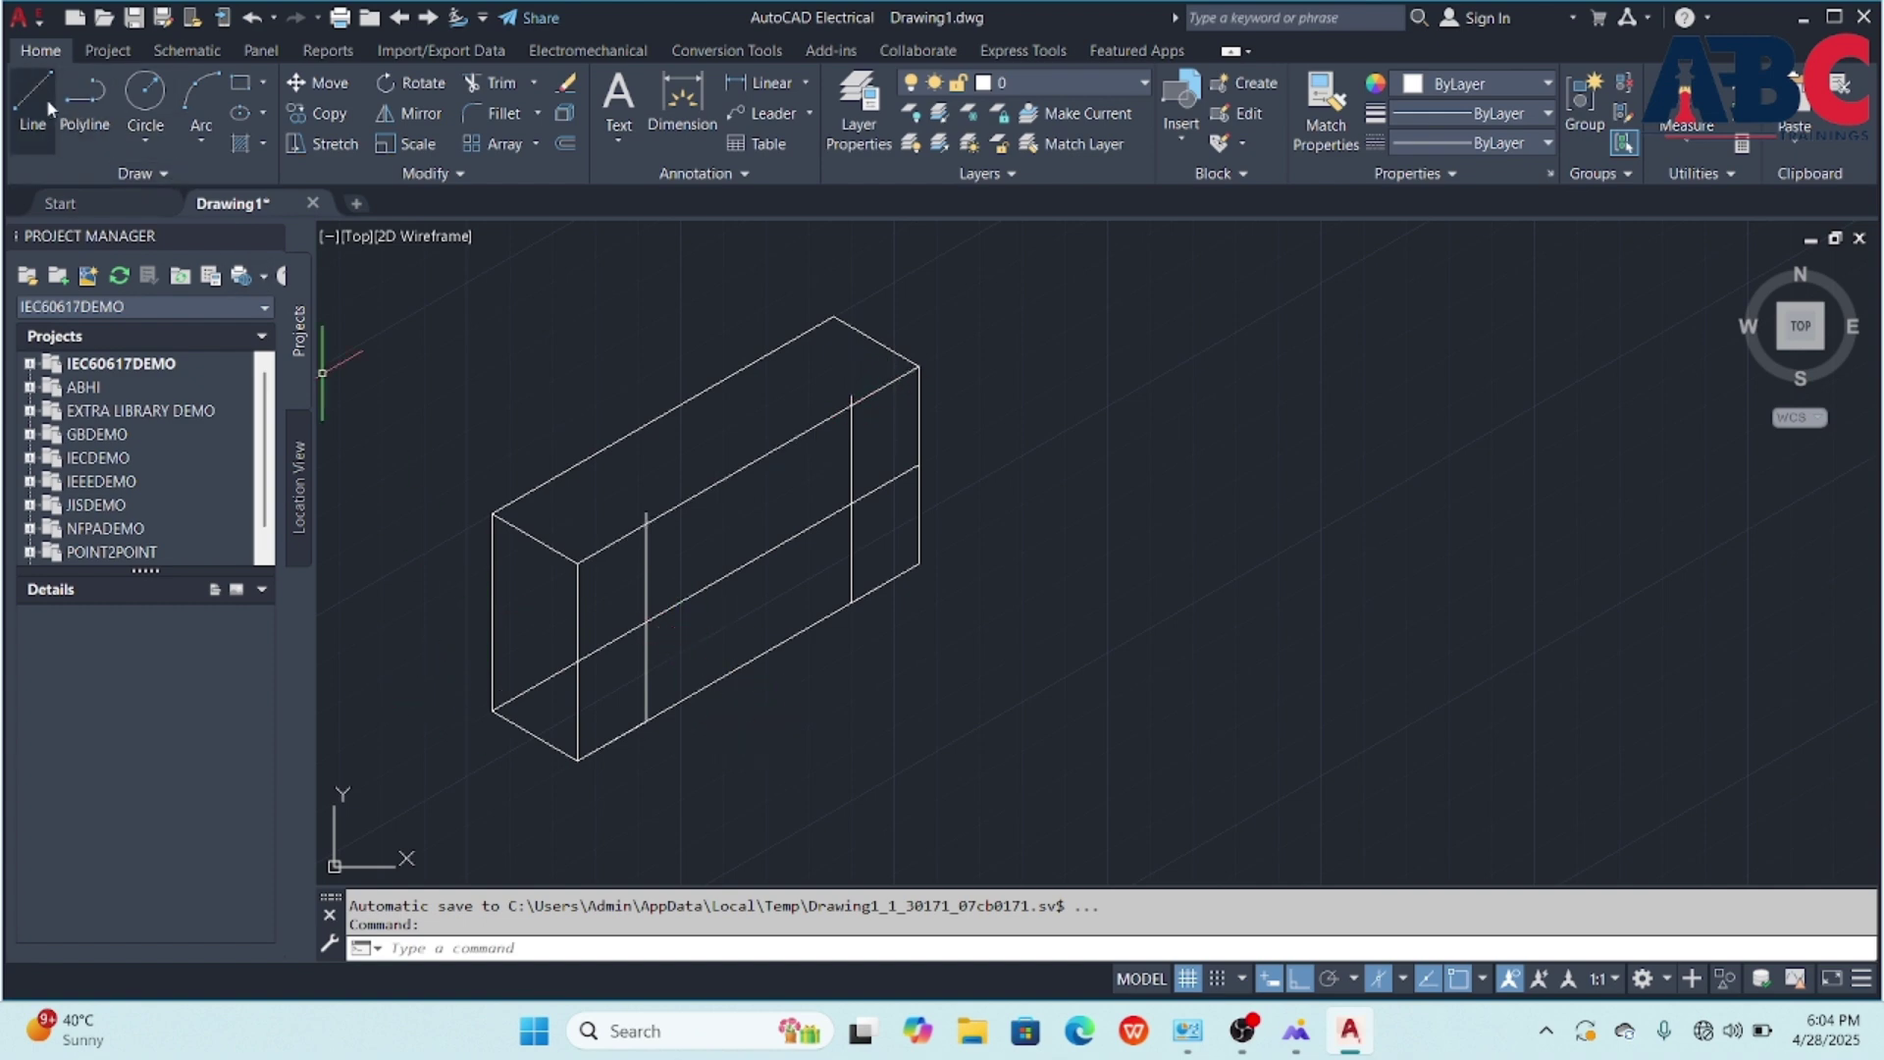
left_click(646, 535)
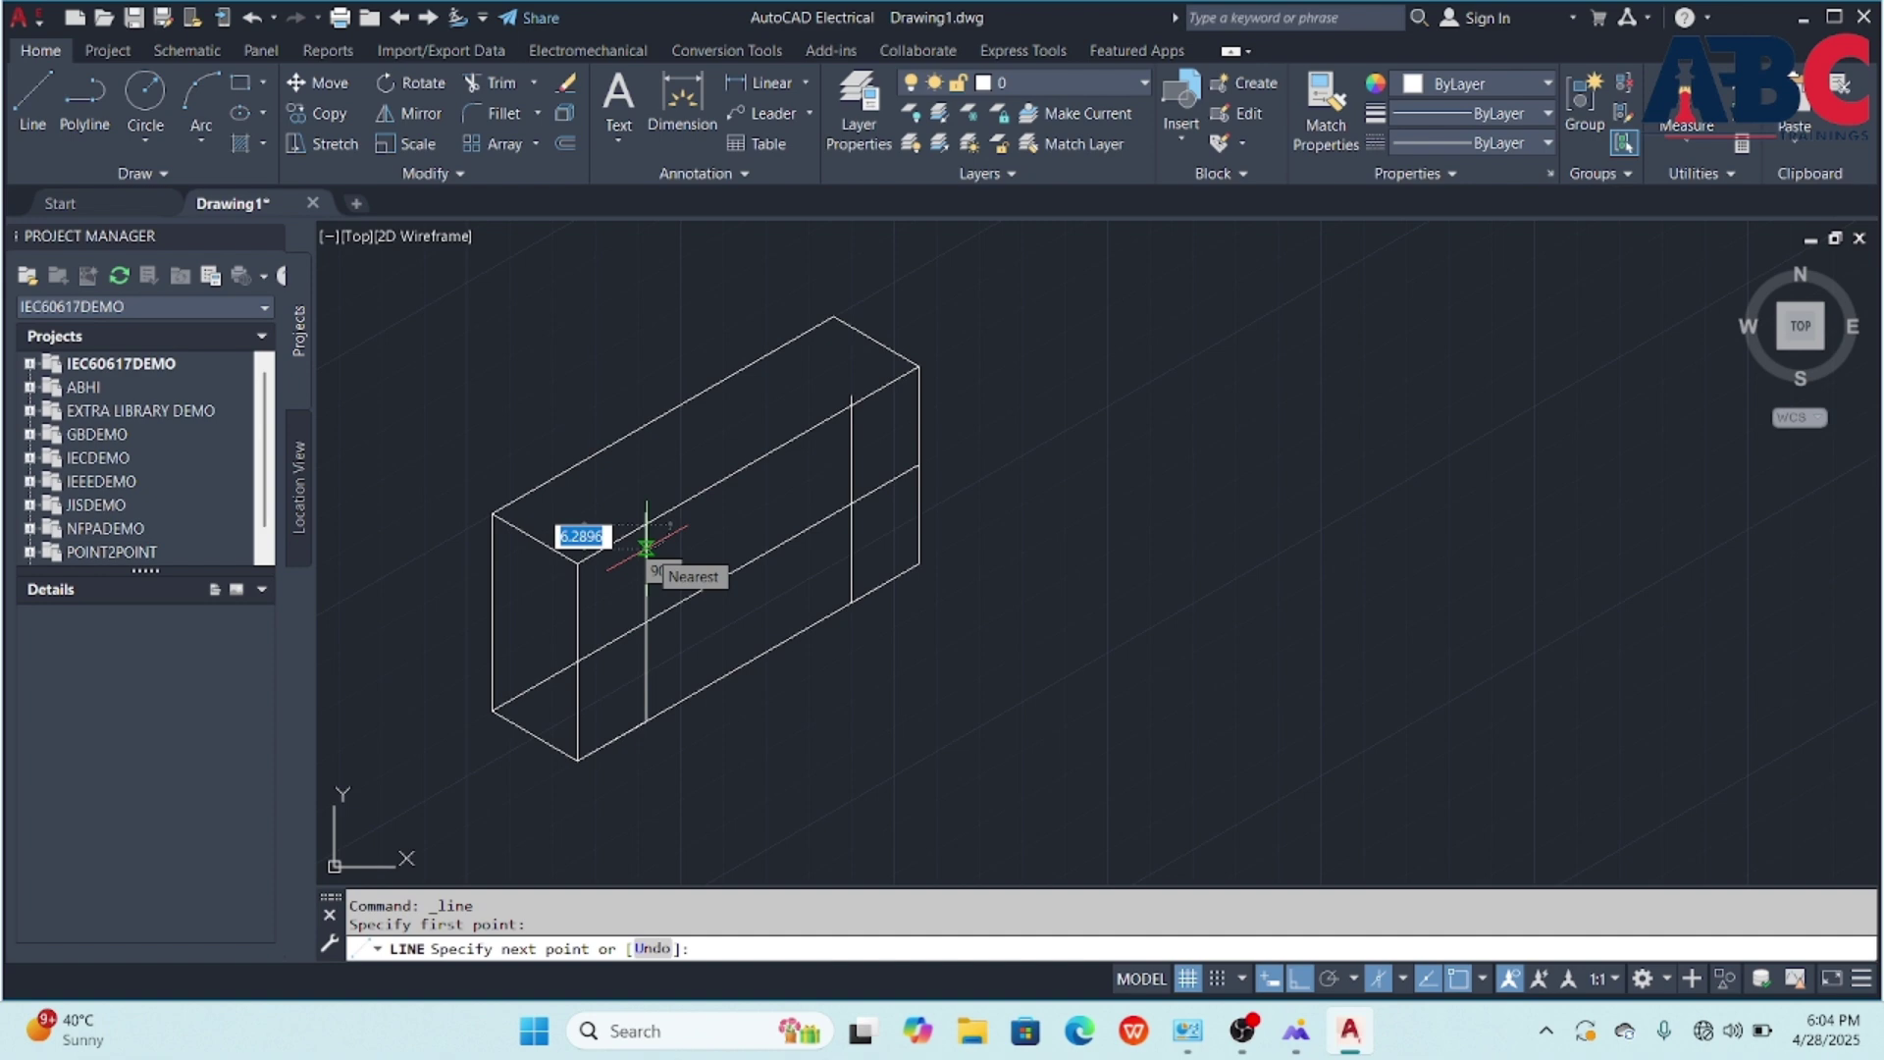
type("5")
key("Return")
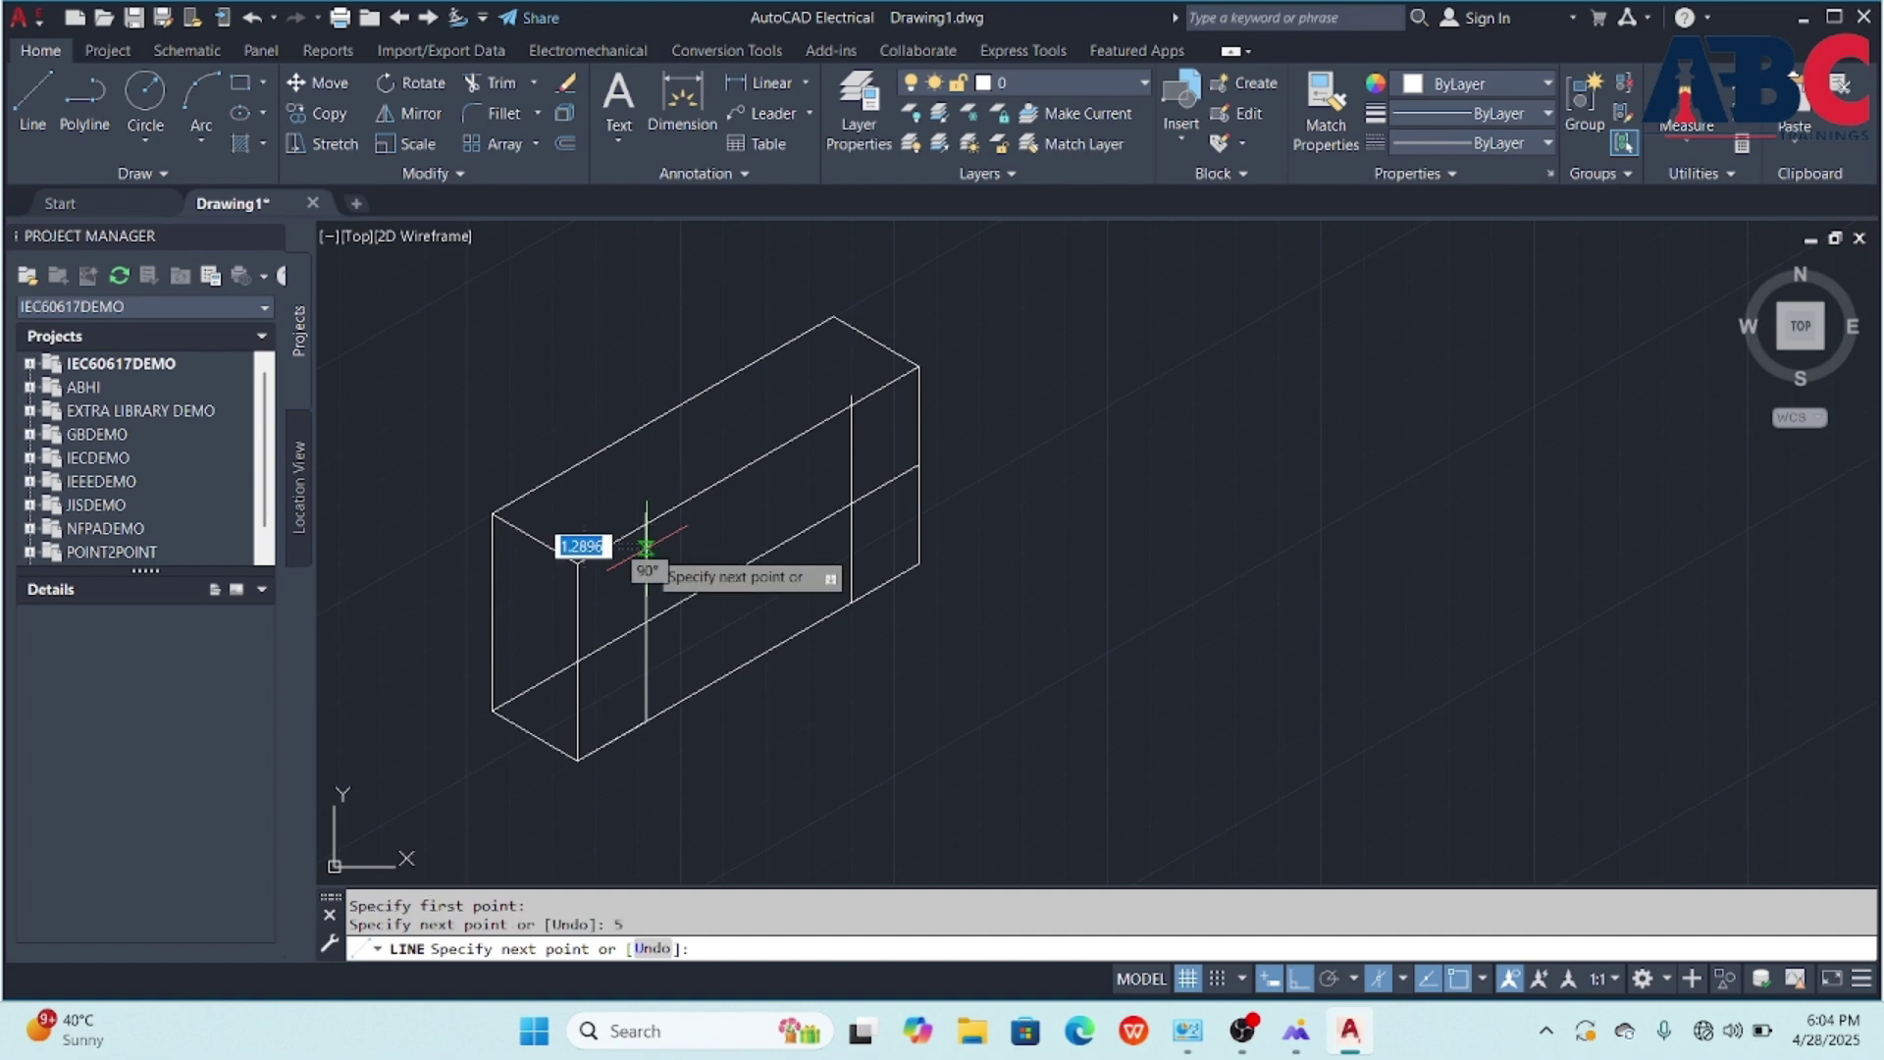
key("Return")
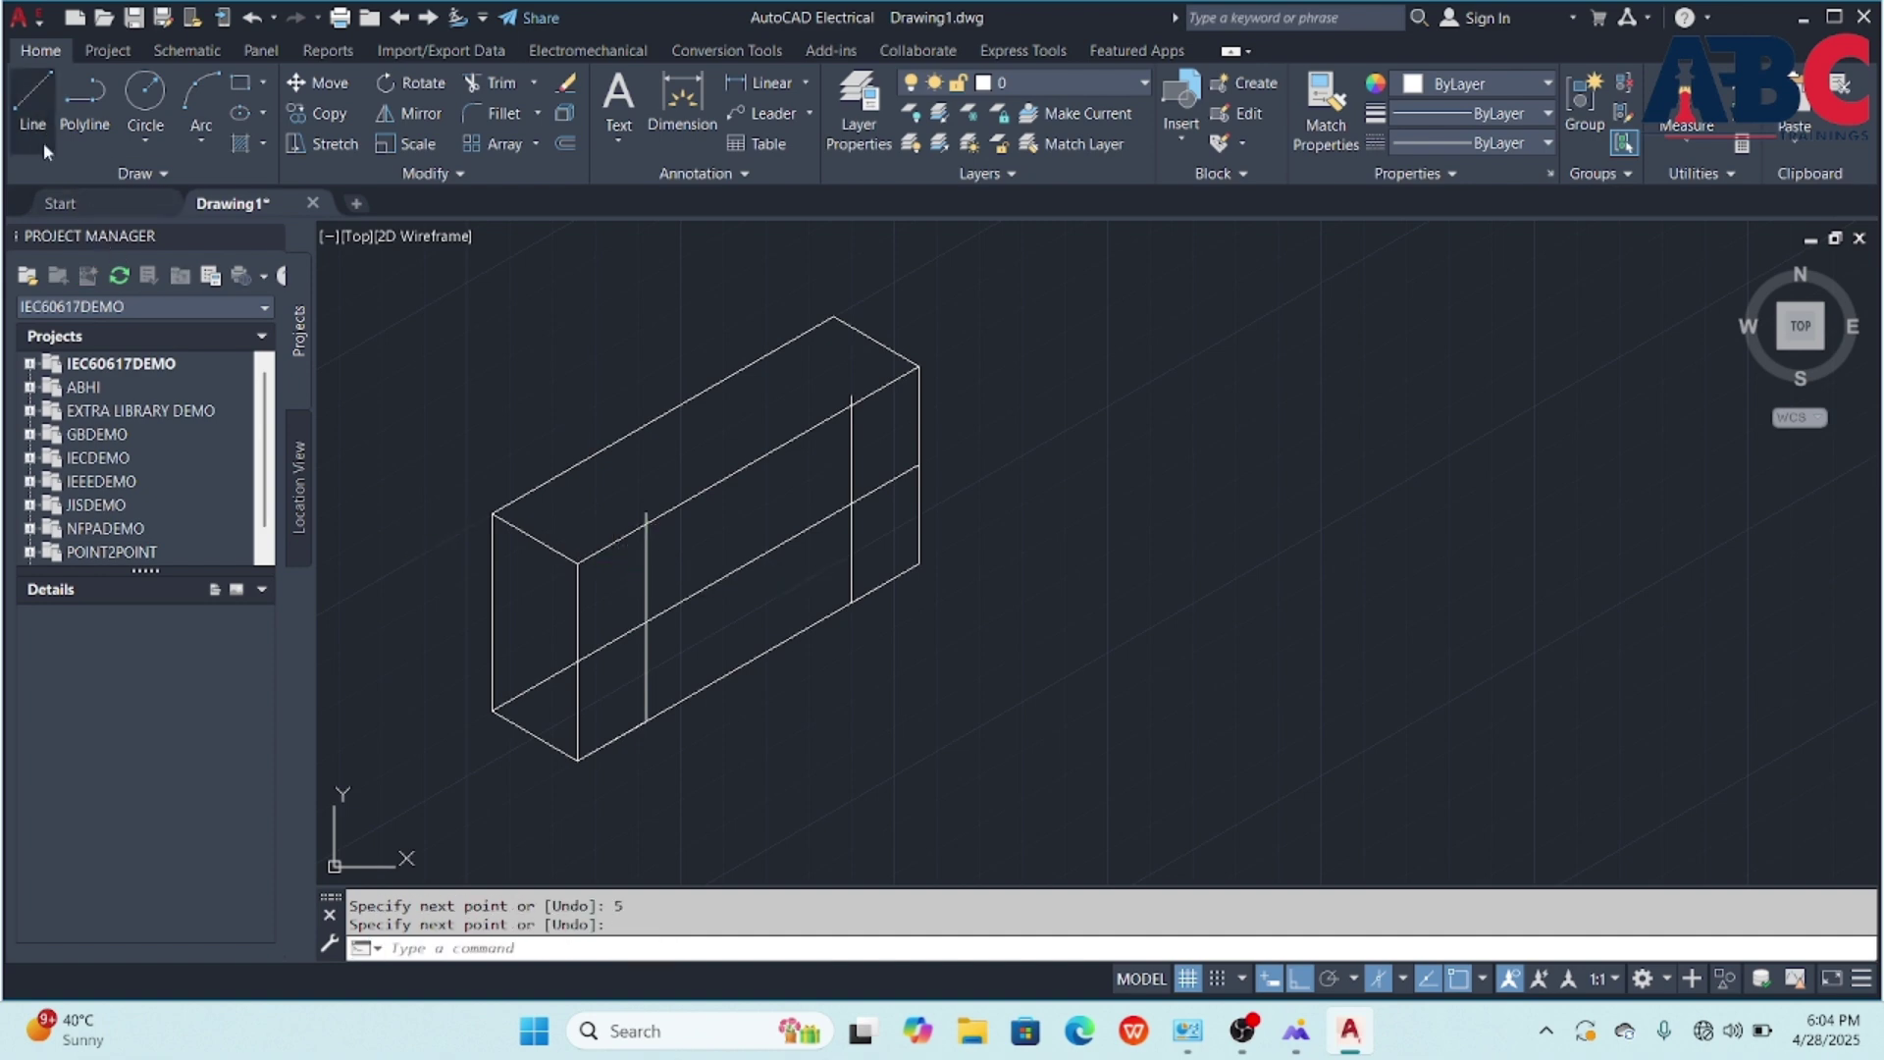
left_click(32, 99)
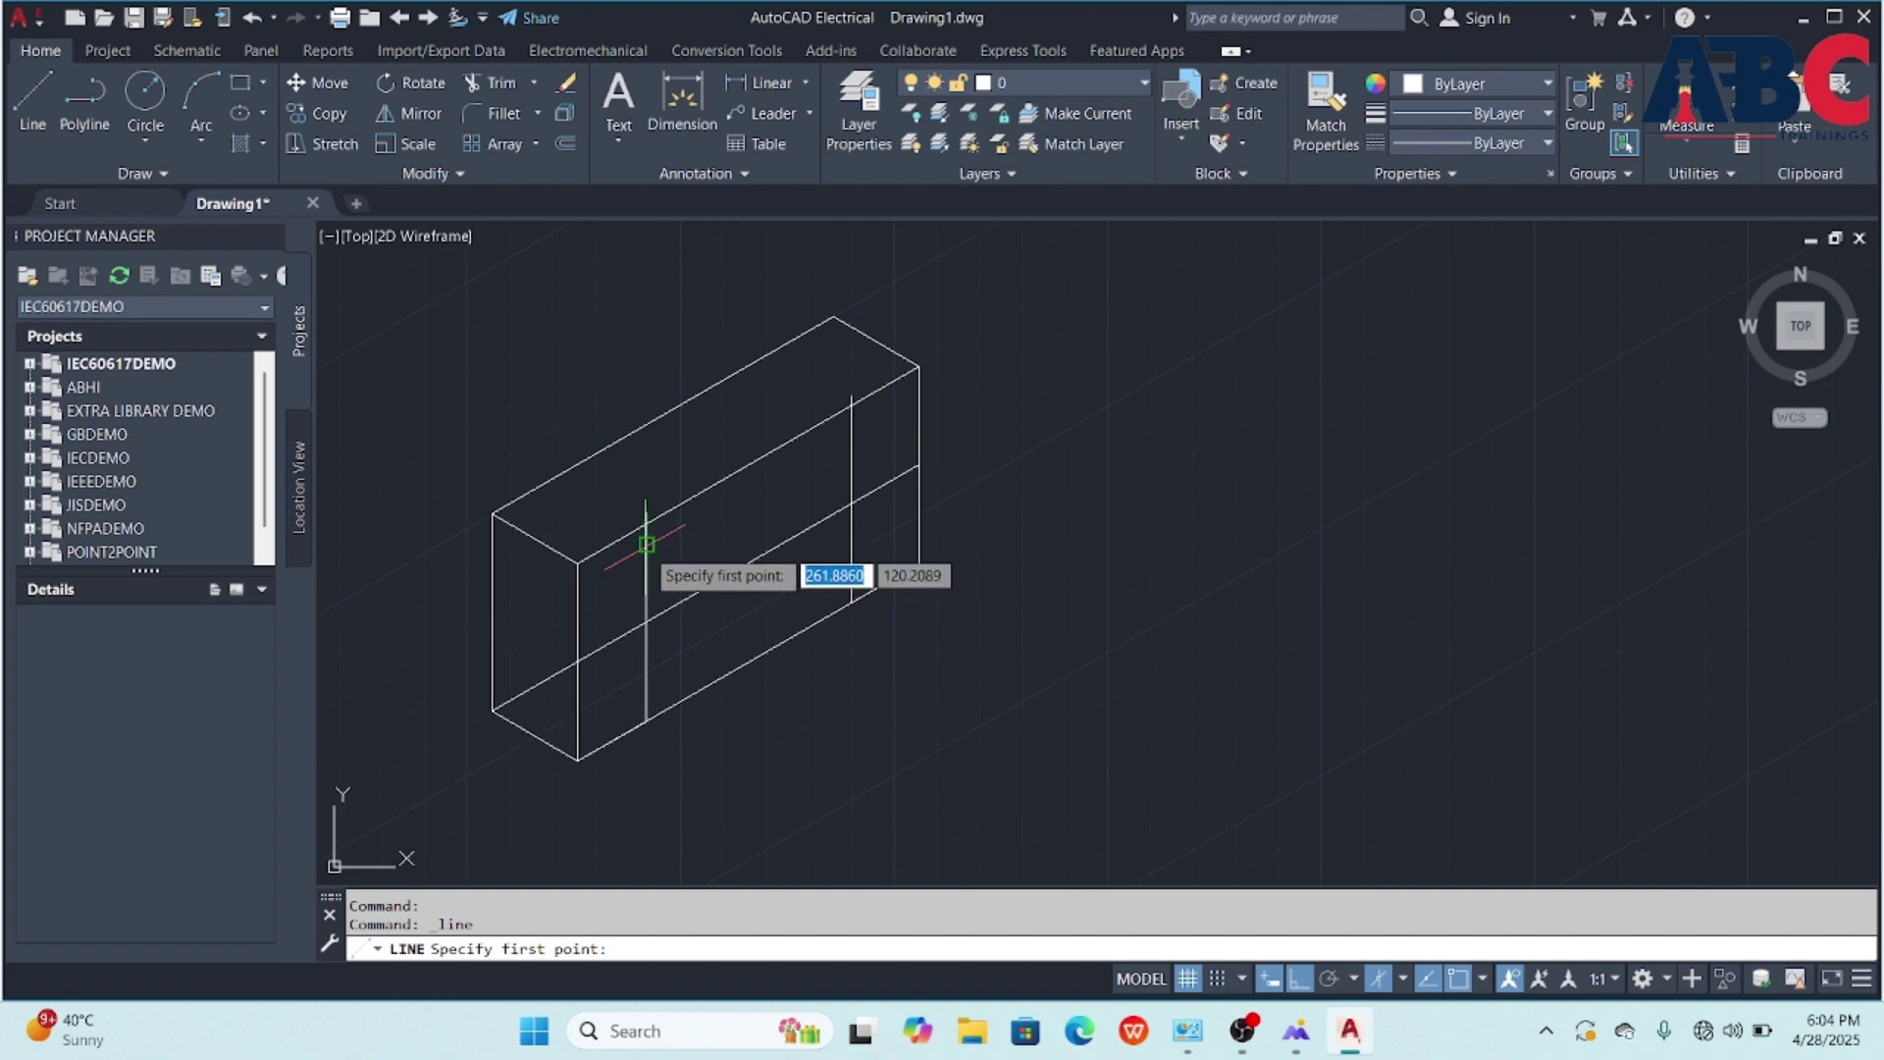
left_click(645, 543)
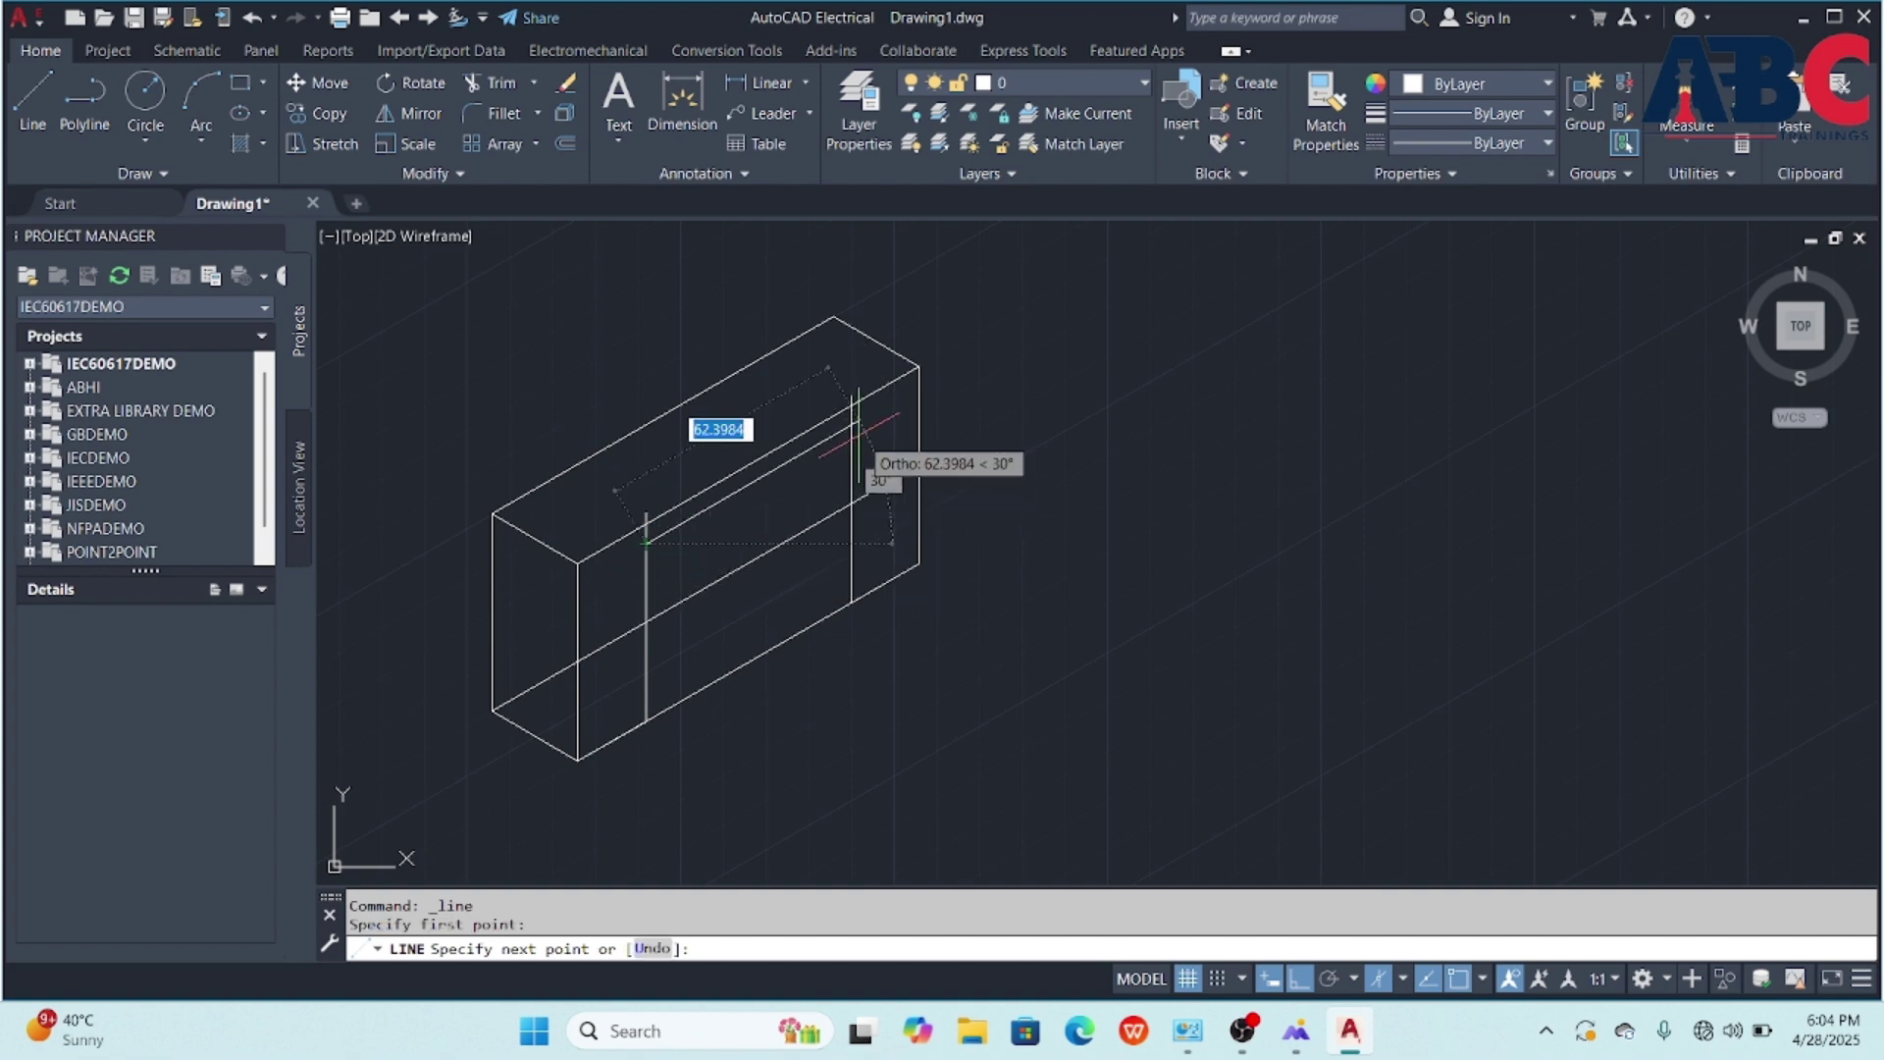
key("Escape")
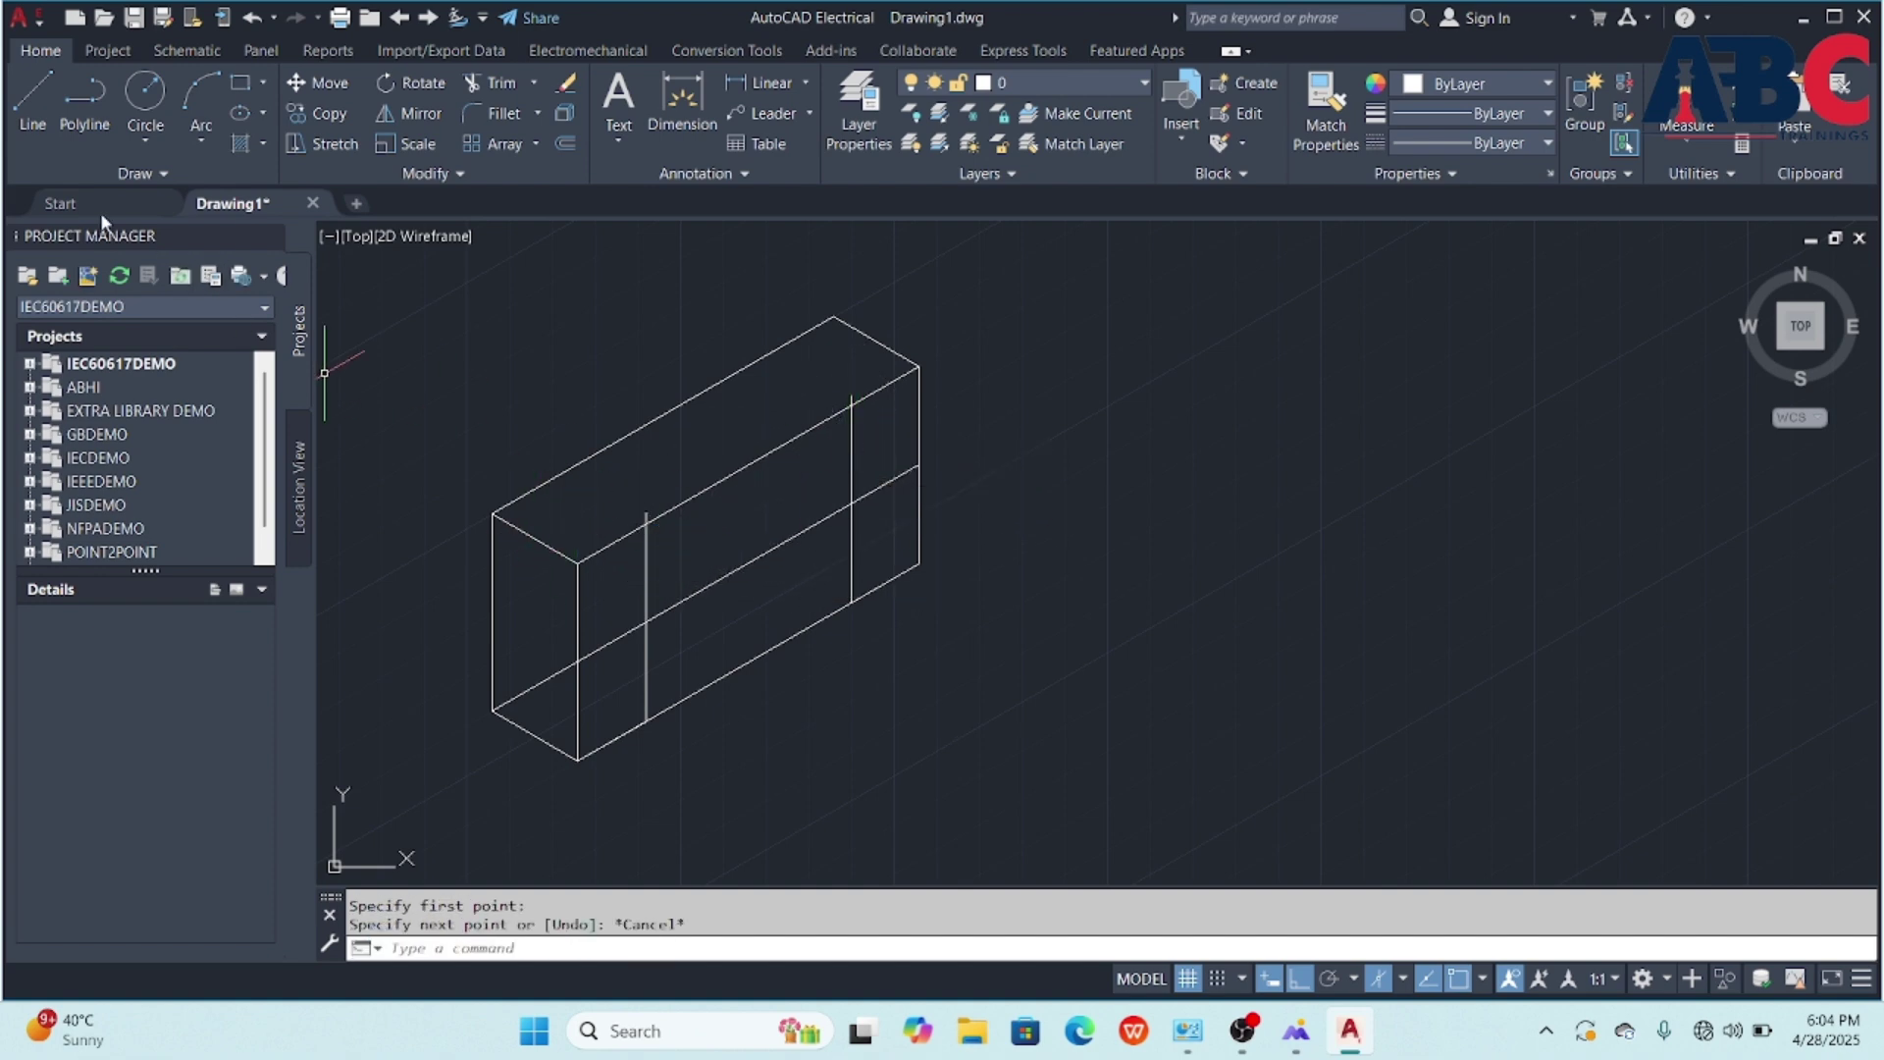
- Draw a 10-unit line down the left inner vertical from the top front edge, continuing at 30° to the right inner vertical
left_click(33, 98)
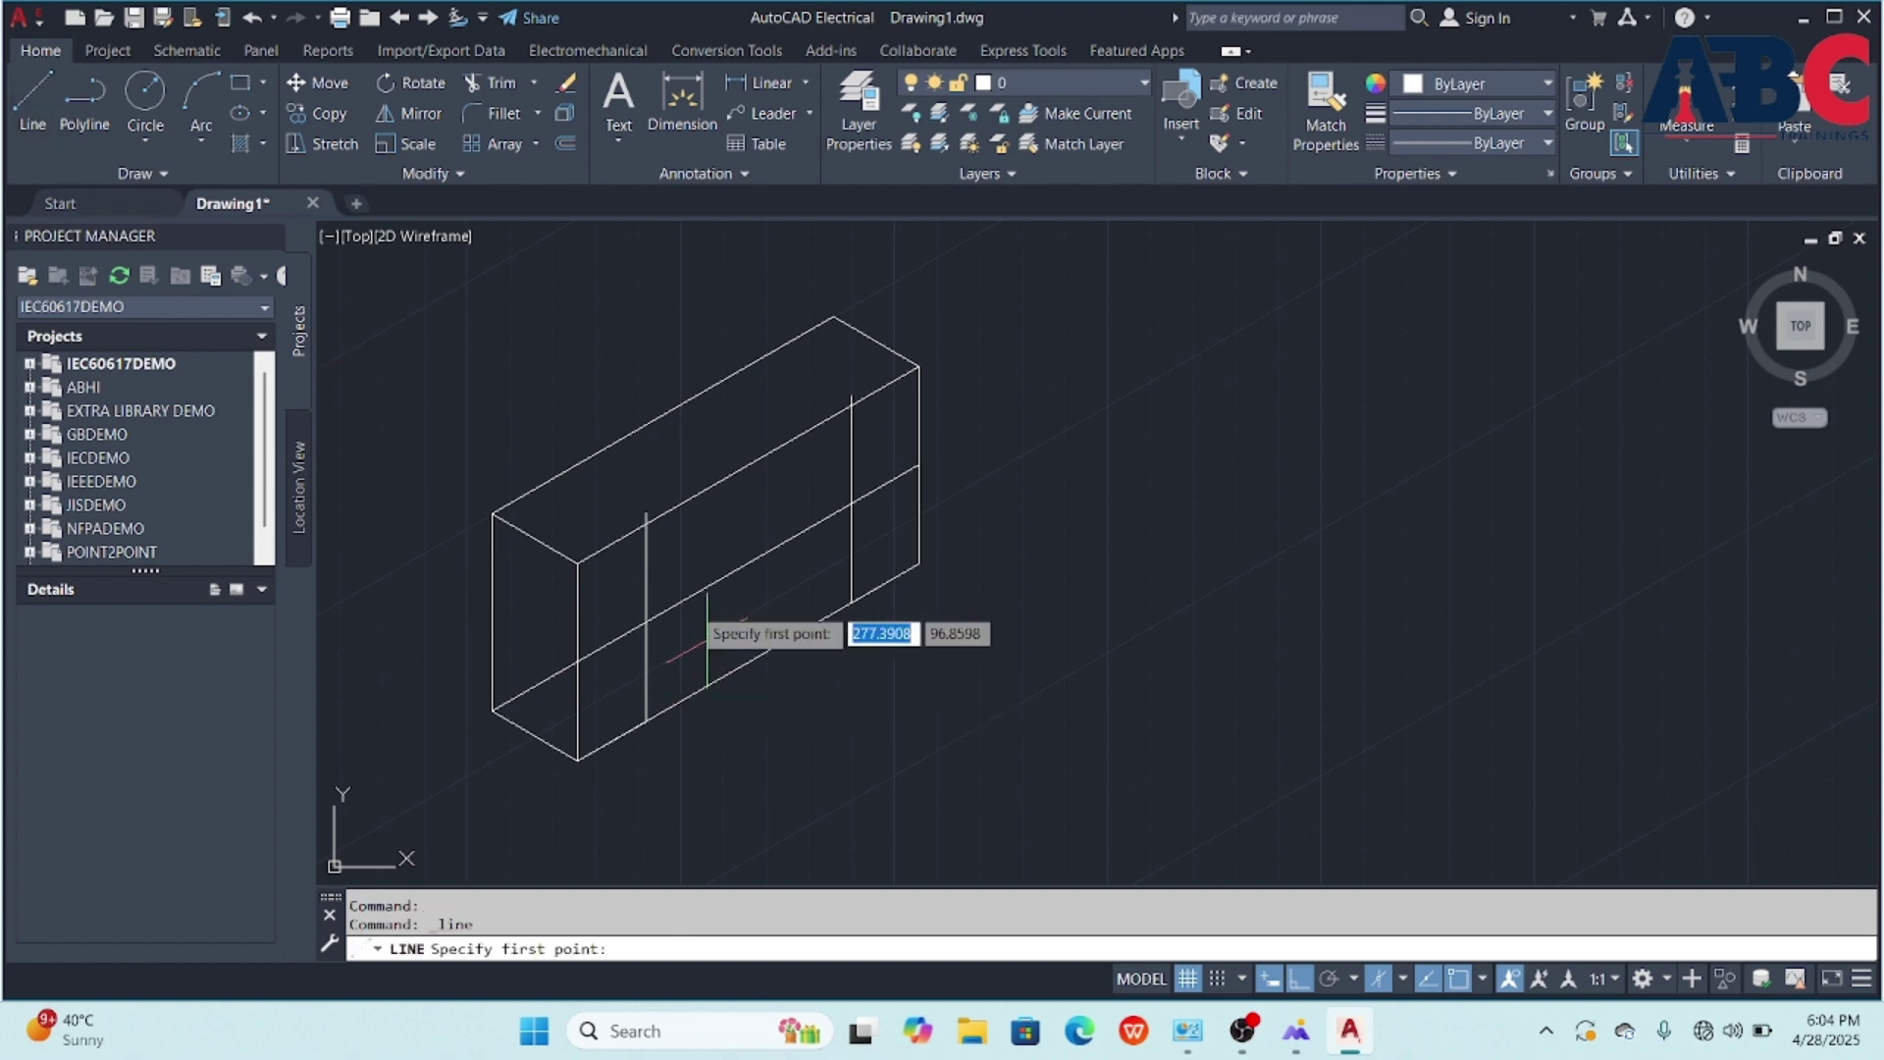
left_click(651, 525)
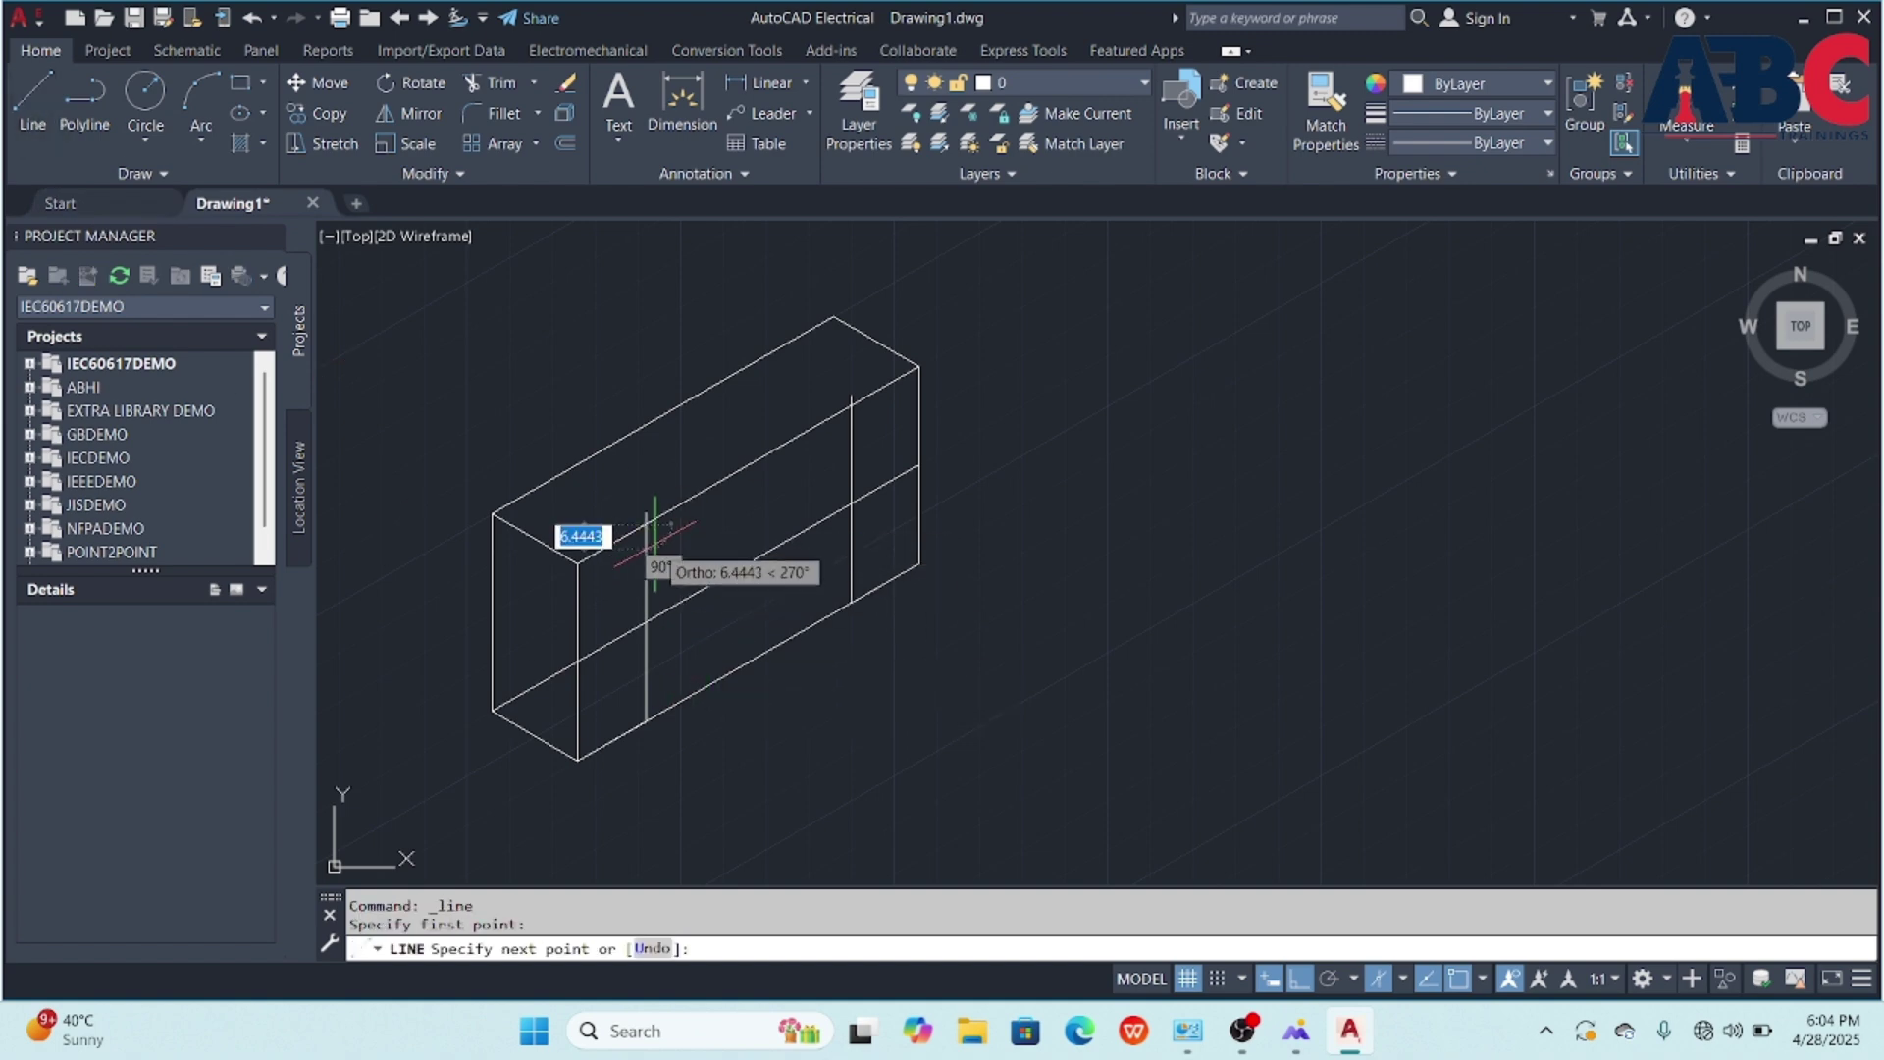
type("10")
key("Return")
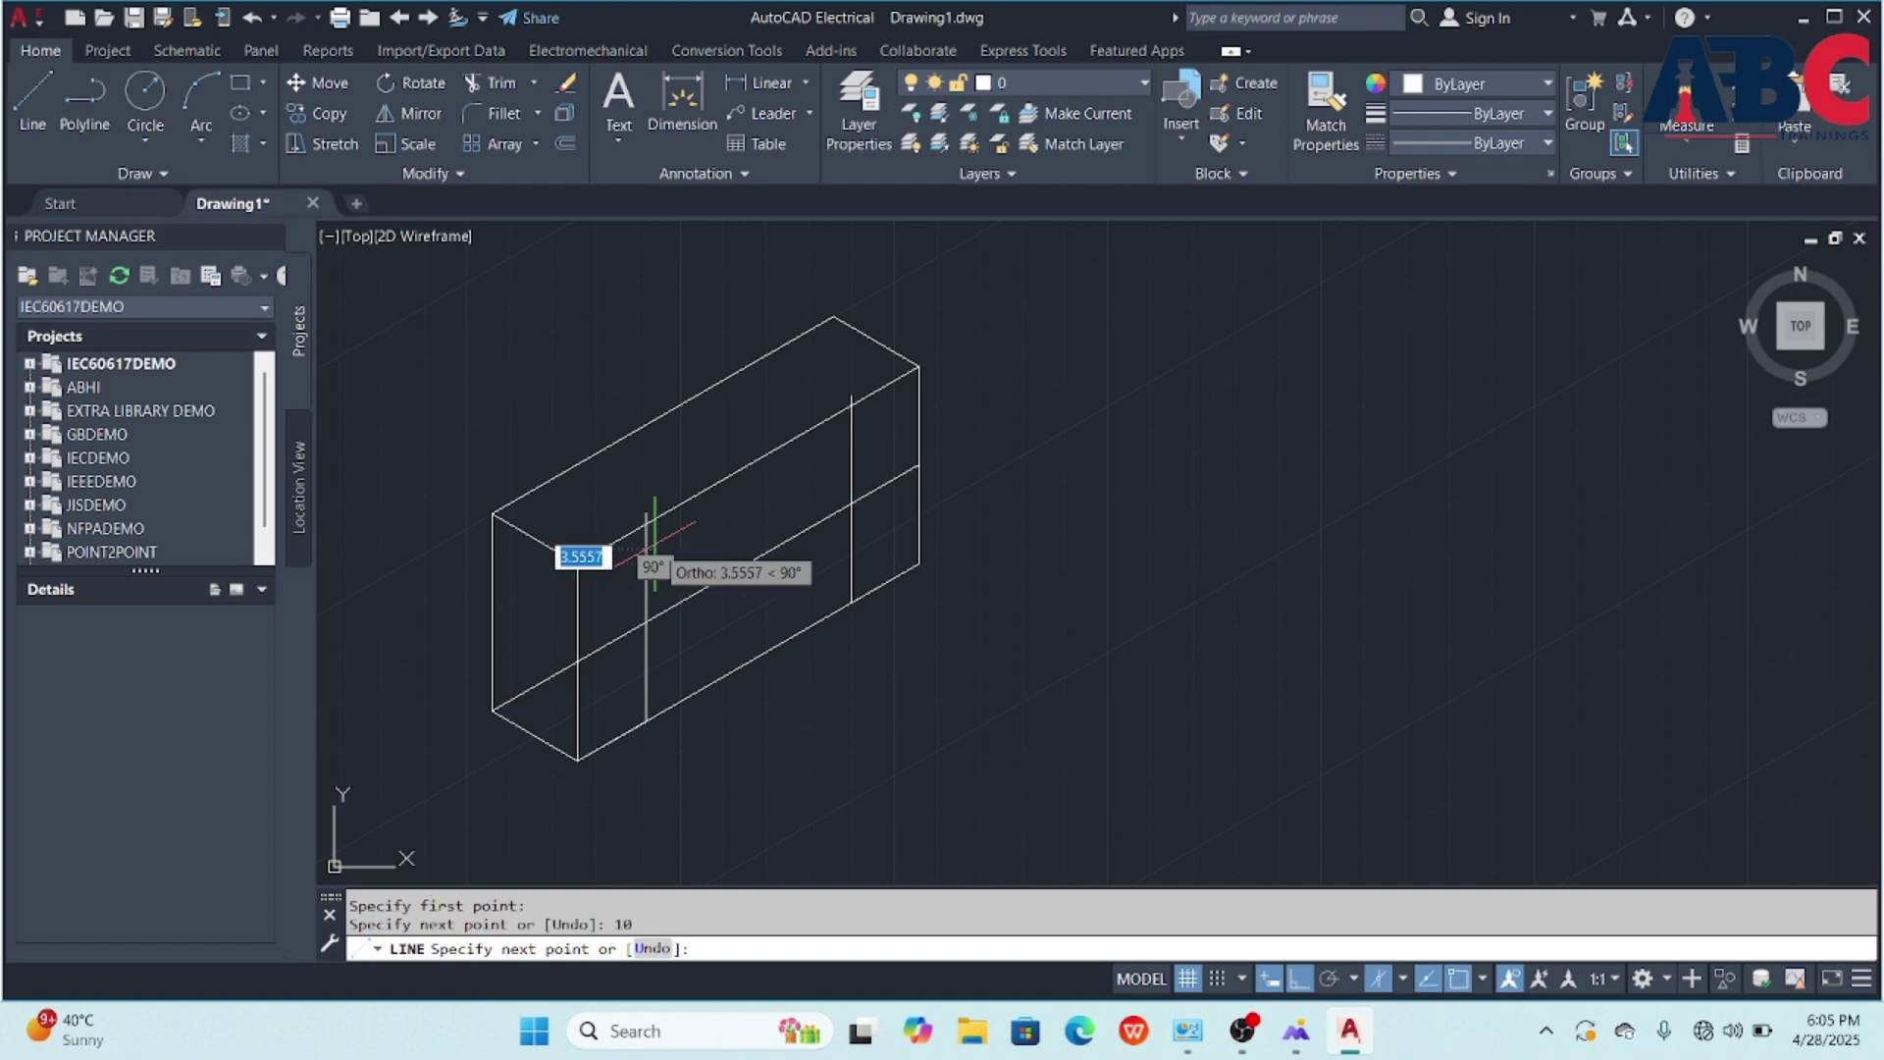
left_click(852, 444)
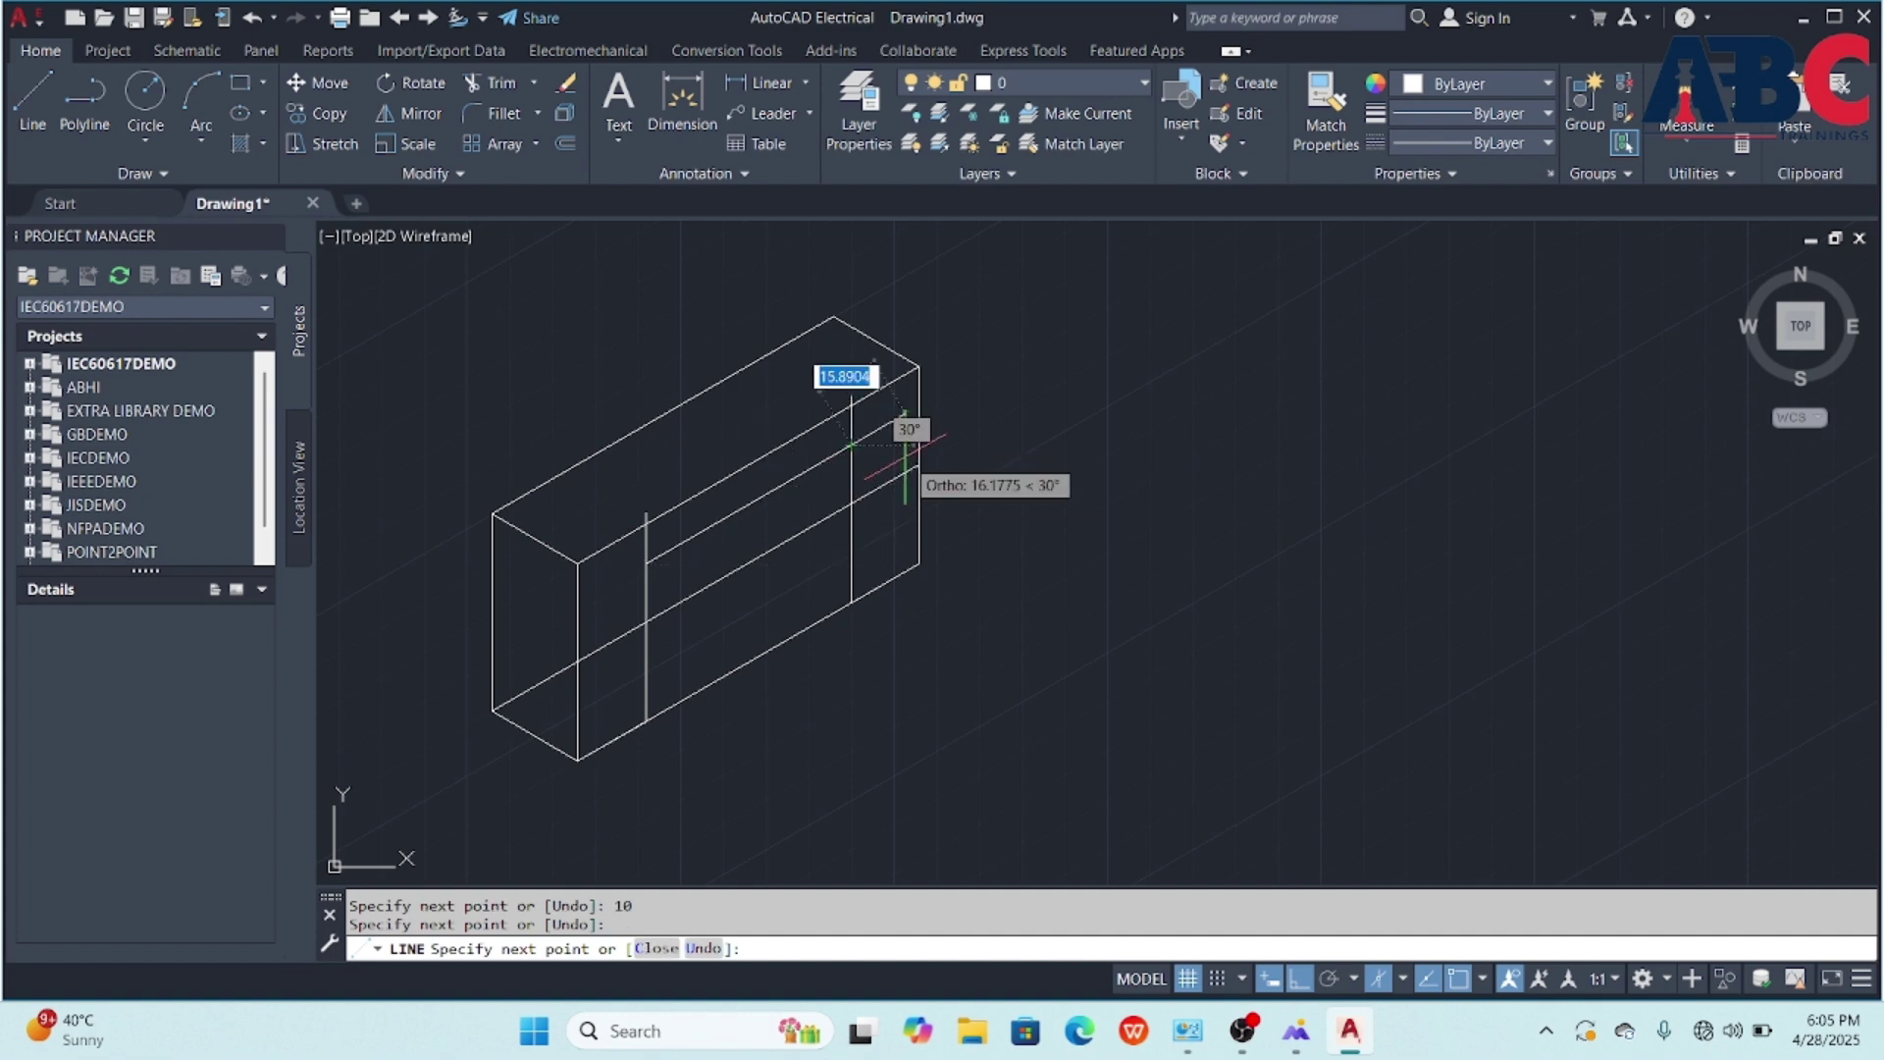
key("Escape")
- Draw a 10-unit line up the left inner vertical from the bottom front edge, continuing at 30° to the right inner vertical
left_click(33, 98)
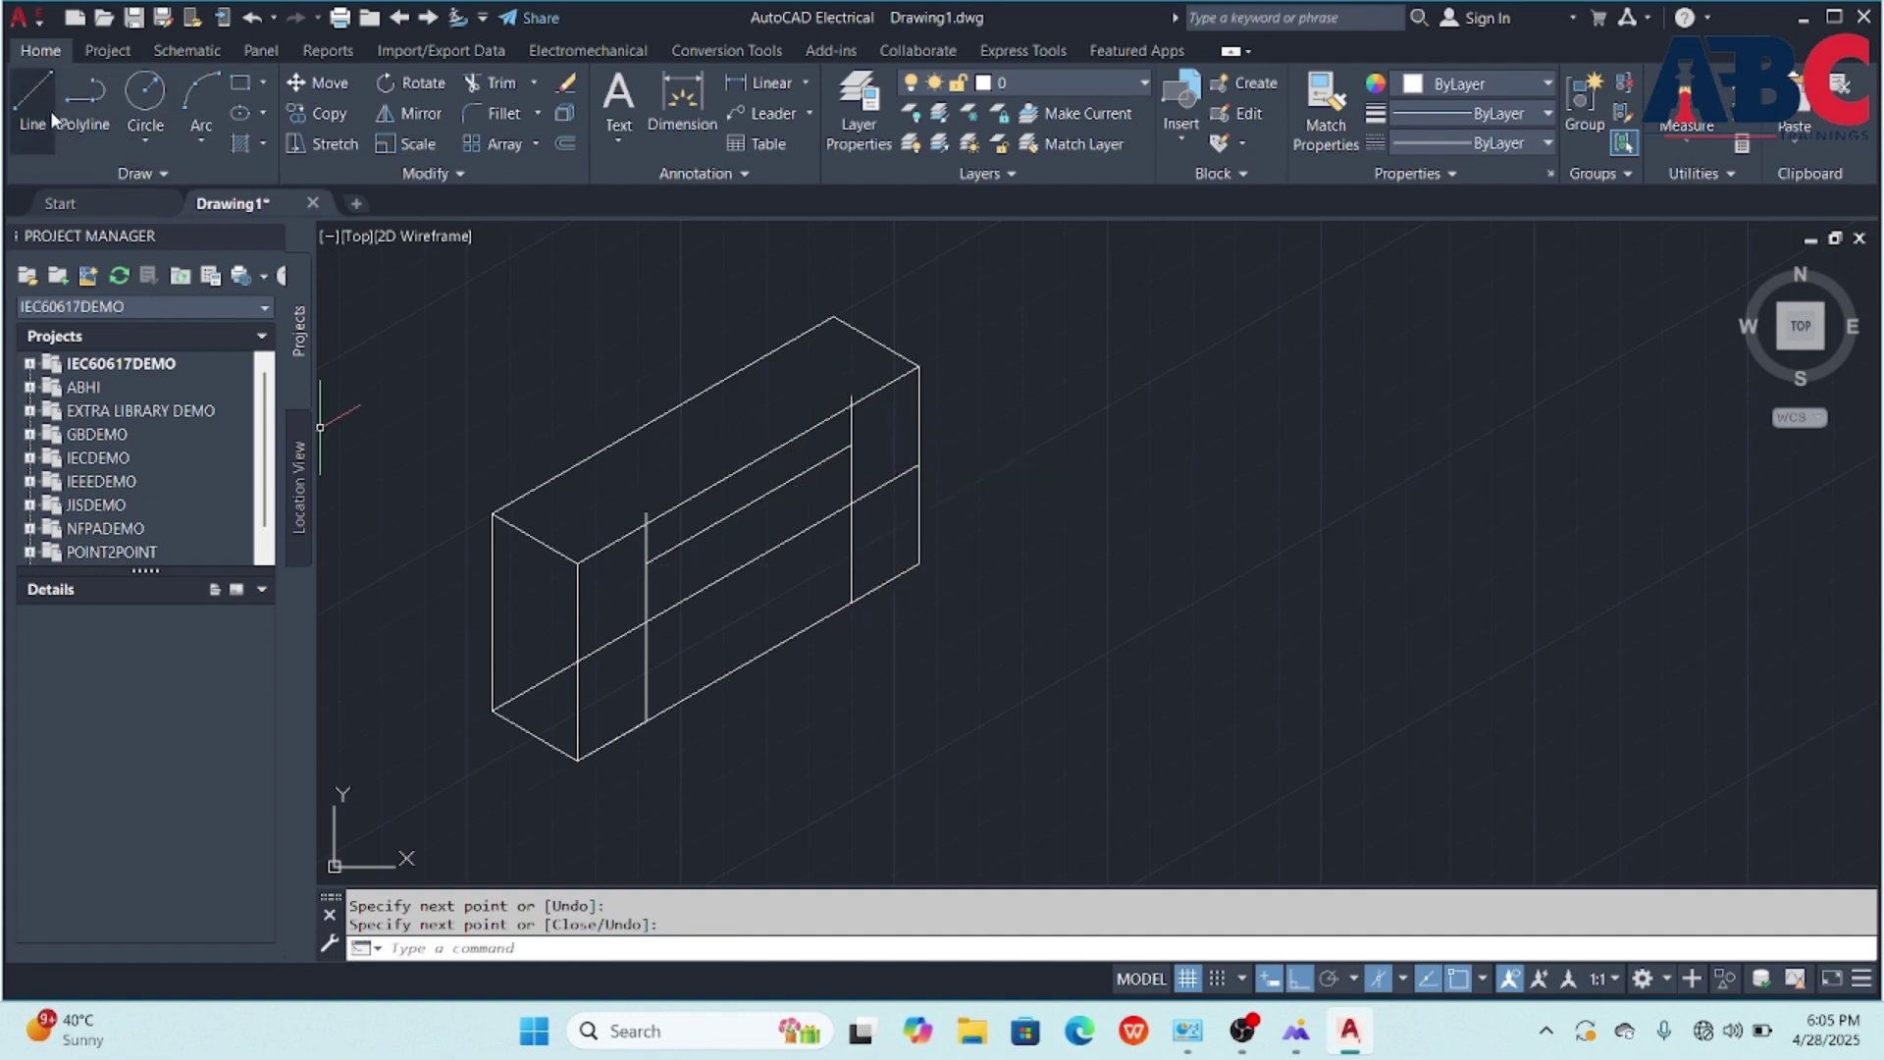
left_click(646, 721)
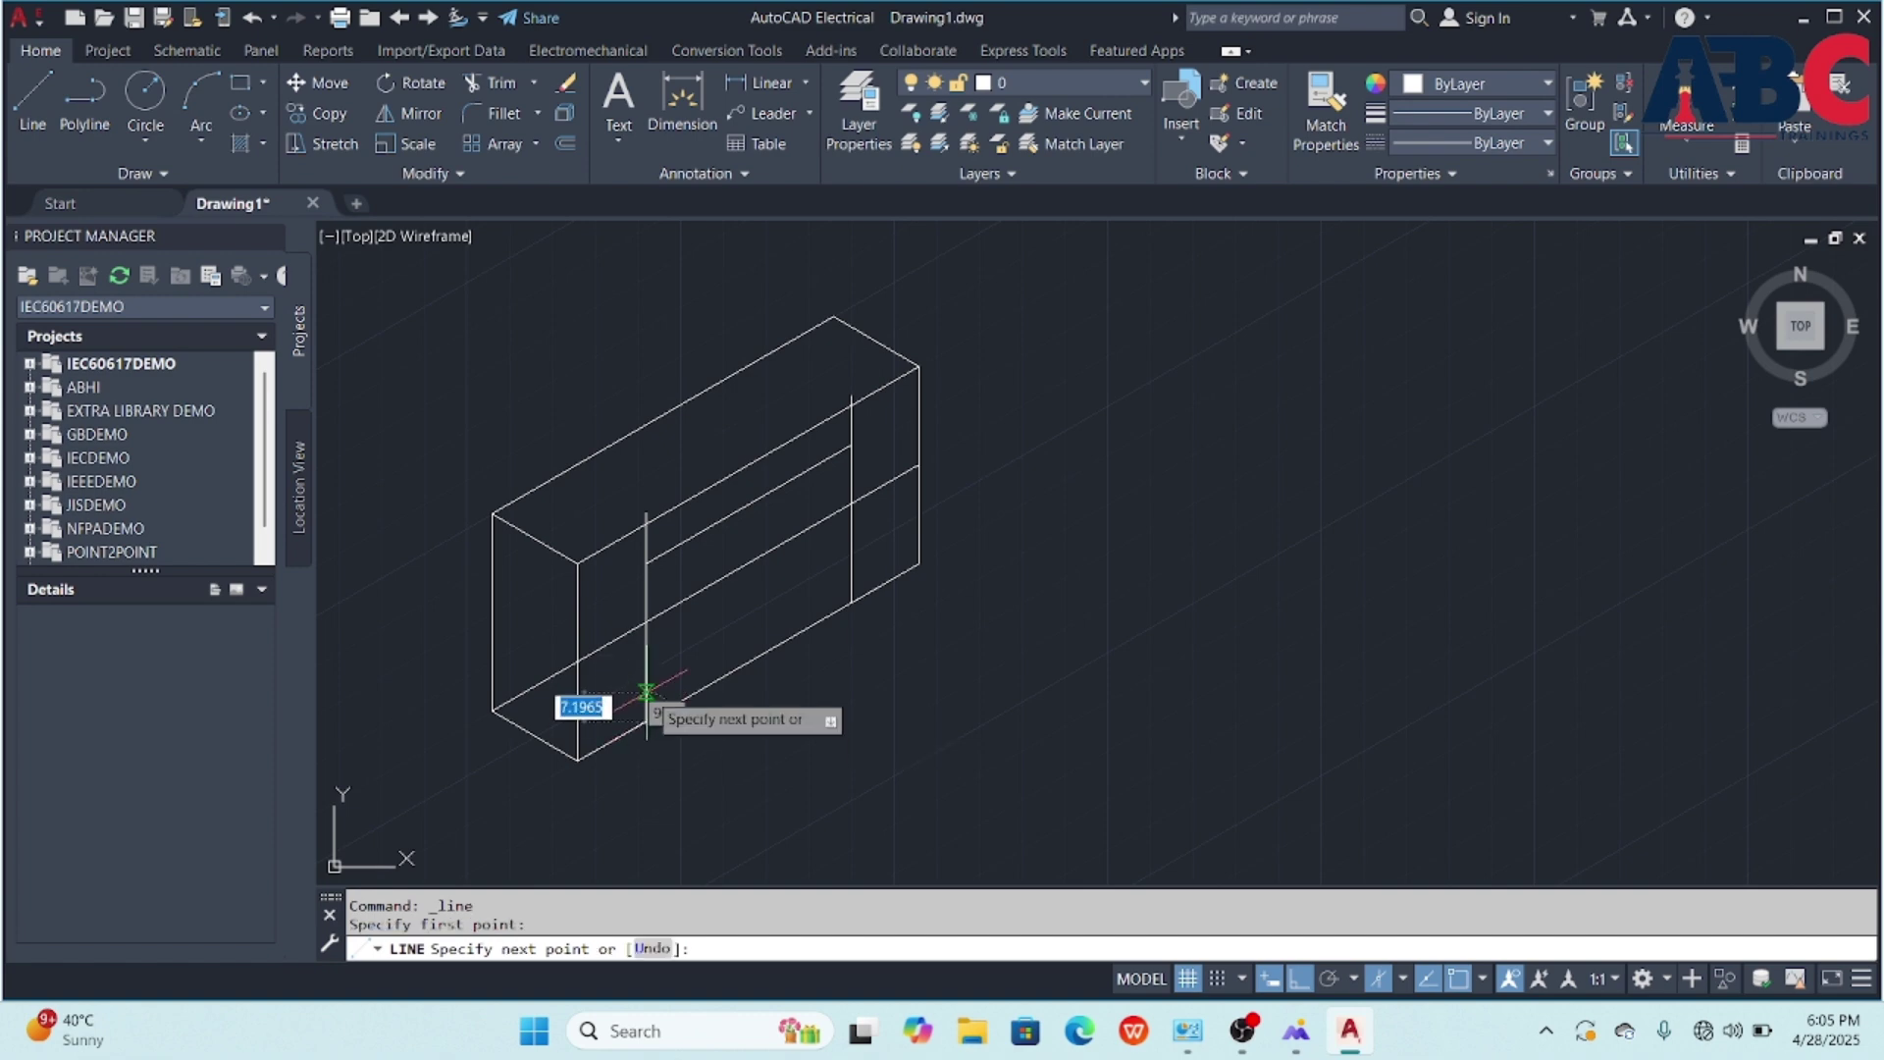
type("10")
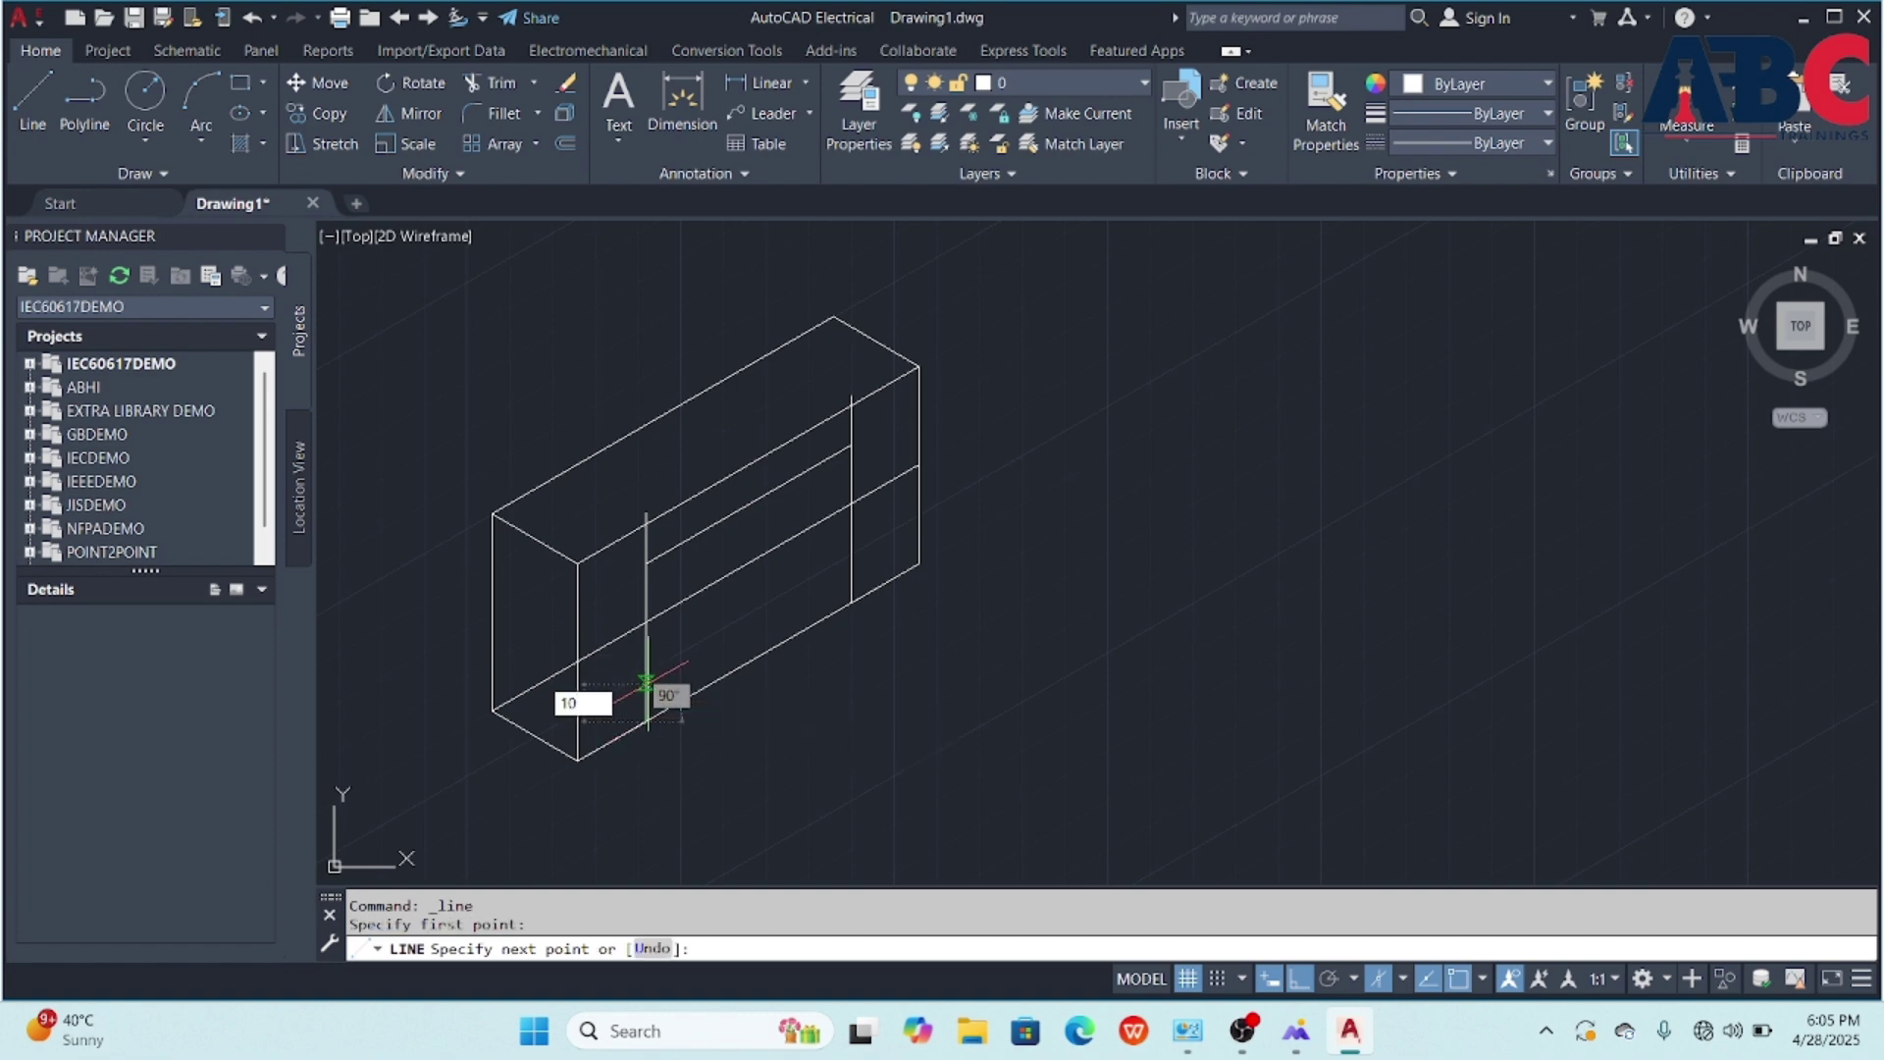
key("Return")
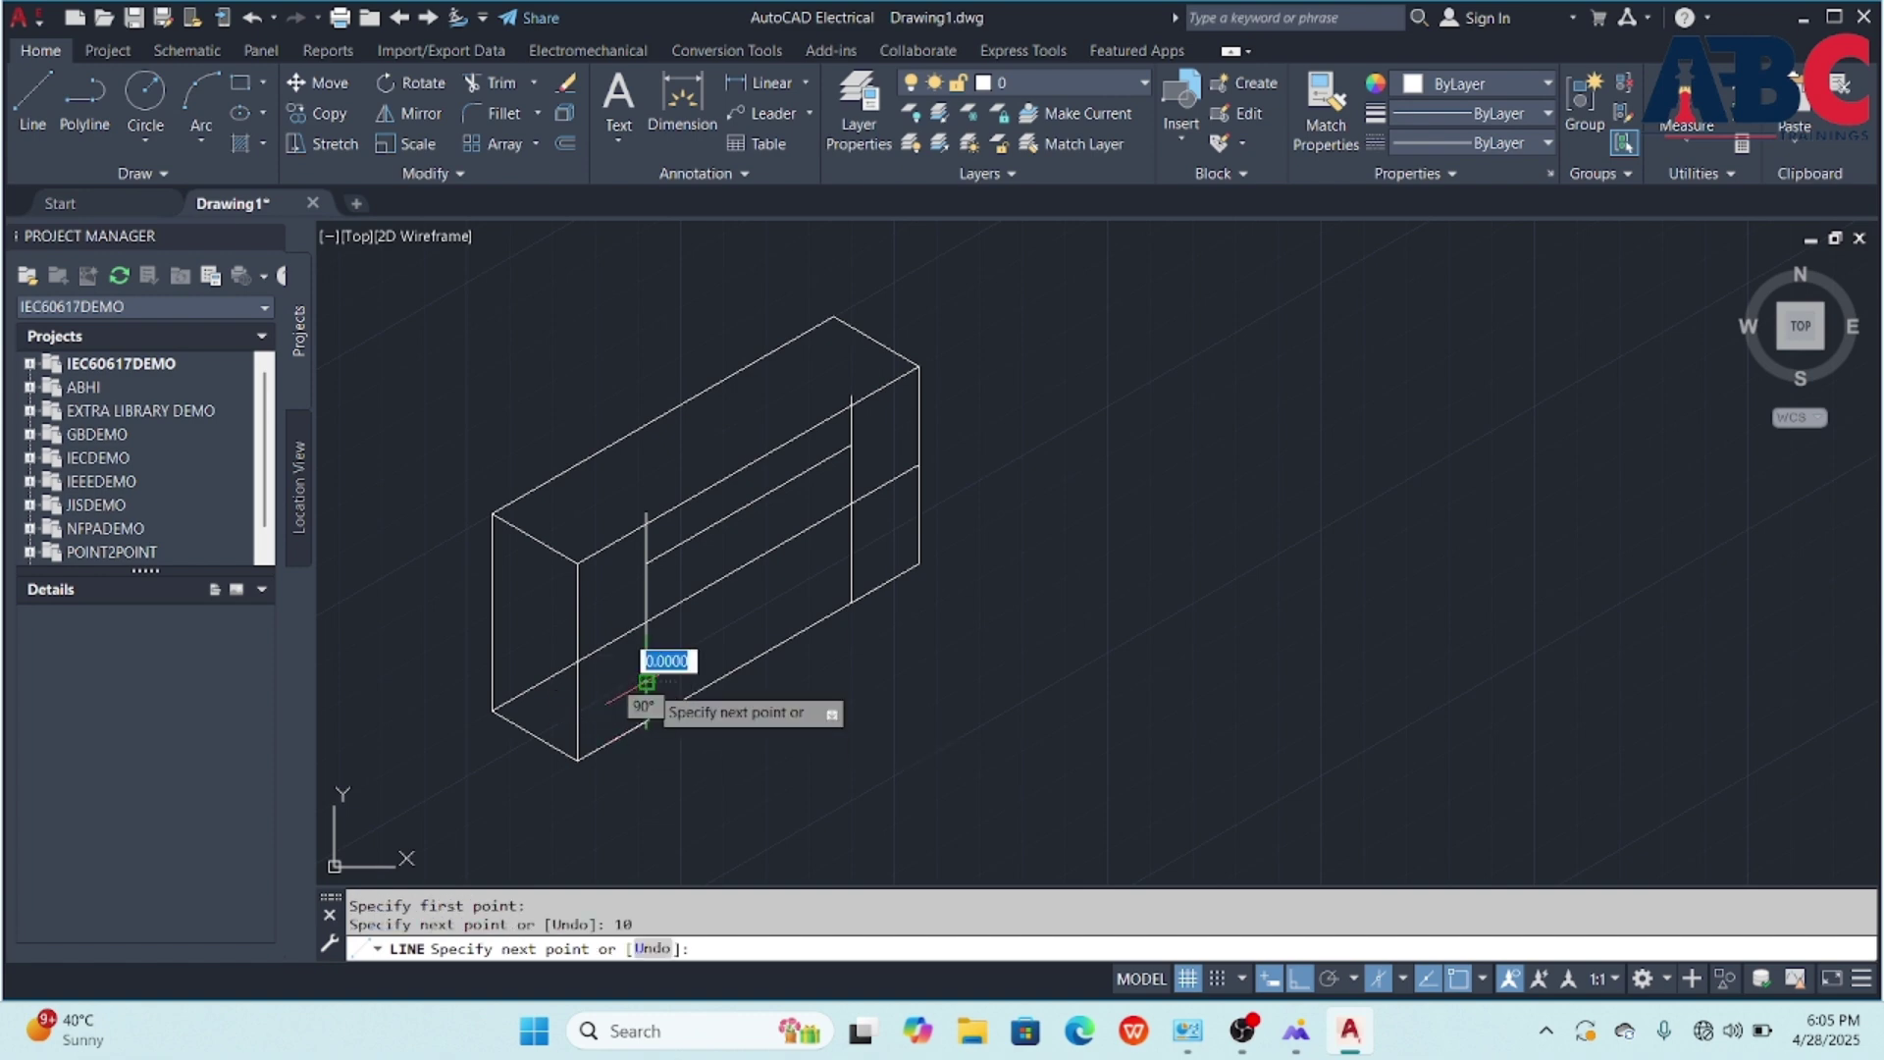
left_click(850, 565)
key("Return")
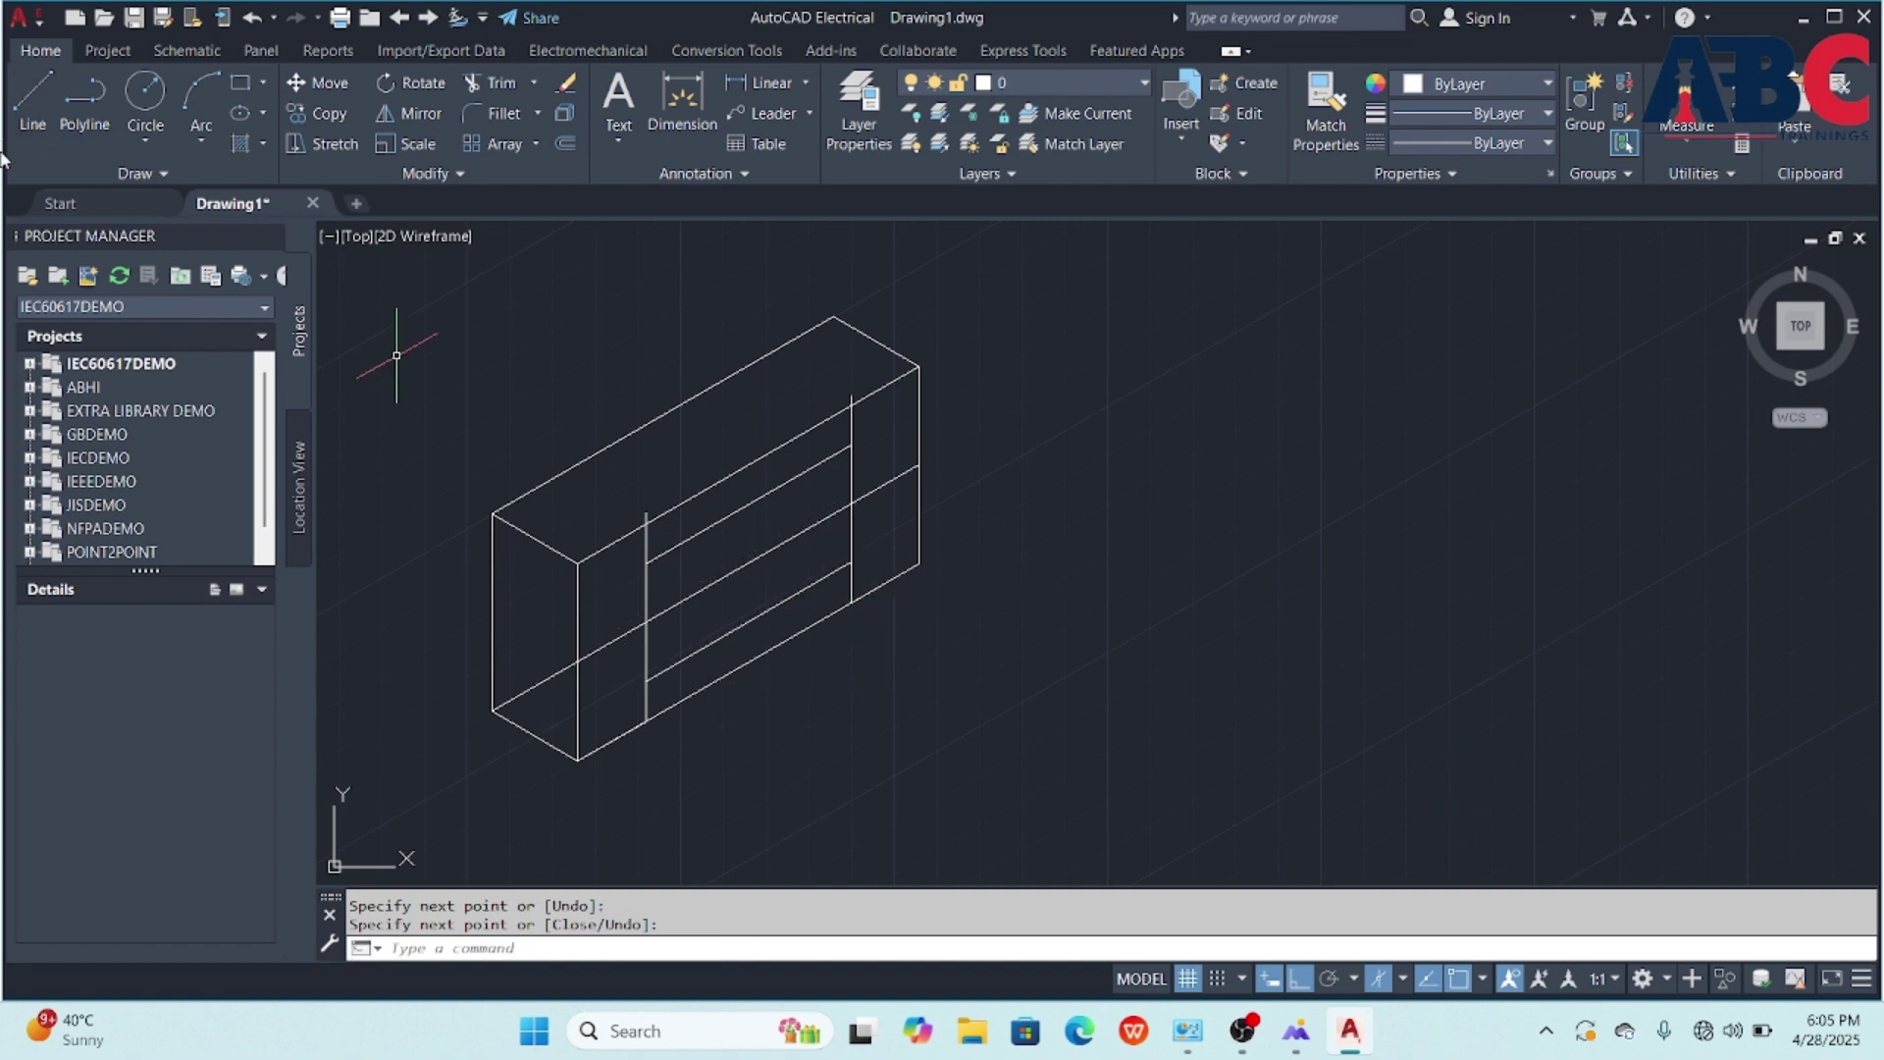
- Trim both inner vertical lines back to the upper inset line, removing their ends across and above the top front edge
left_click(483, 86)
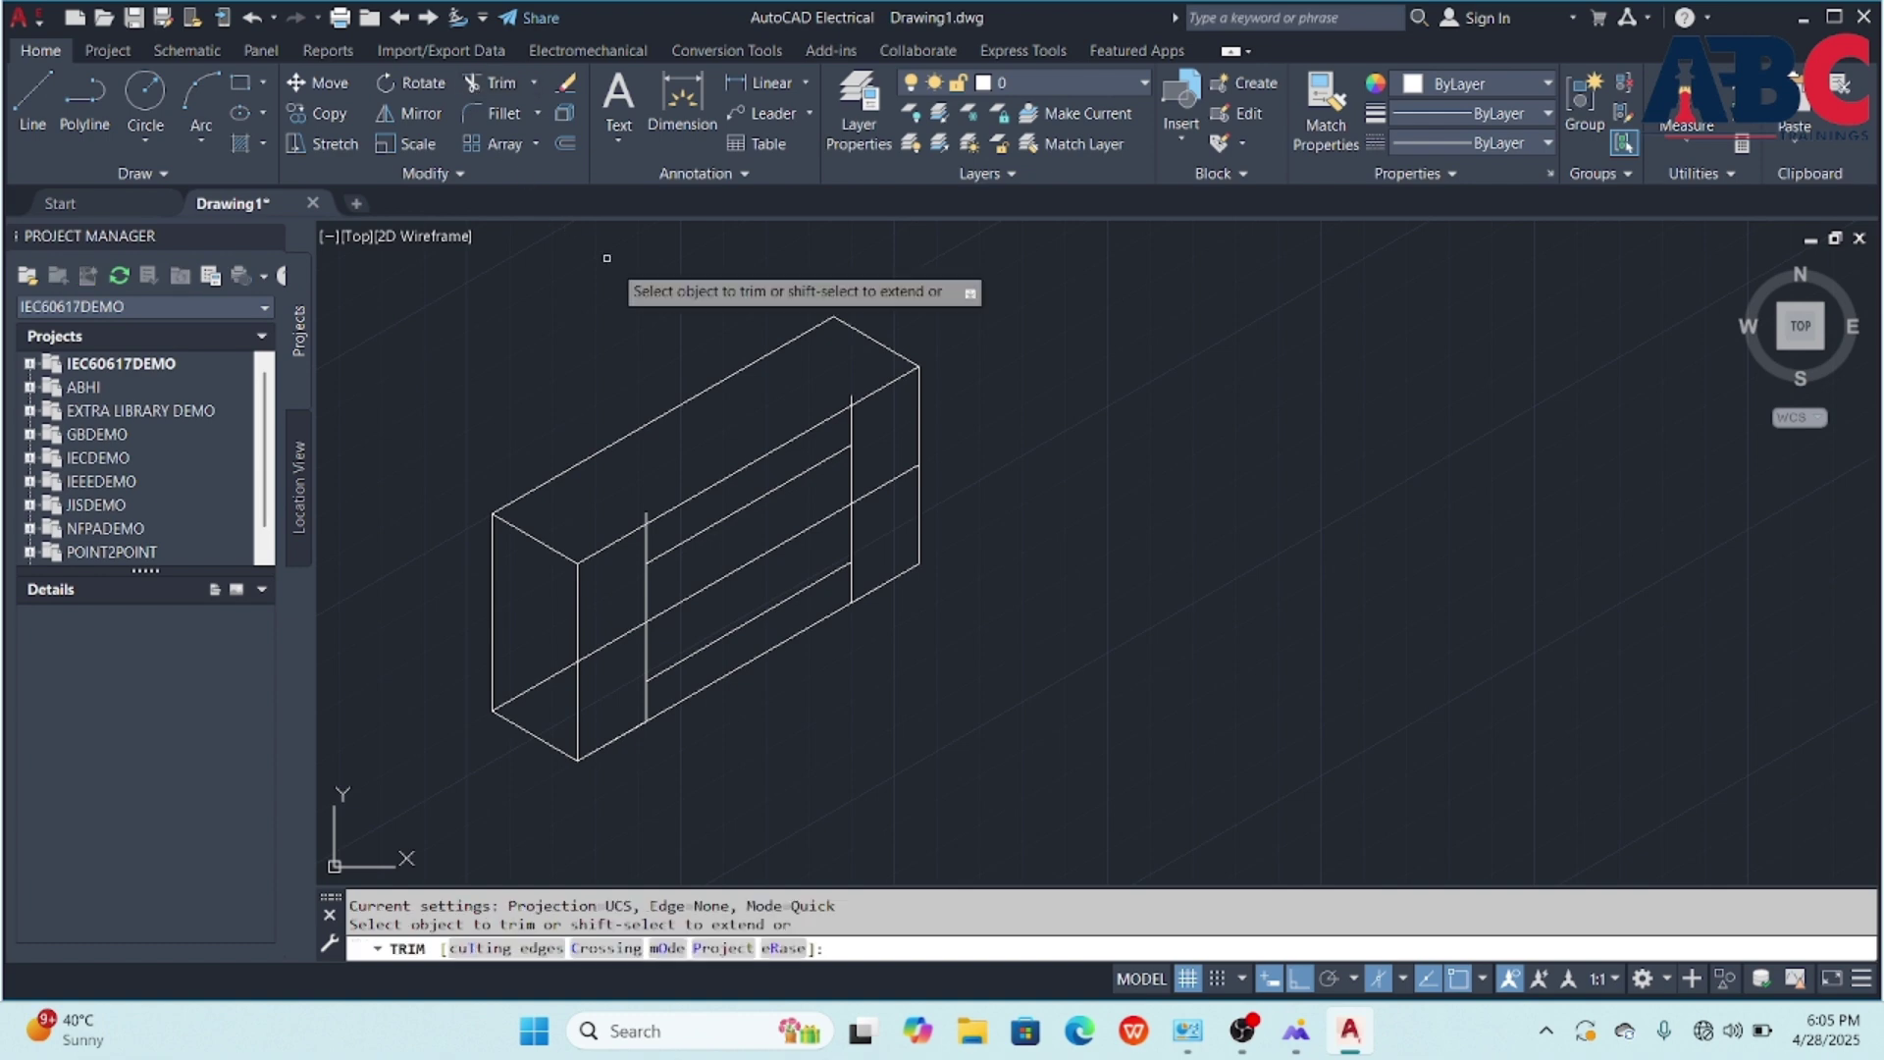
left_click(644, 508)
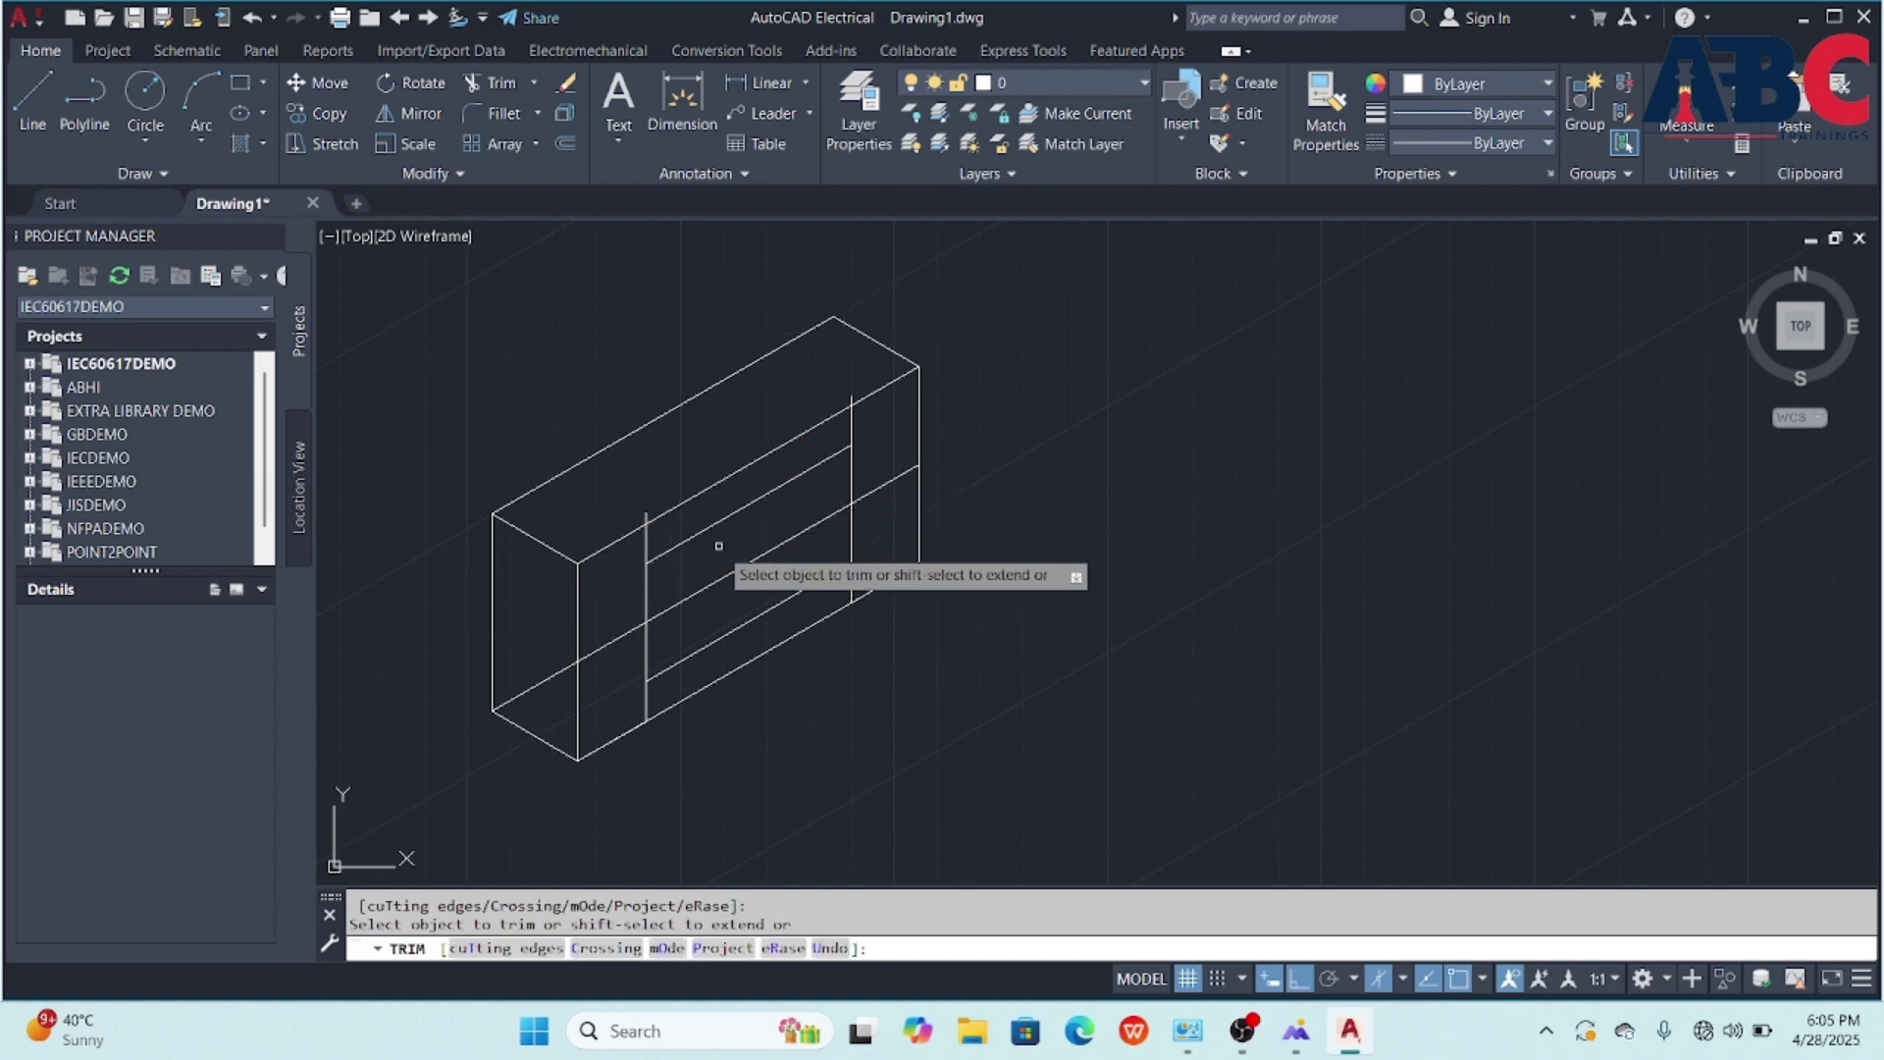
key("Return")
left_click(494, 87)
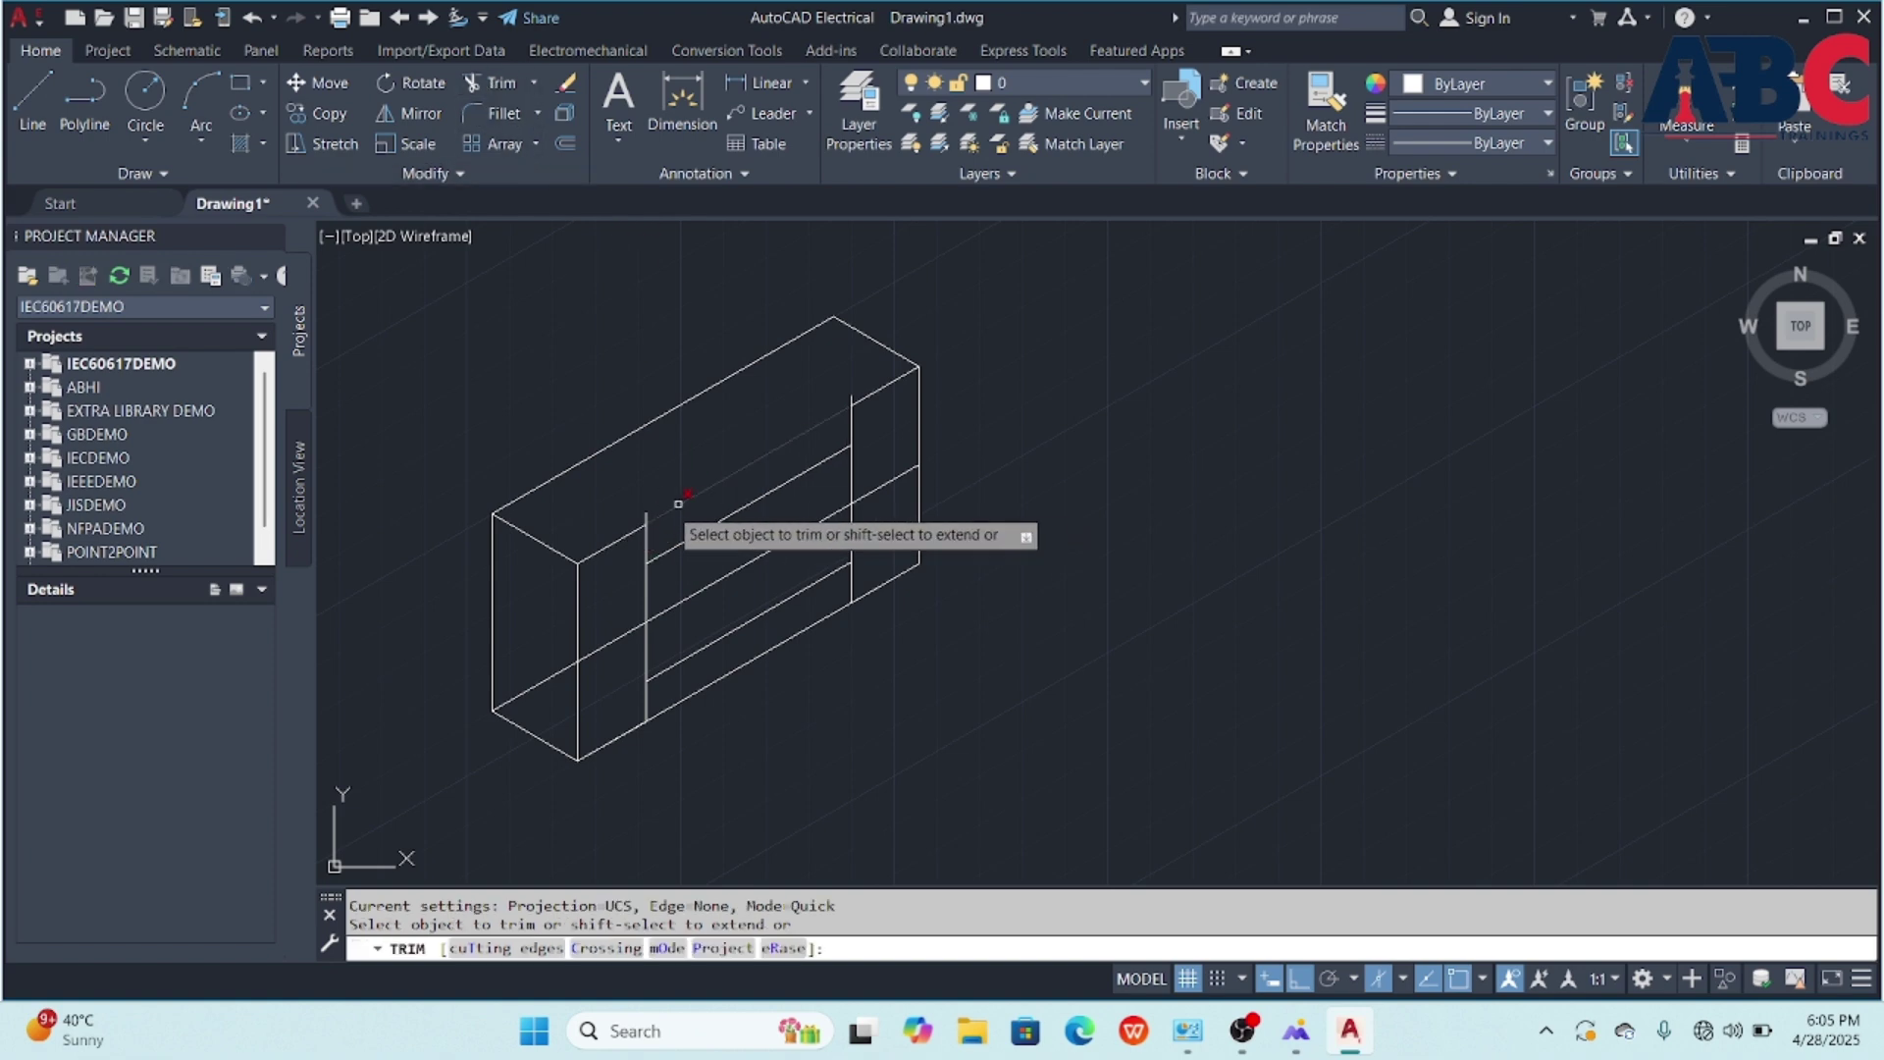
left_click(645, 511)
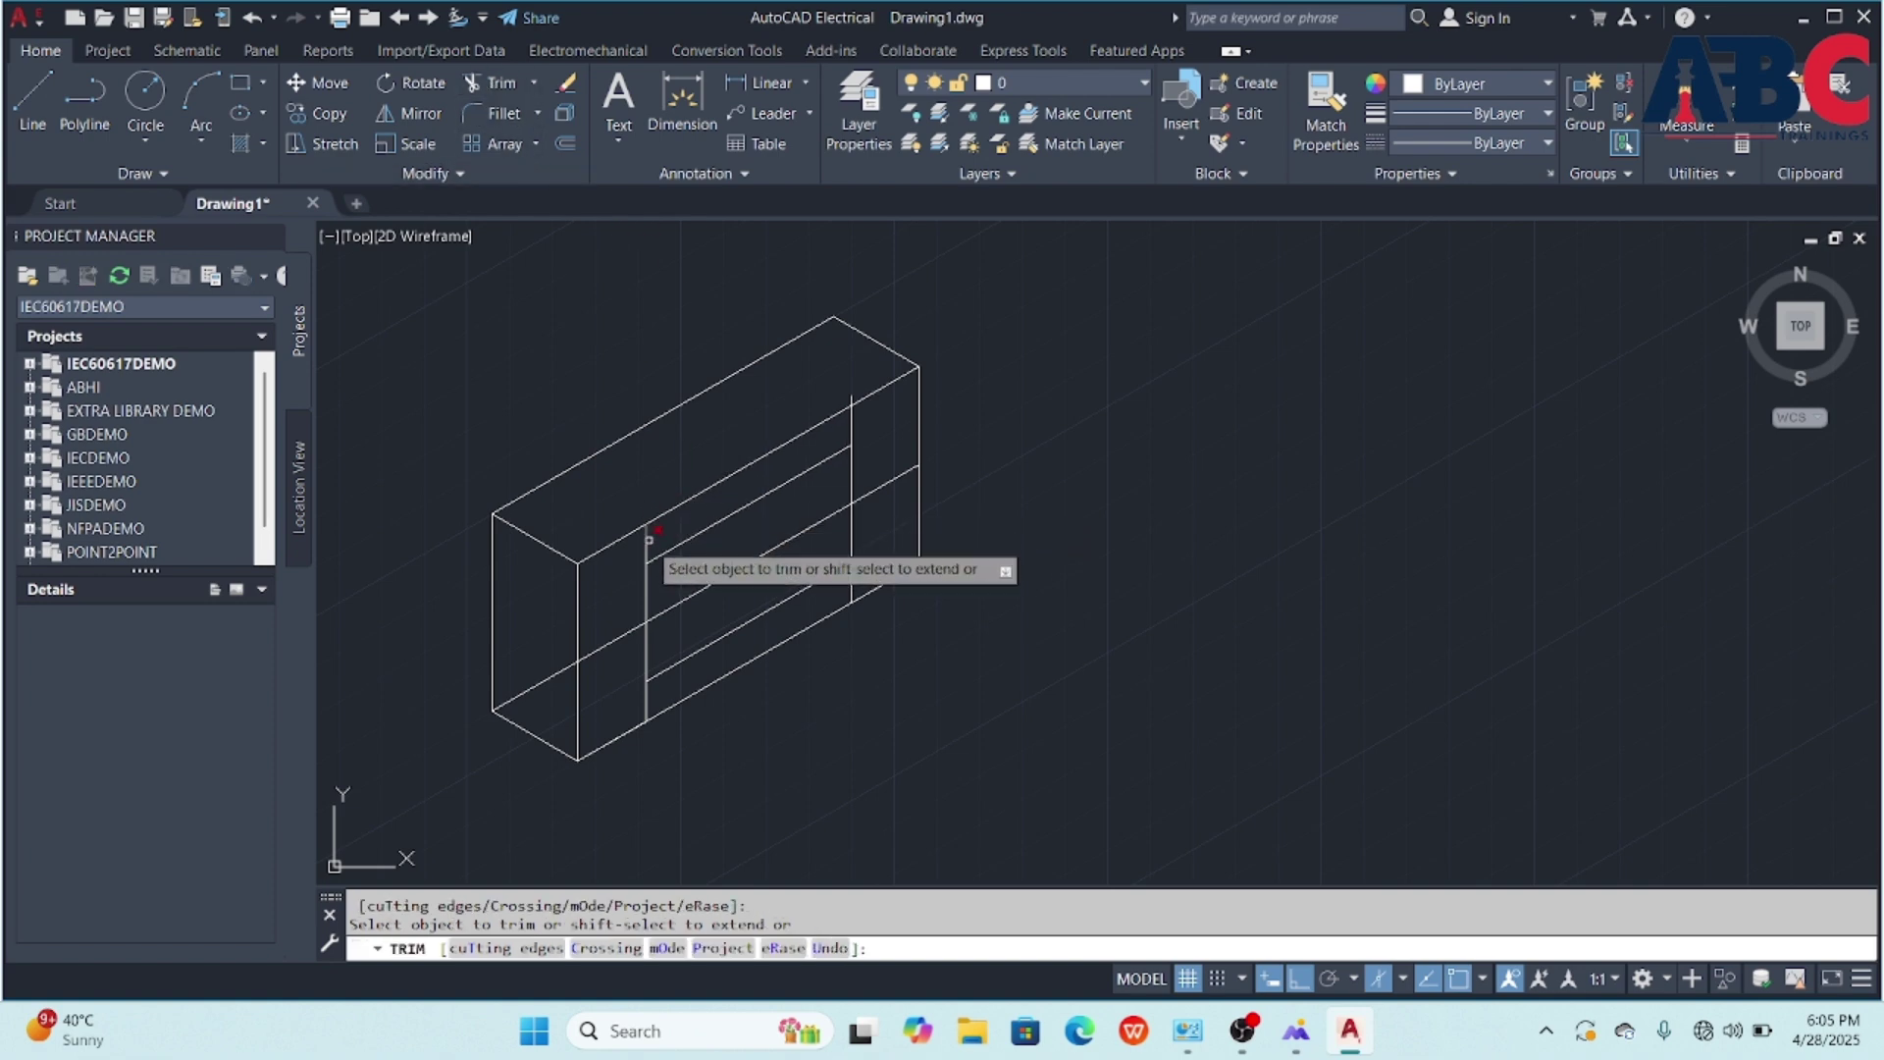
left_click(647, 539)
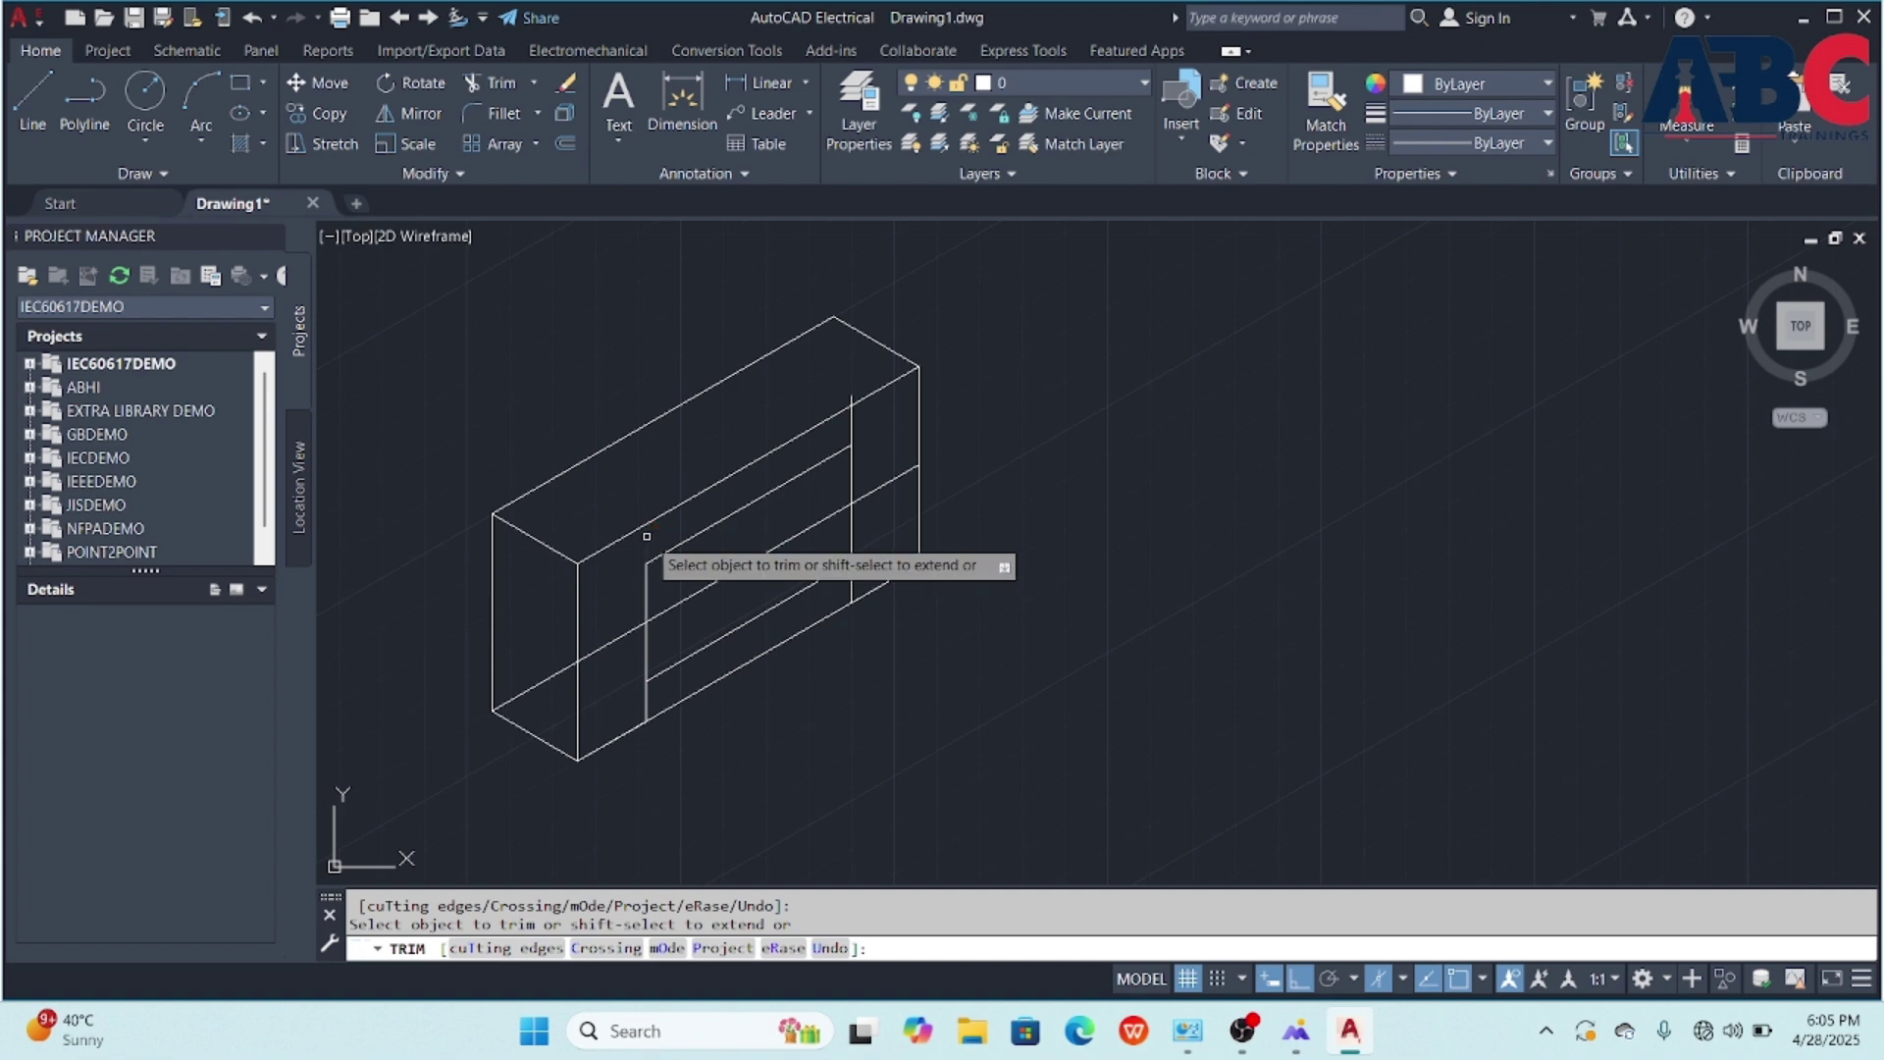
scroll(853, 404, "up", 4)
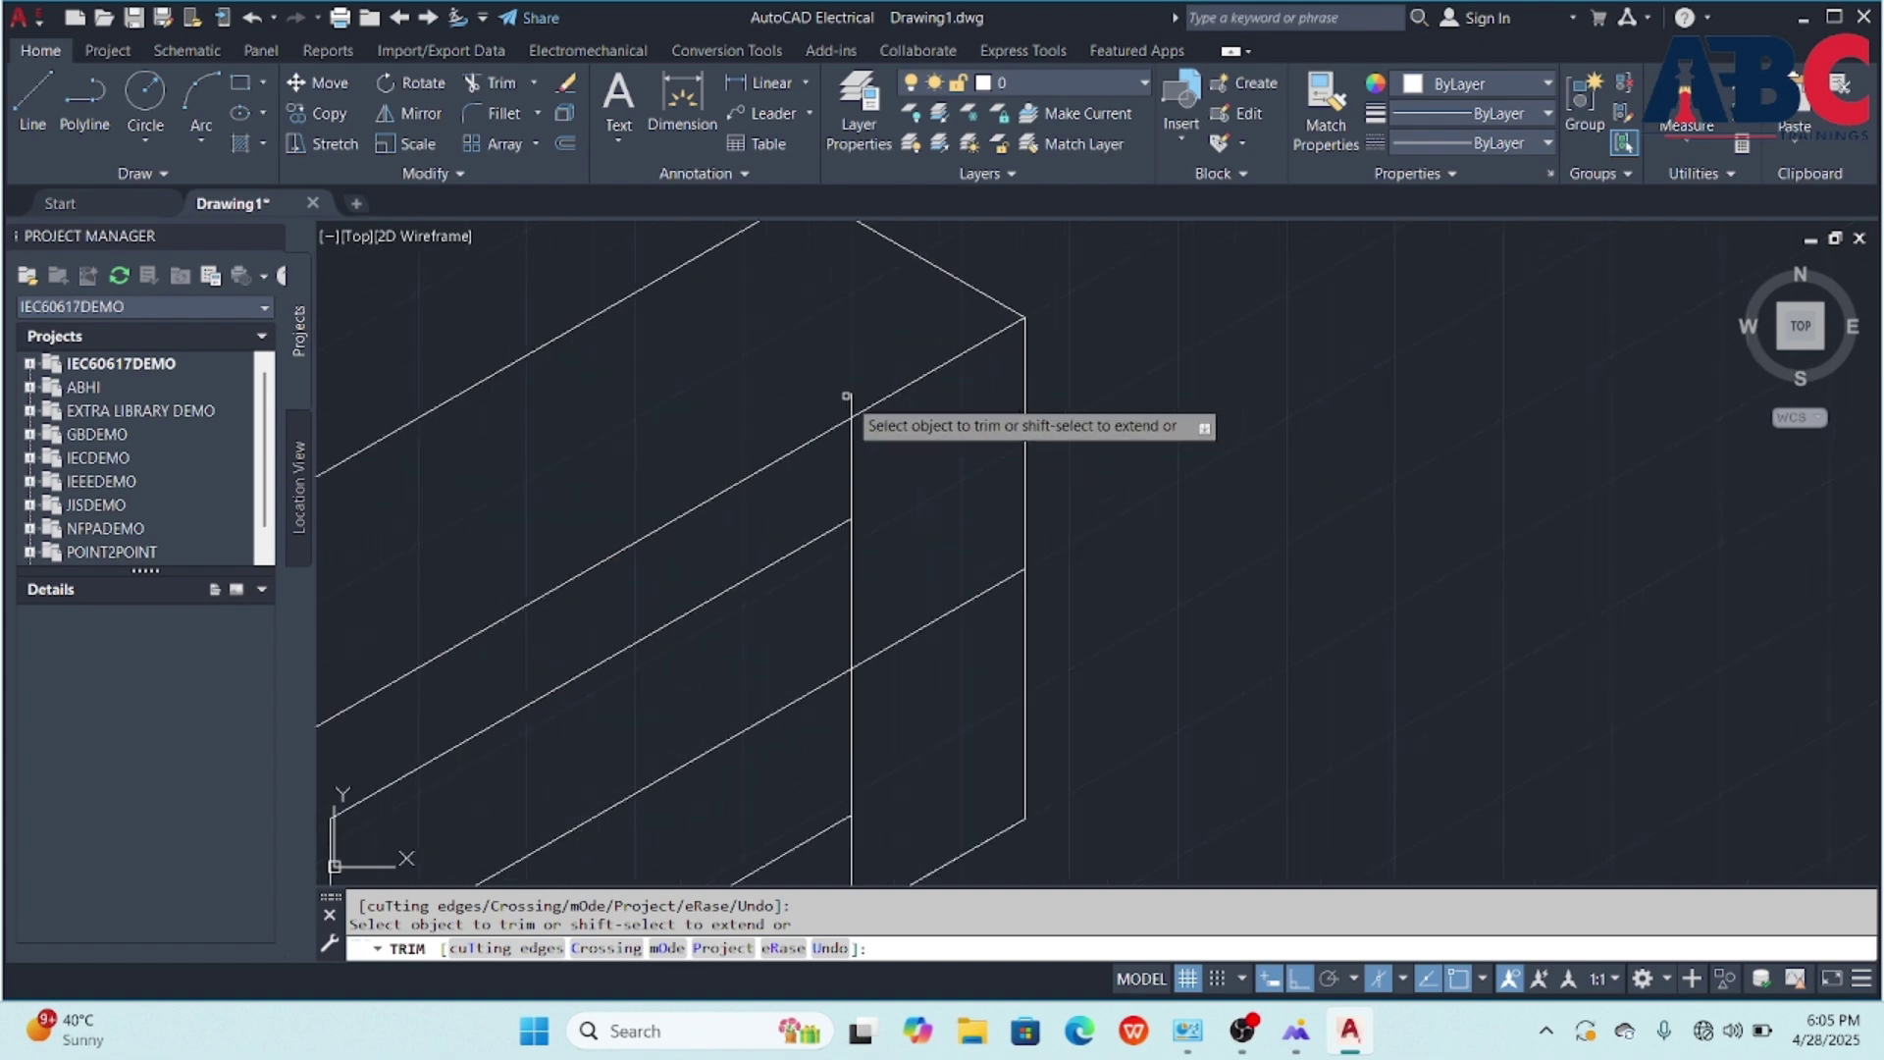
left_click(853, 405)
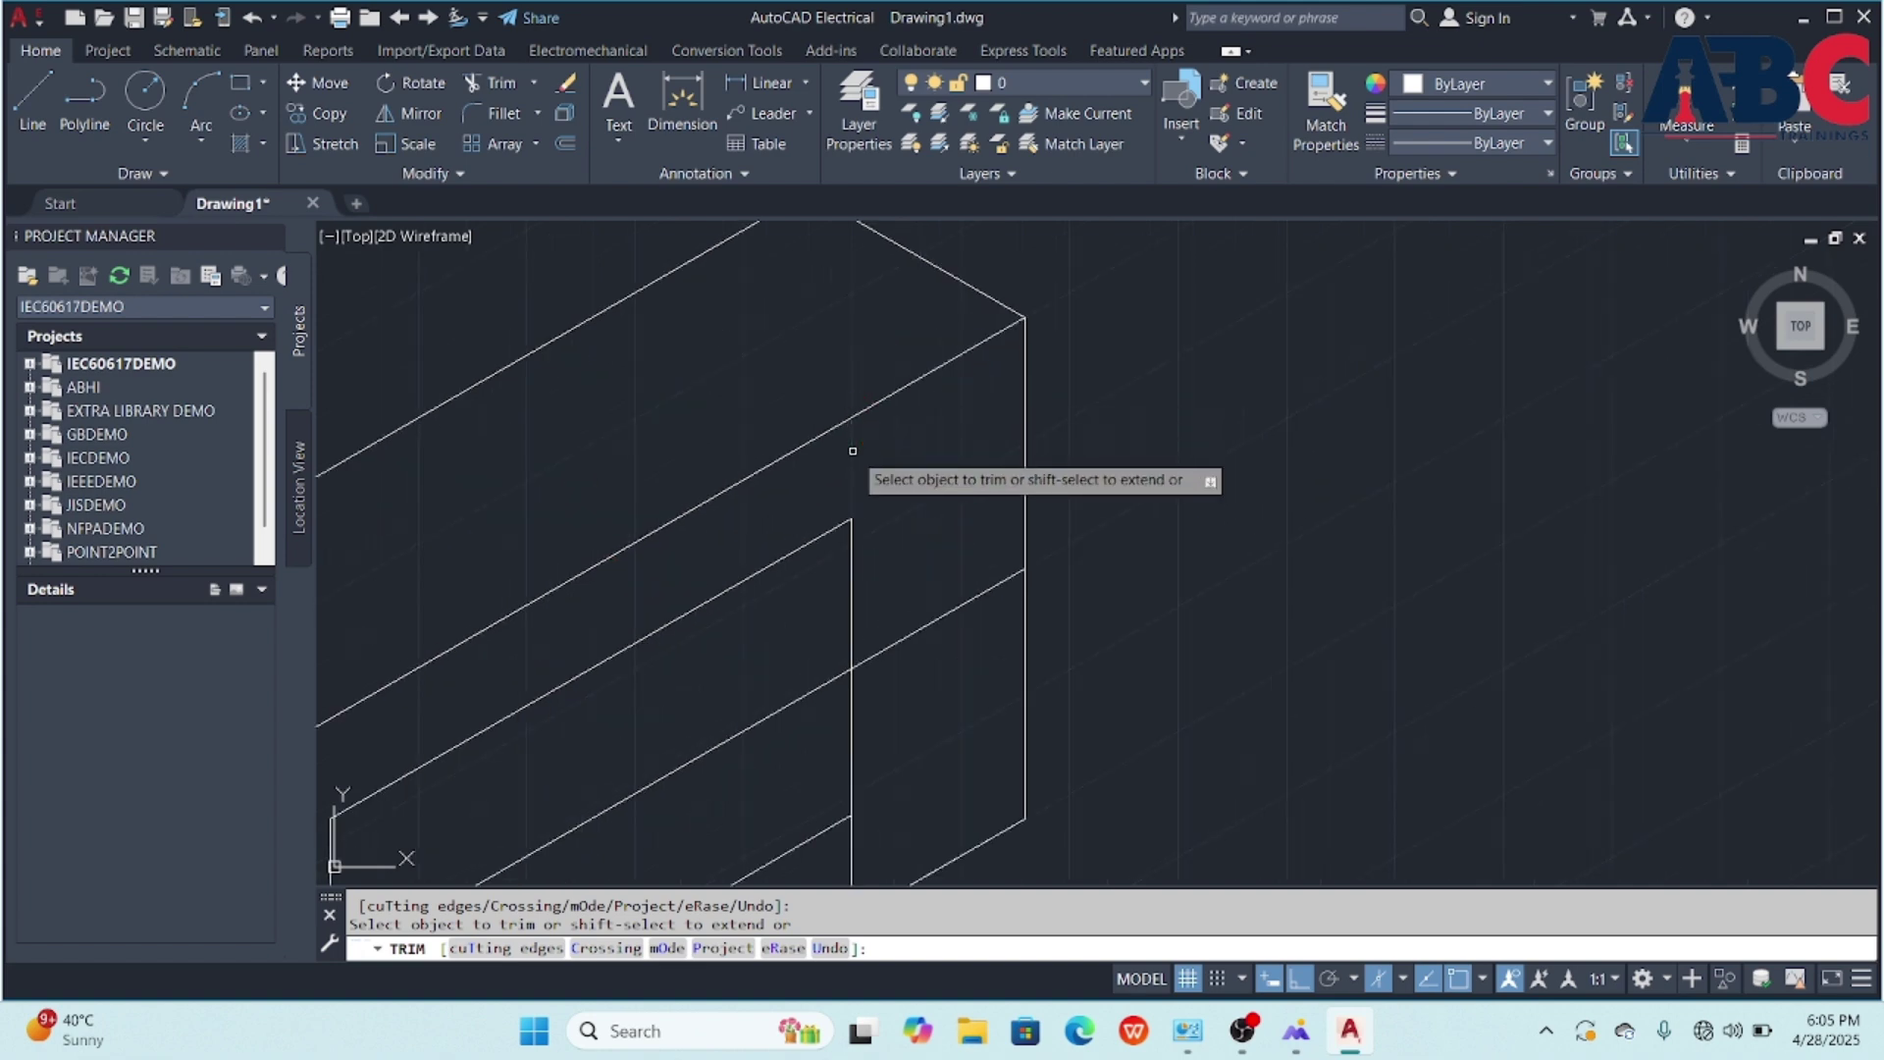
- Trim the inner verticals below the lower inset line and the 30° middle line across the front face, leaving a clean inset rectangle
scroll(853, 451, "down", 3)
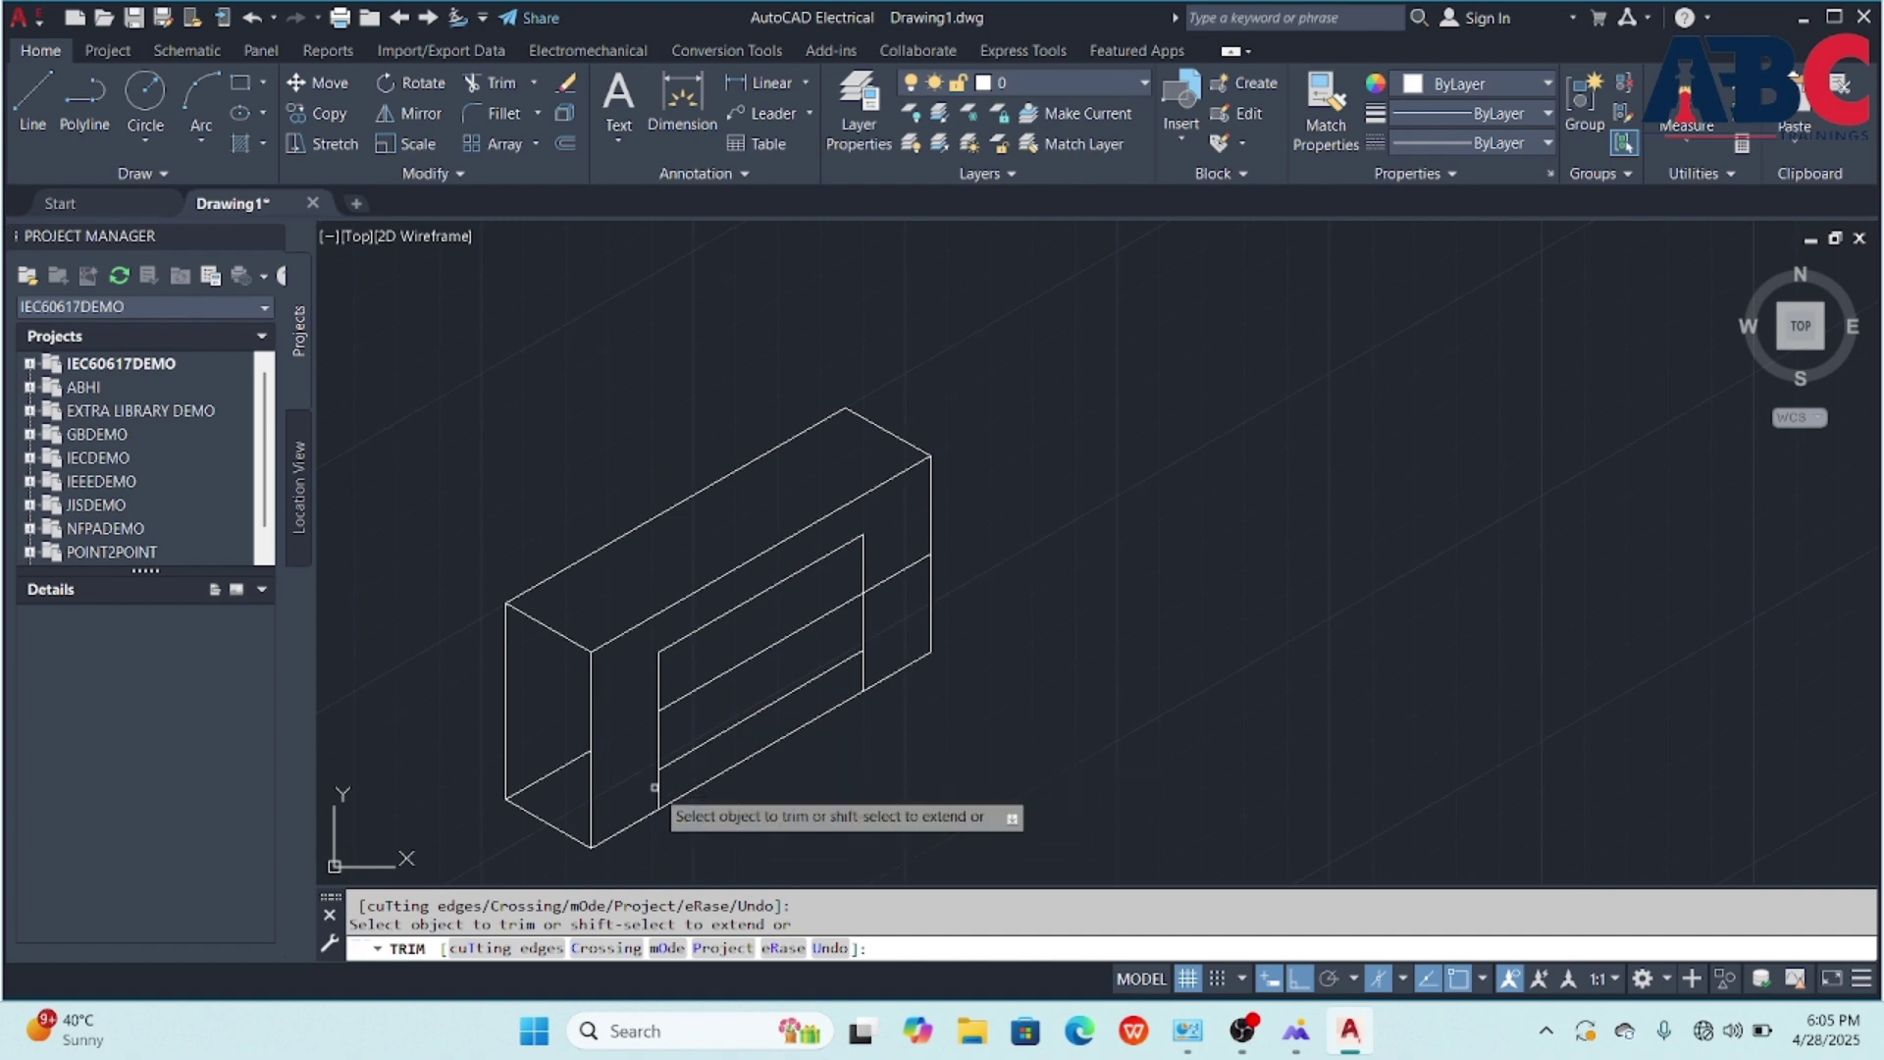
left_click(864, 675)
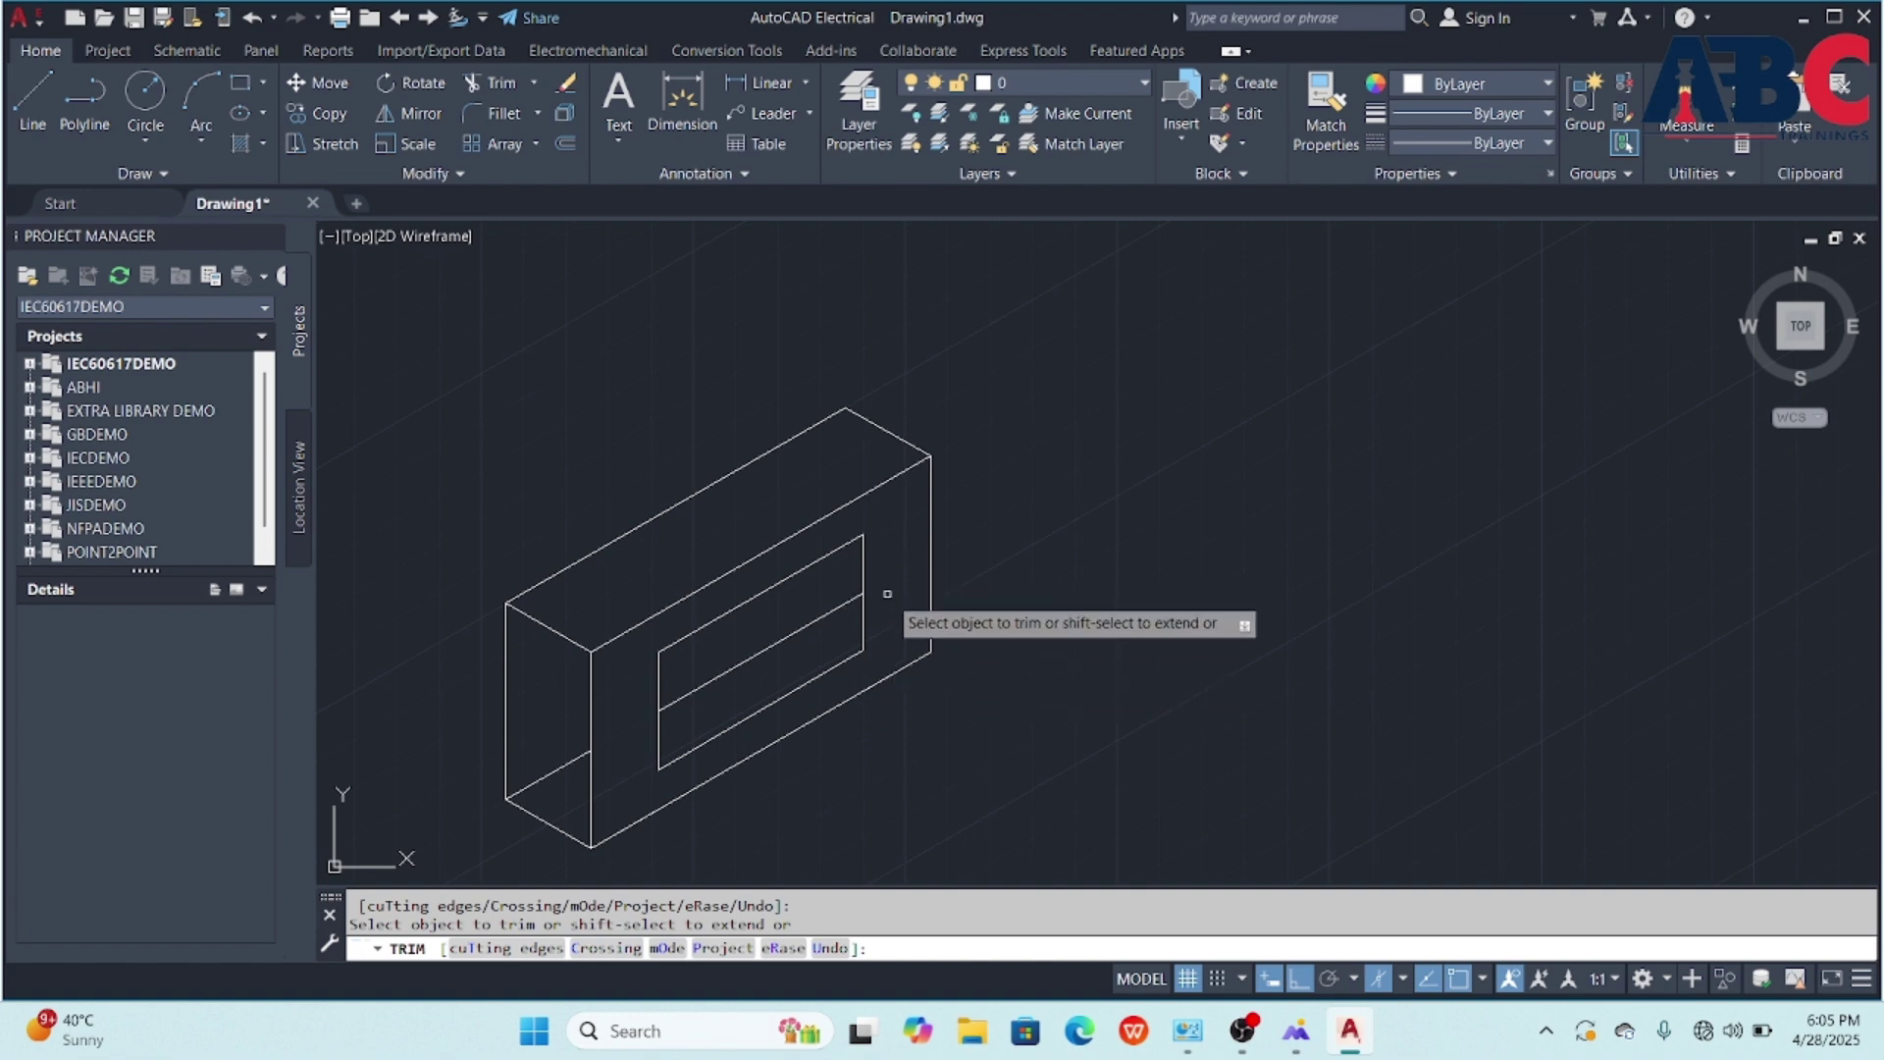
left_click(864, 628)
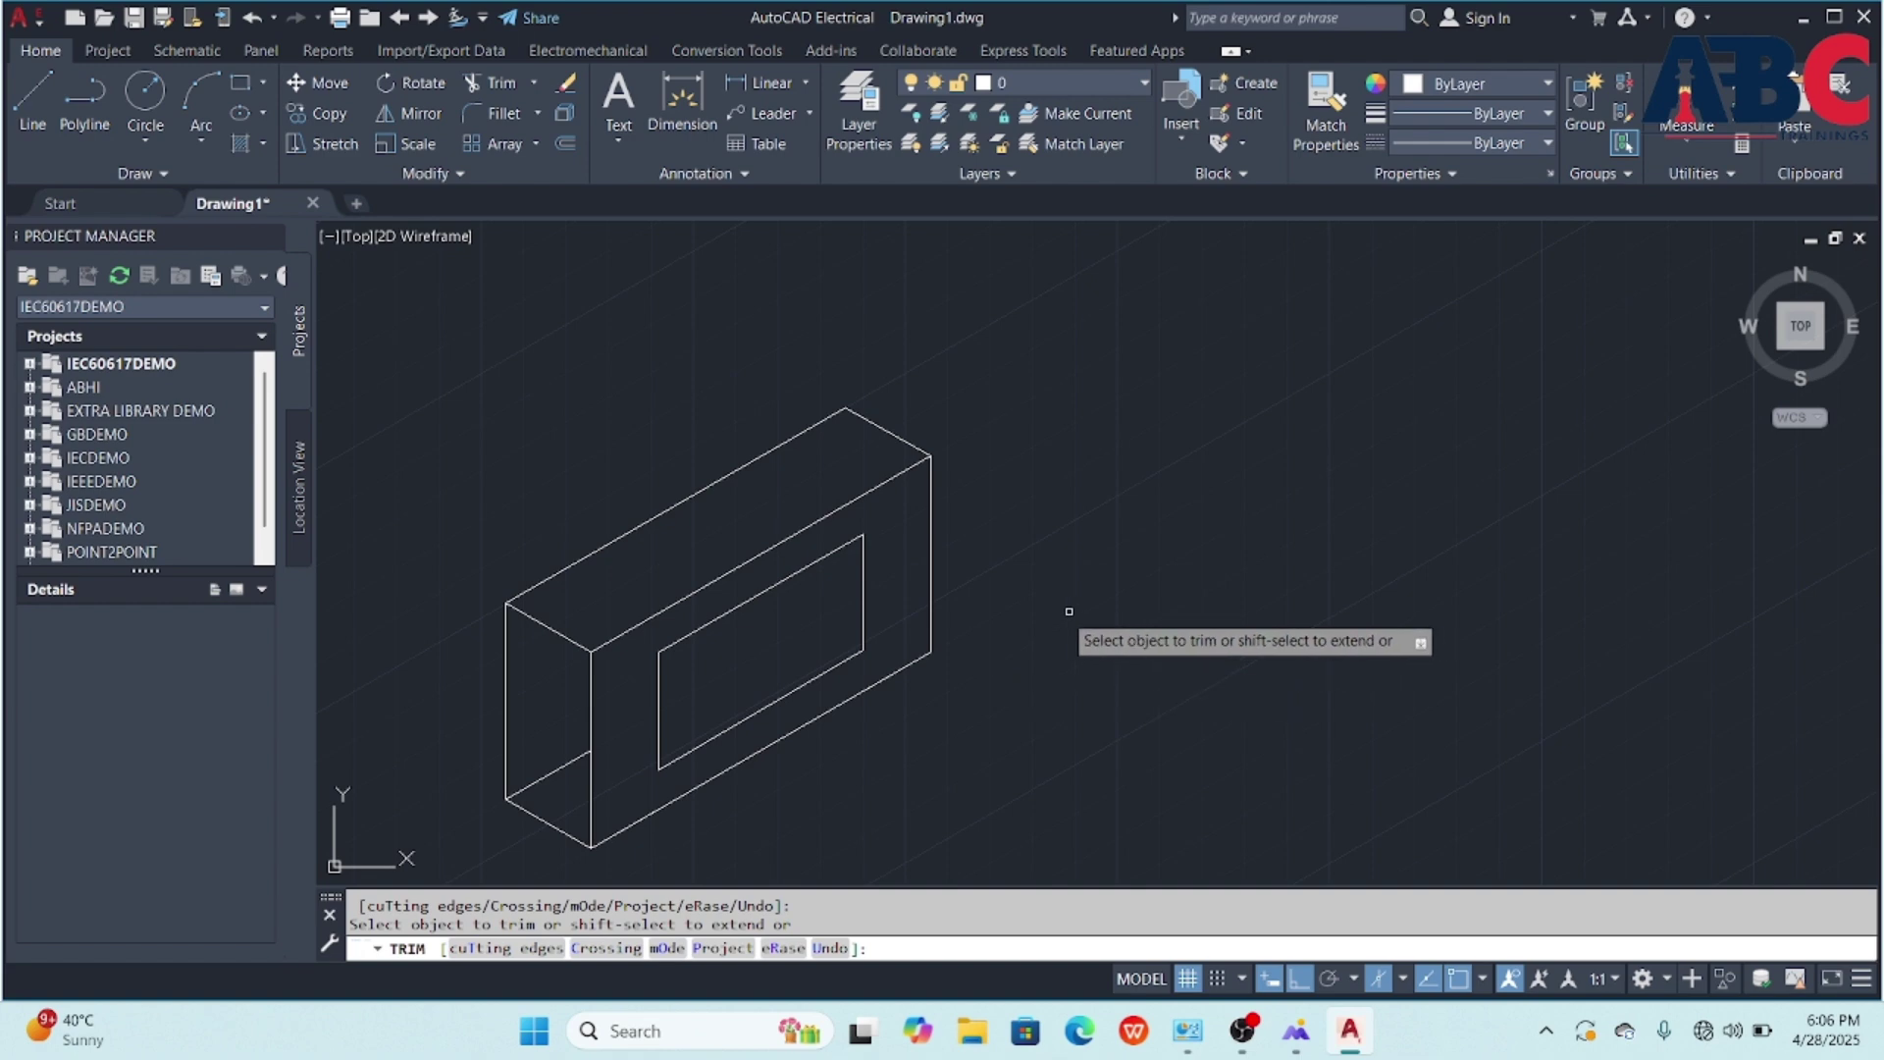
scroll(1009, 644, "down", 2)
middle_click_drag(1009, 643, 971, 586)
scroll(973, 589, "up", 2)
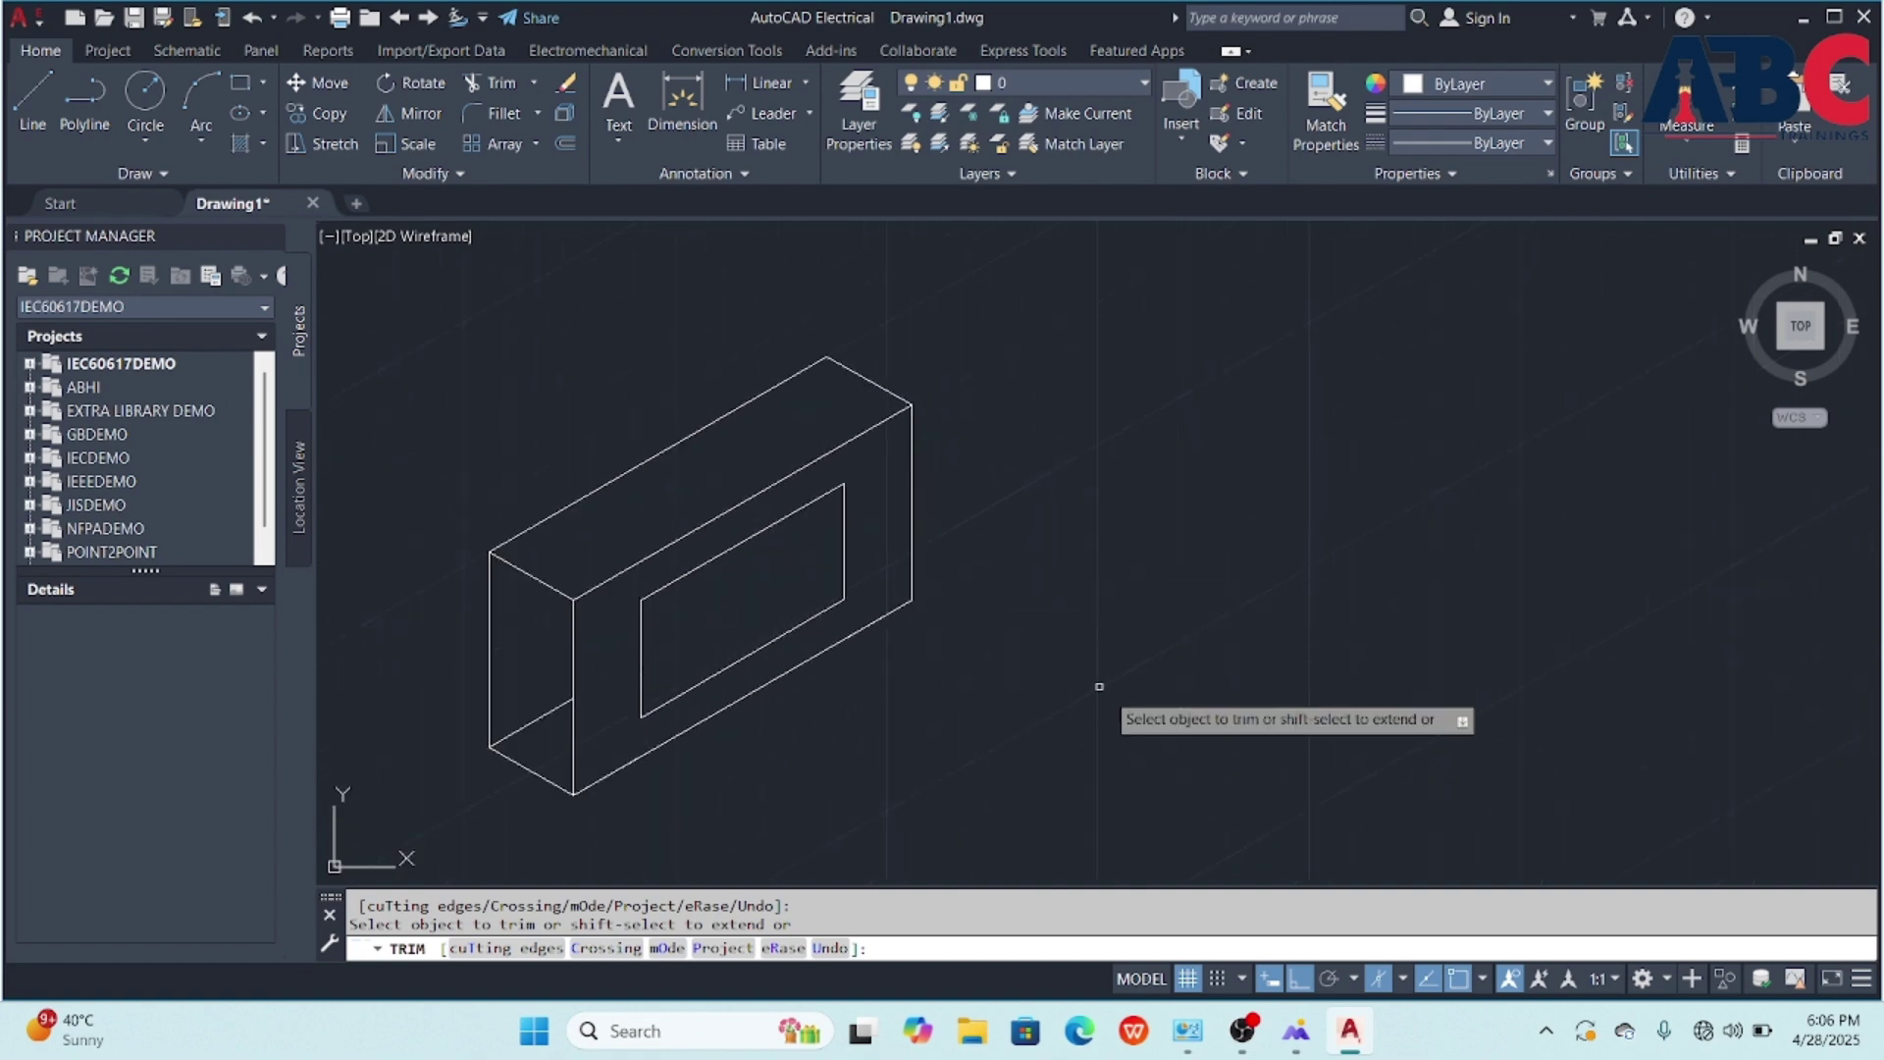
key("Return")
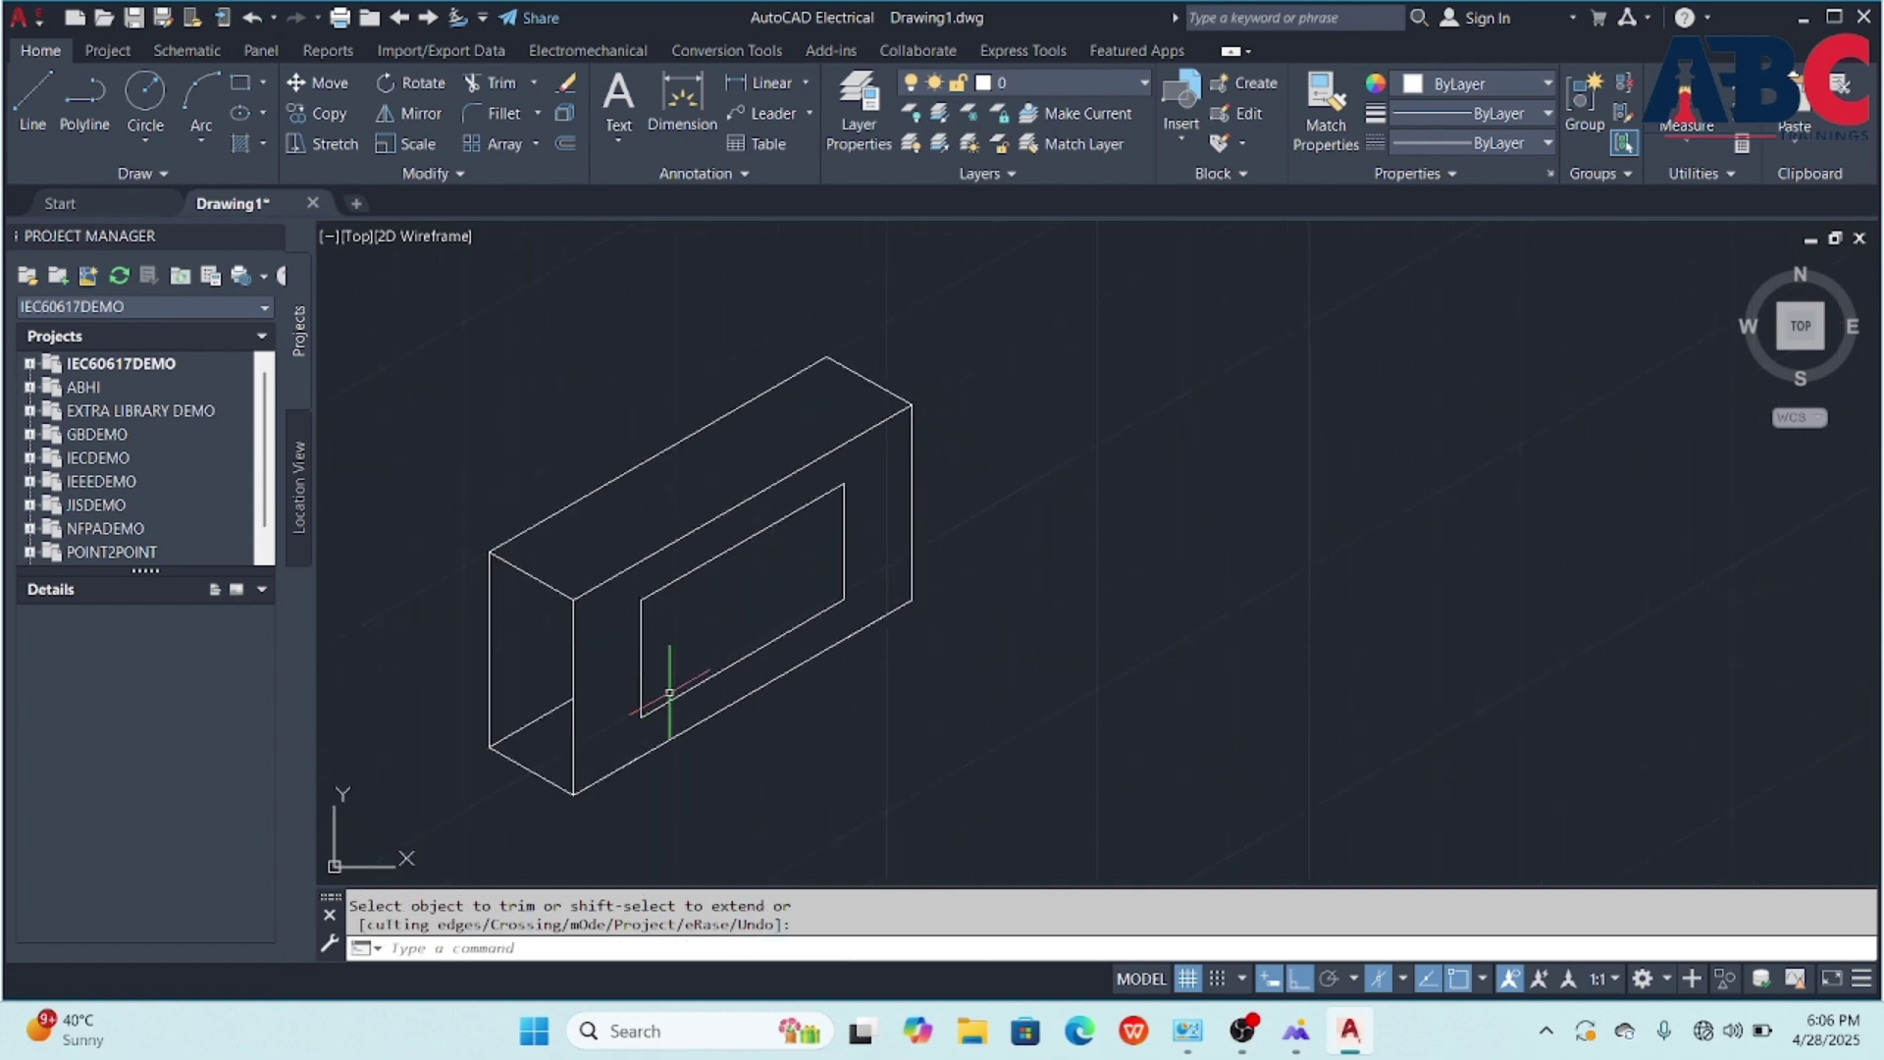
- Draw a 5-unit line from the inset rectangle's upper right corner back along its top edge, continuing 5 units downward
left_click(26, 102)
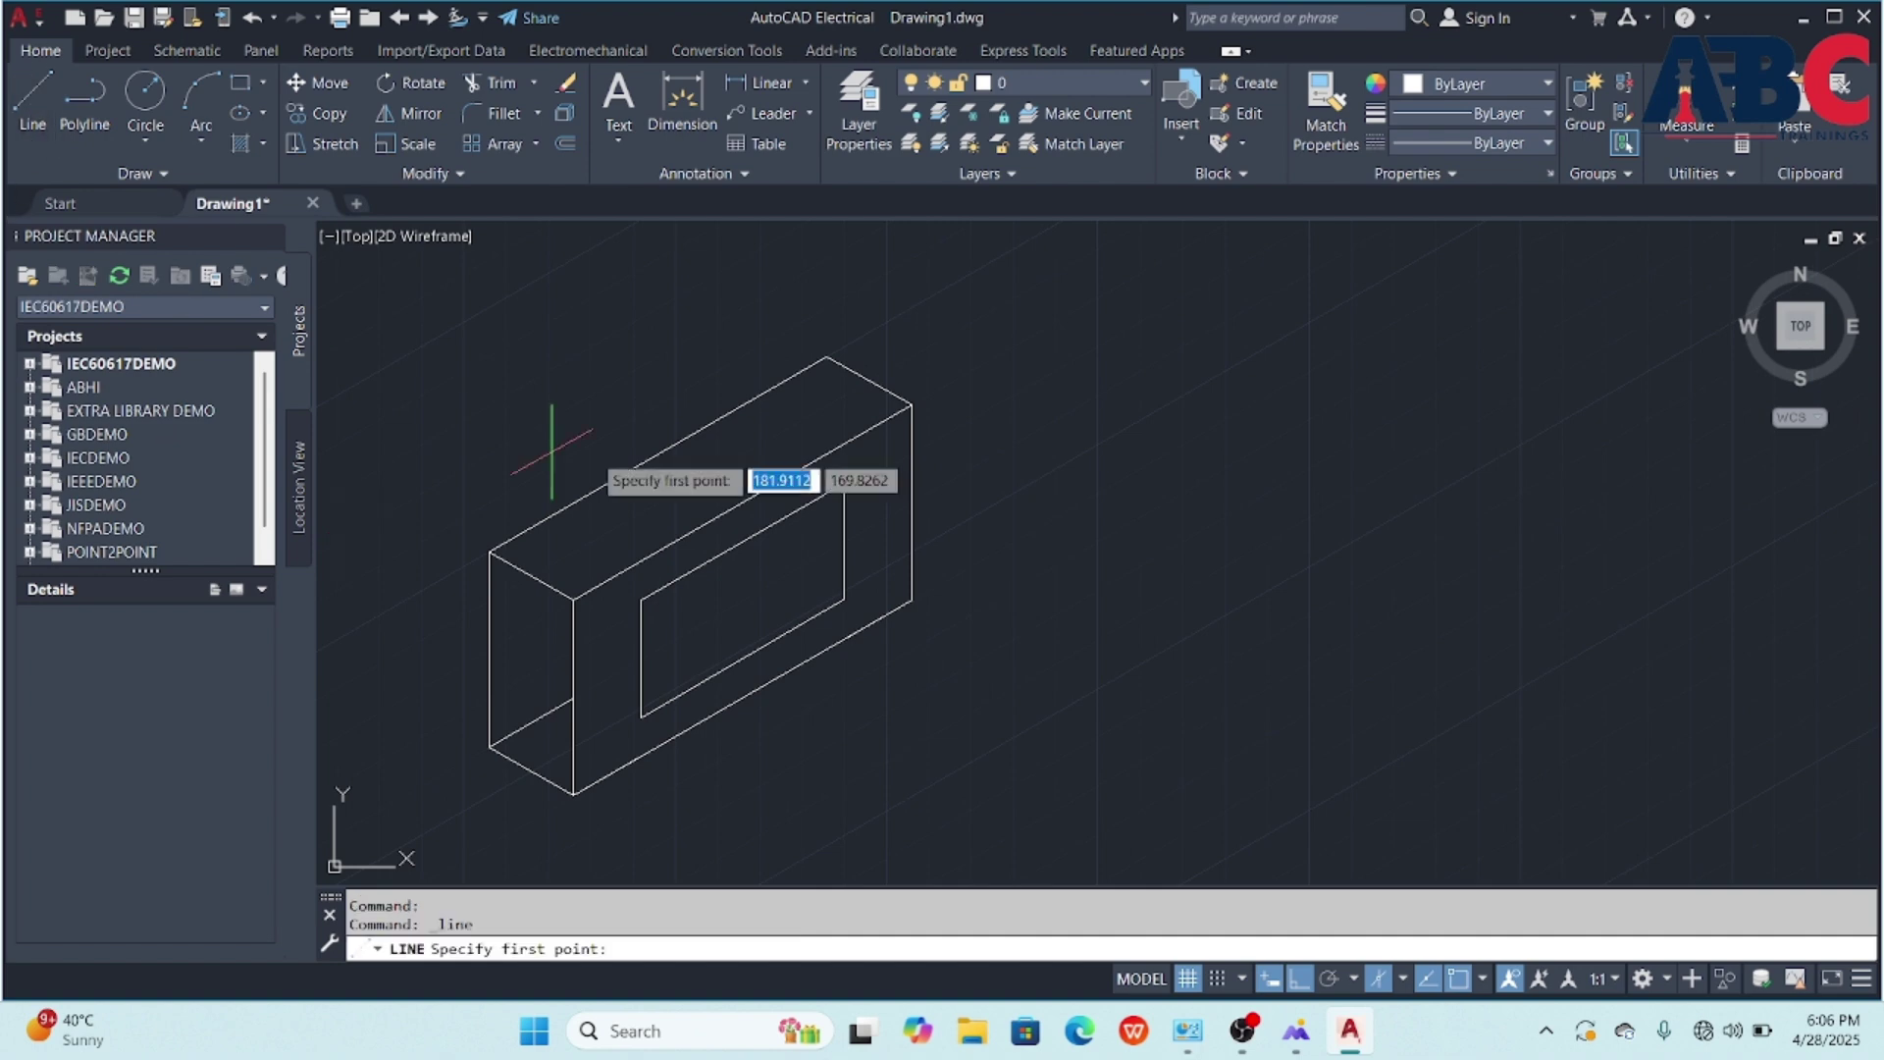
scroll(846, 483, "up", 2)
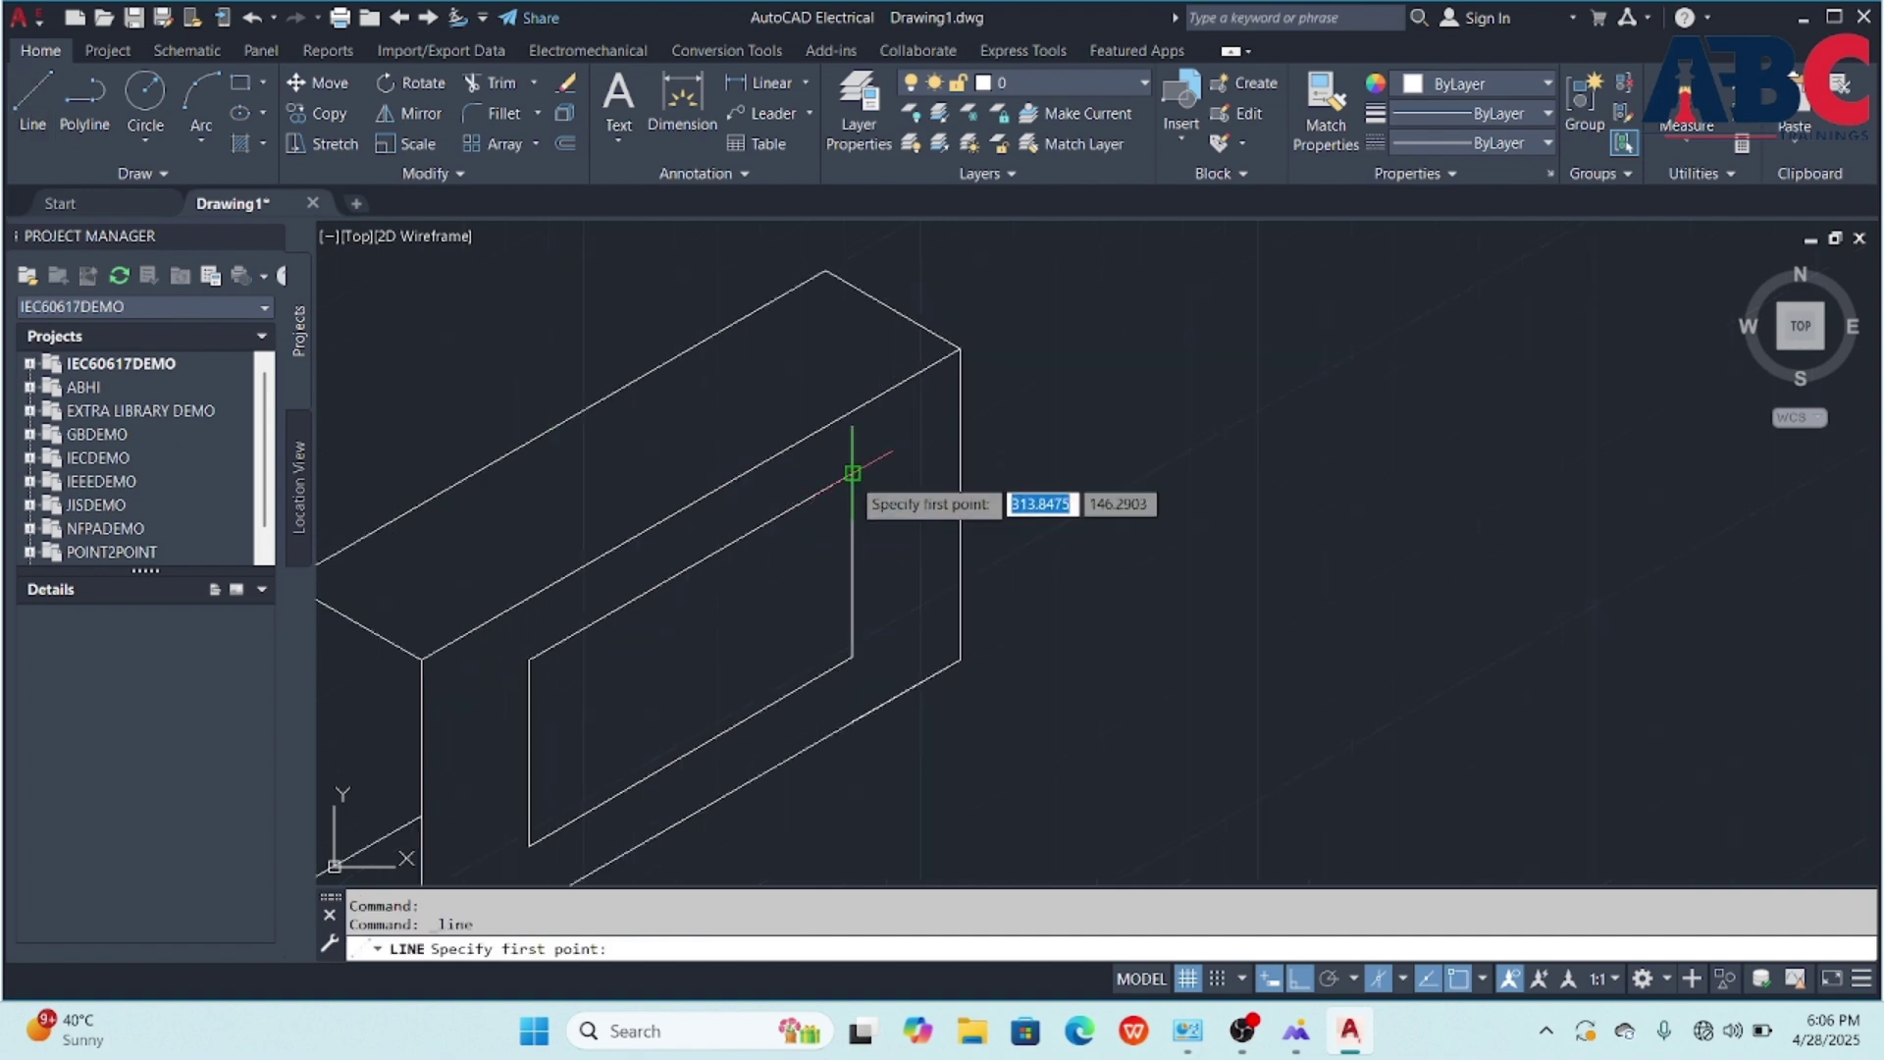
left_click(852, 473)
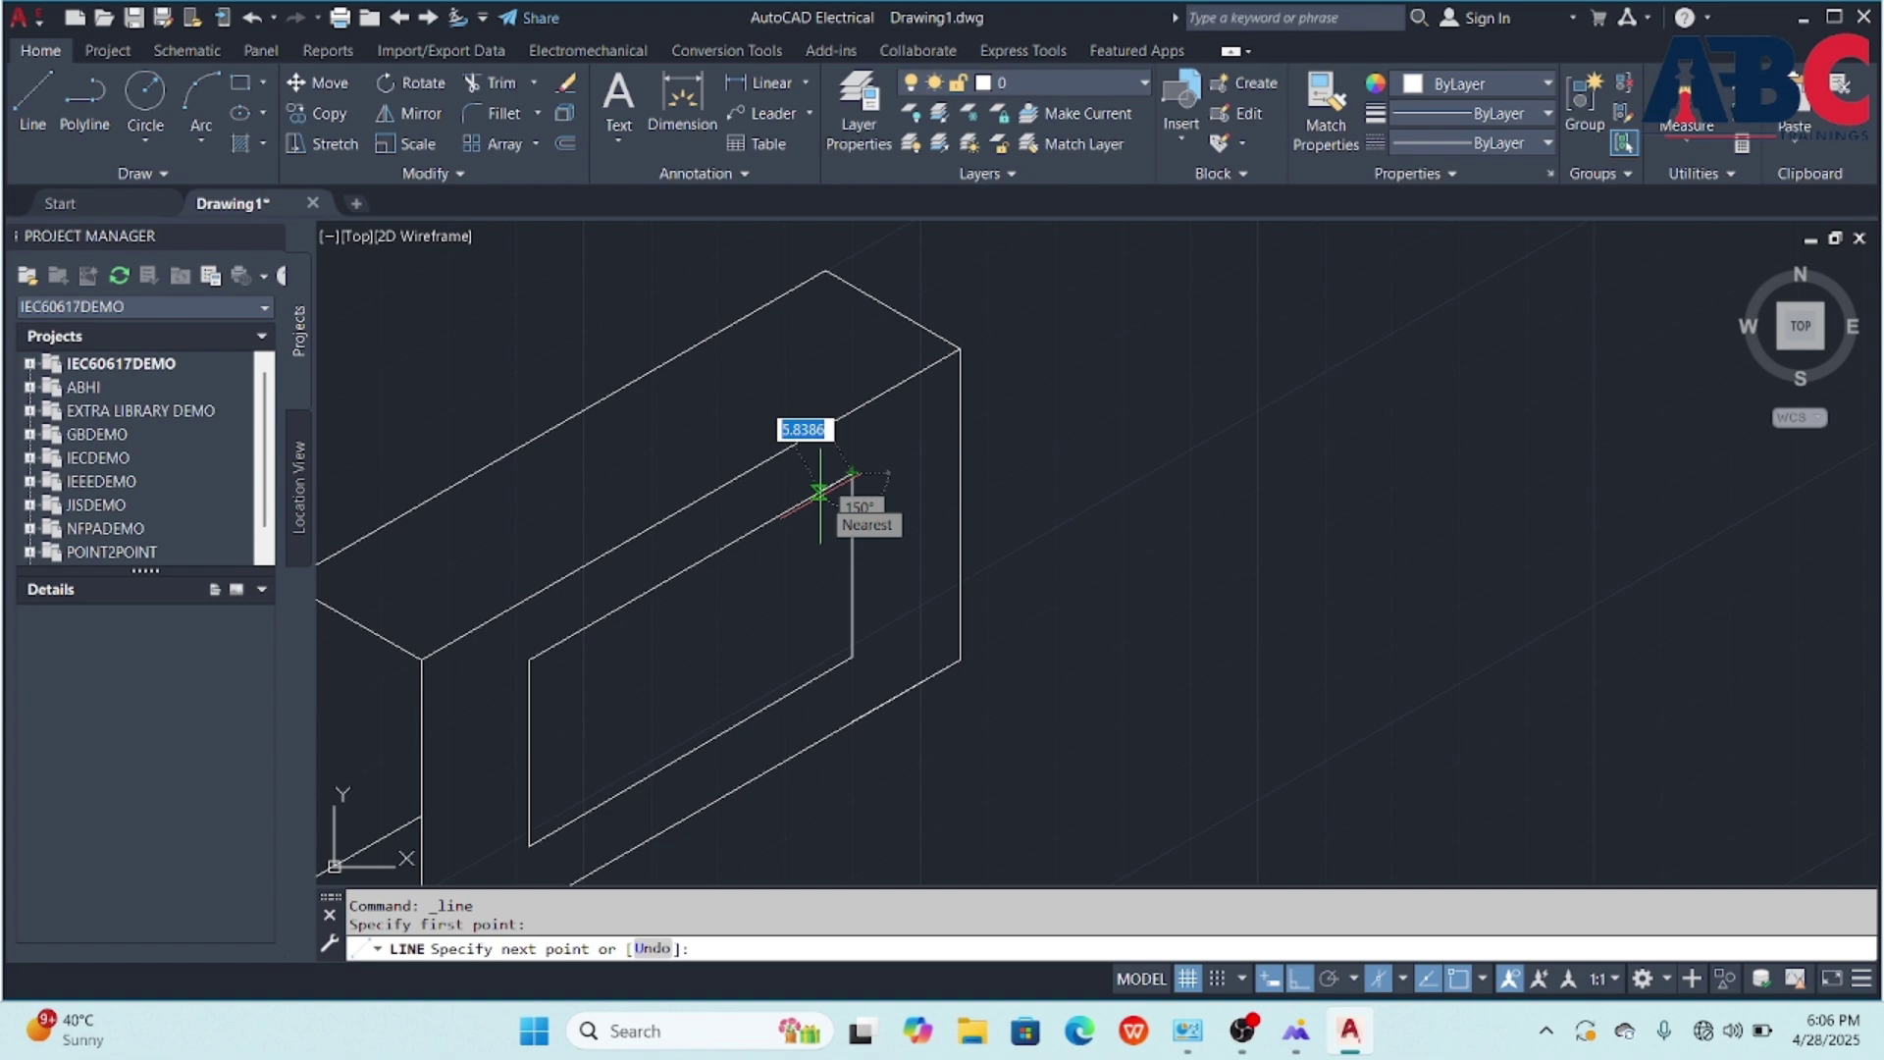
type("5")
key("Return")
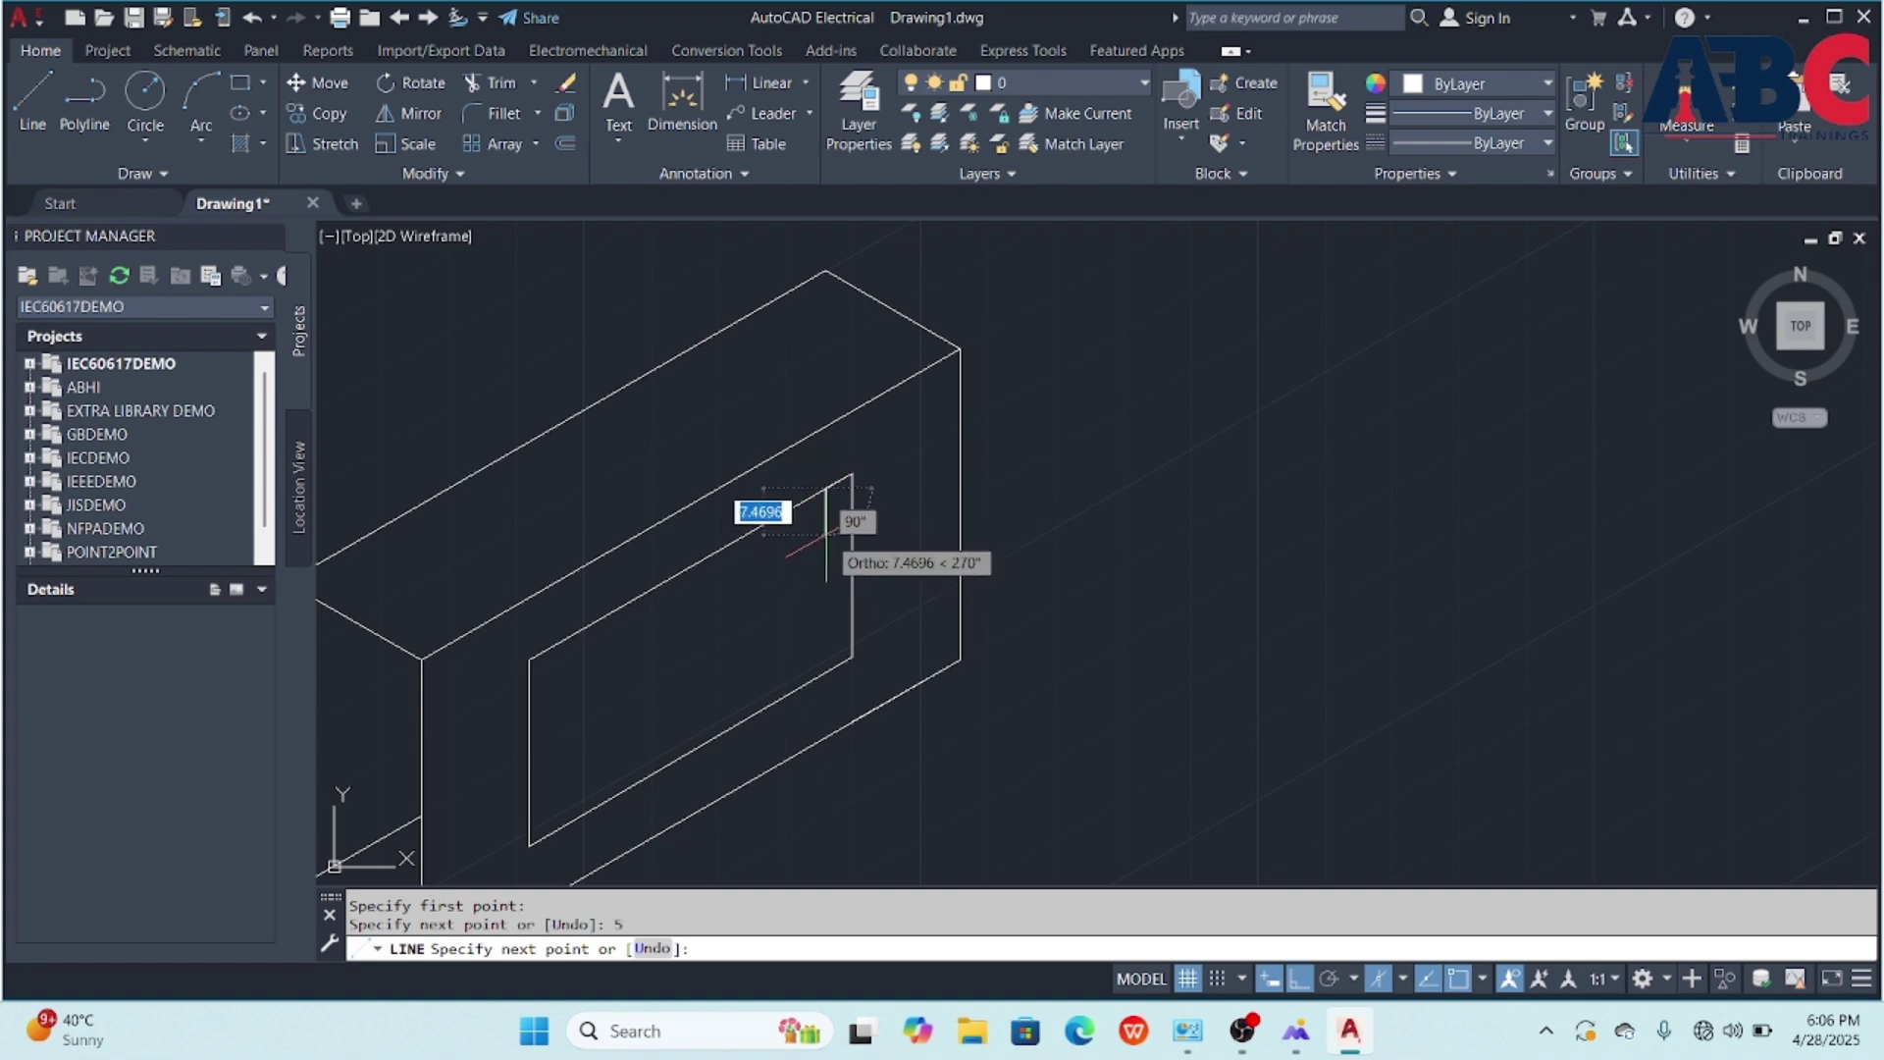
type("5")
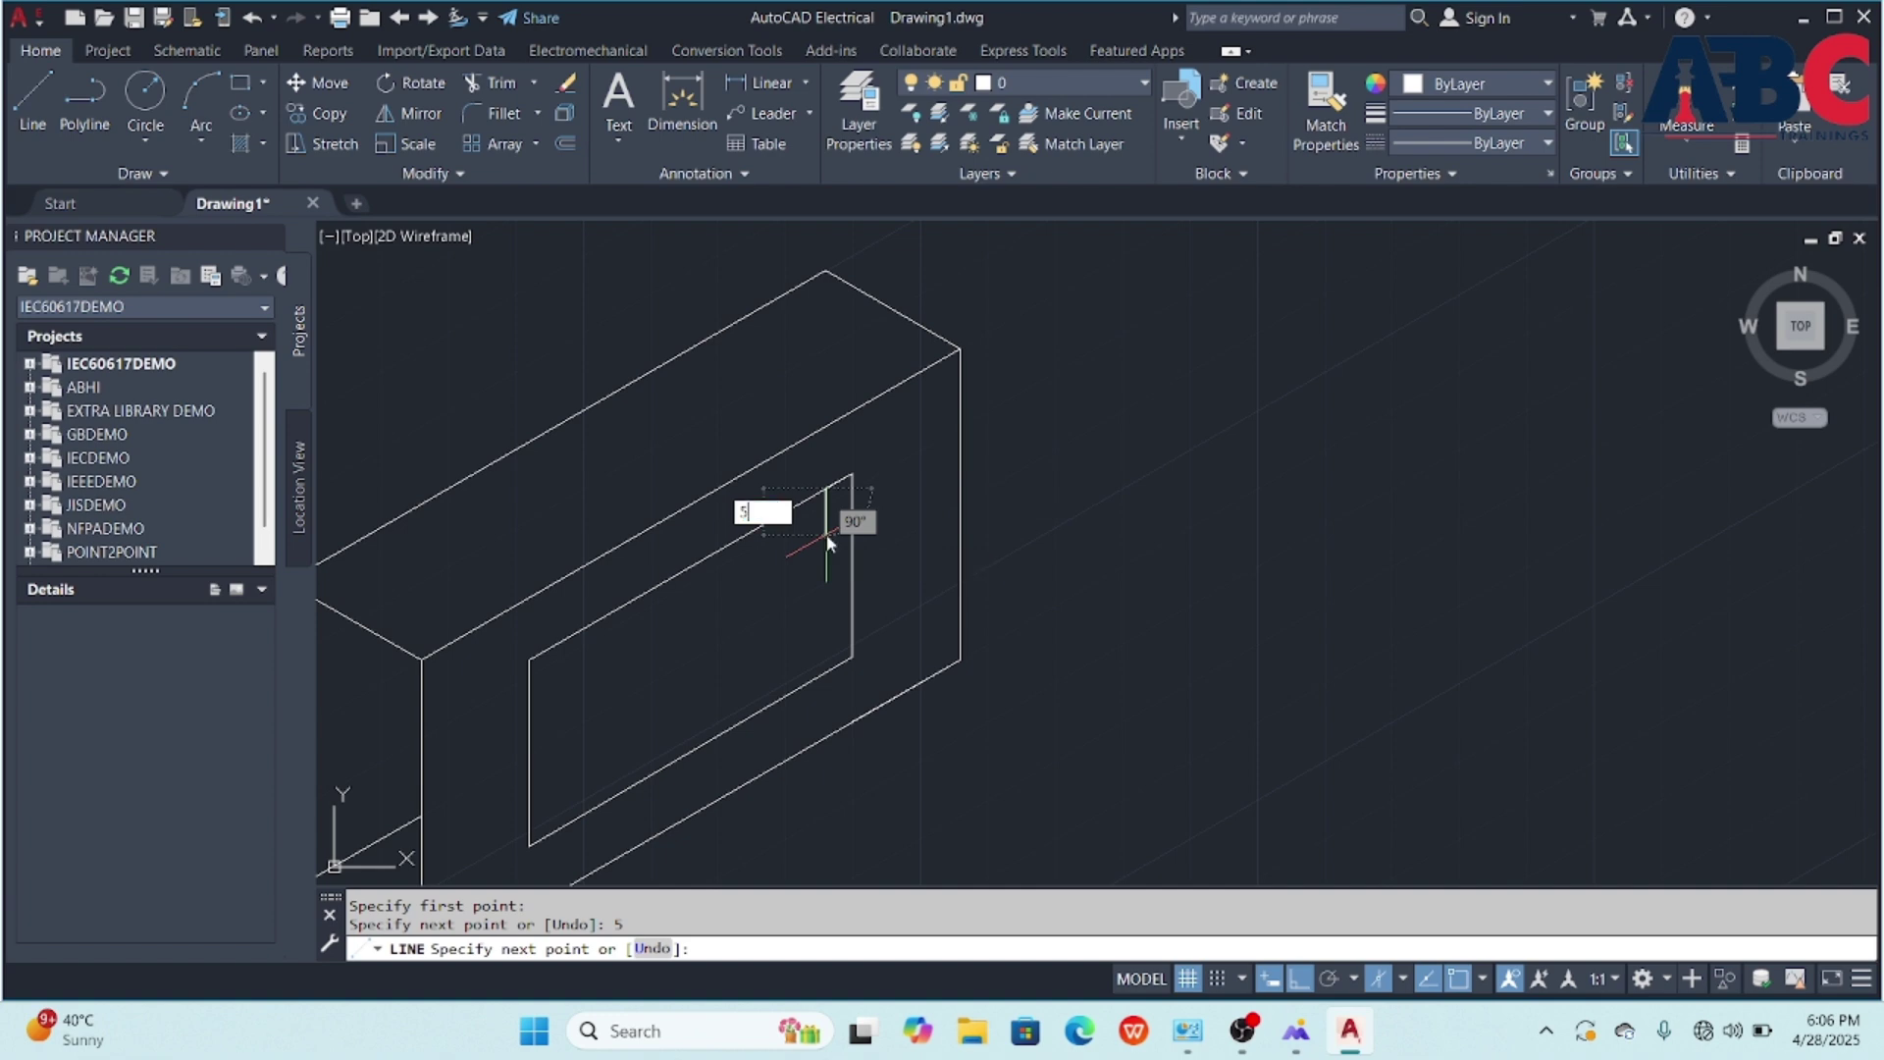
key("Return")
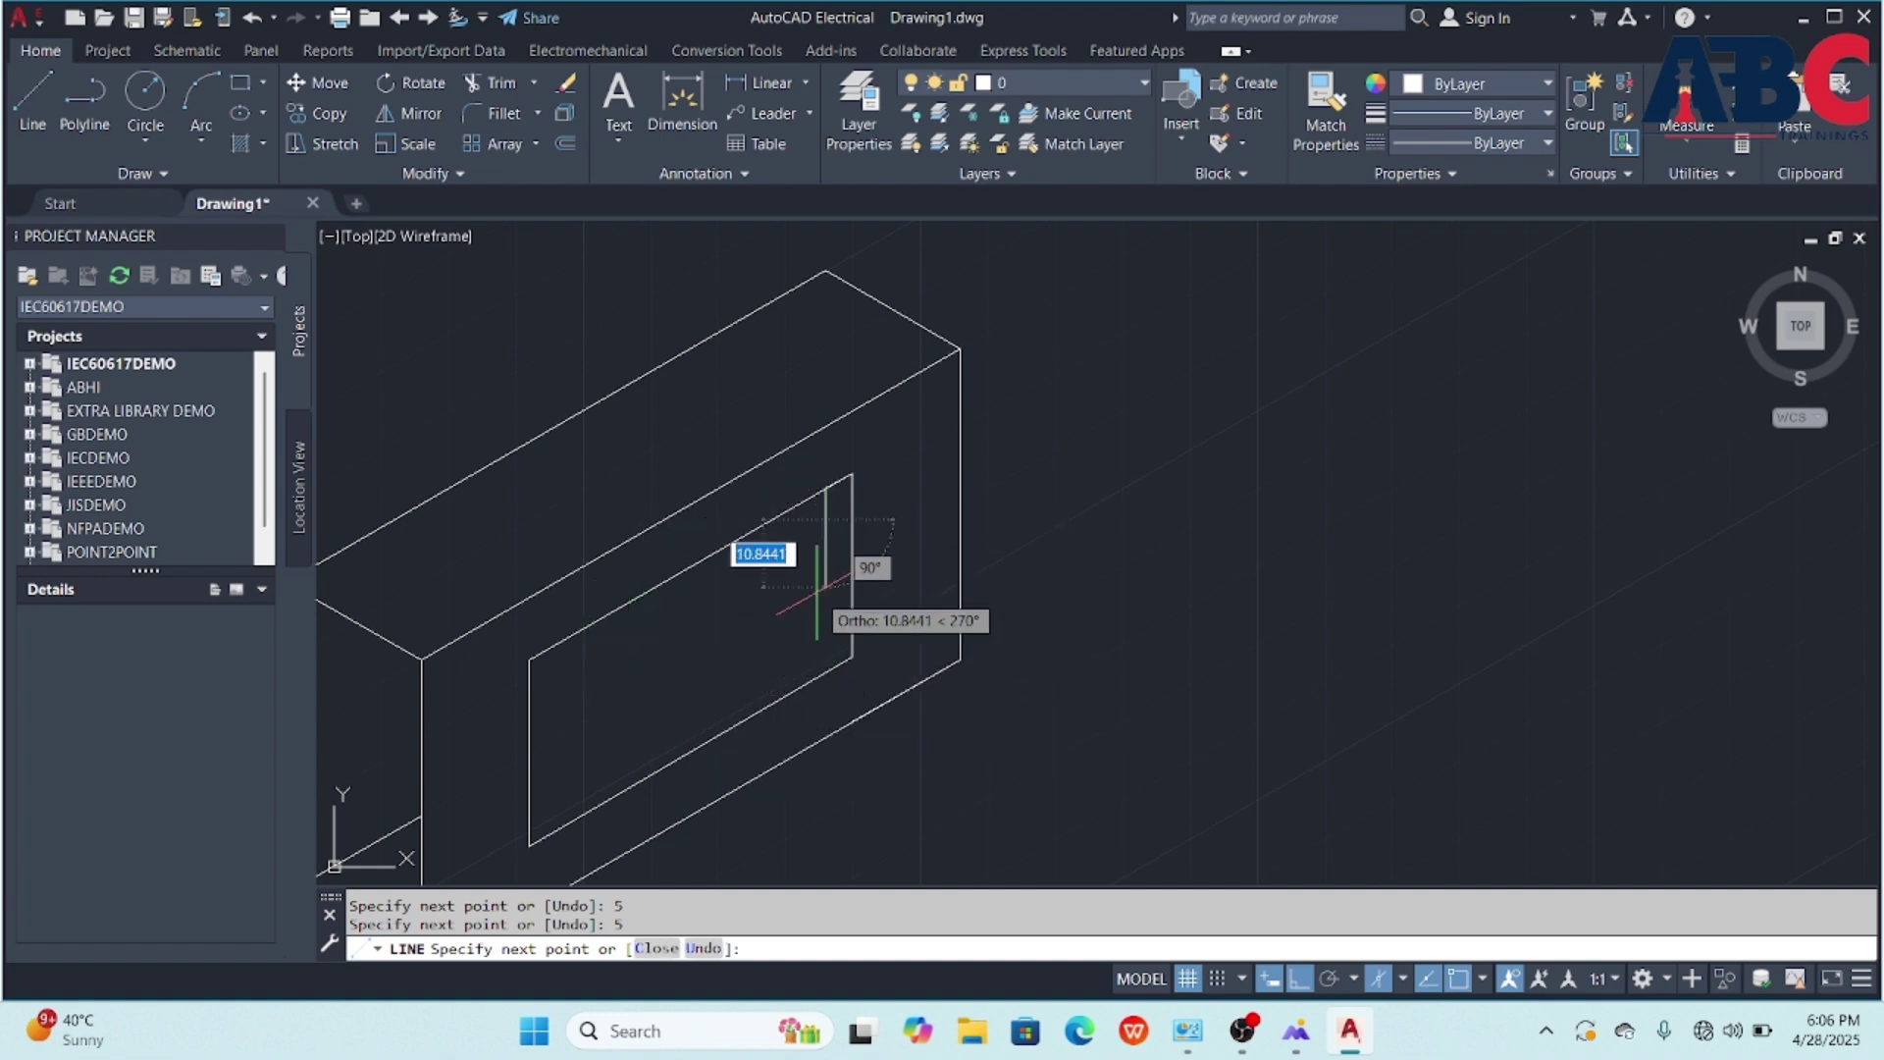
key("Return")
- Draw a 5-unit line from the inset rectangle's upper left corner along its top edge, continuing 5 units downward
left_click(32, 99)
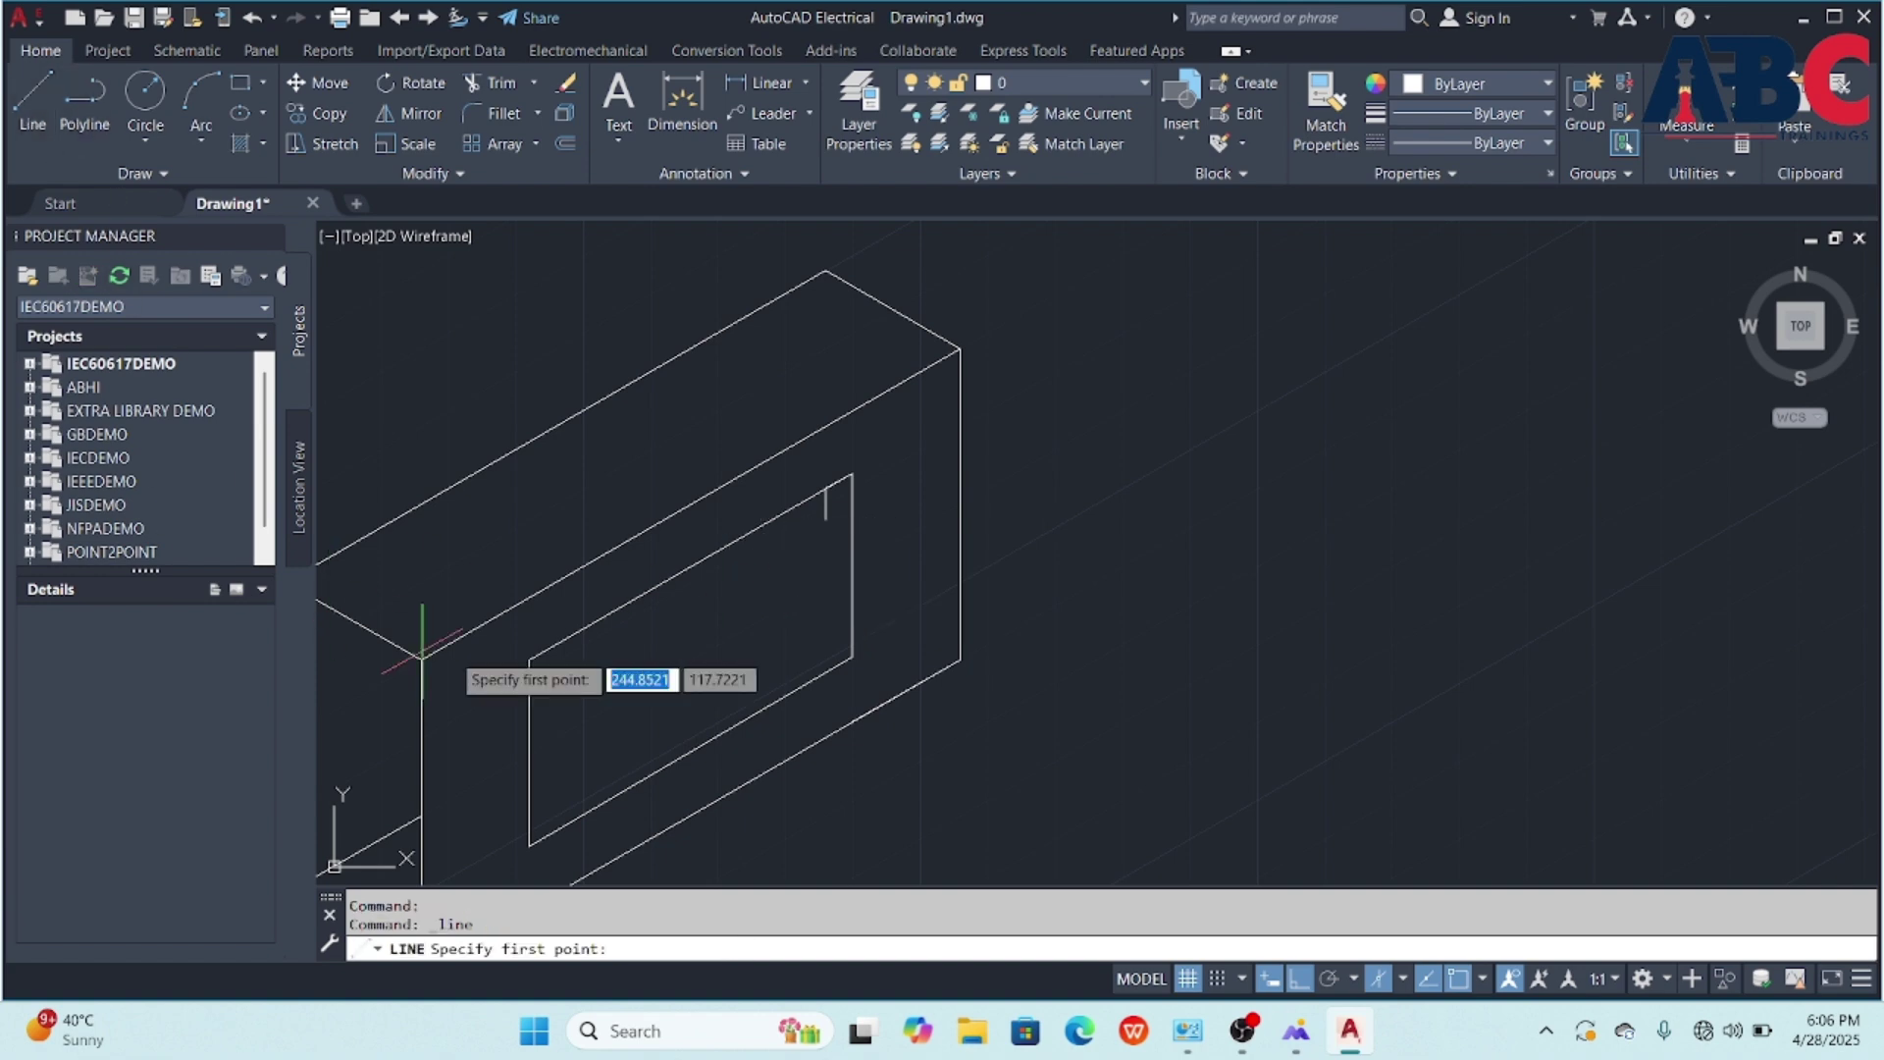
left_click(529, 659)
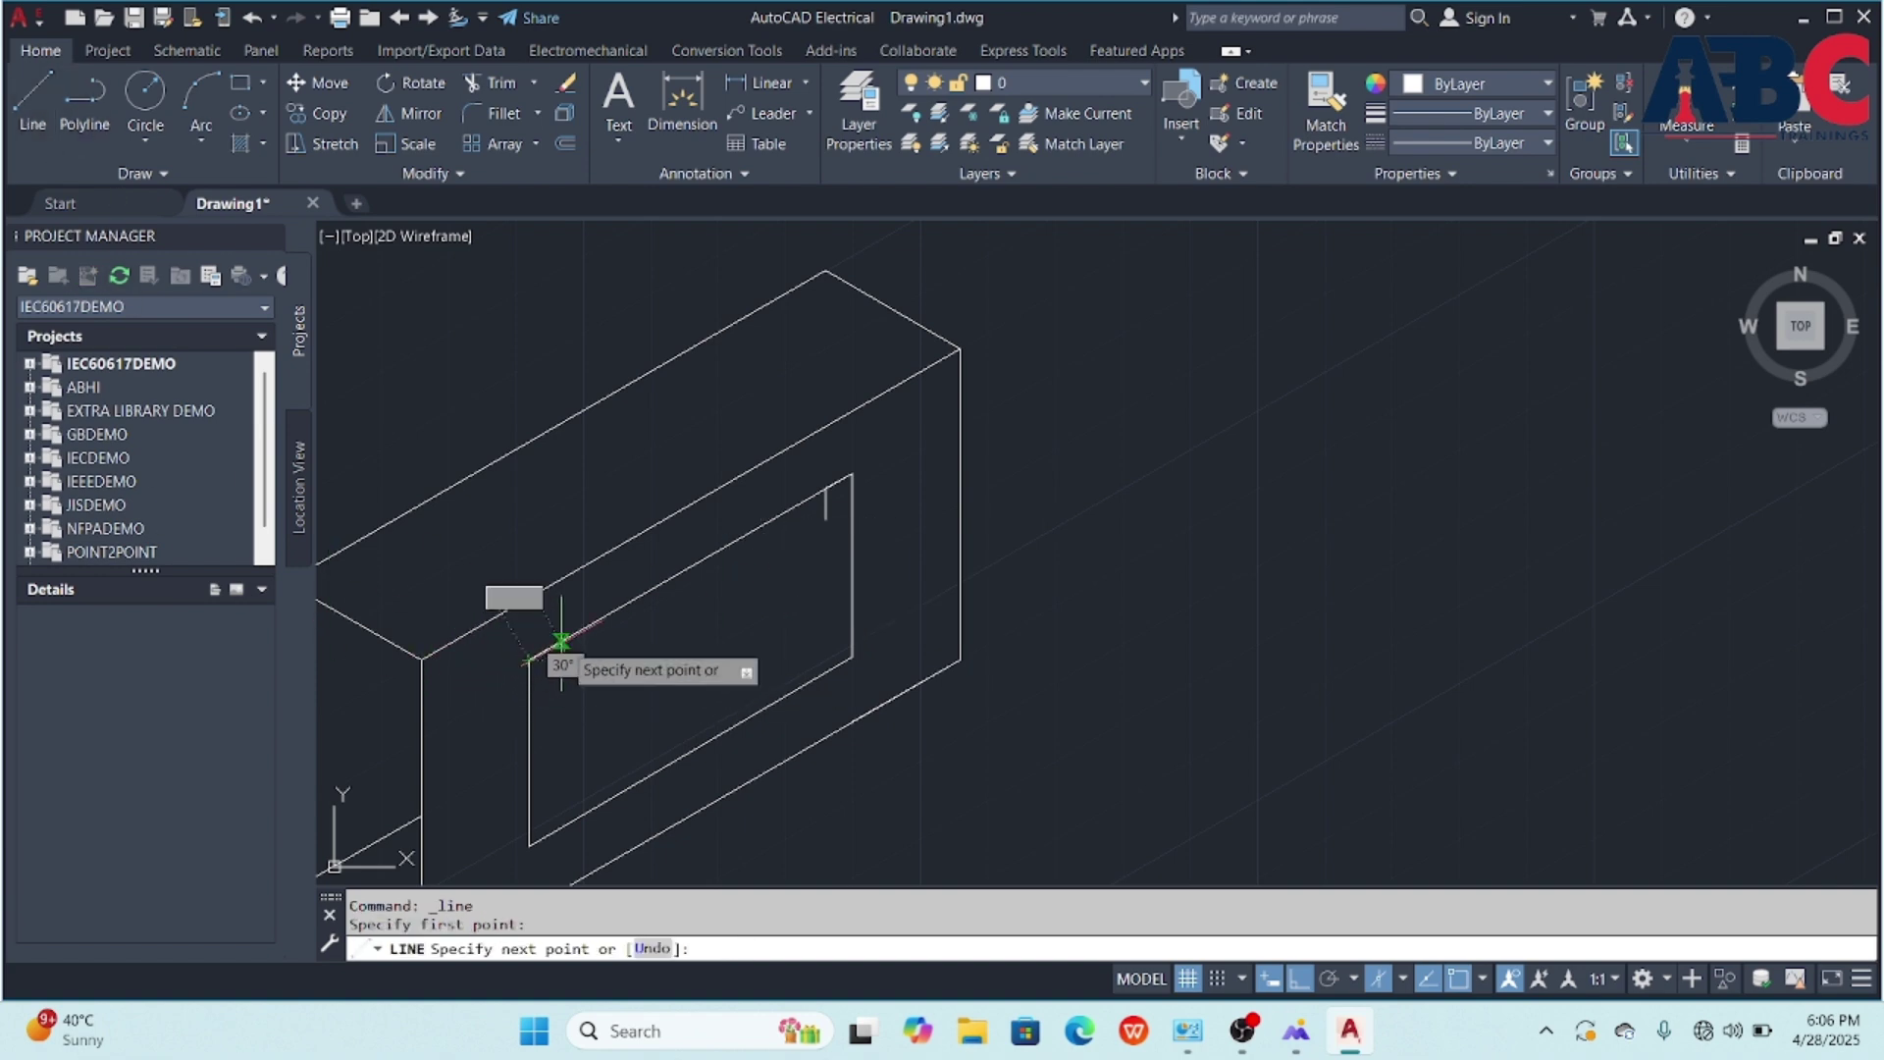
type("5")
key("Return")
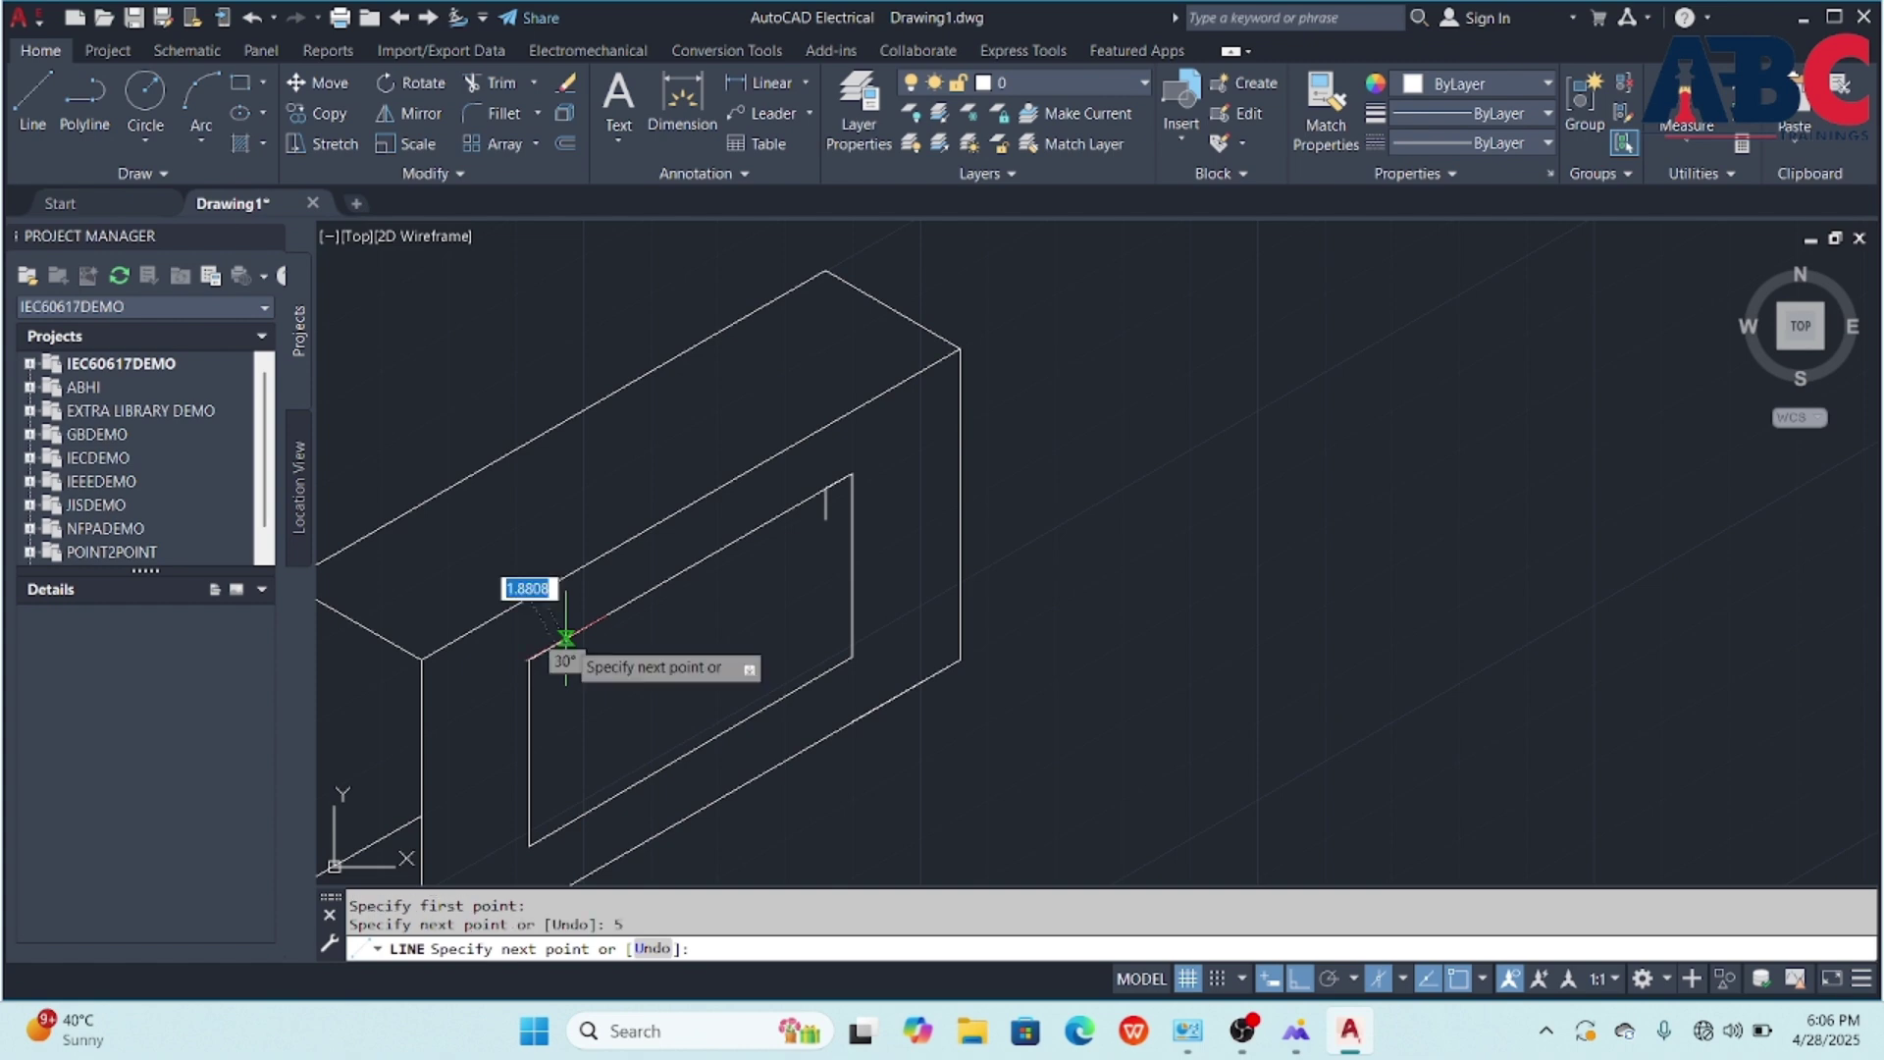
type("5")
key("Return")
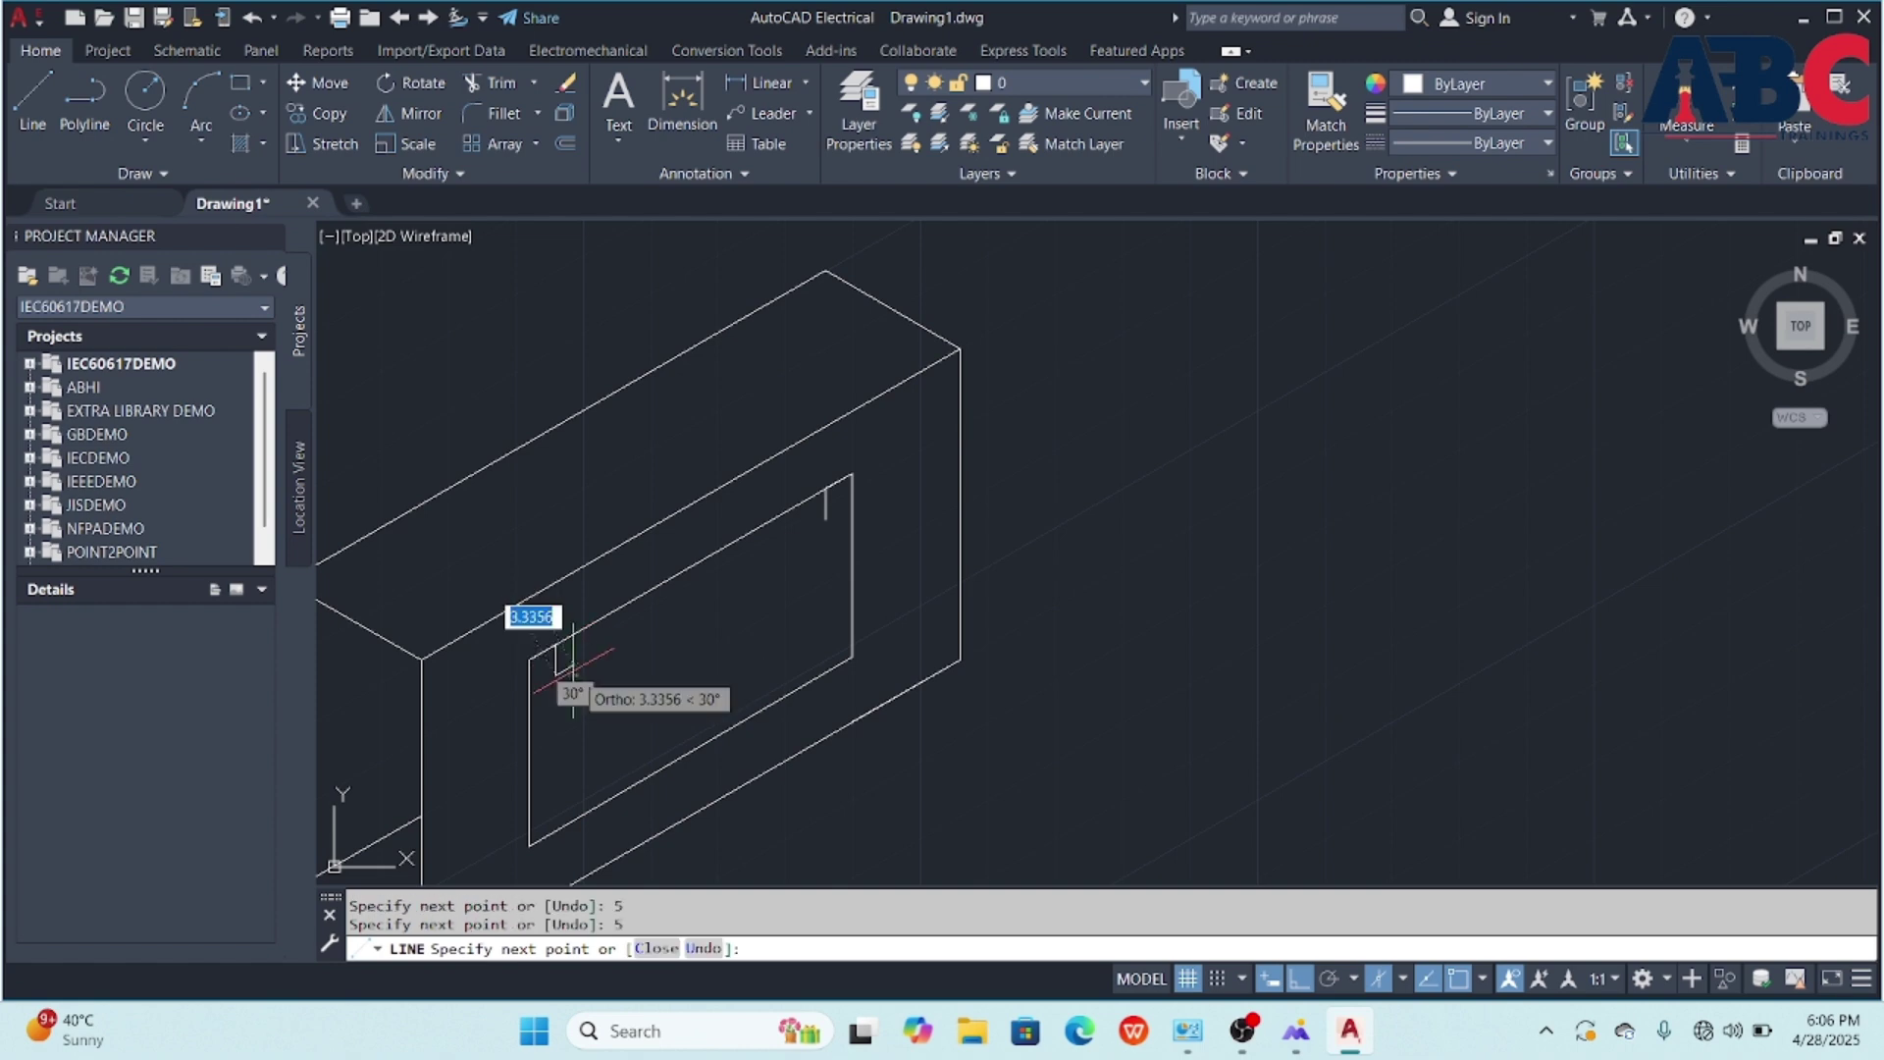
key("Return")
- Draw a 5-unit line from the inset rectangle's lower left corner along its bottom edge, continuing 5 units upward
left_click(33, 98)
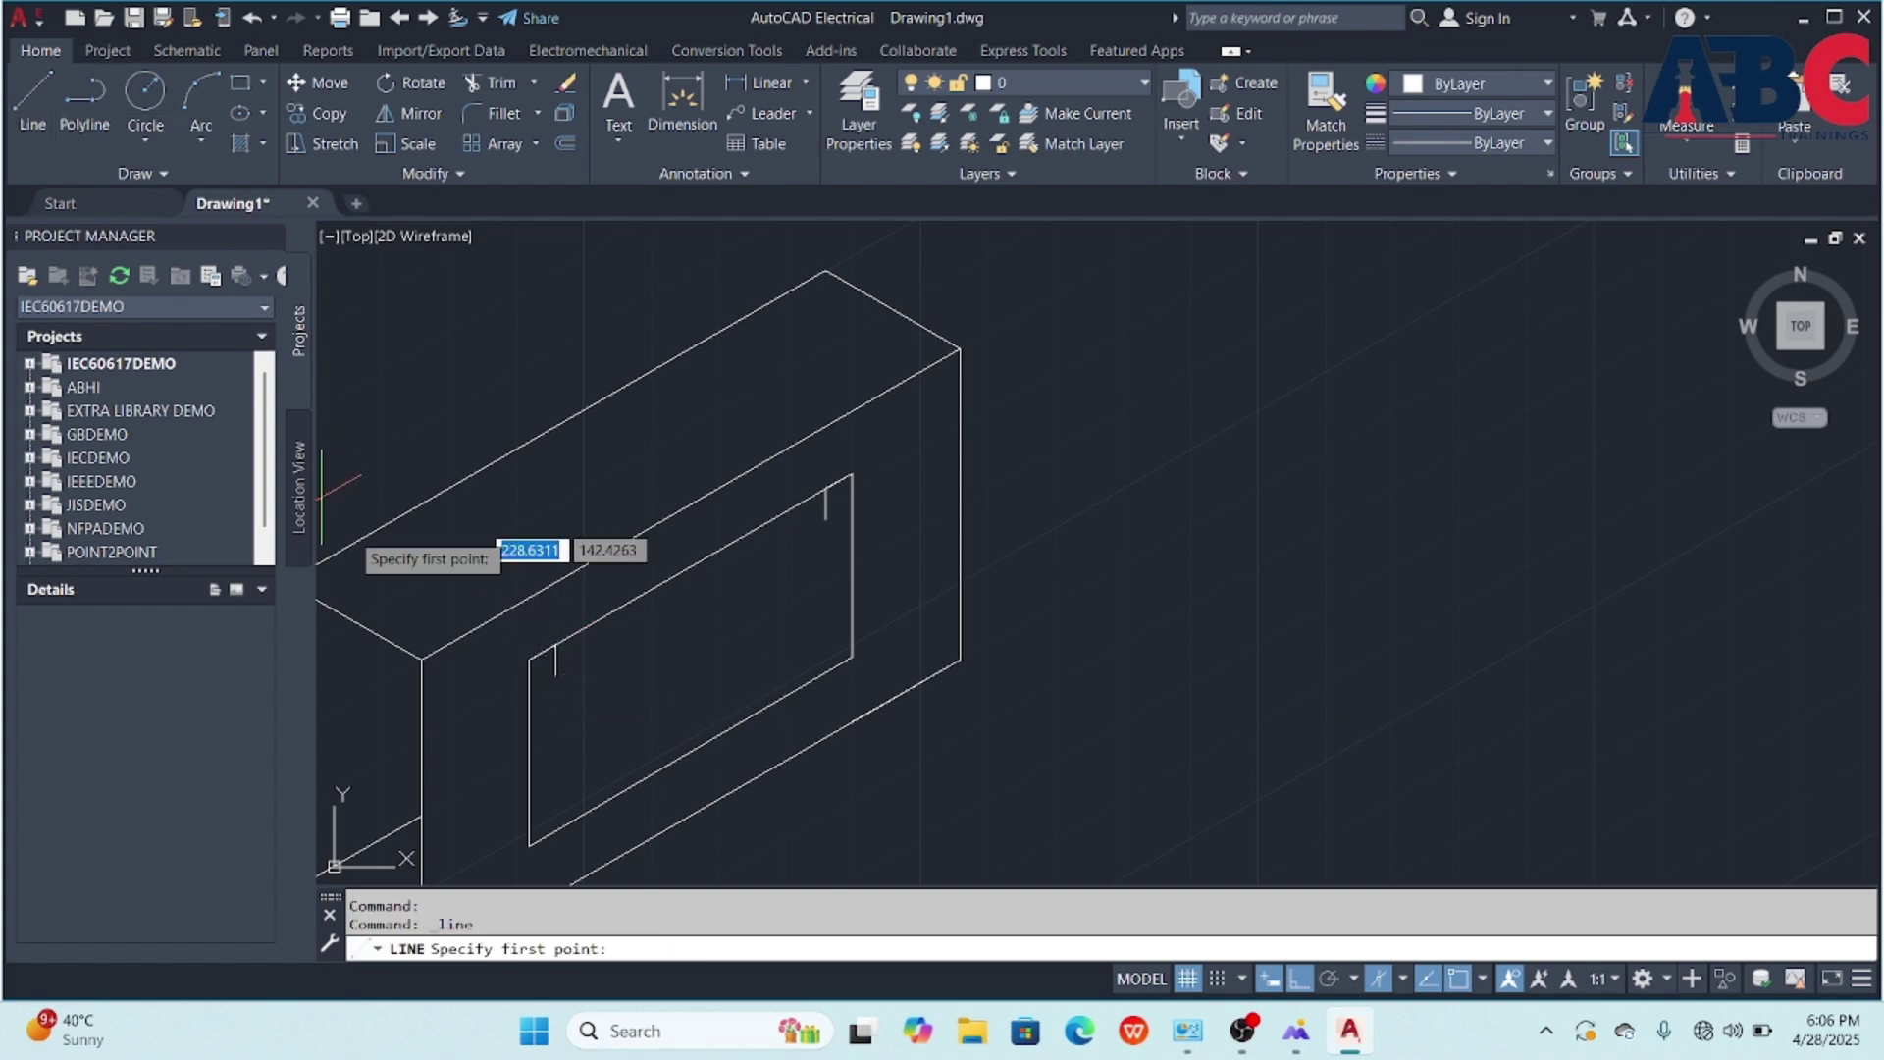
middle_click_drag(555, 776, 553, 692)
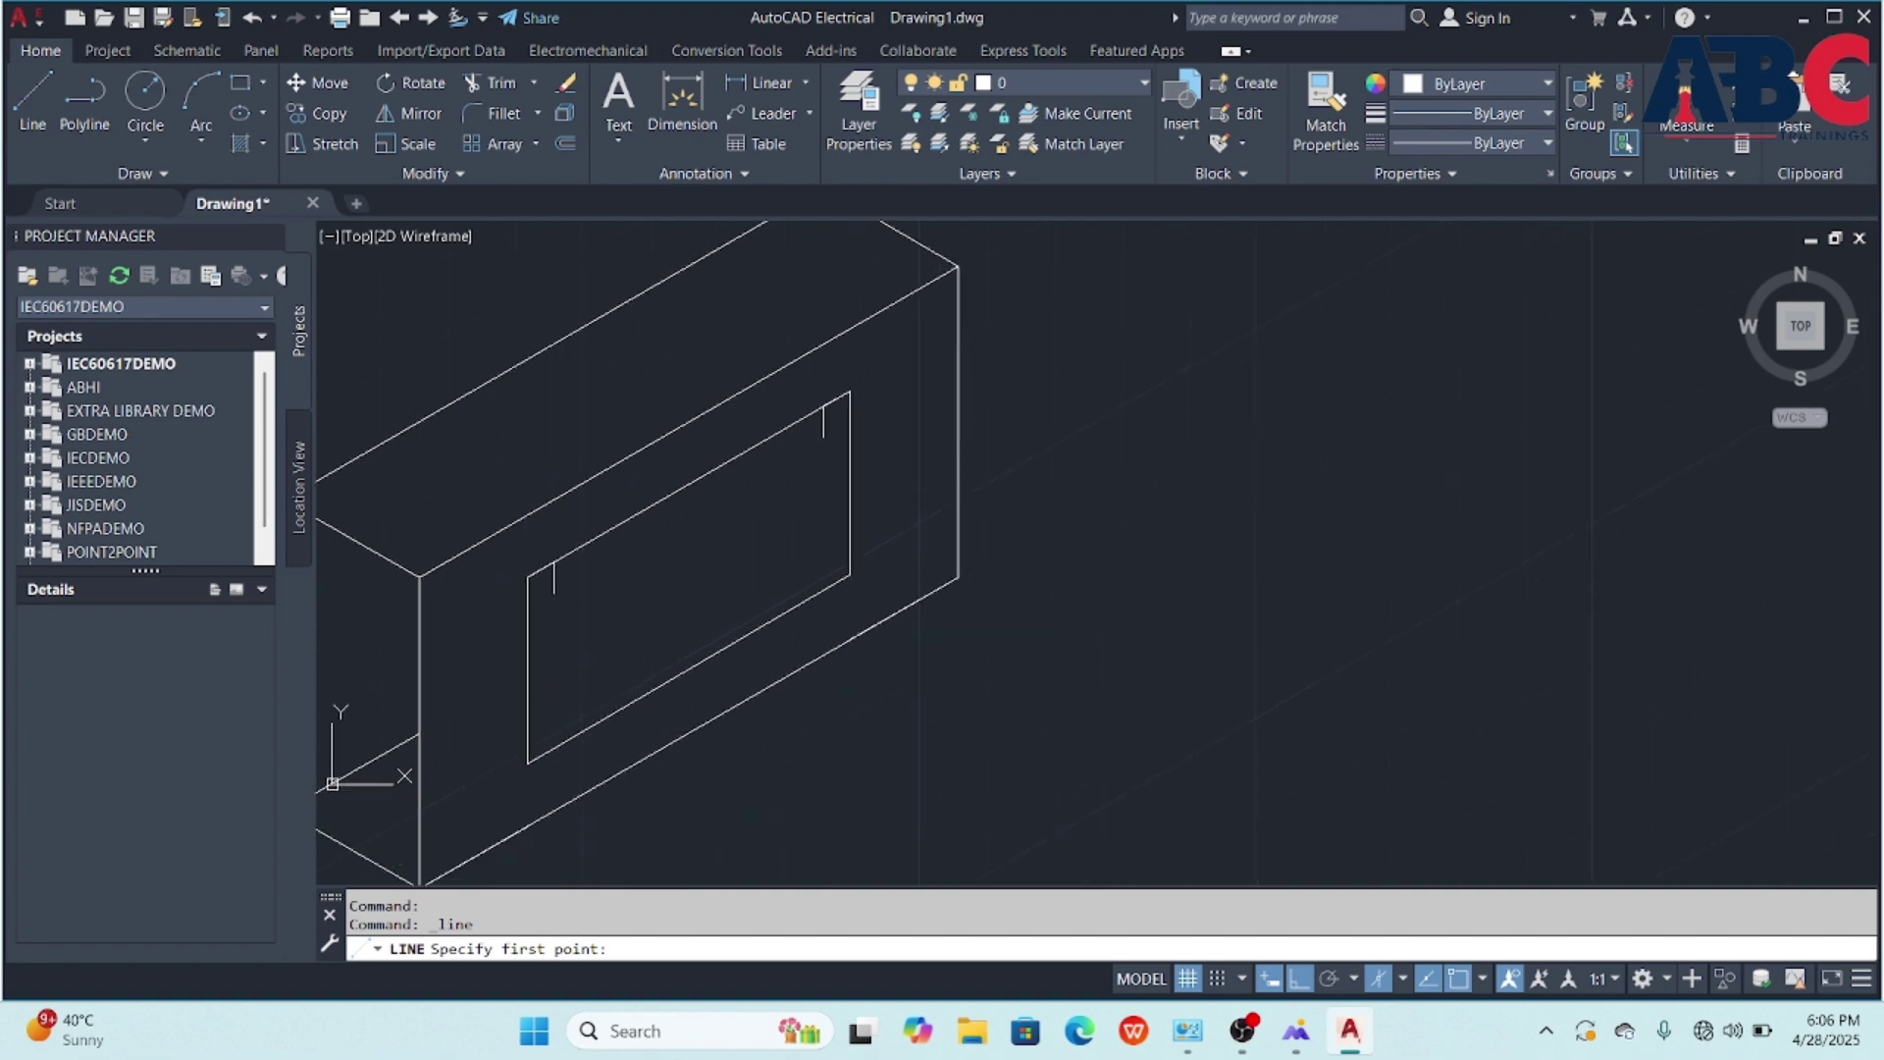
left_click(527, 764)
type("5")
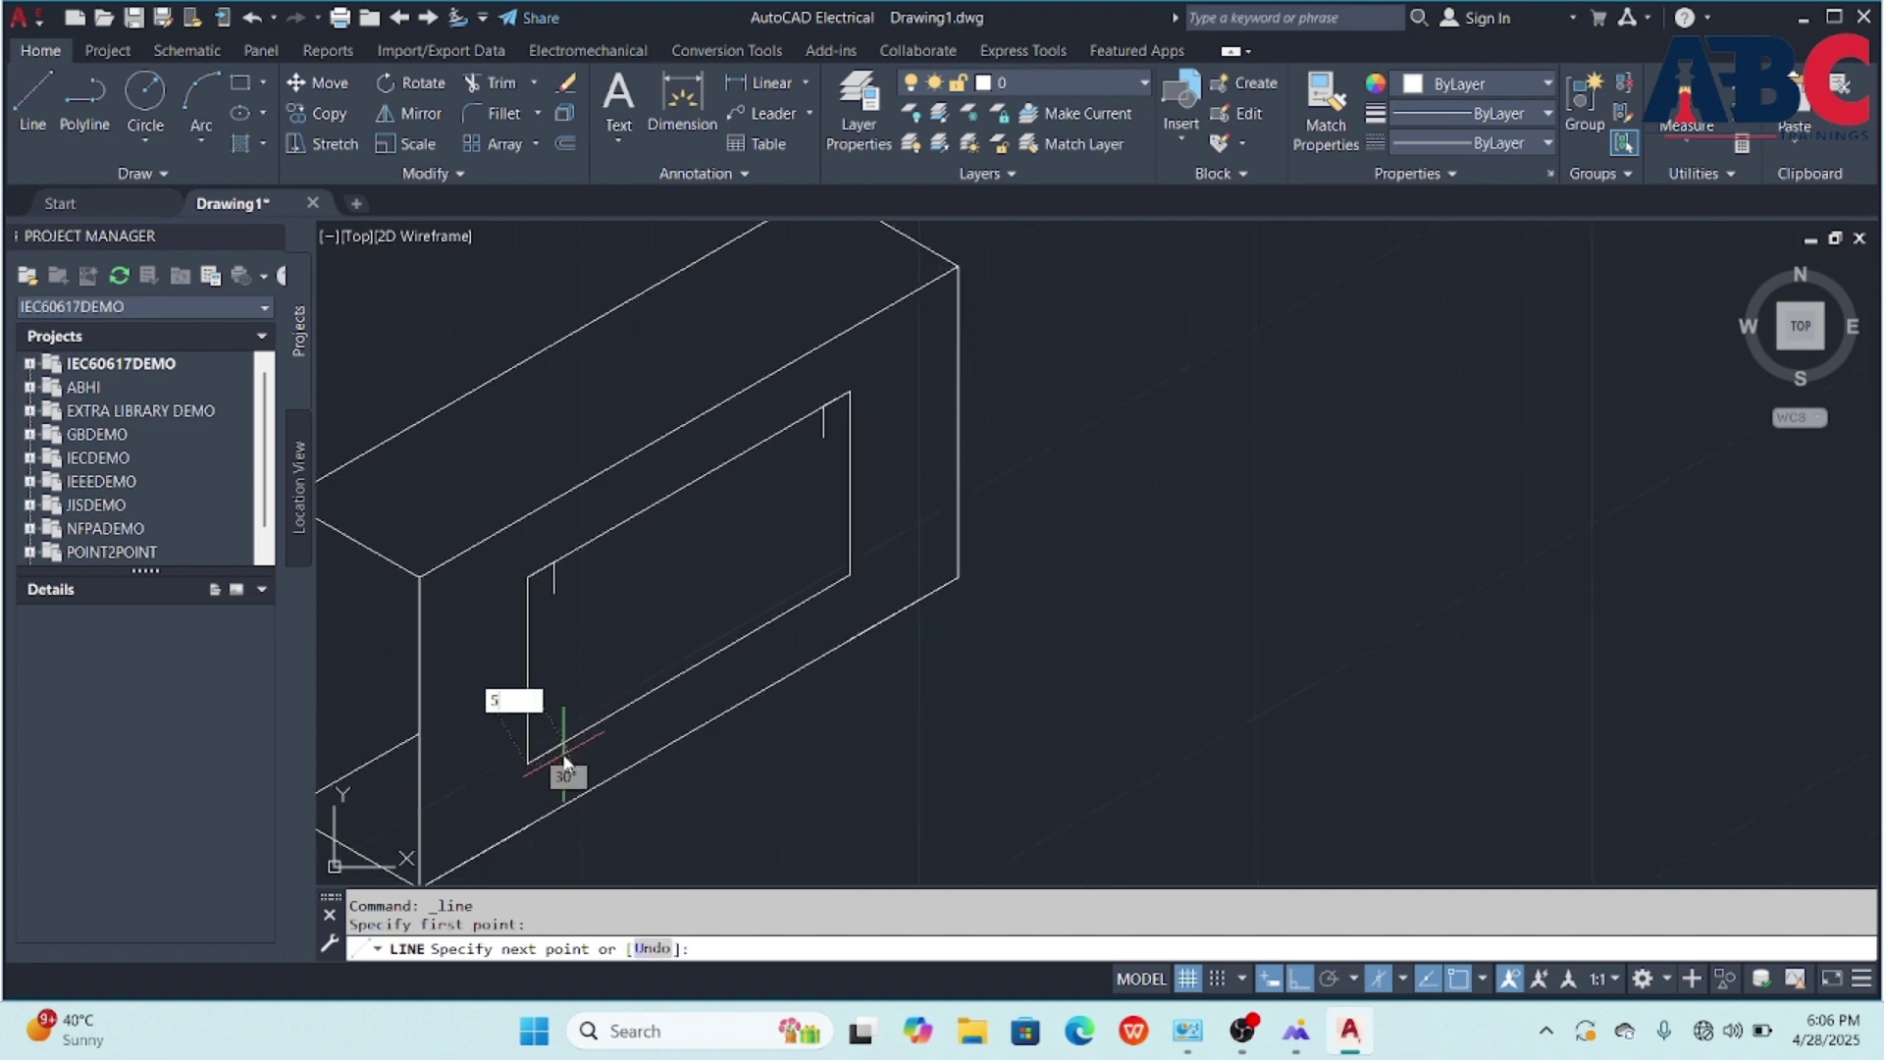
key("Return")
type("5")
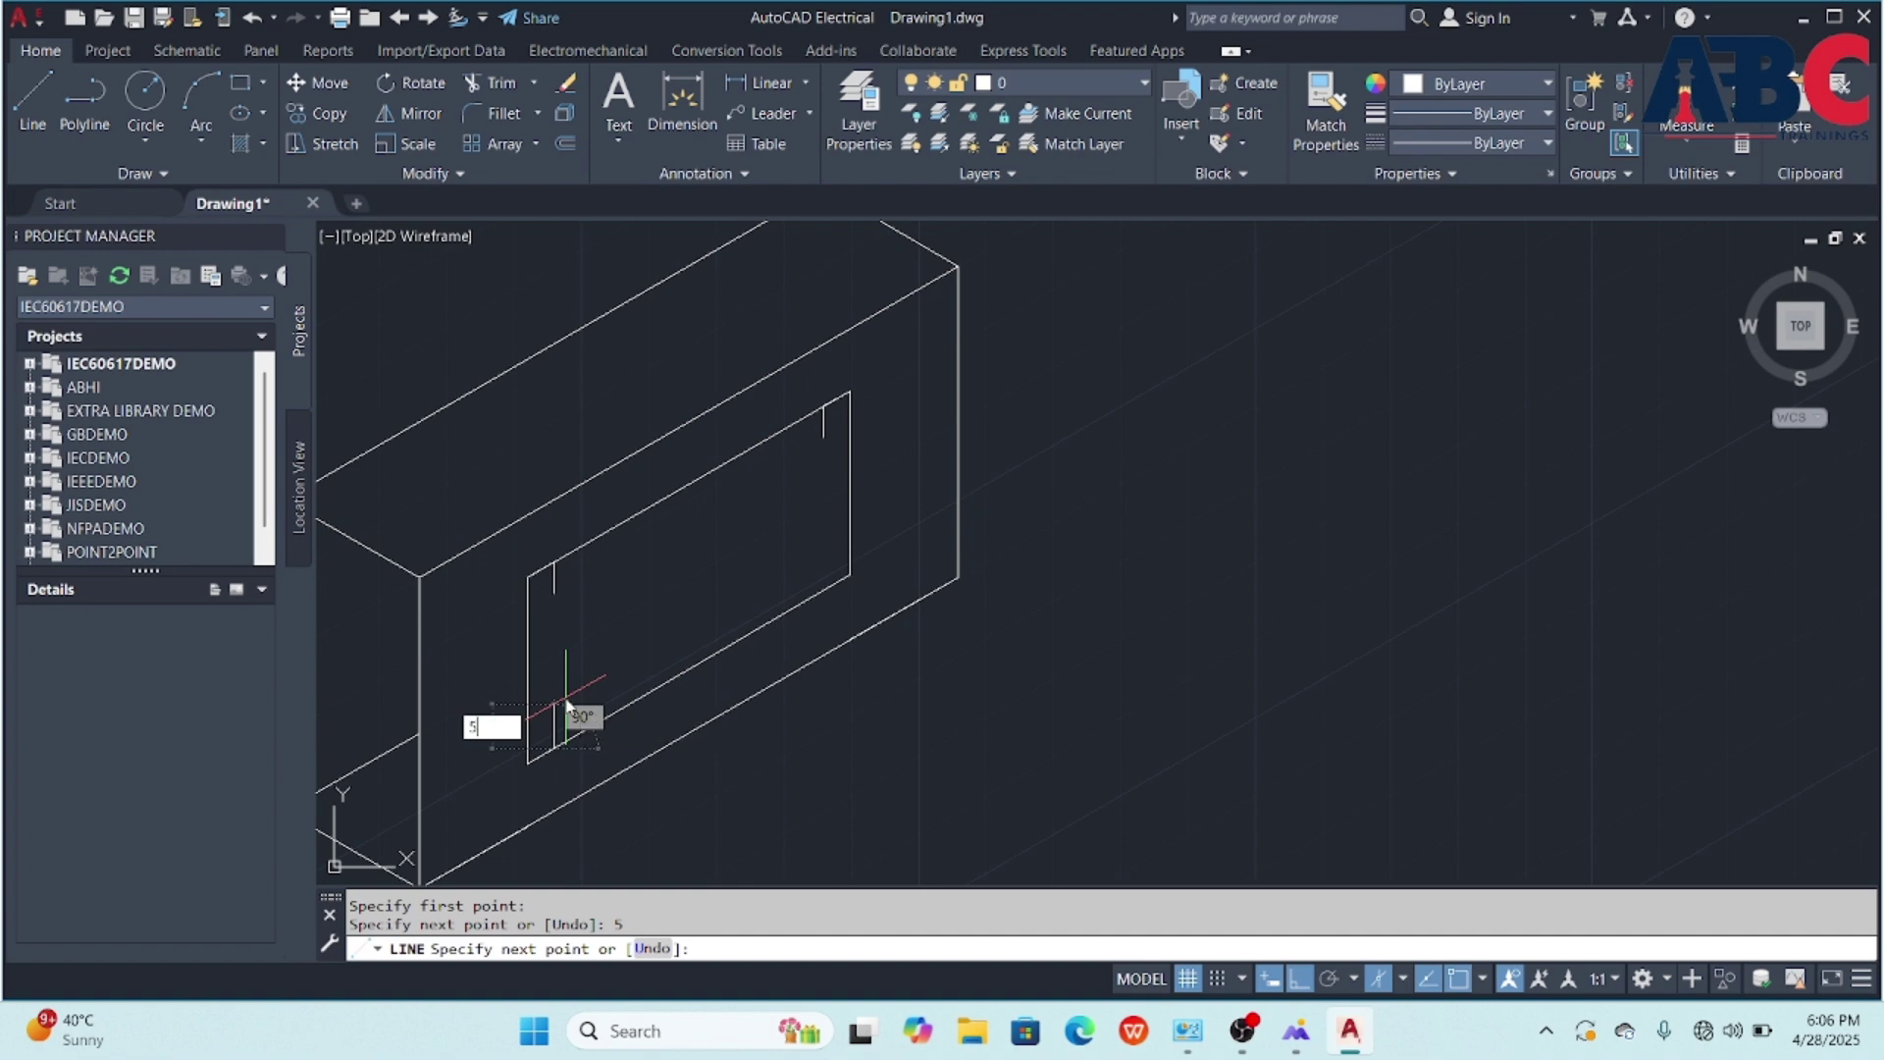
key("Return")
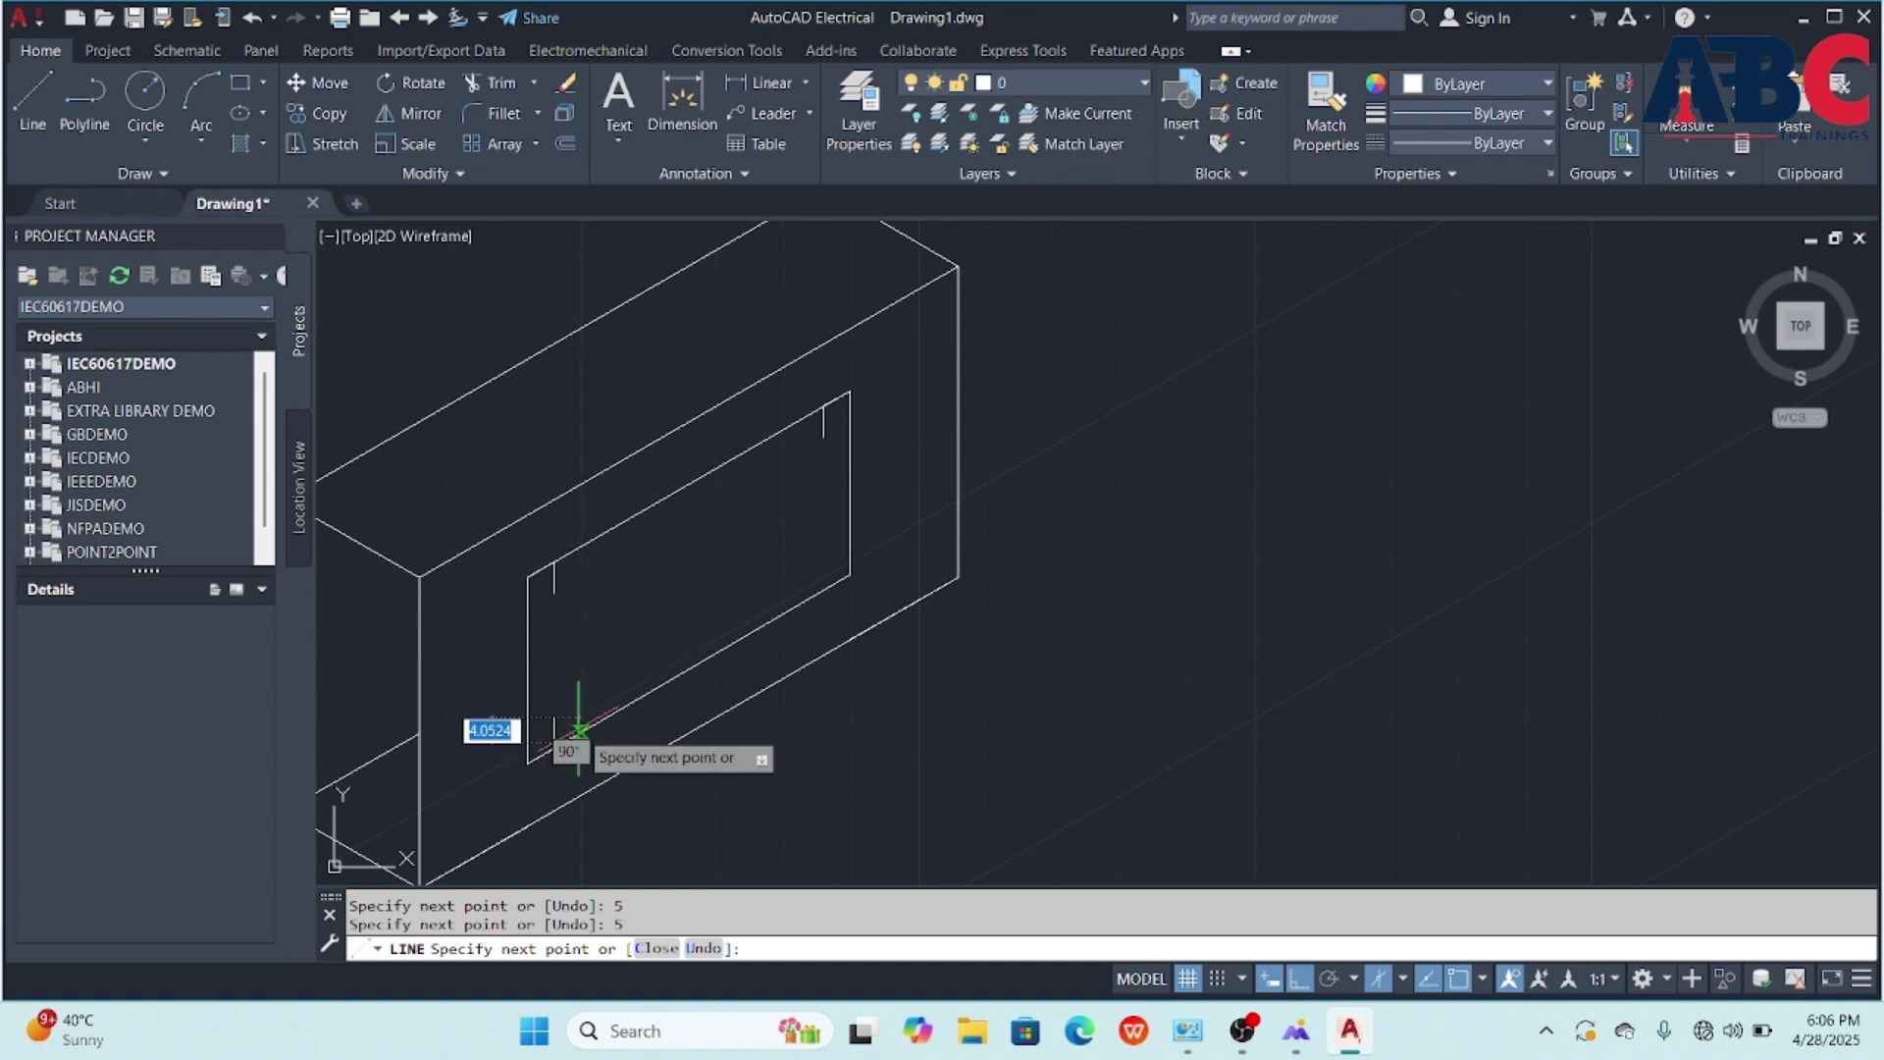
key("Return")
- Draw a 5-unit line from the inset rectangle's lower right corner back along its bottom edge, continuing 5 units upward
key("Return")
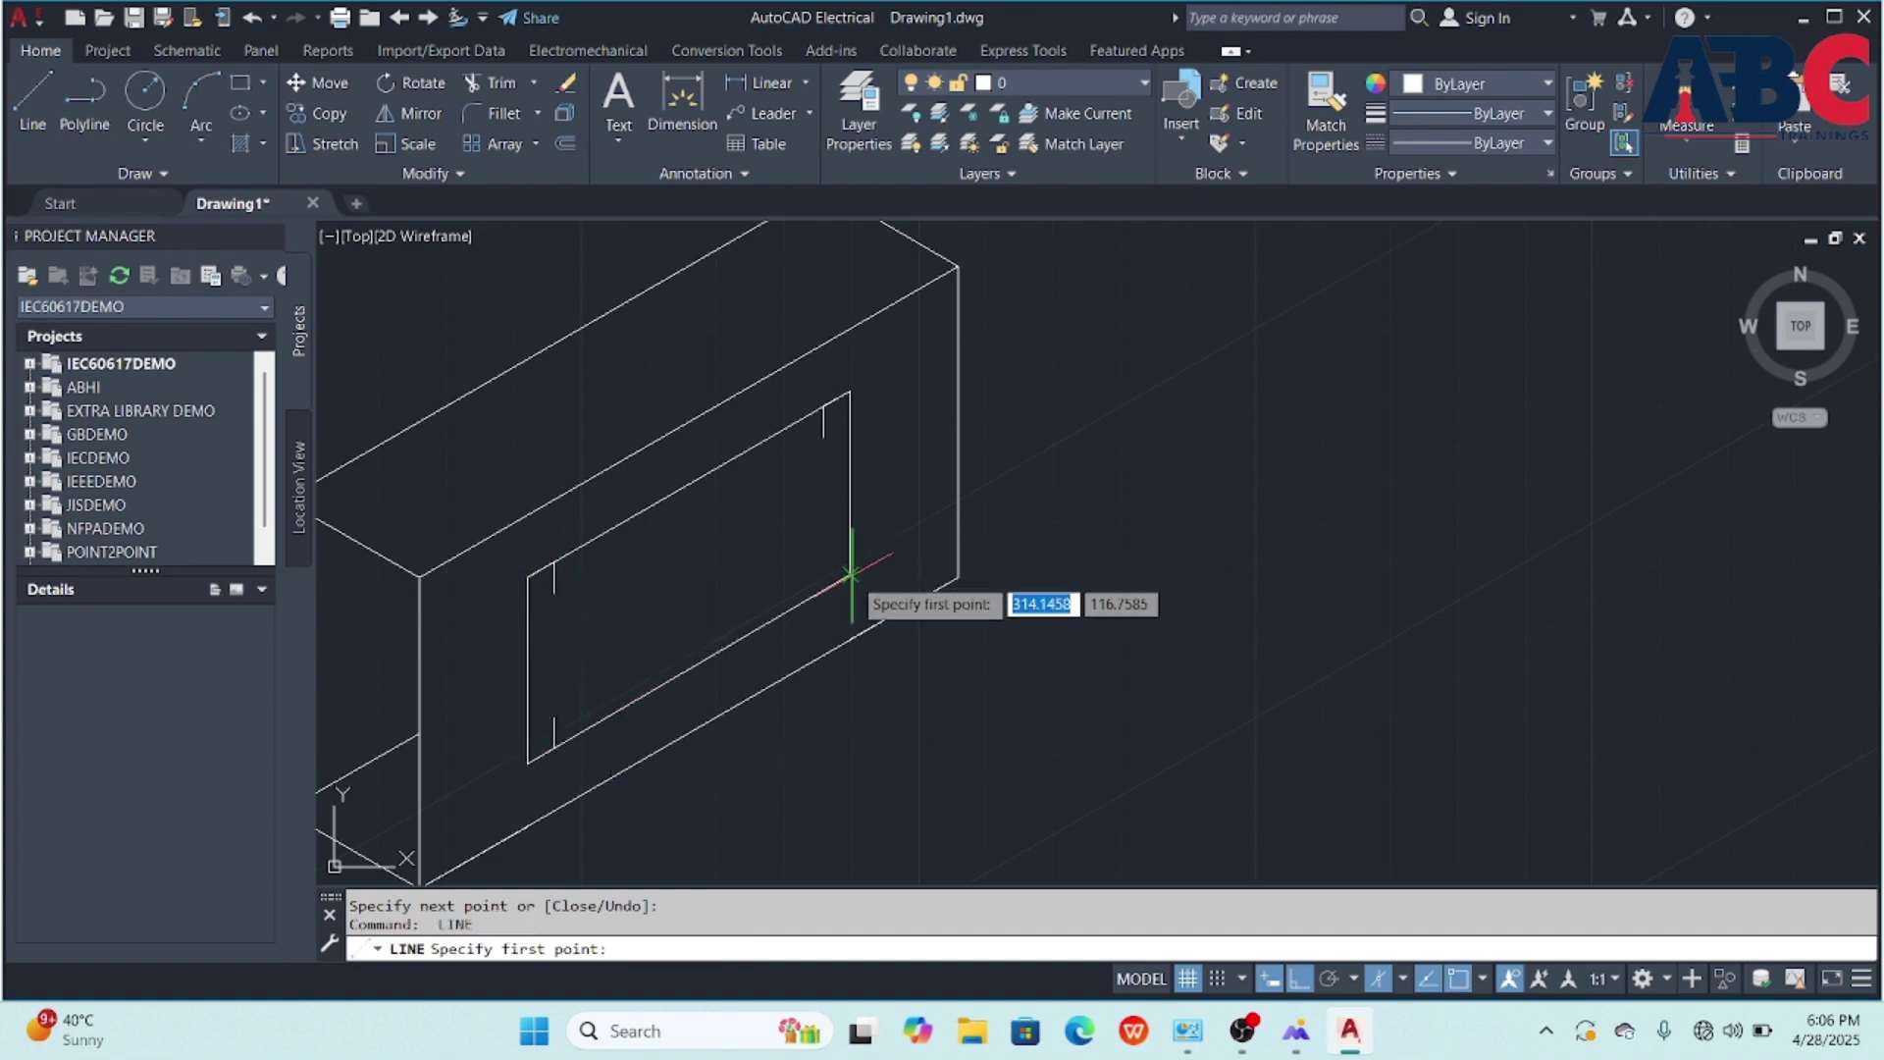
left_click(850, 556)
key("Return")
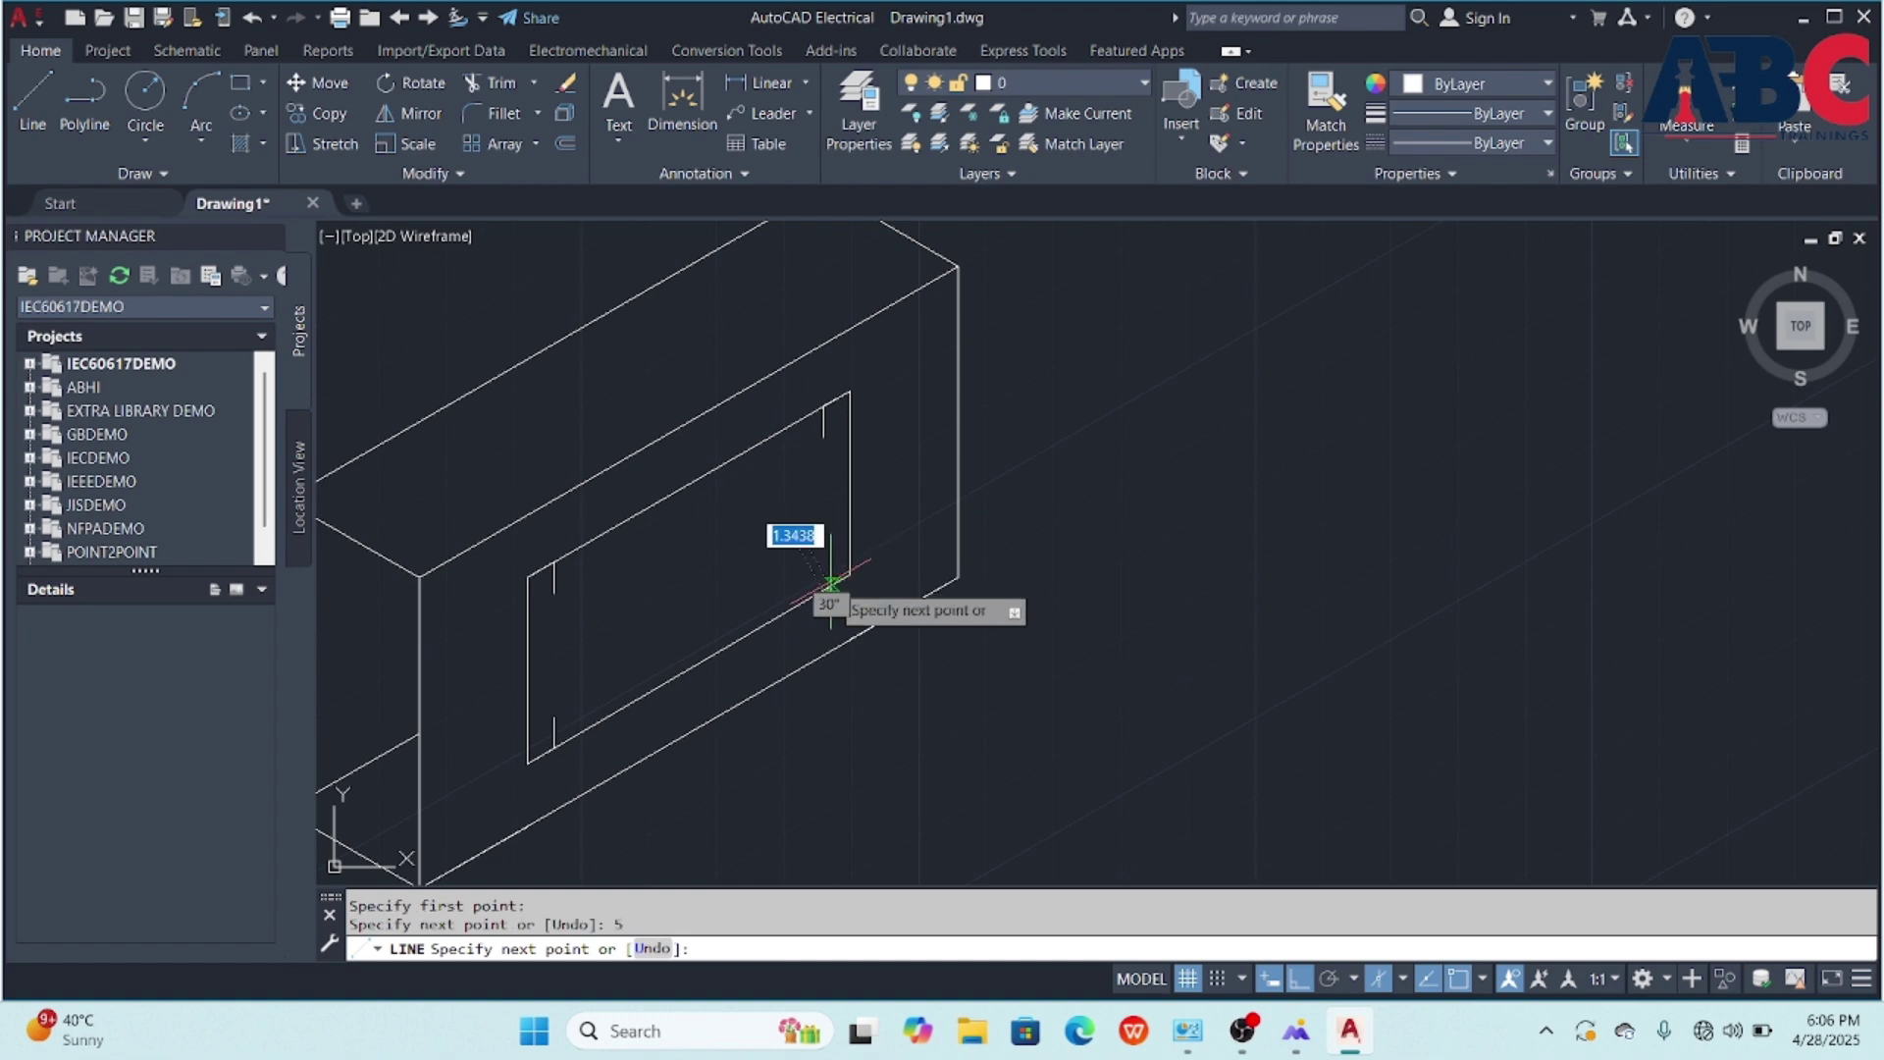
type("5")
key("Return")
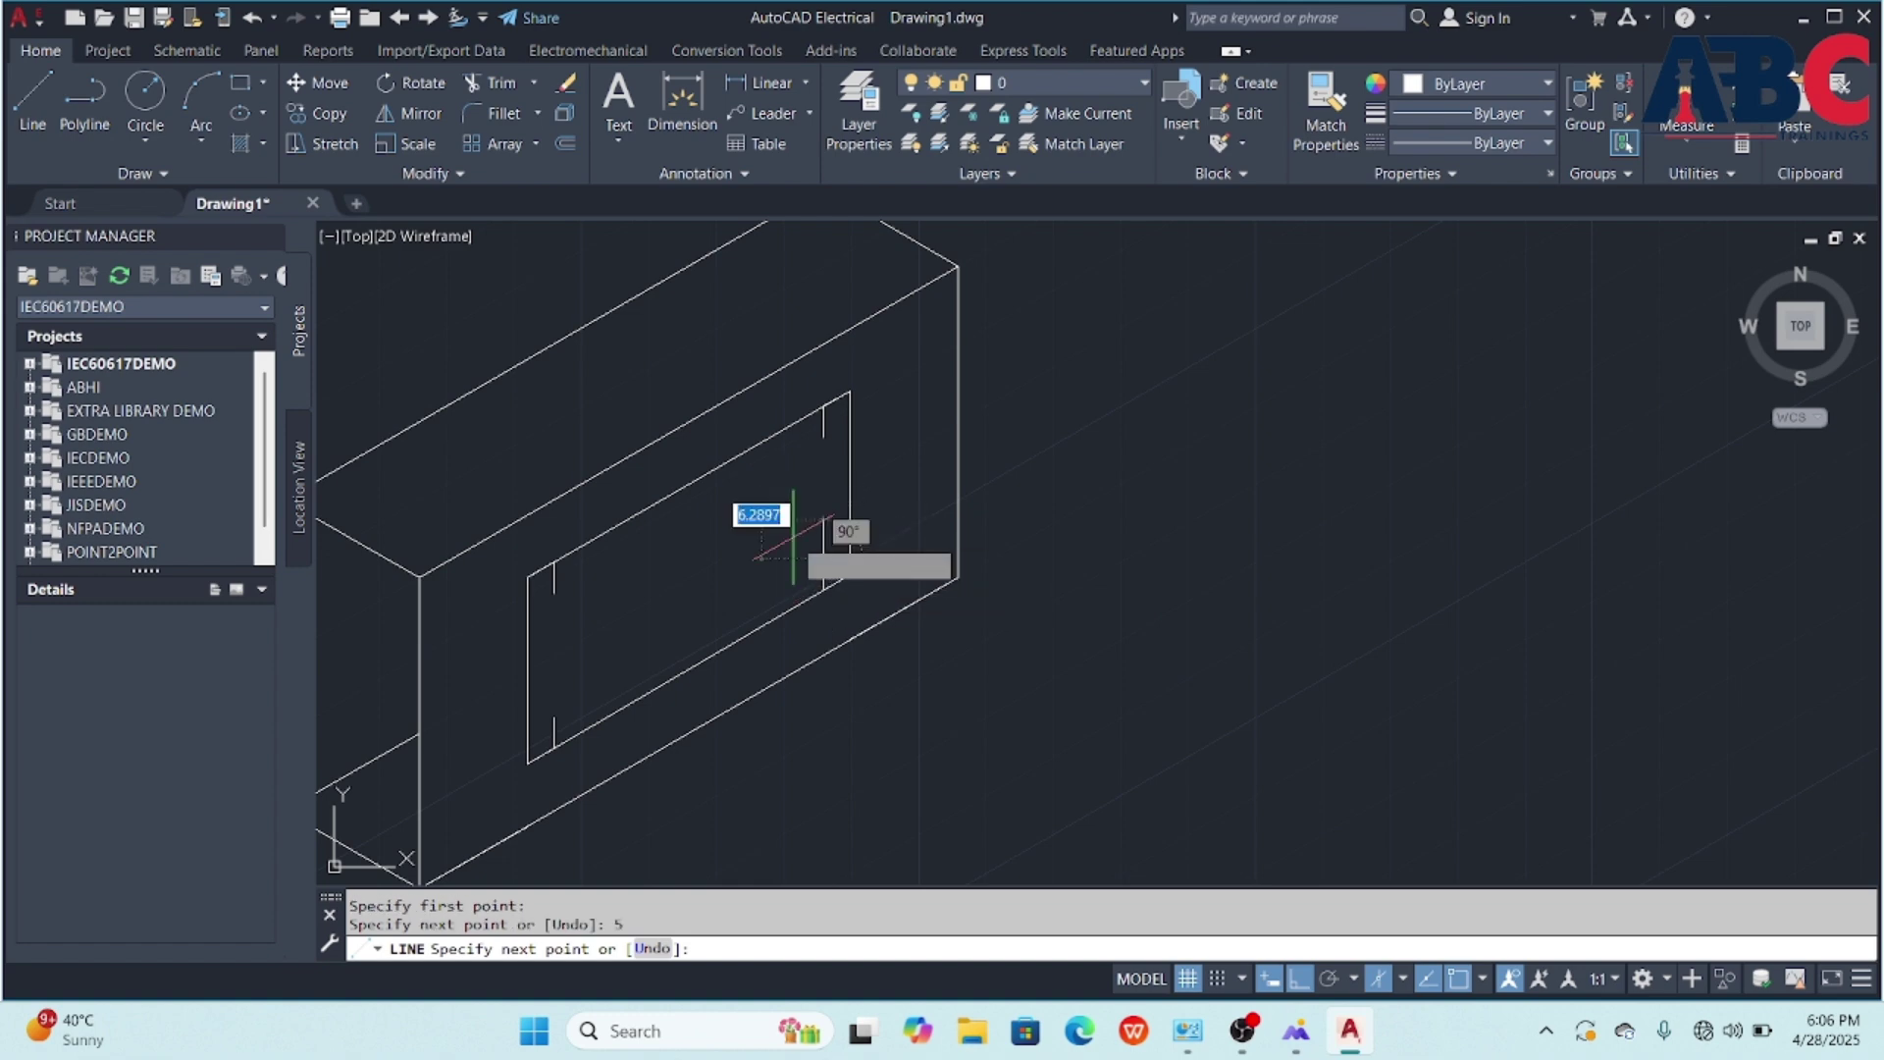
key("Return")
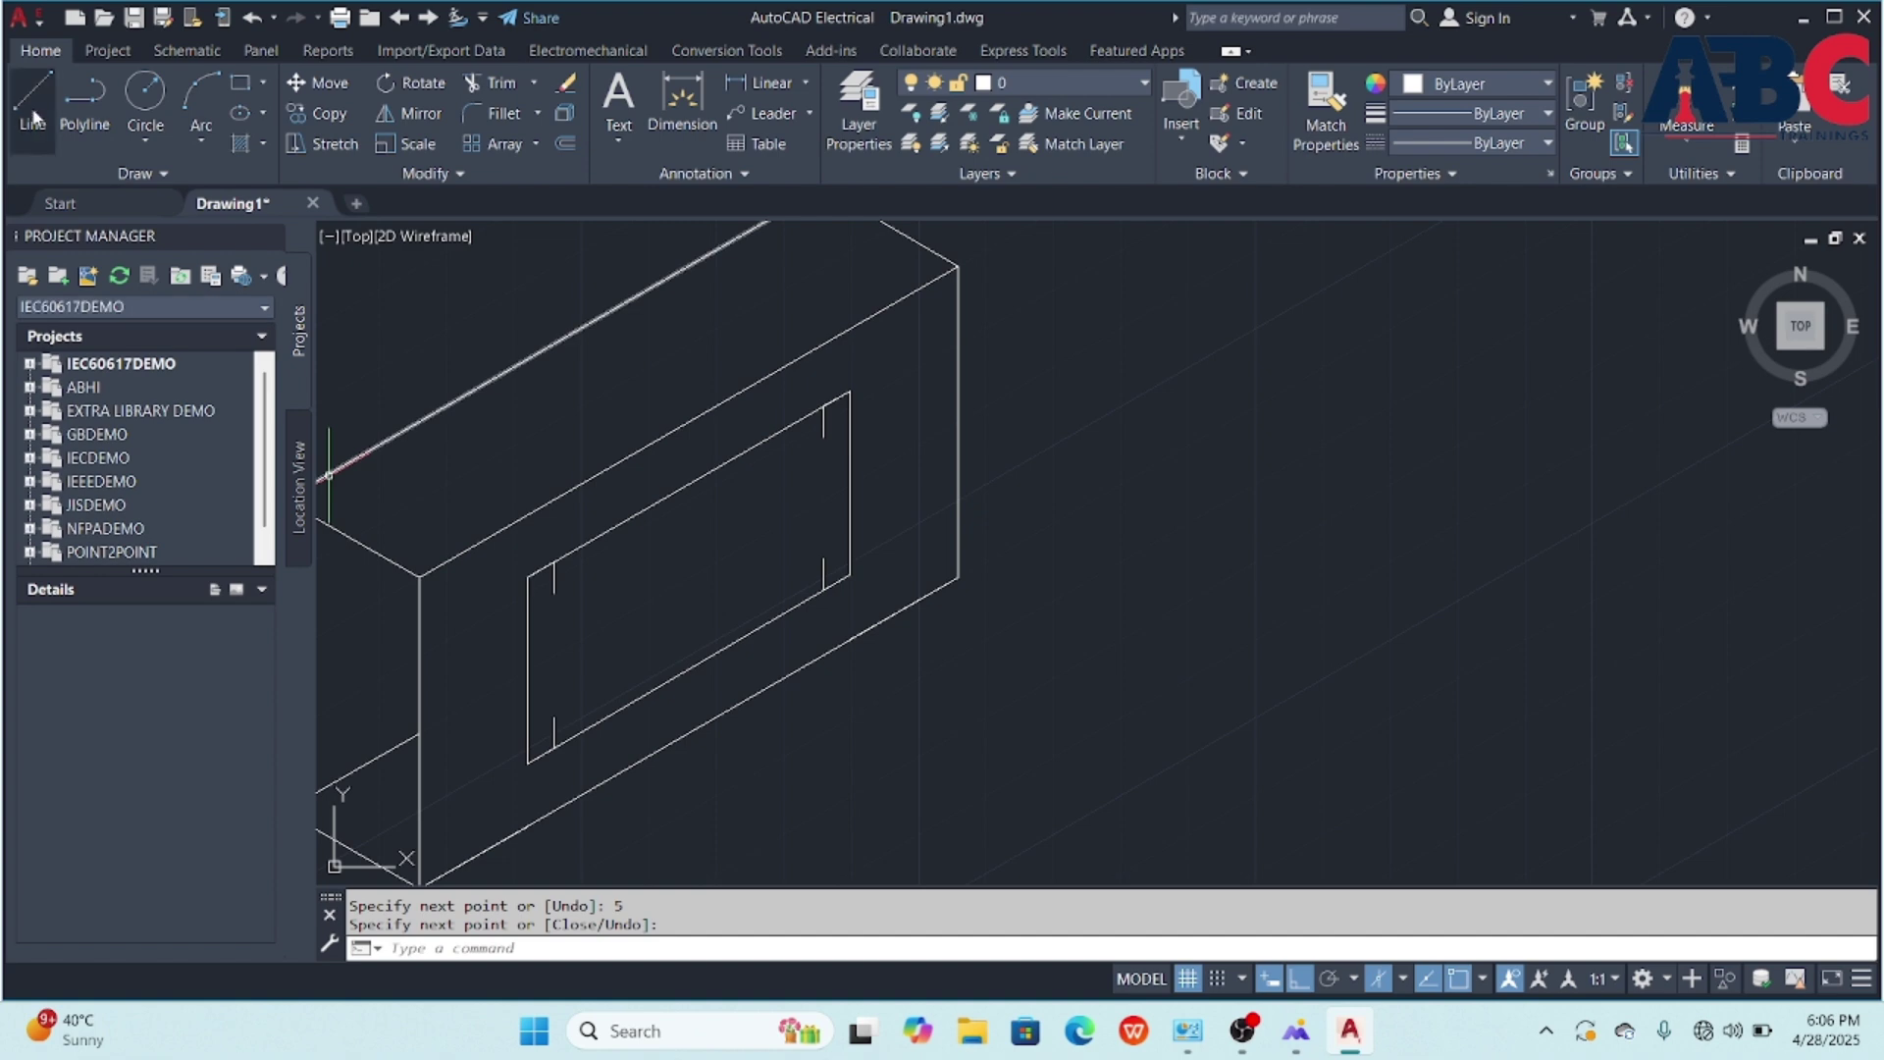
- Draw a closed inner rectangle by joining the free ends of the four short vertical offset lines
left_click(33, 98)
left_click(555, 593)
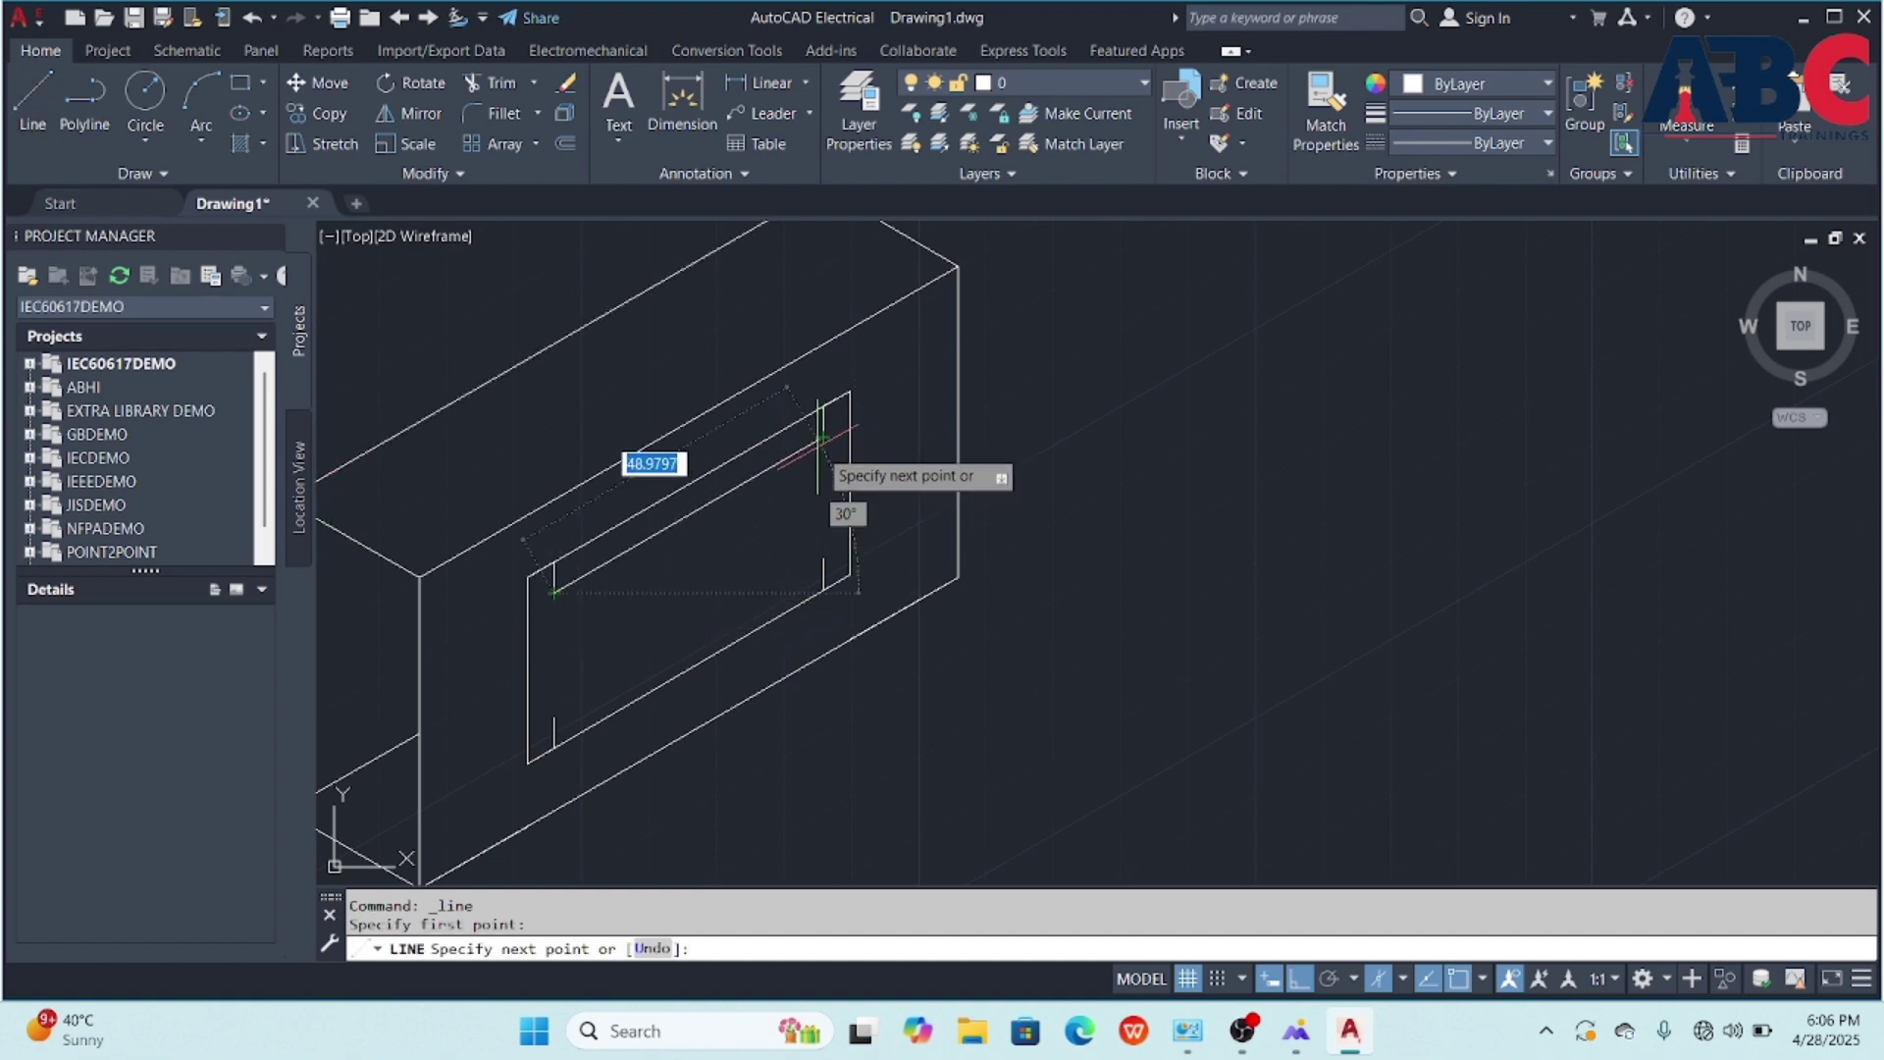
left_click(823, 437)
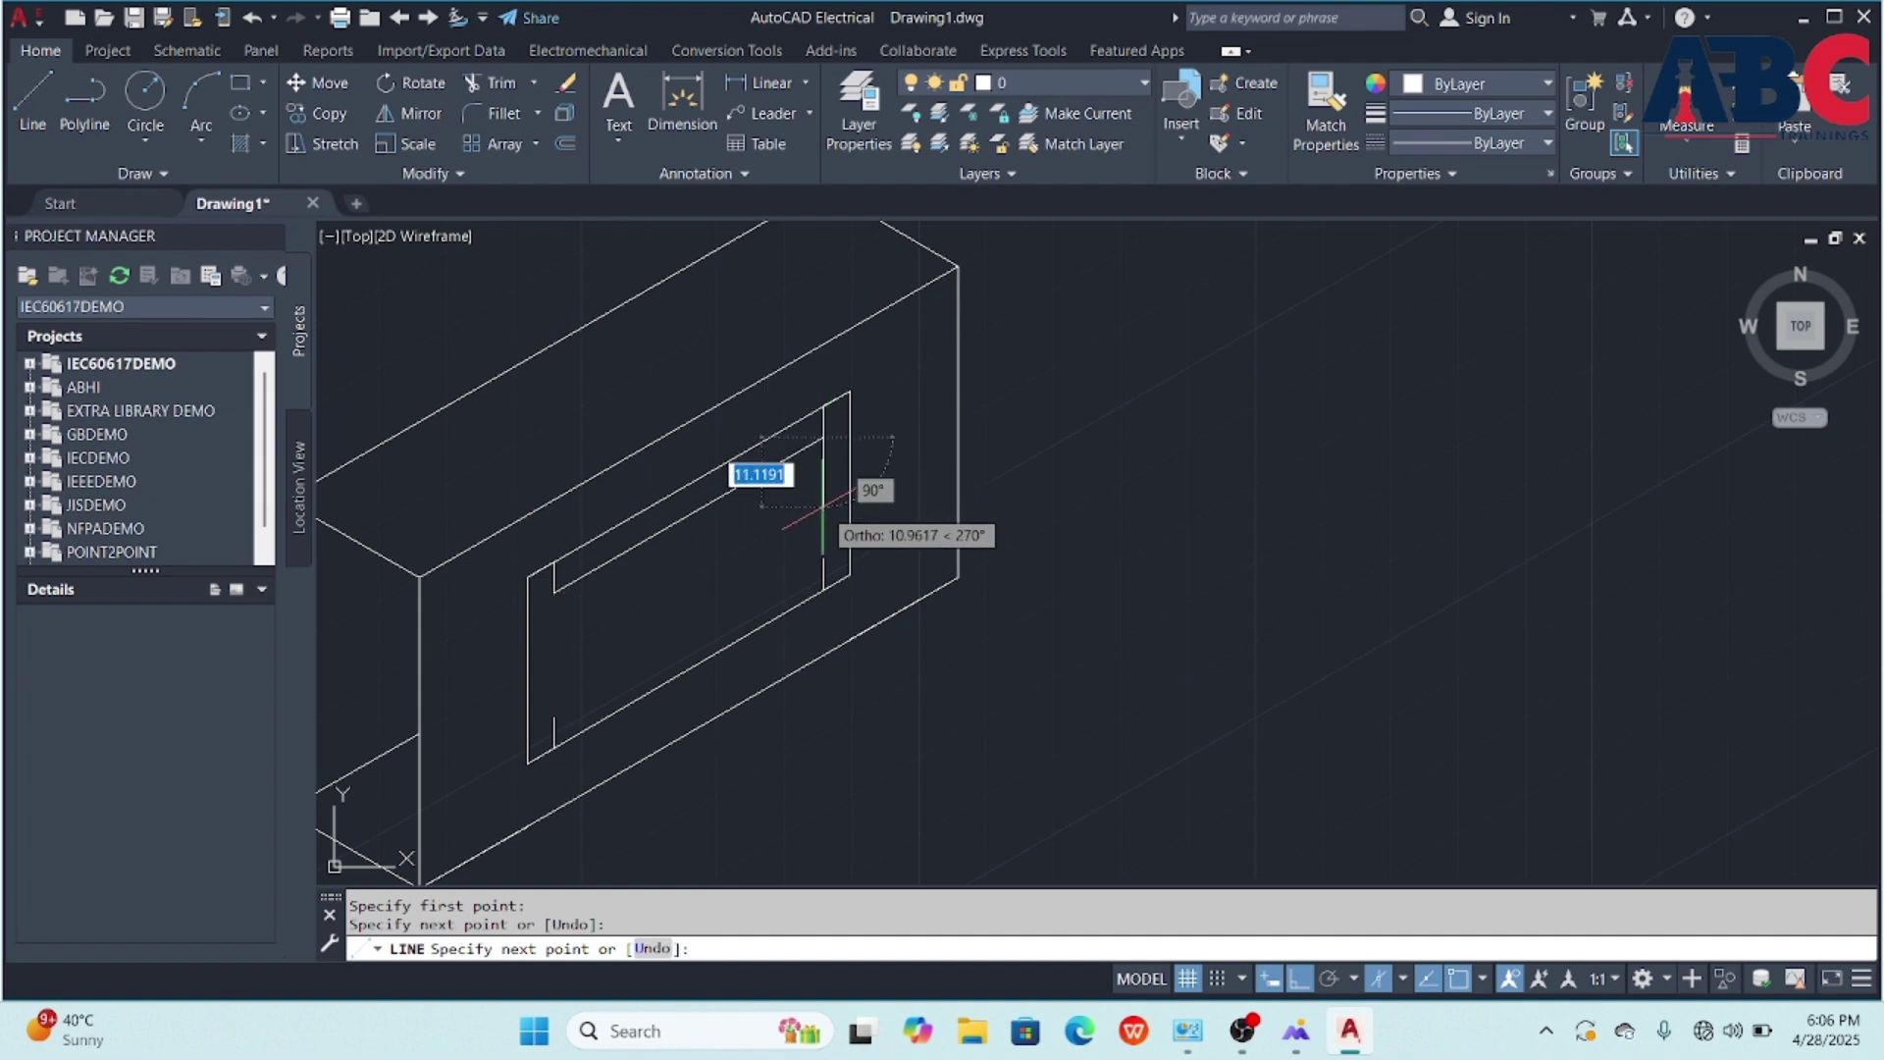
left_click(823, 560)
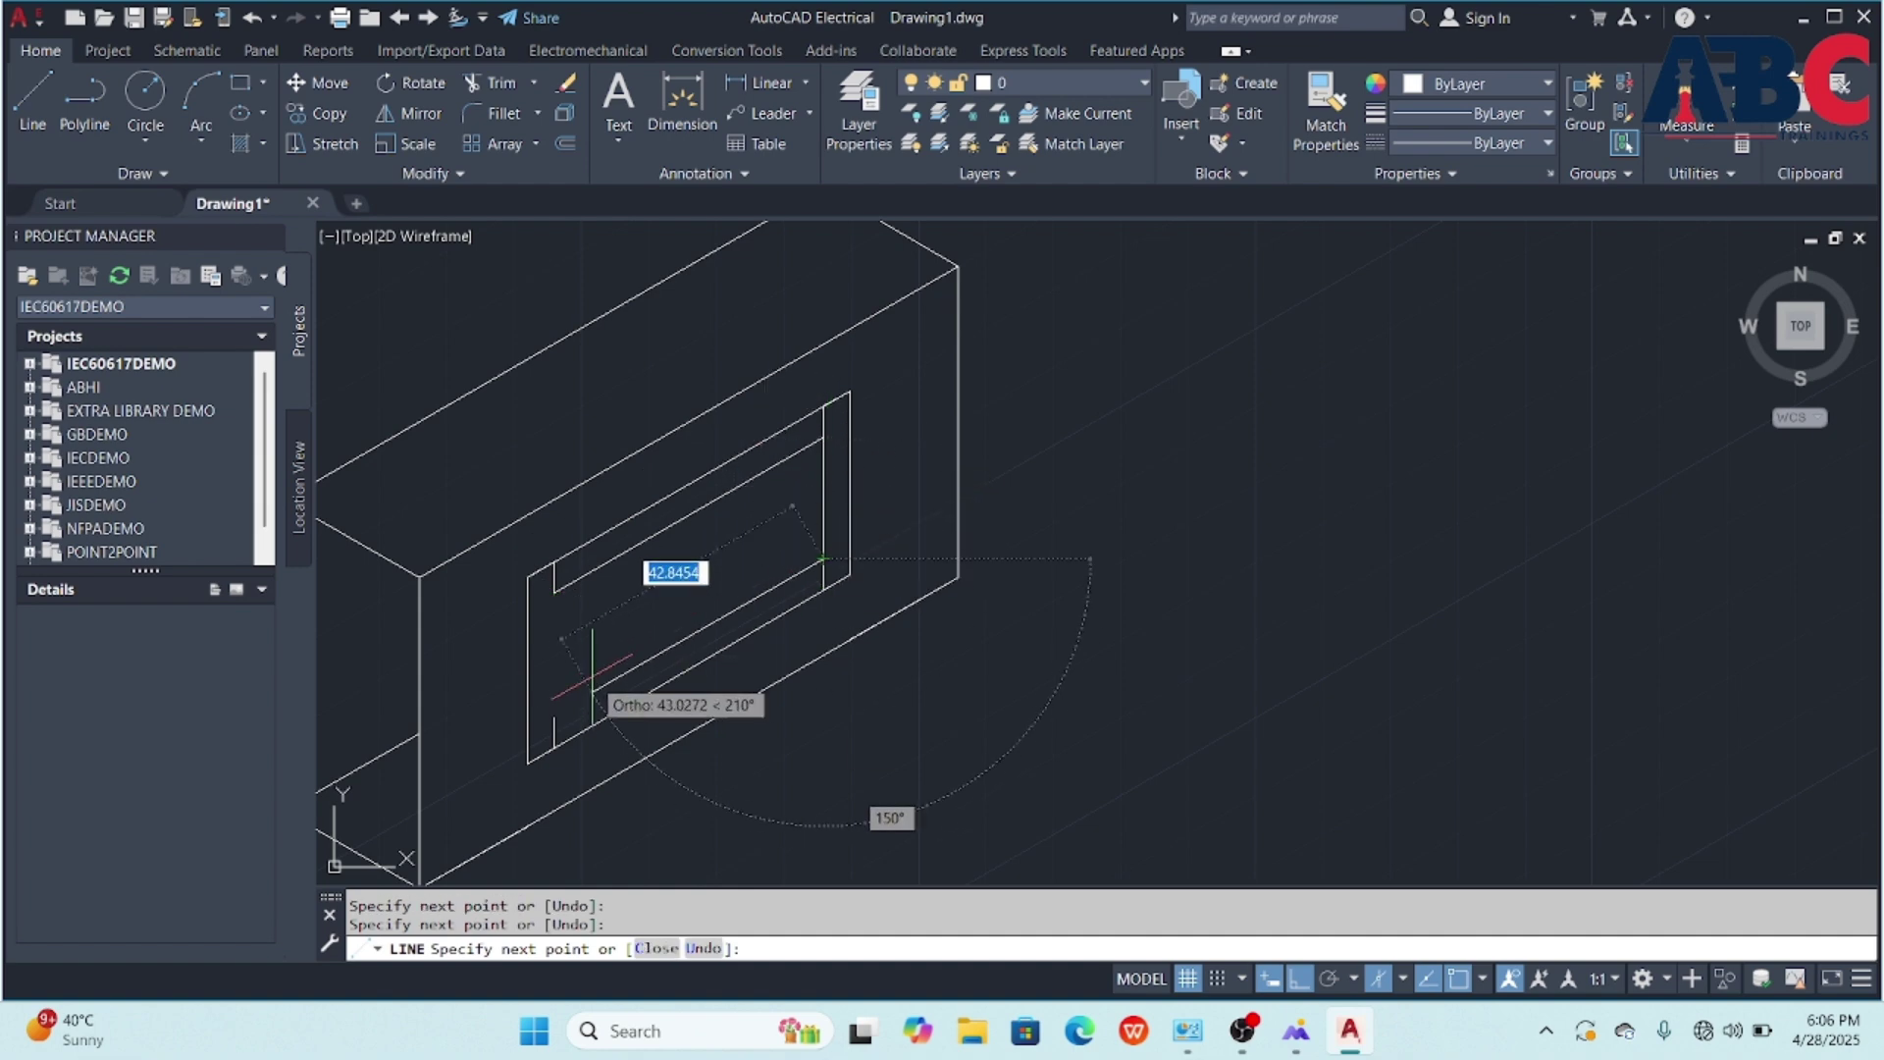
left_click(555, 718)
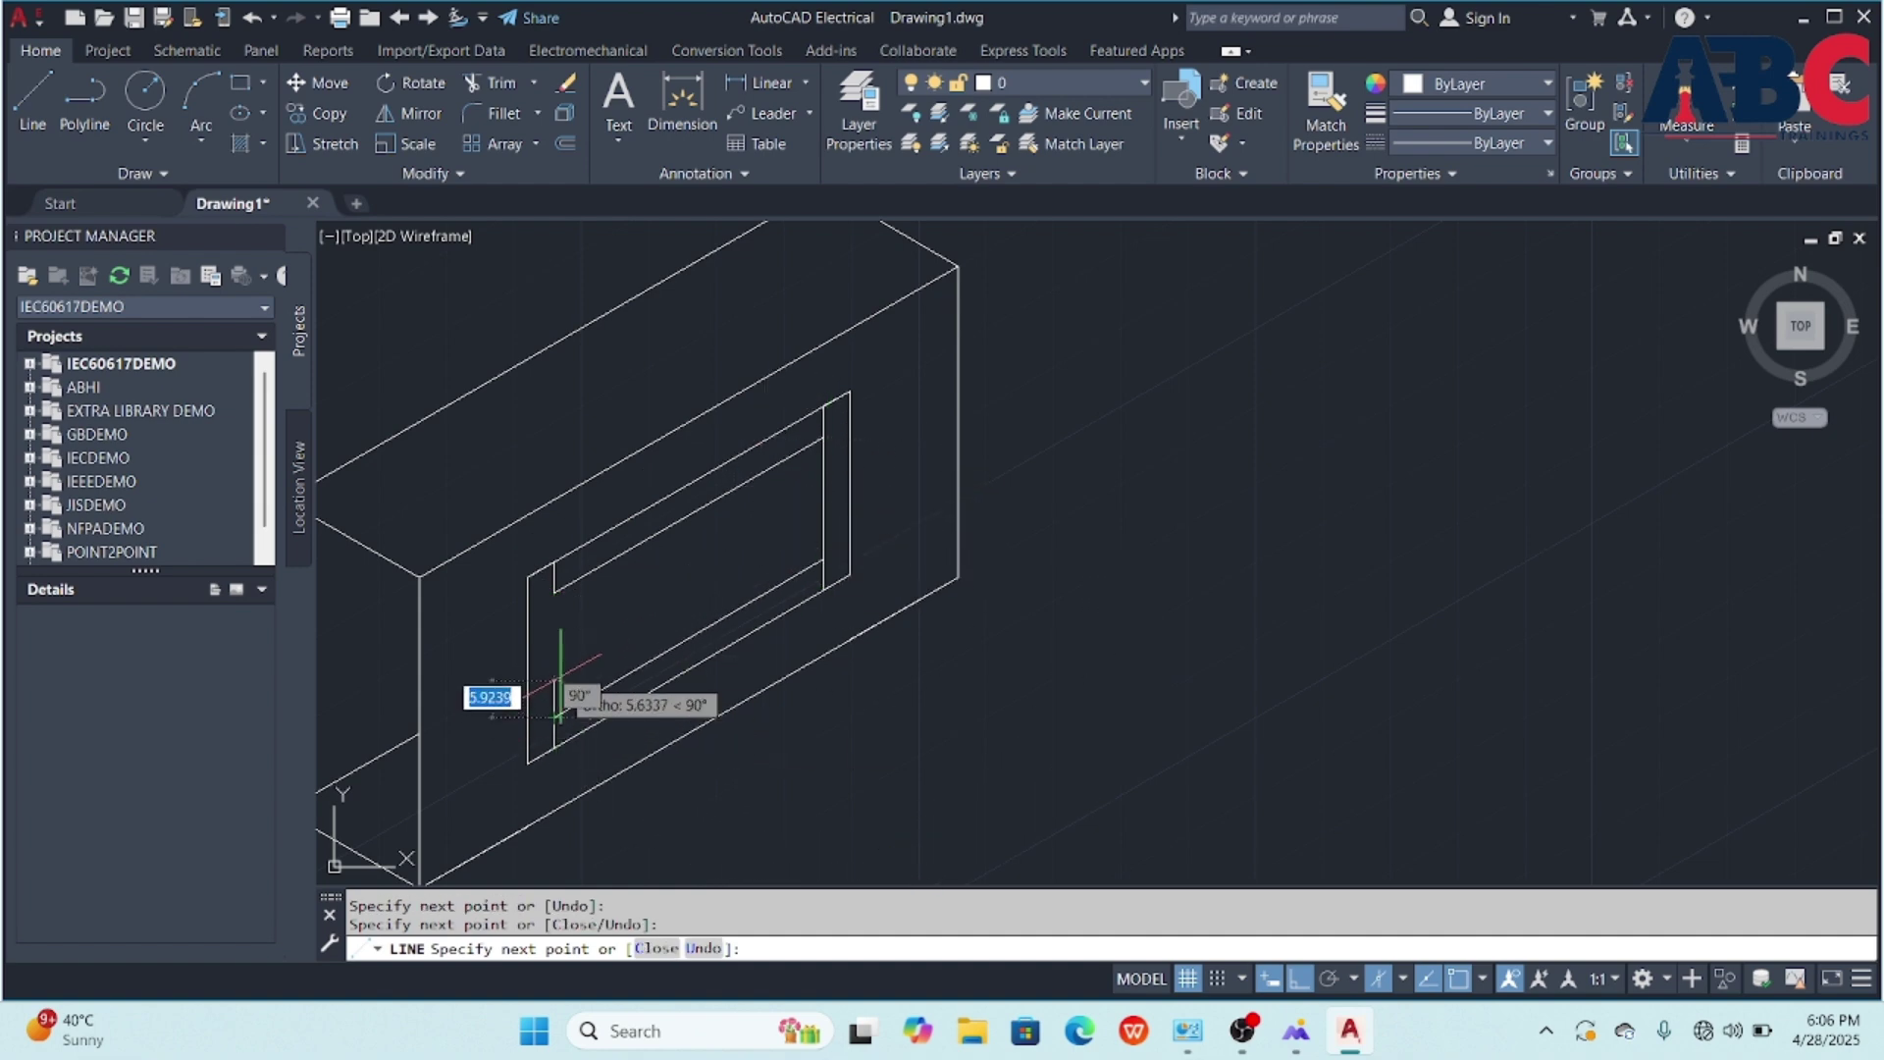
left_click(555, 595)
key("Return")
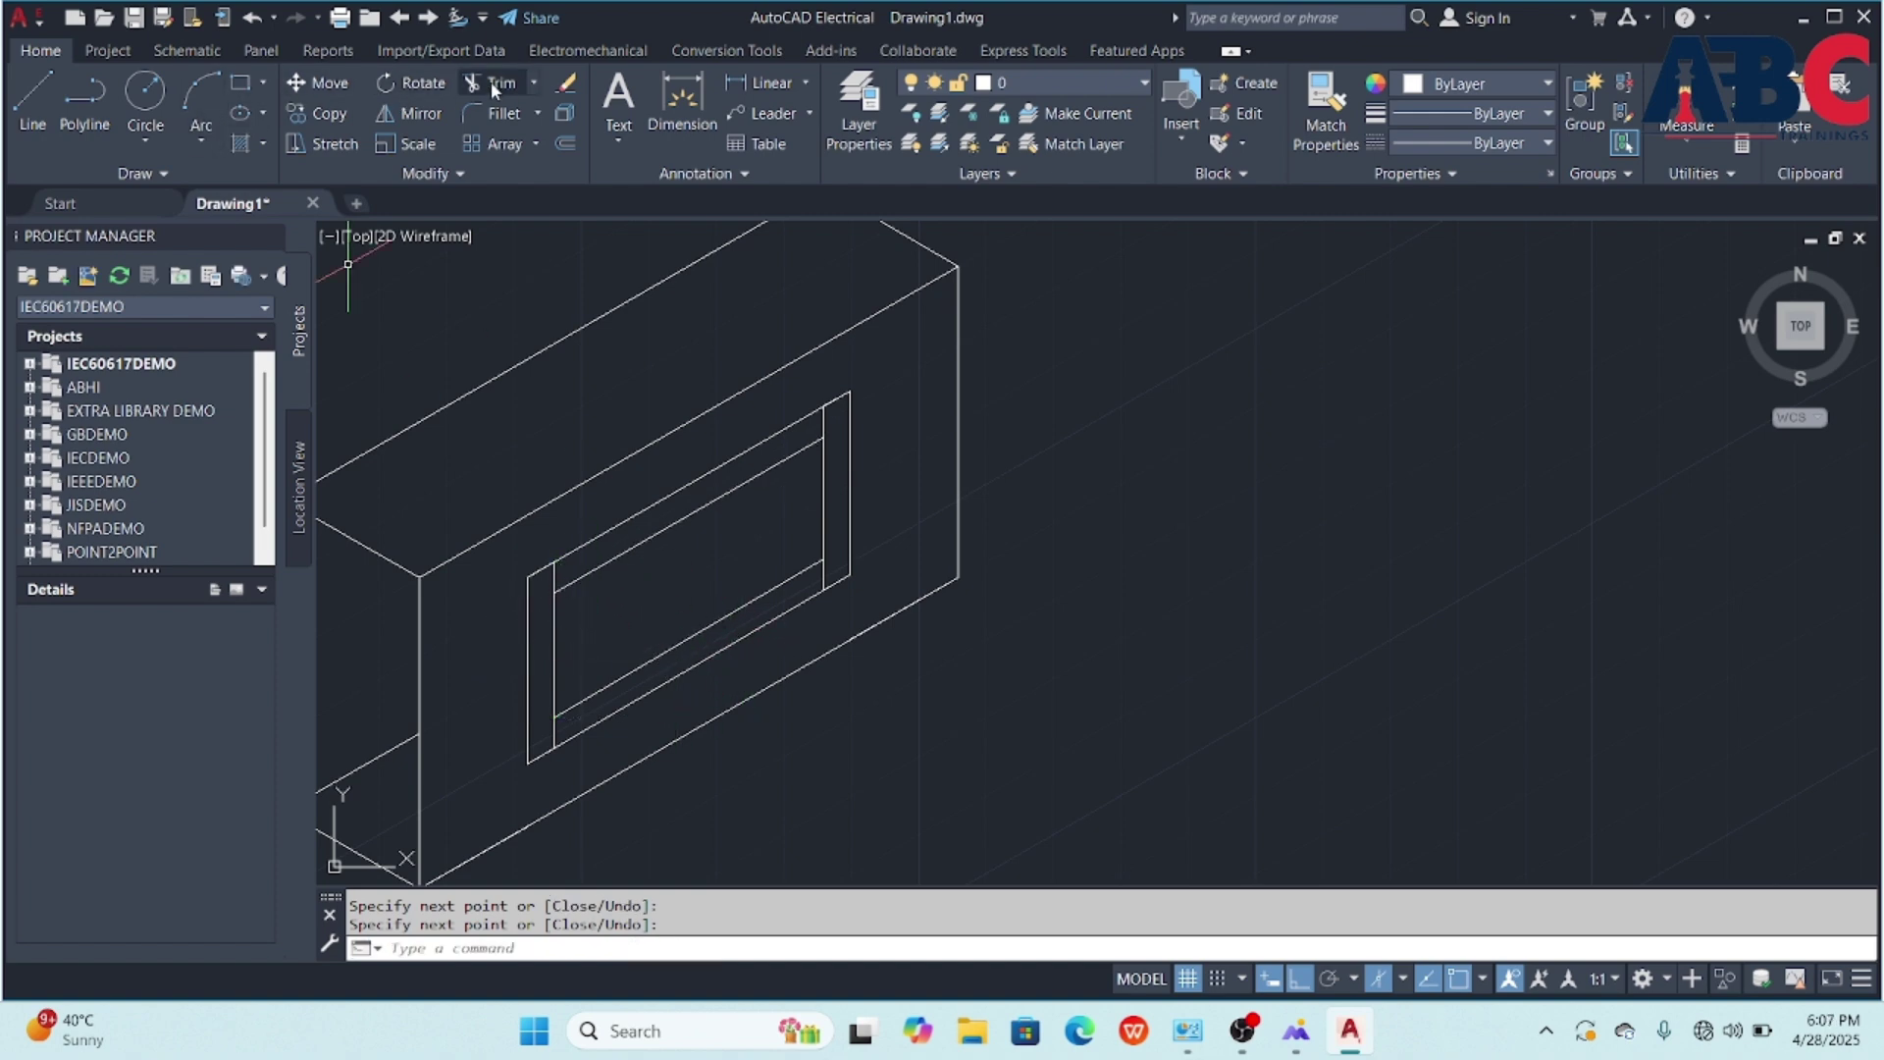
- Trim away the short vertical connectors between the inner and outer inset rectangles at all four corners
left_click(494, 84)
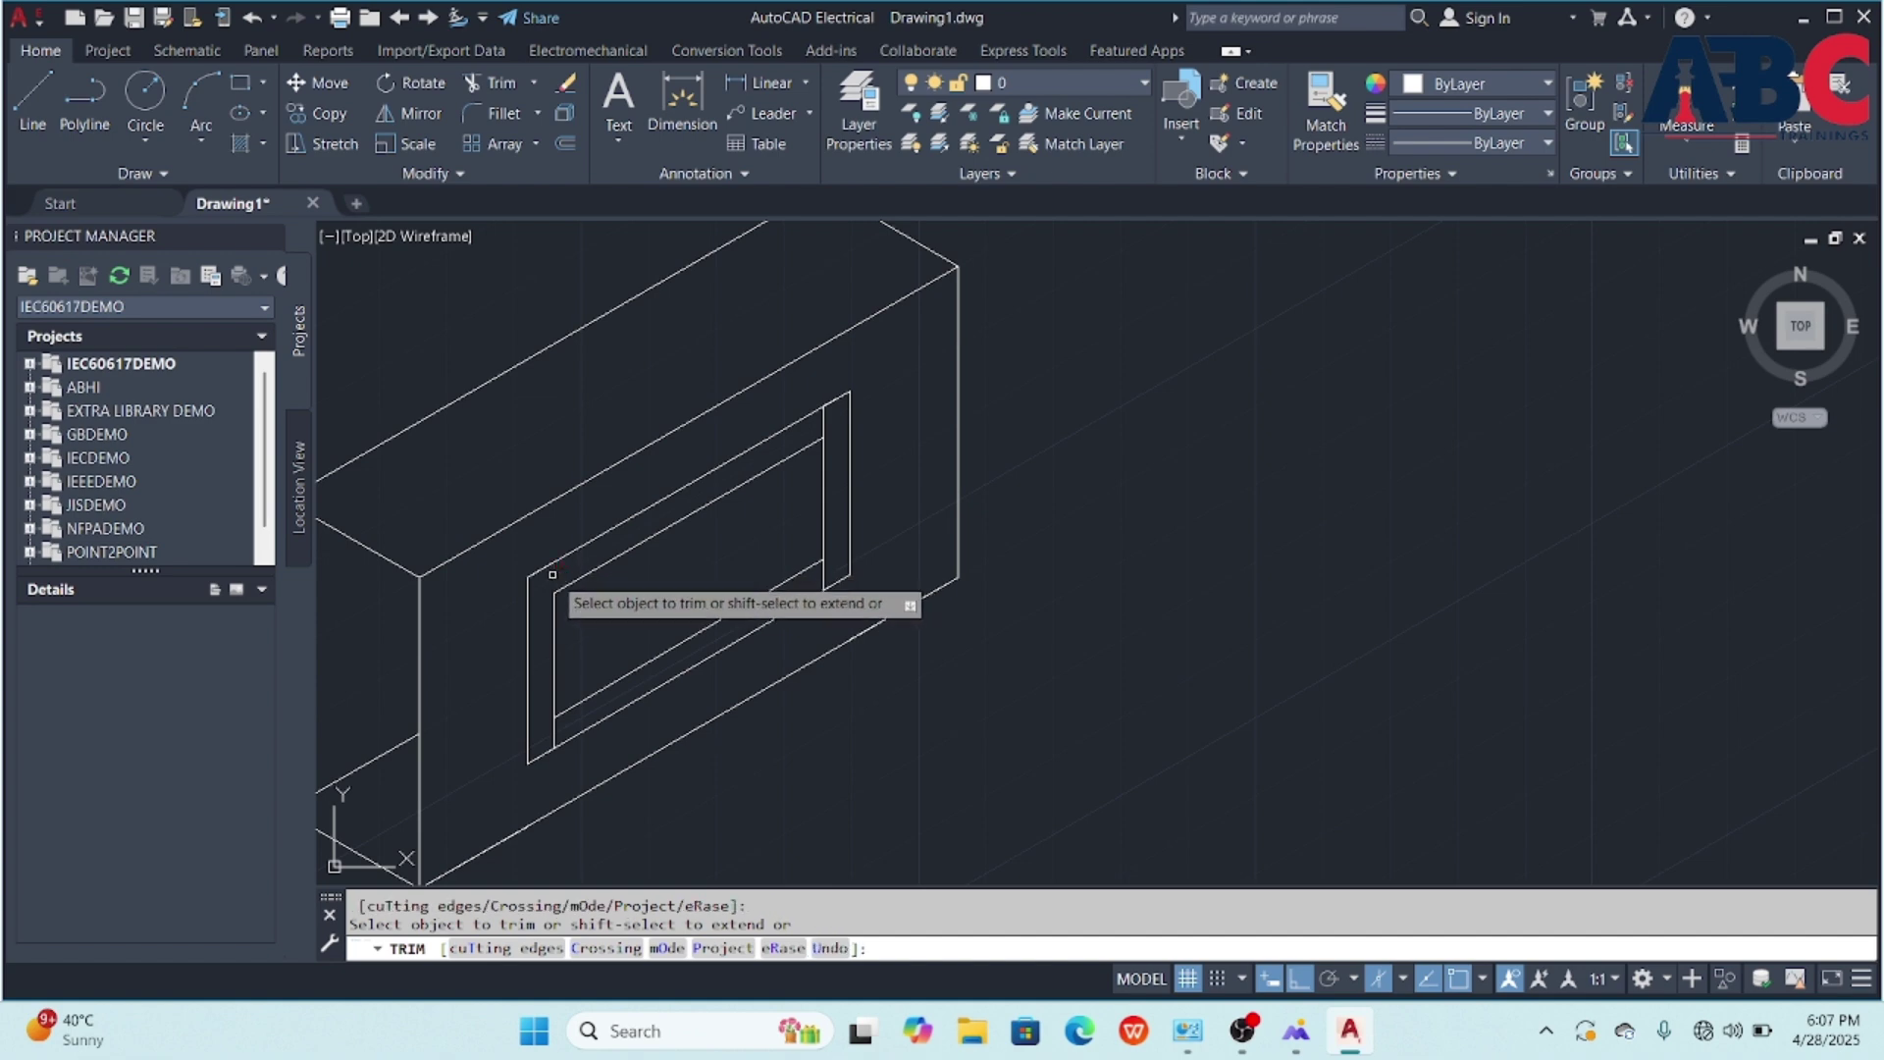
left_click(822, 422)
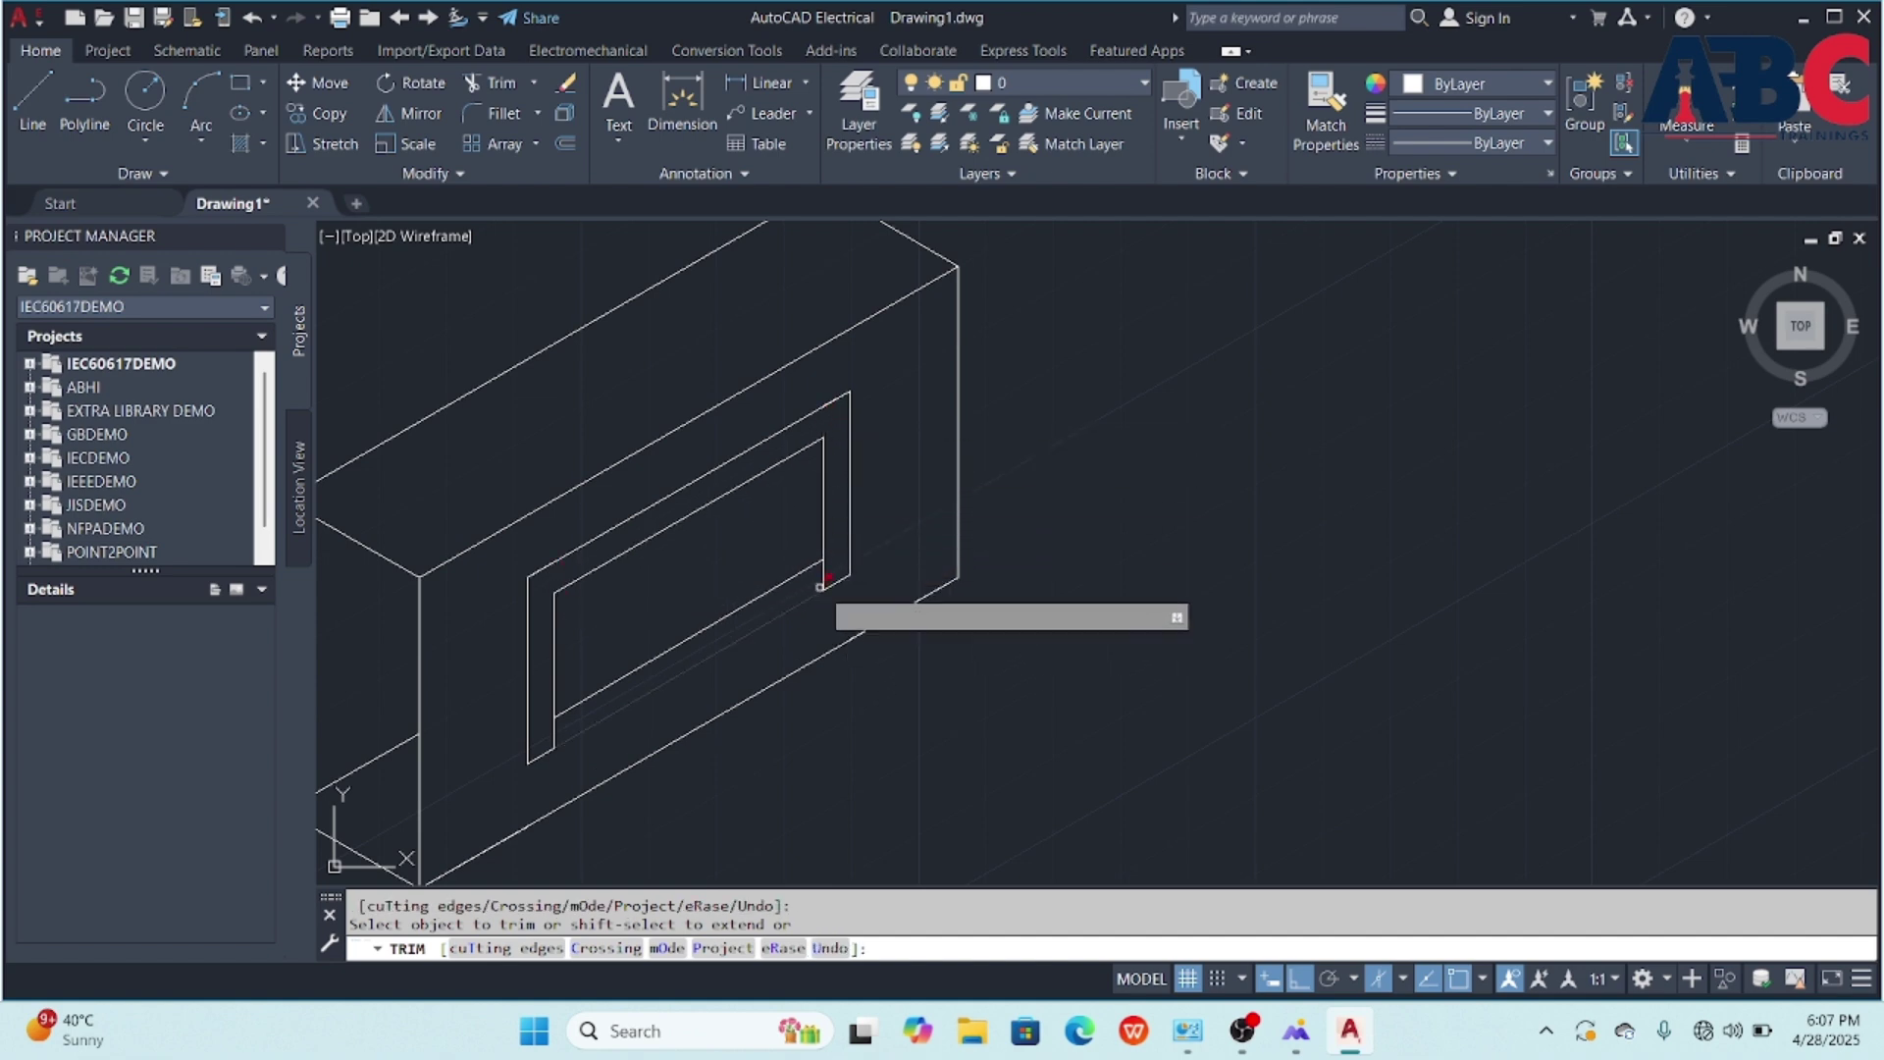
left_click(821, 587)
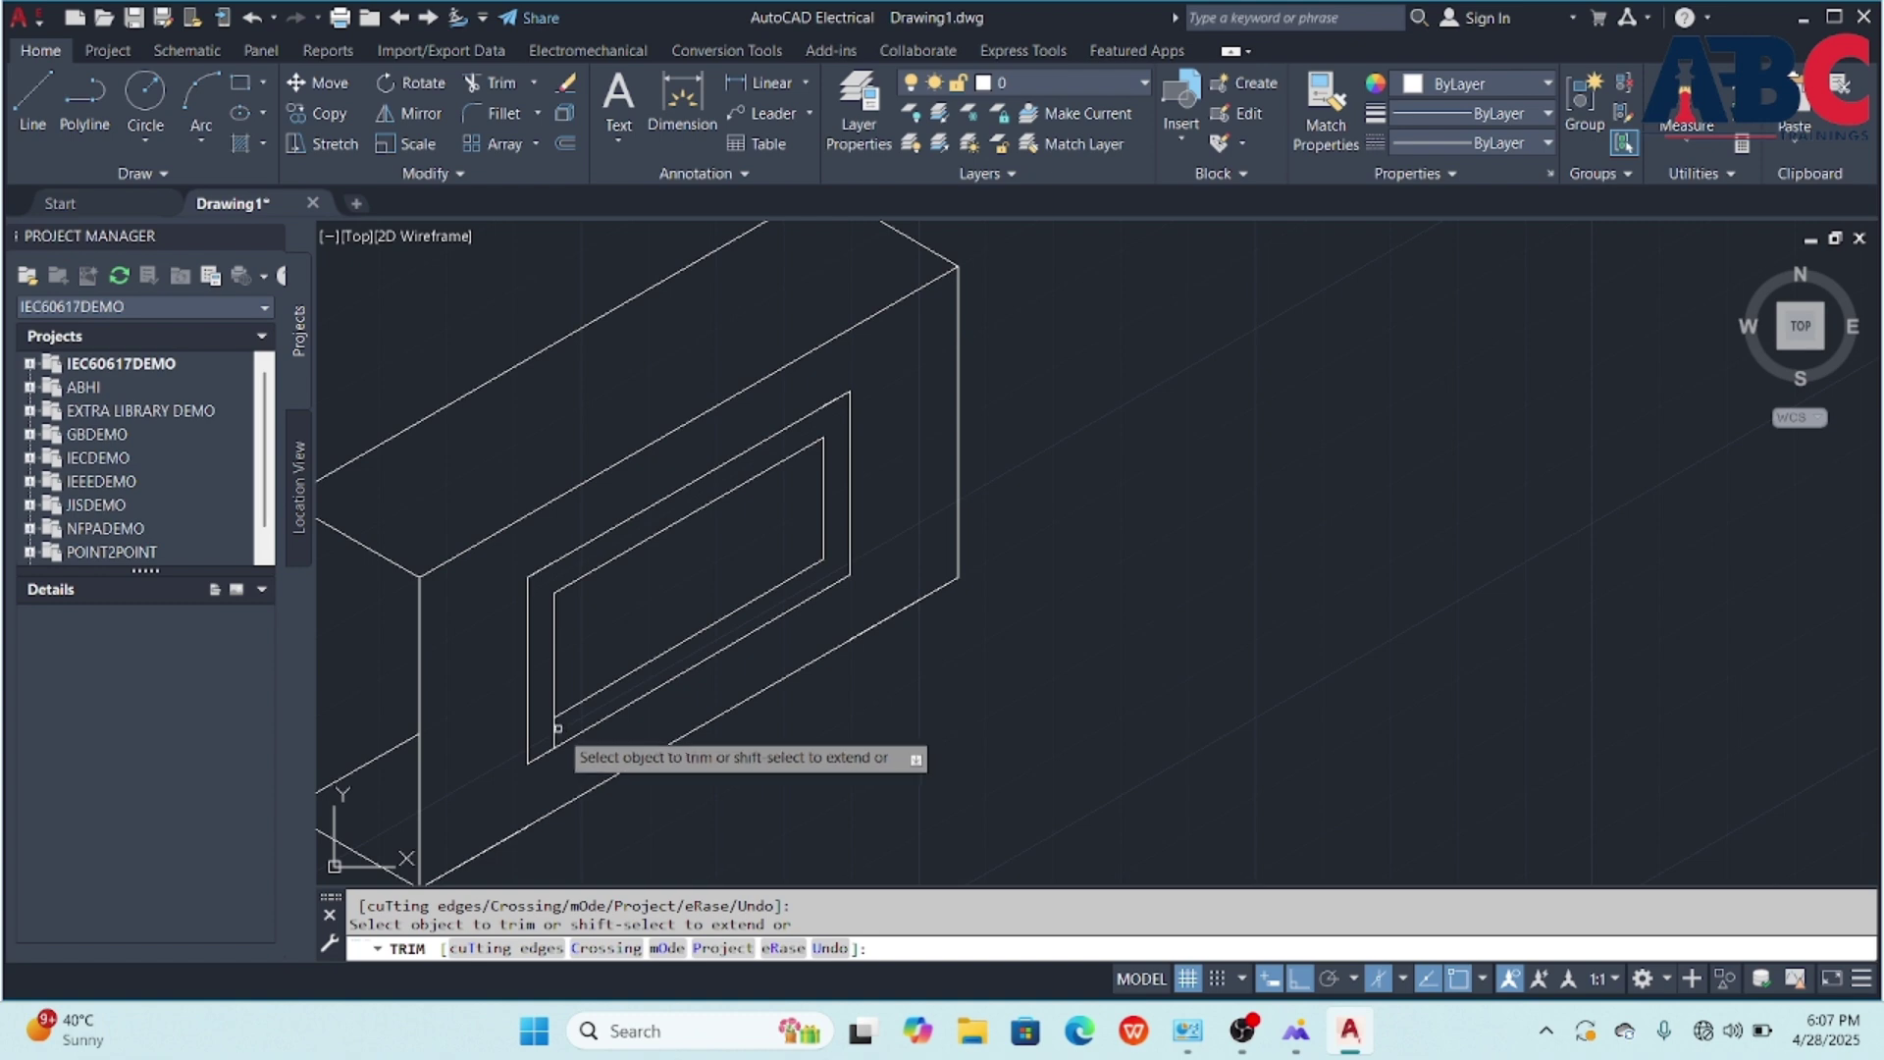
scroll(1046, 568, "down", 2)
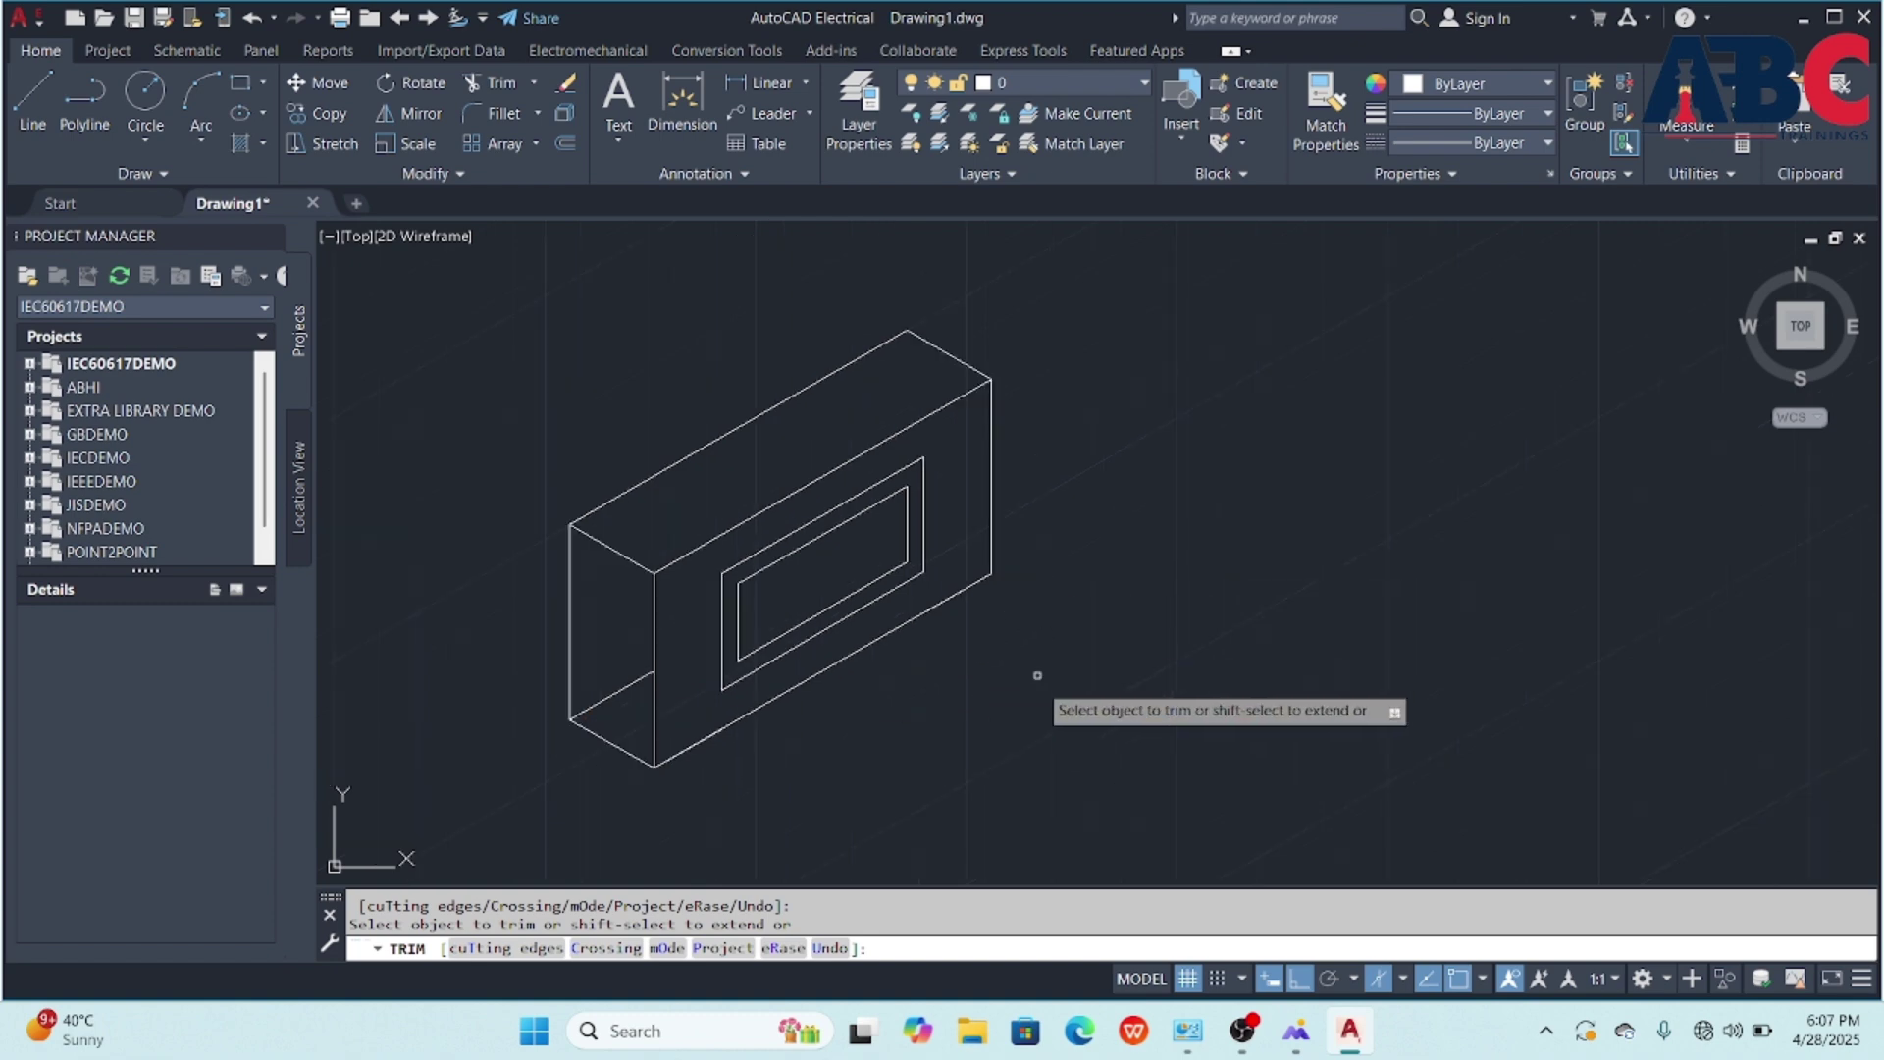
key("Return")
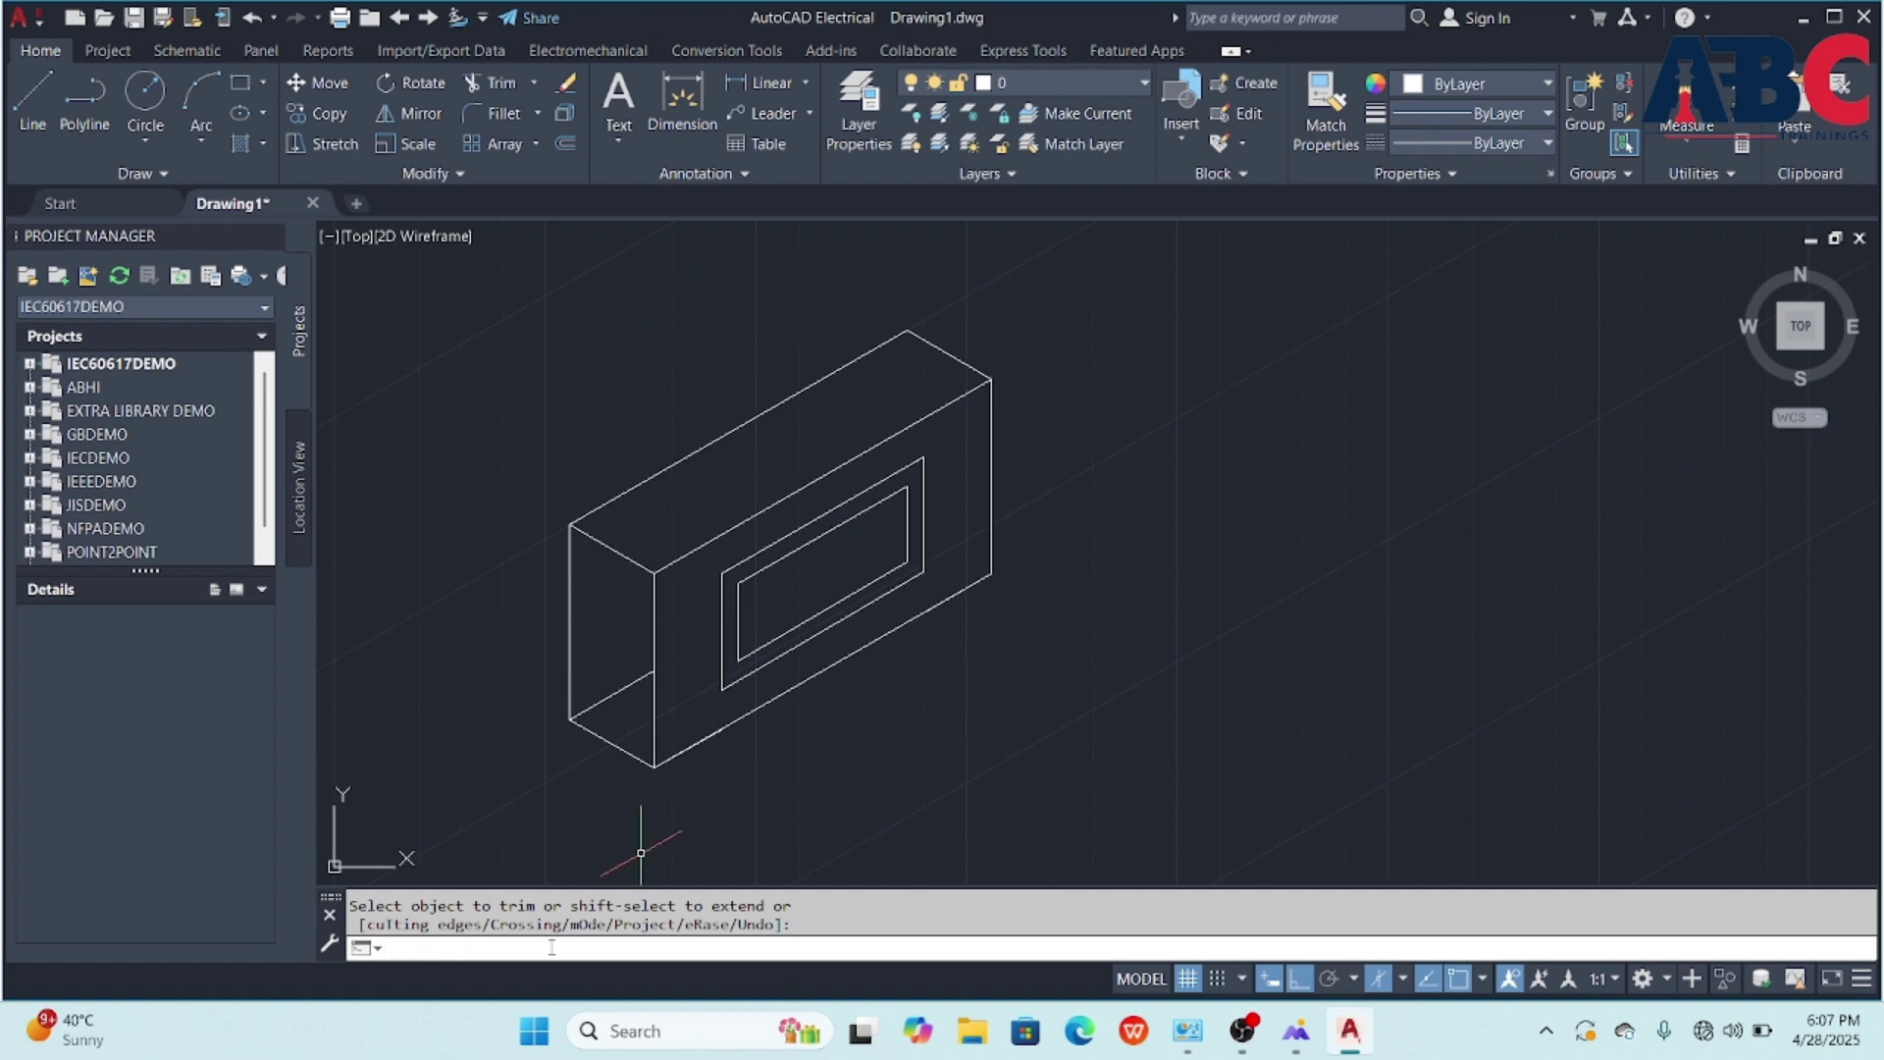
- Switch the snap type from isometric to Rectangular snap in the drafting settings (DS)
type("ds")
key("Return")
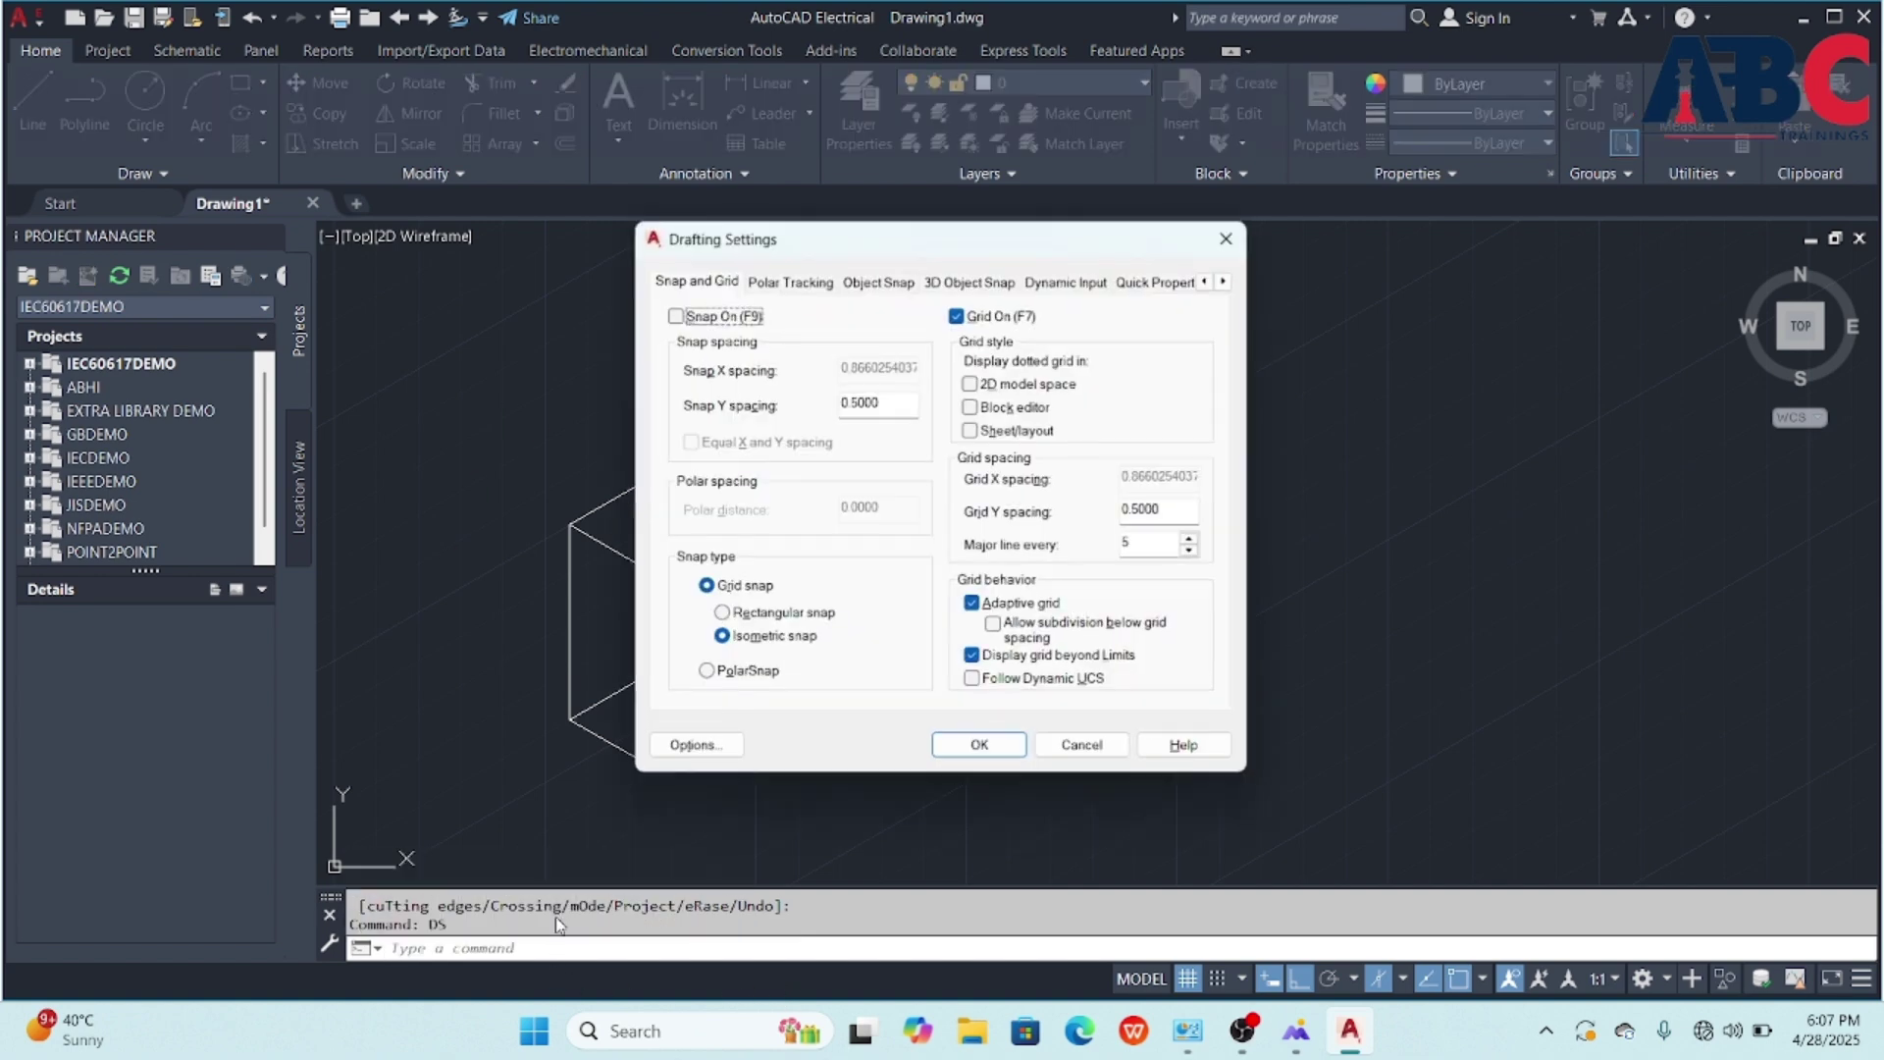
left_click(749, 617)
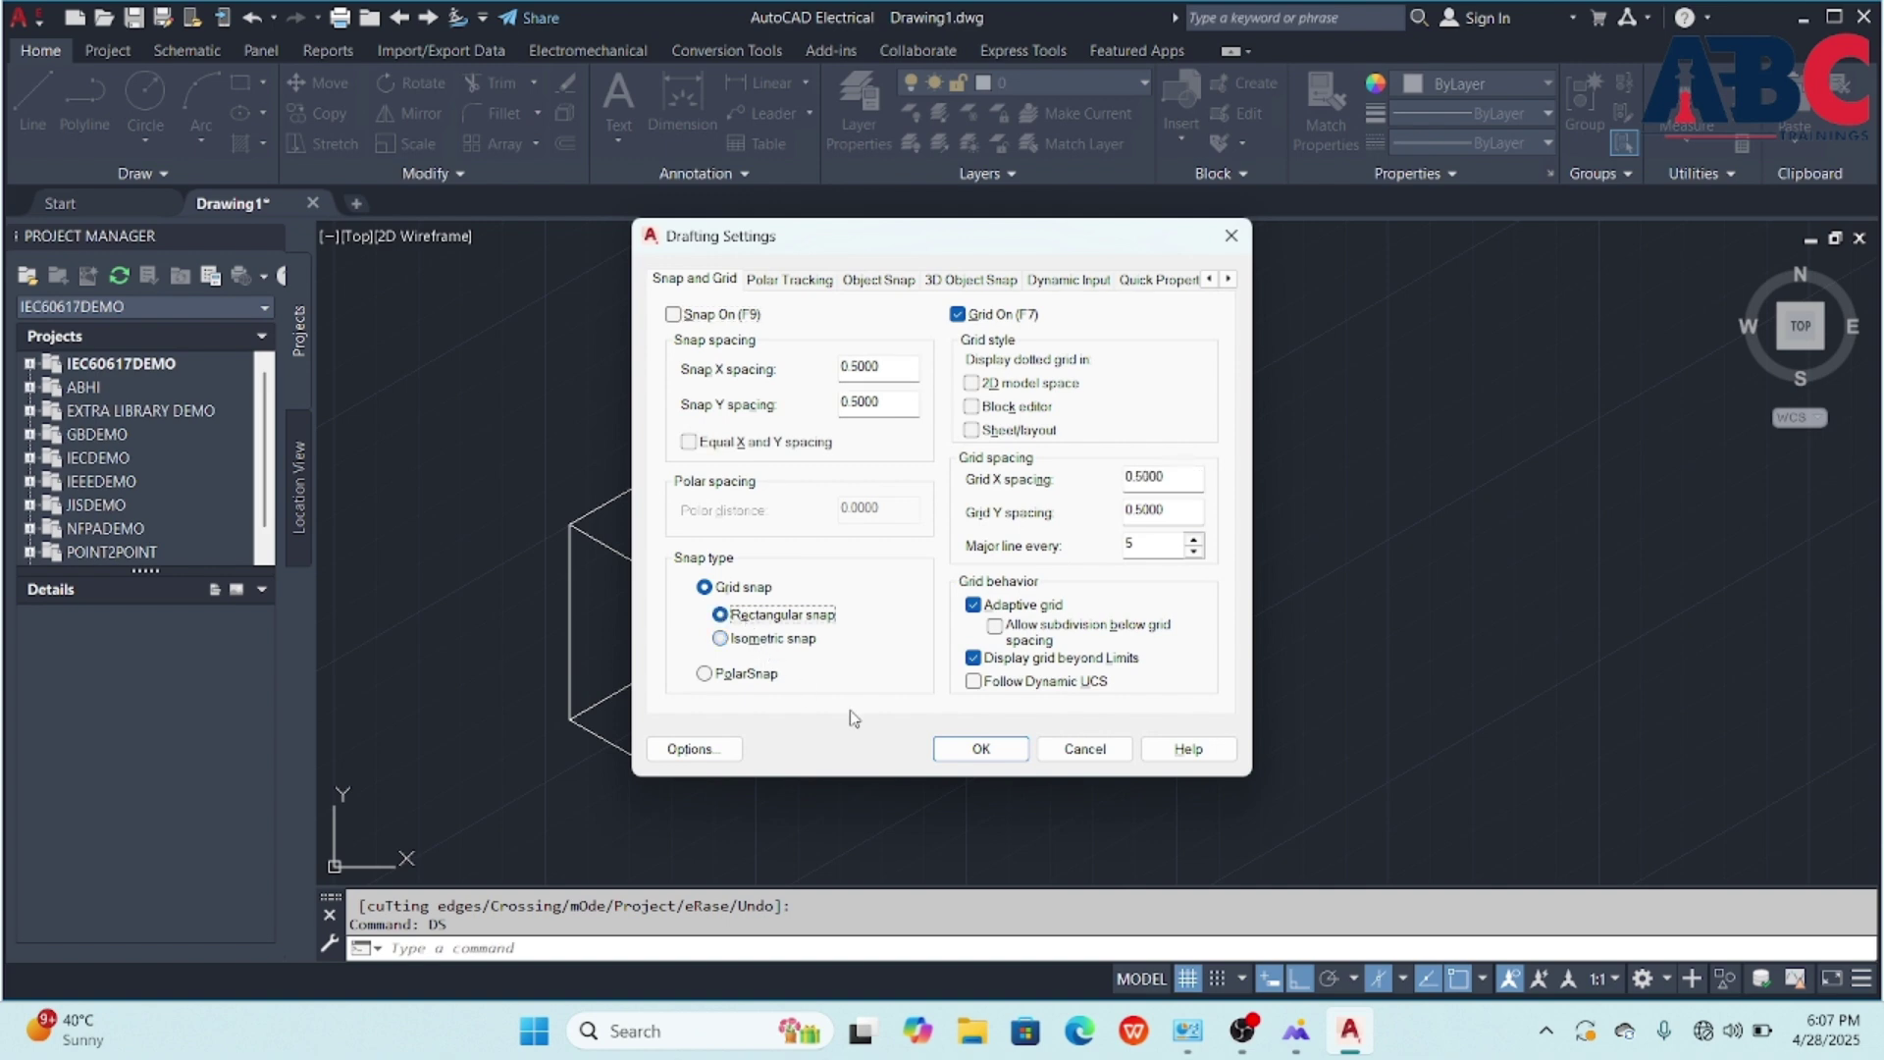
left_click(981, 748)
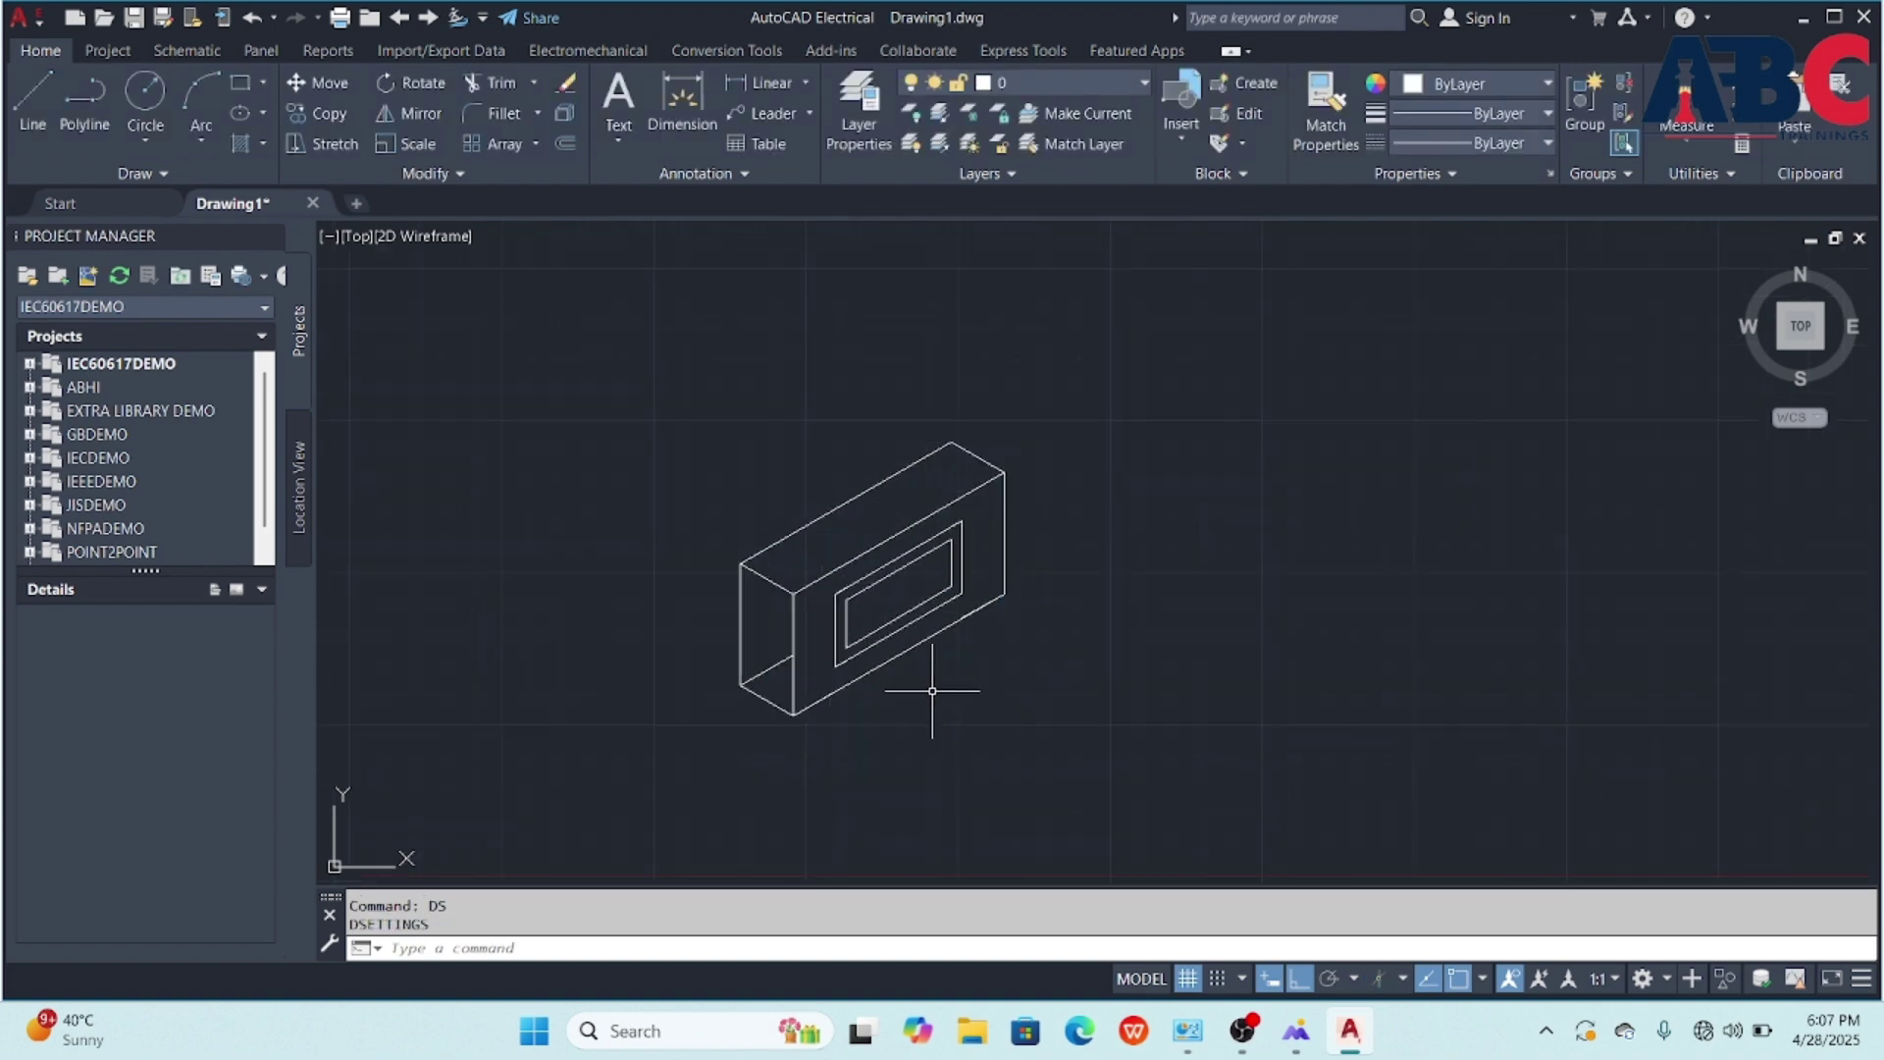
scroll(933, 691, "up", 3)
scroll(863, 559, "down", 4)
scroll(913, 560, "up", 4)
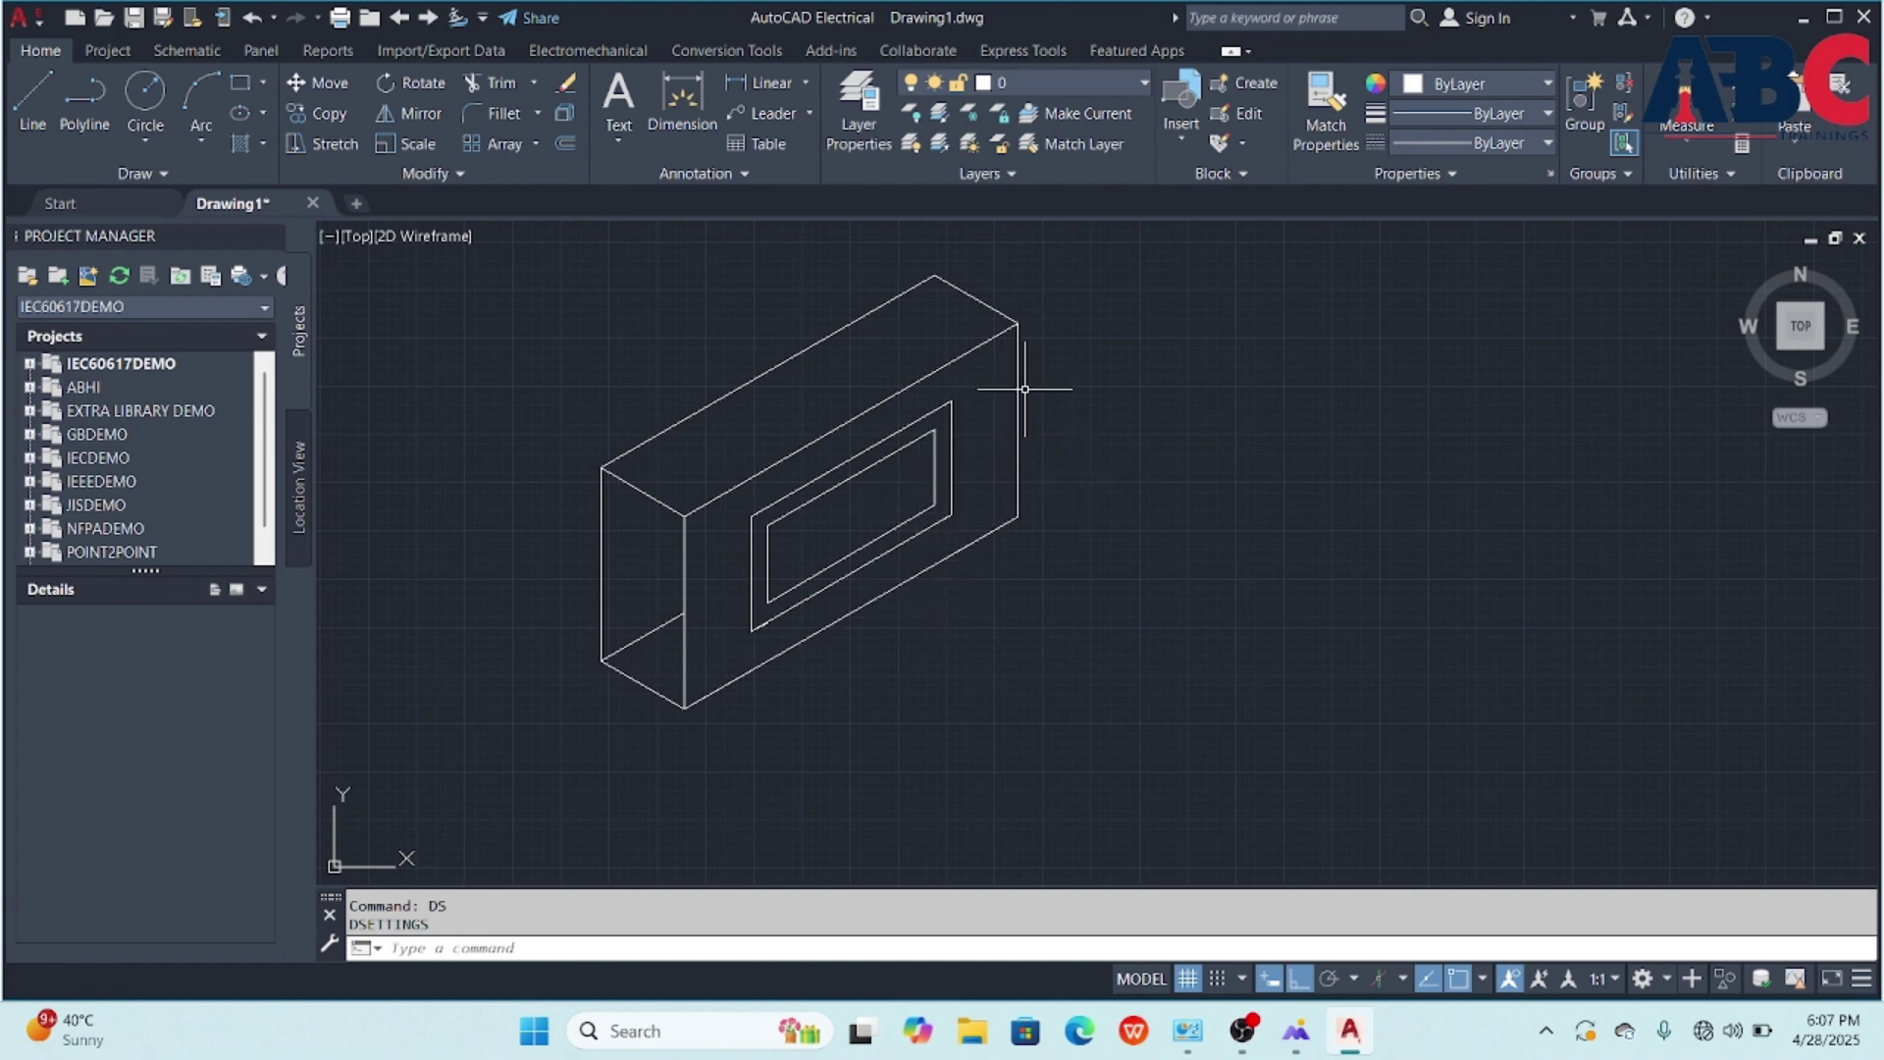
- Create four new layers in addition to layer 0, deleting any surplus ones
left_click(858, 113)
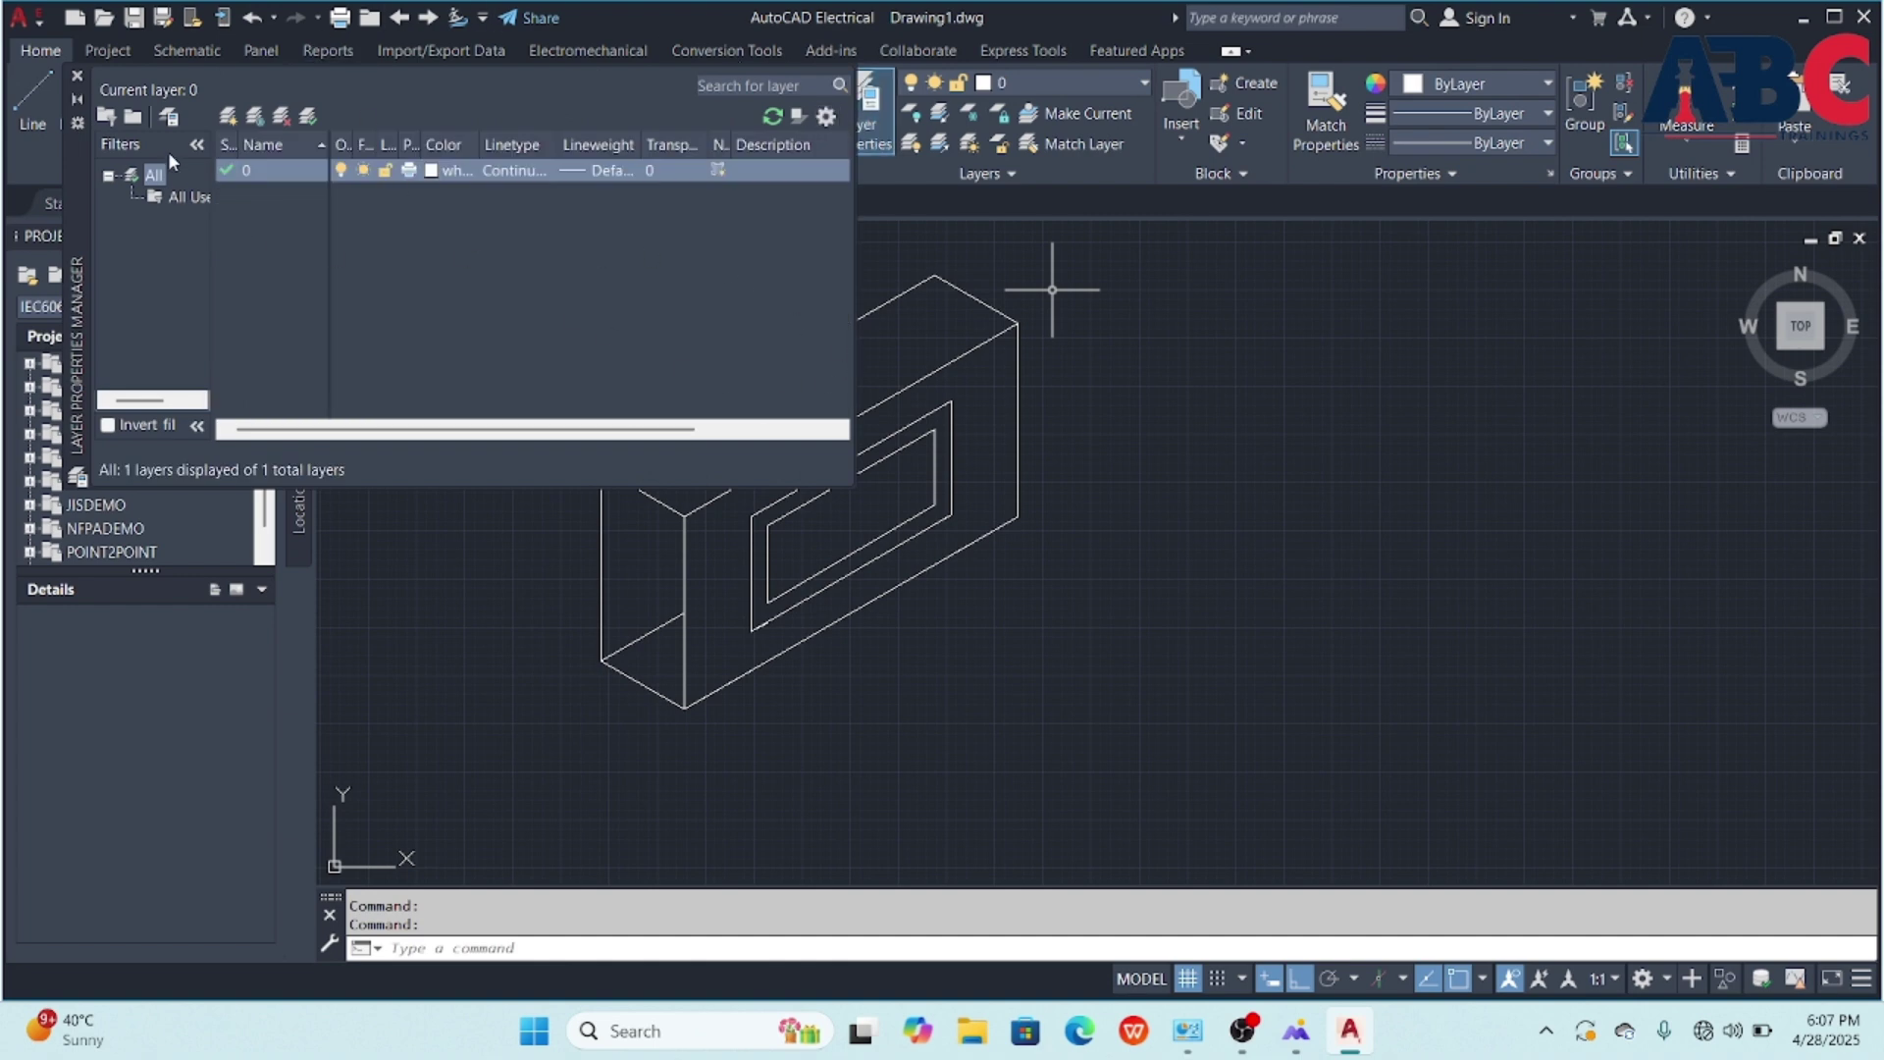
left_click(230, 119)
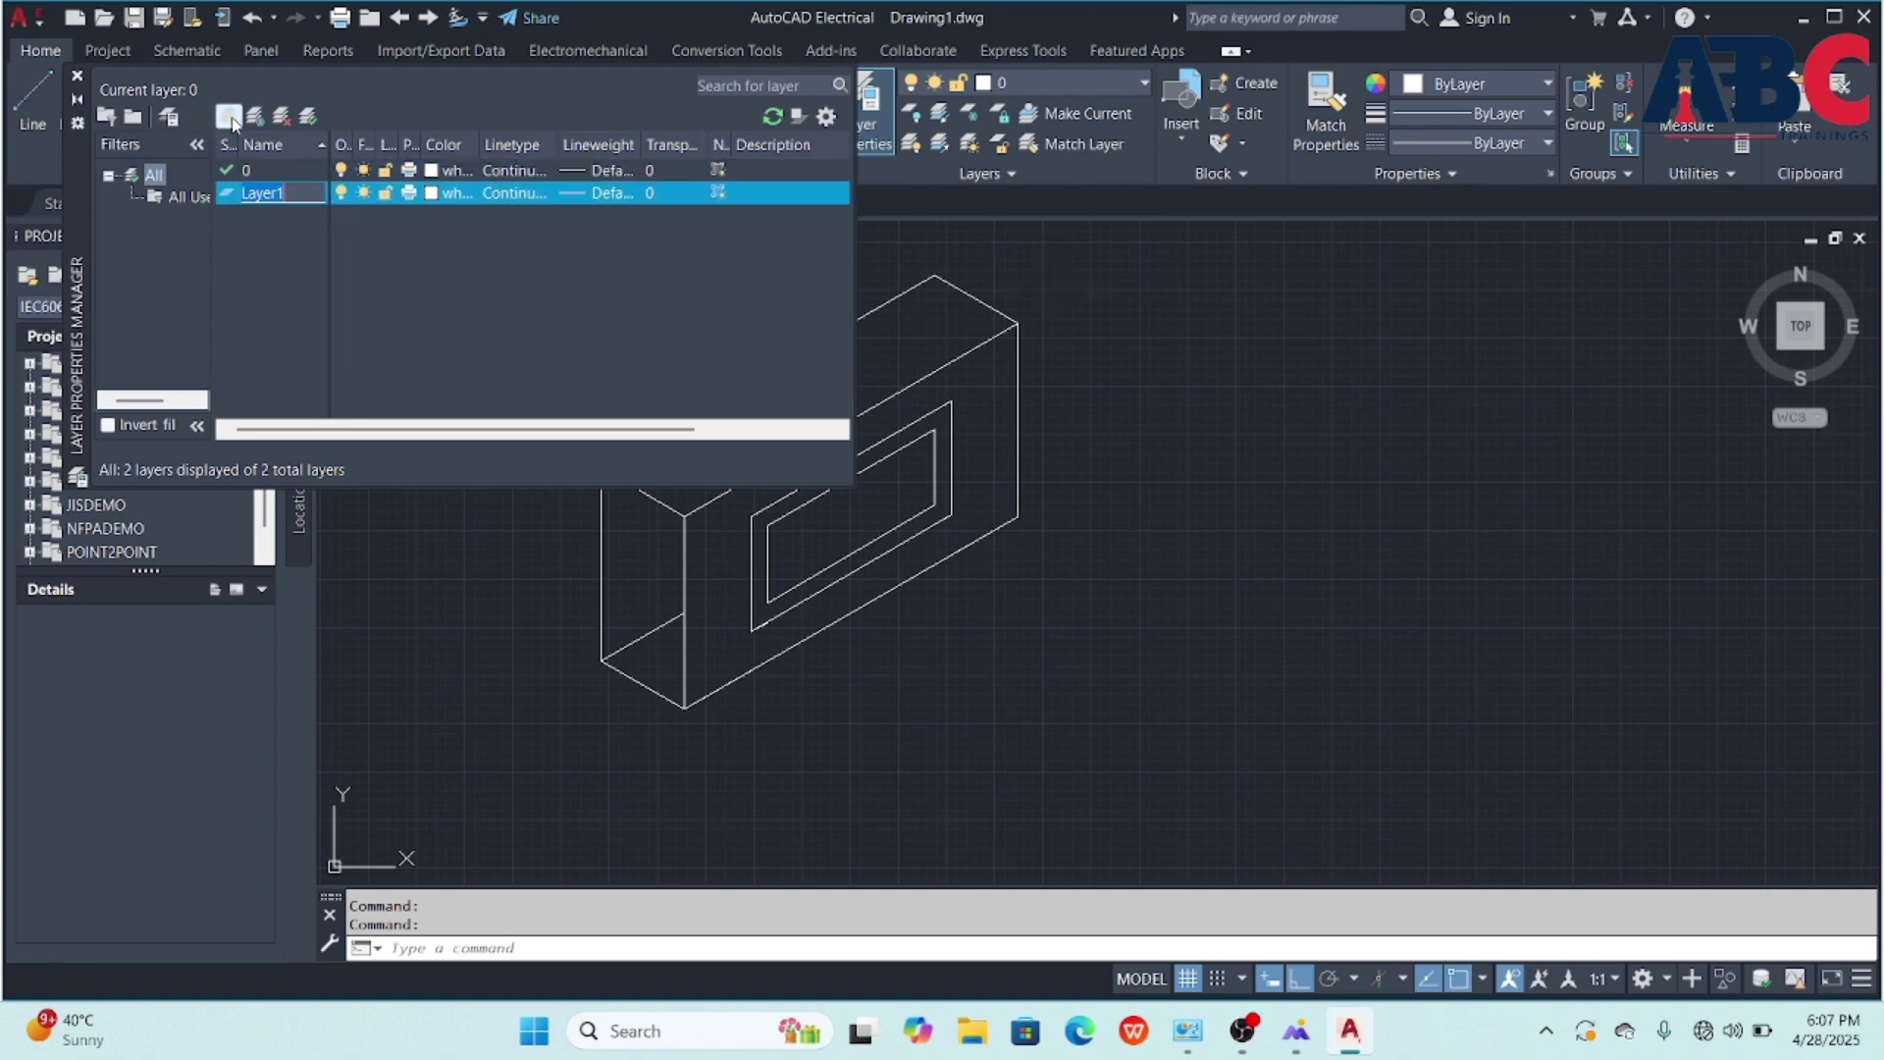
left_click(231, 119)
left_click(231, 118)
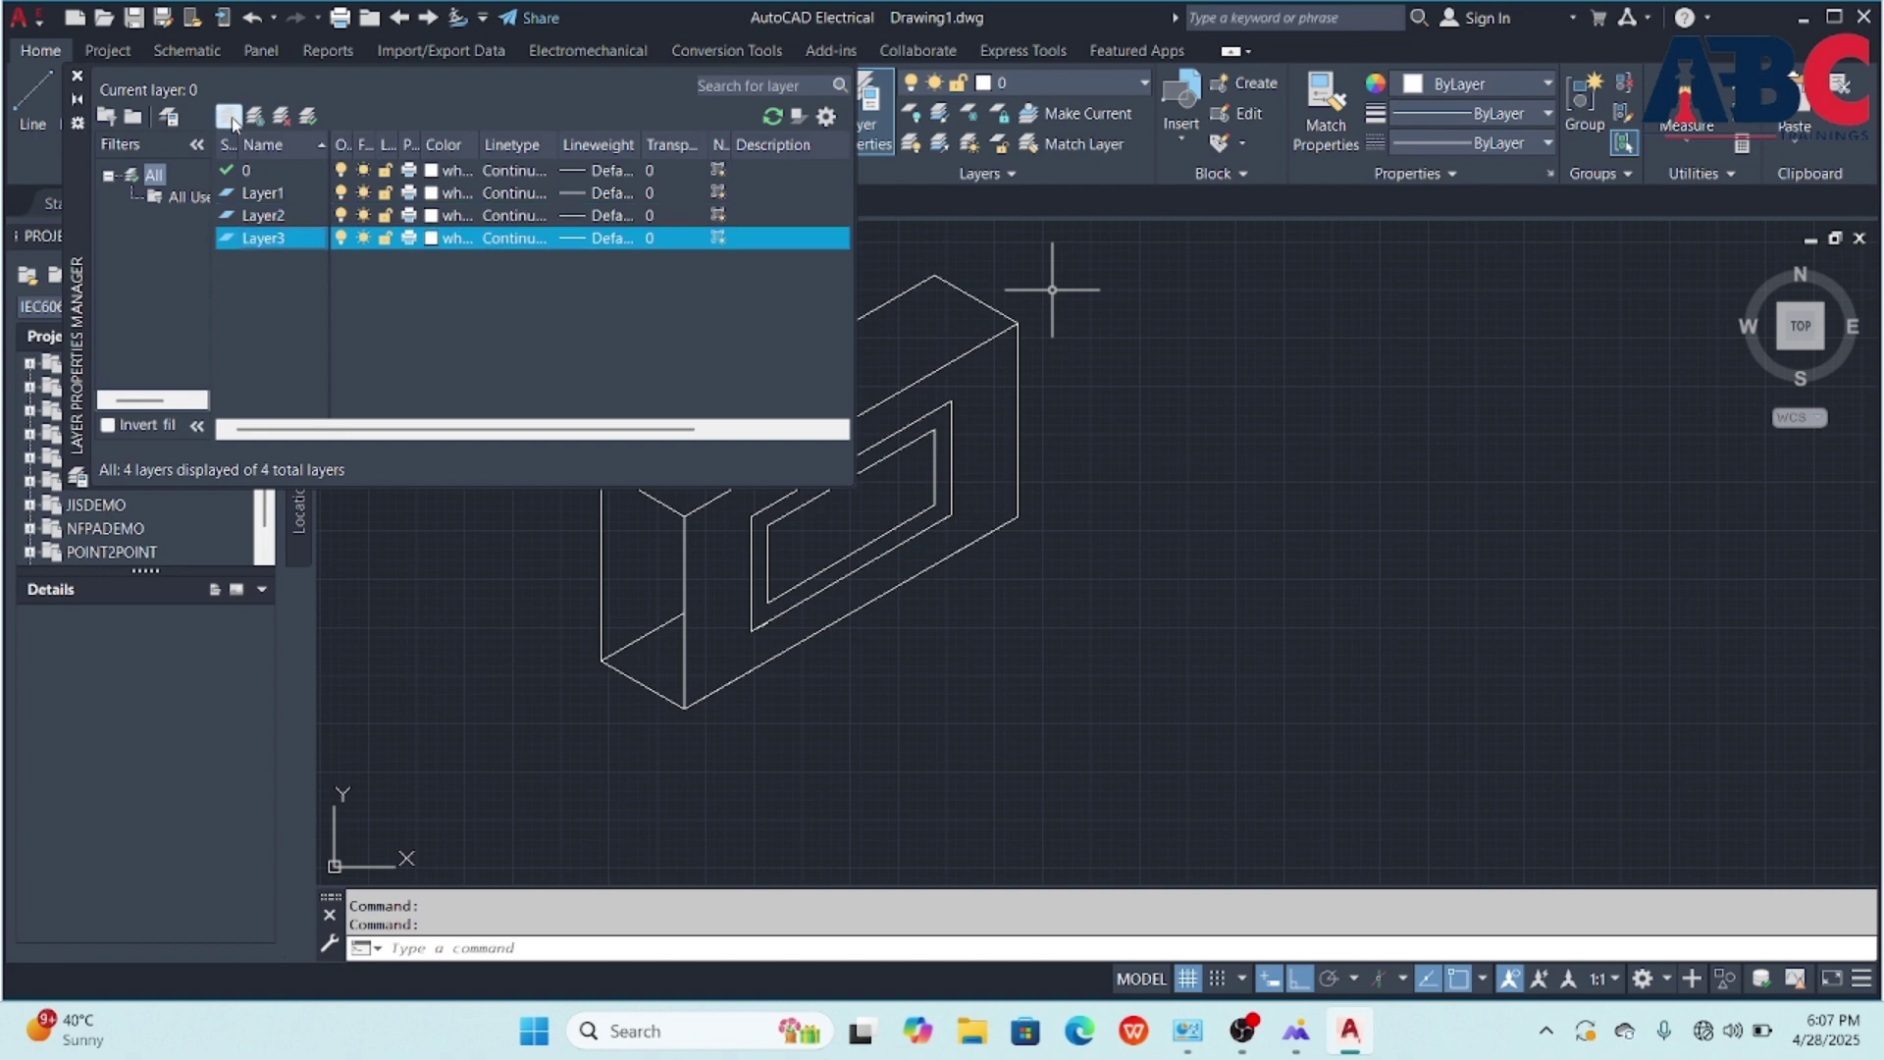
left_click(230, 119)
left_click(231, 119)
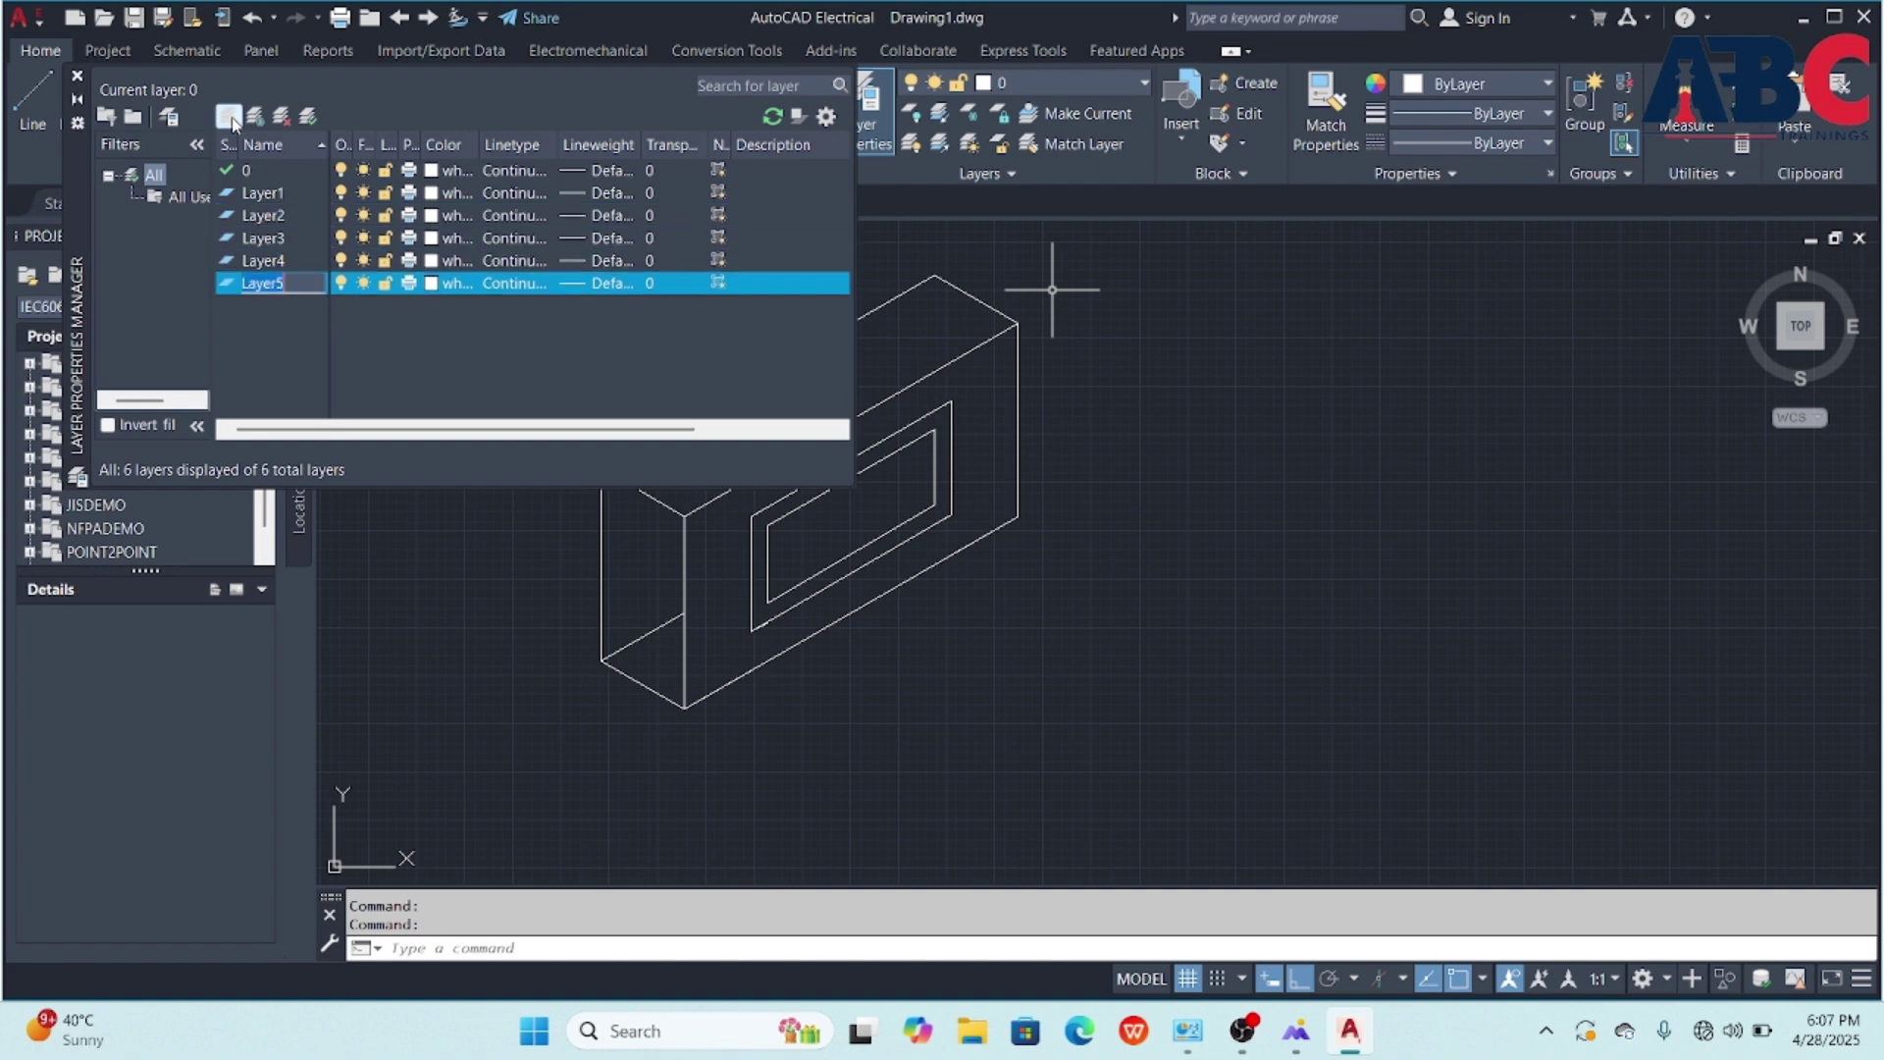
left_click(282, 118)
left_click(283, 118)
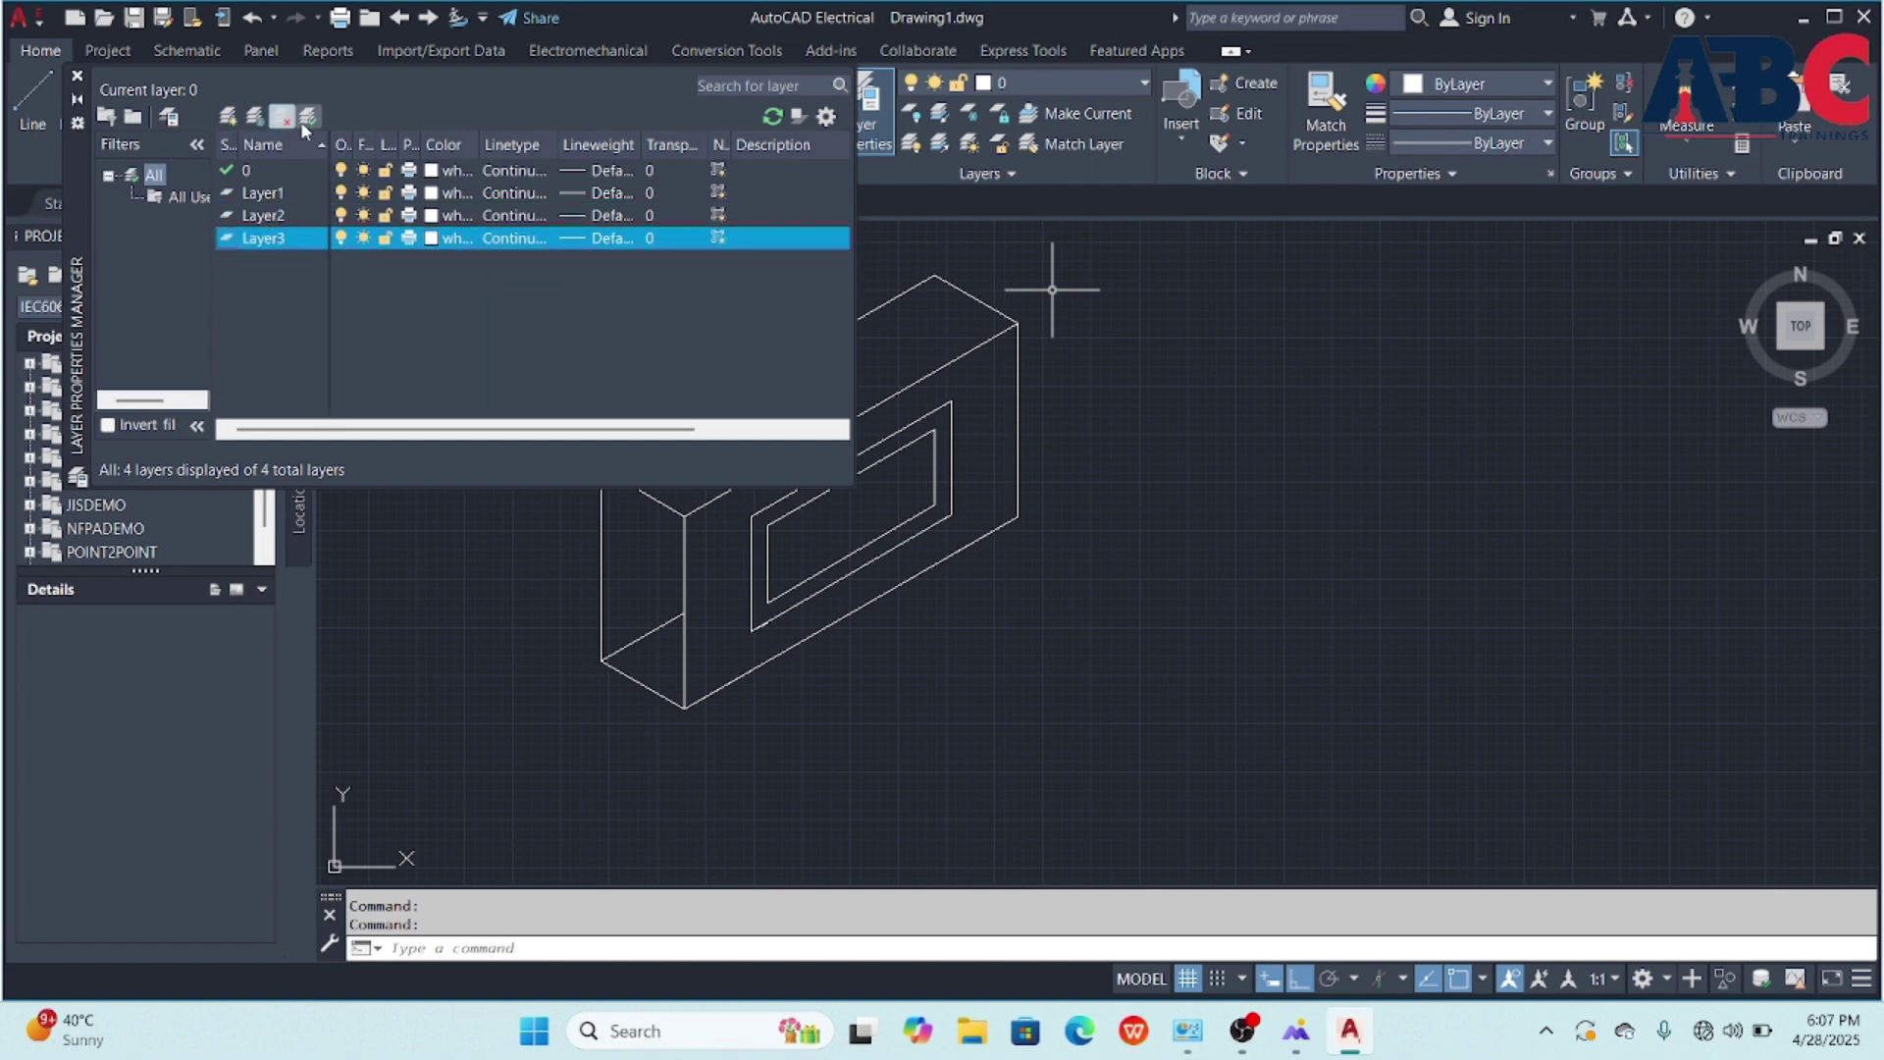
left_click(238, 125)
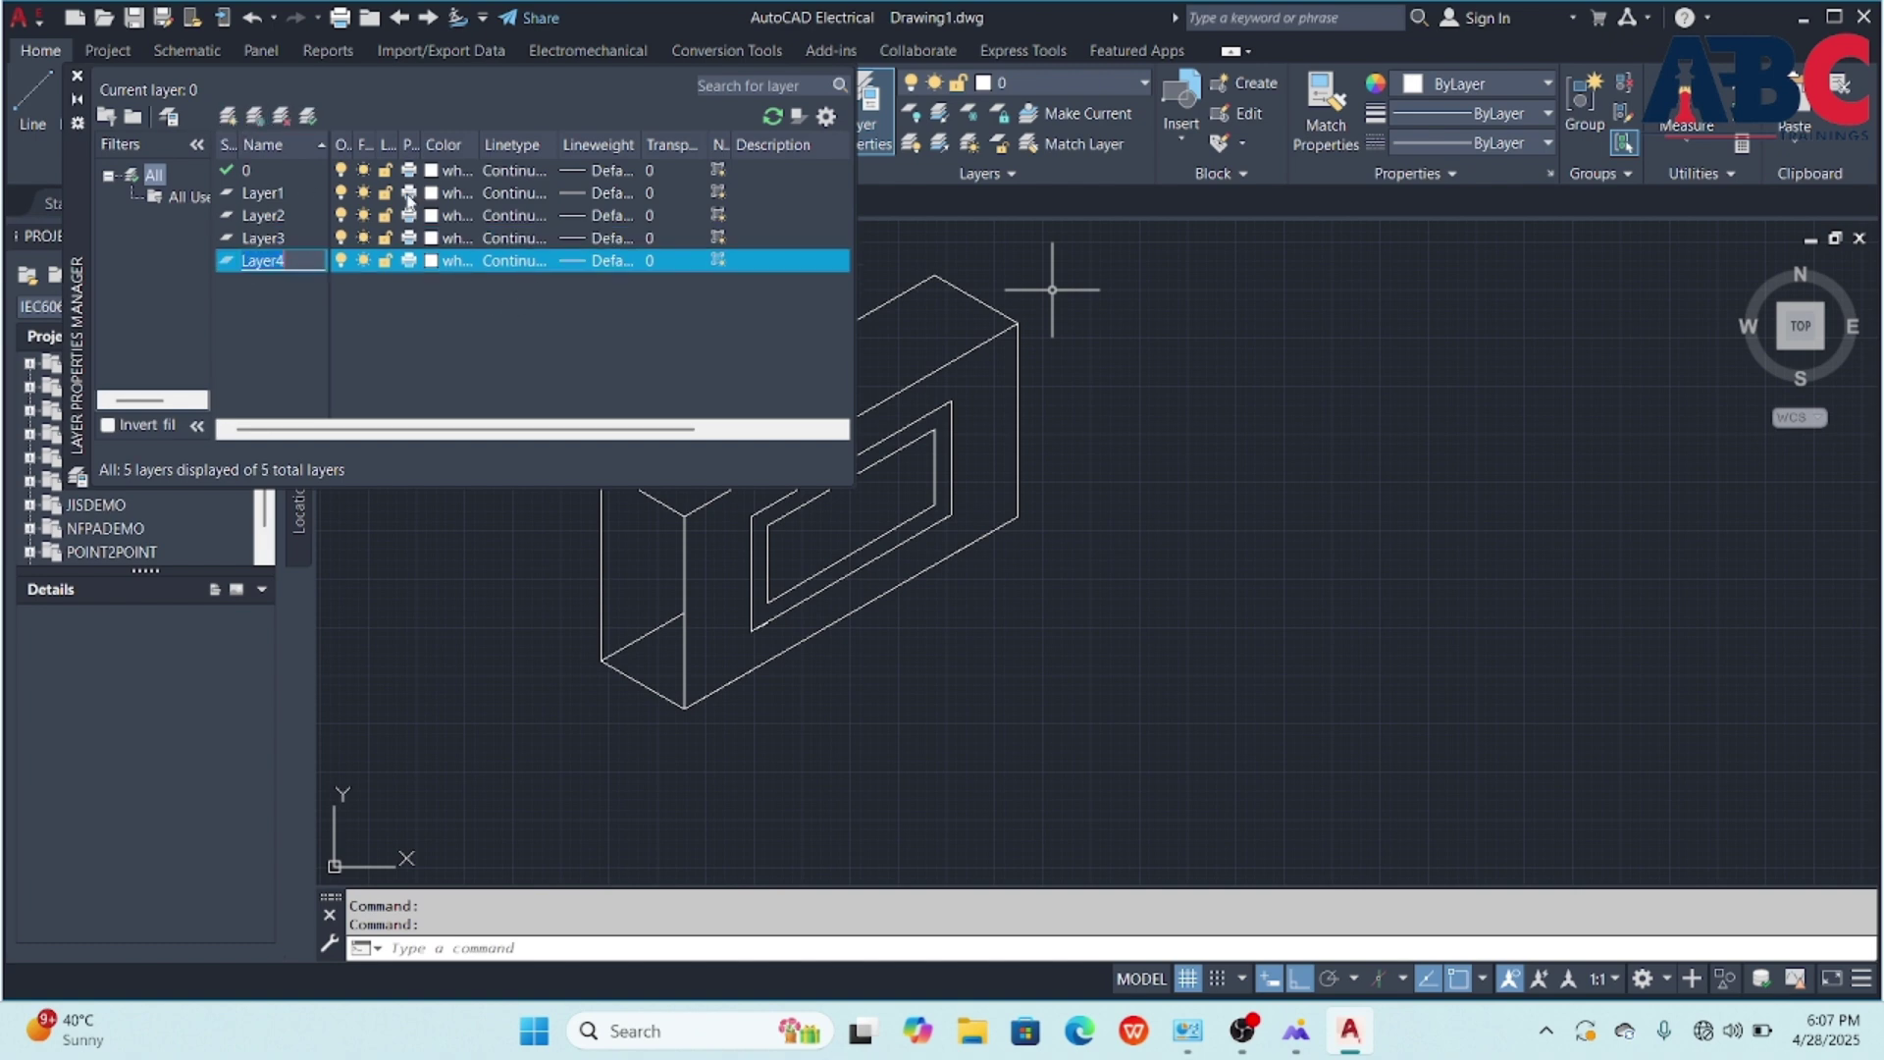
- Set Layer1's color to index color 50 (yellow) and Layer2's color to magenta
left_click(450, 194)
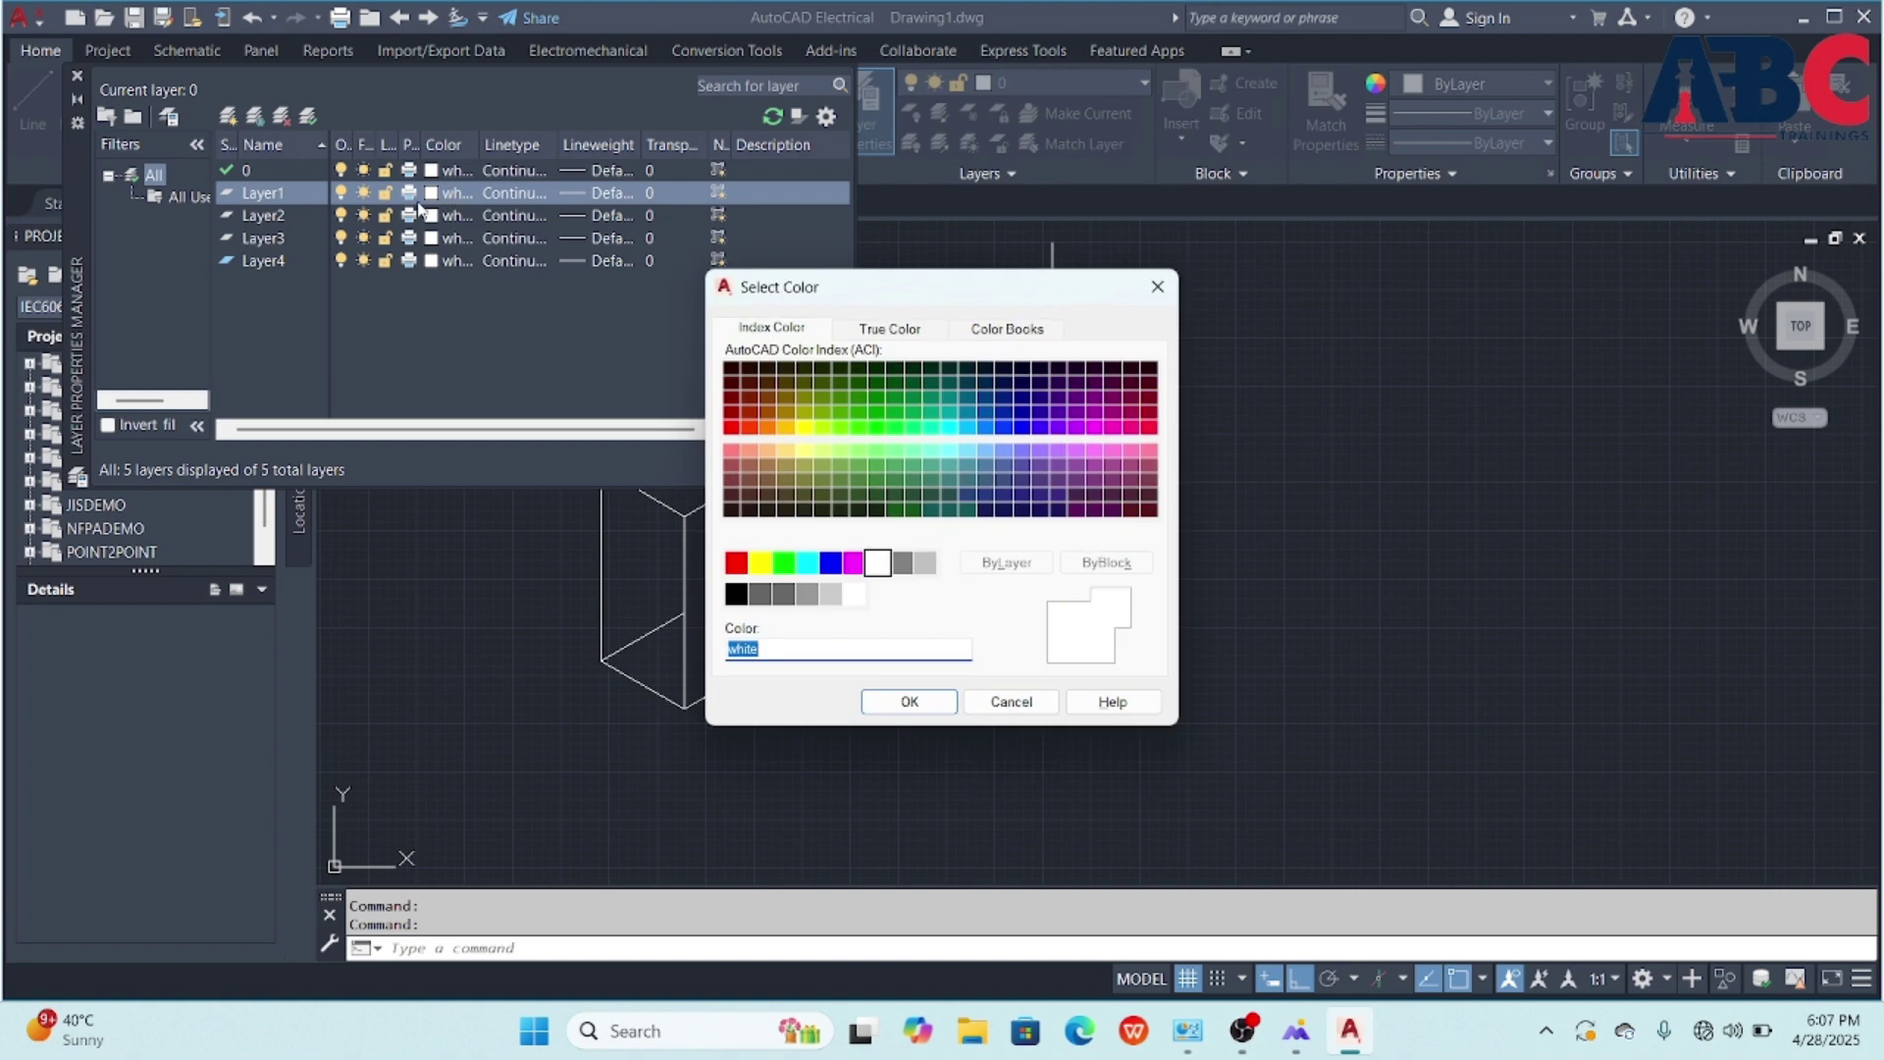
left_click(801, 434)
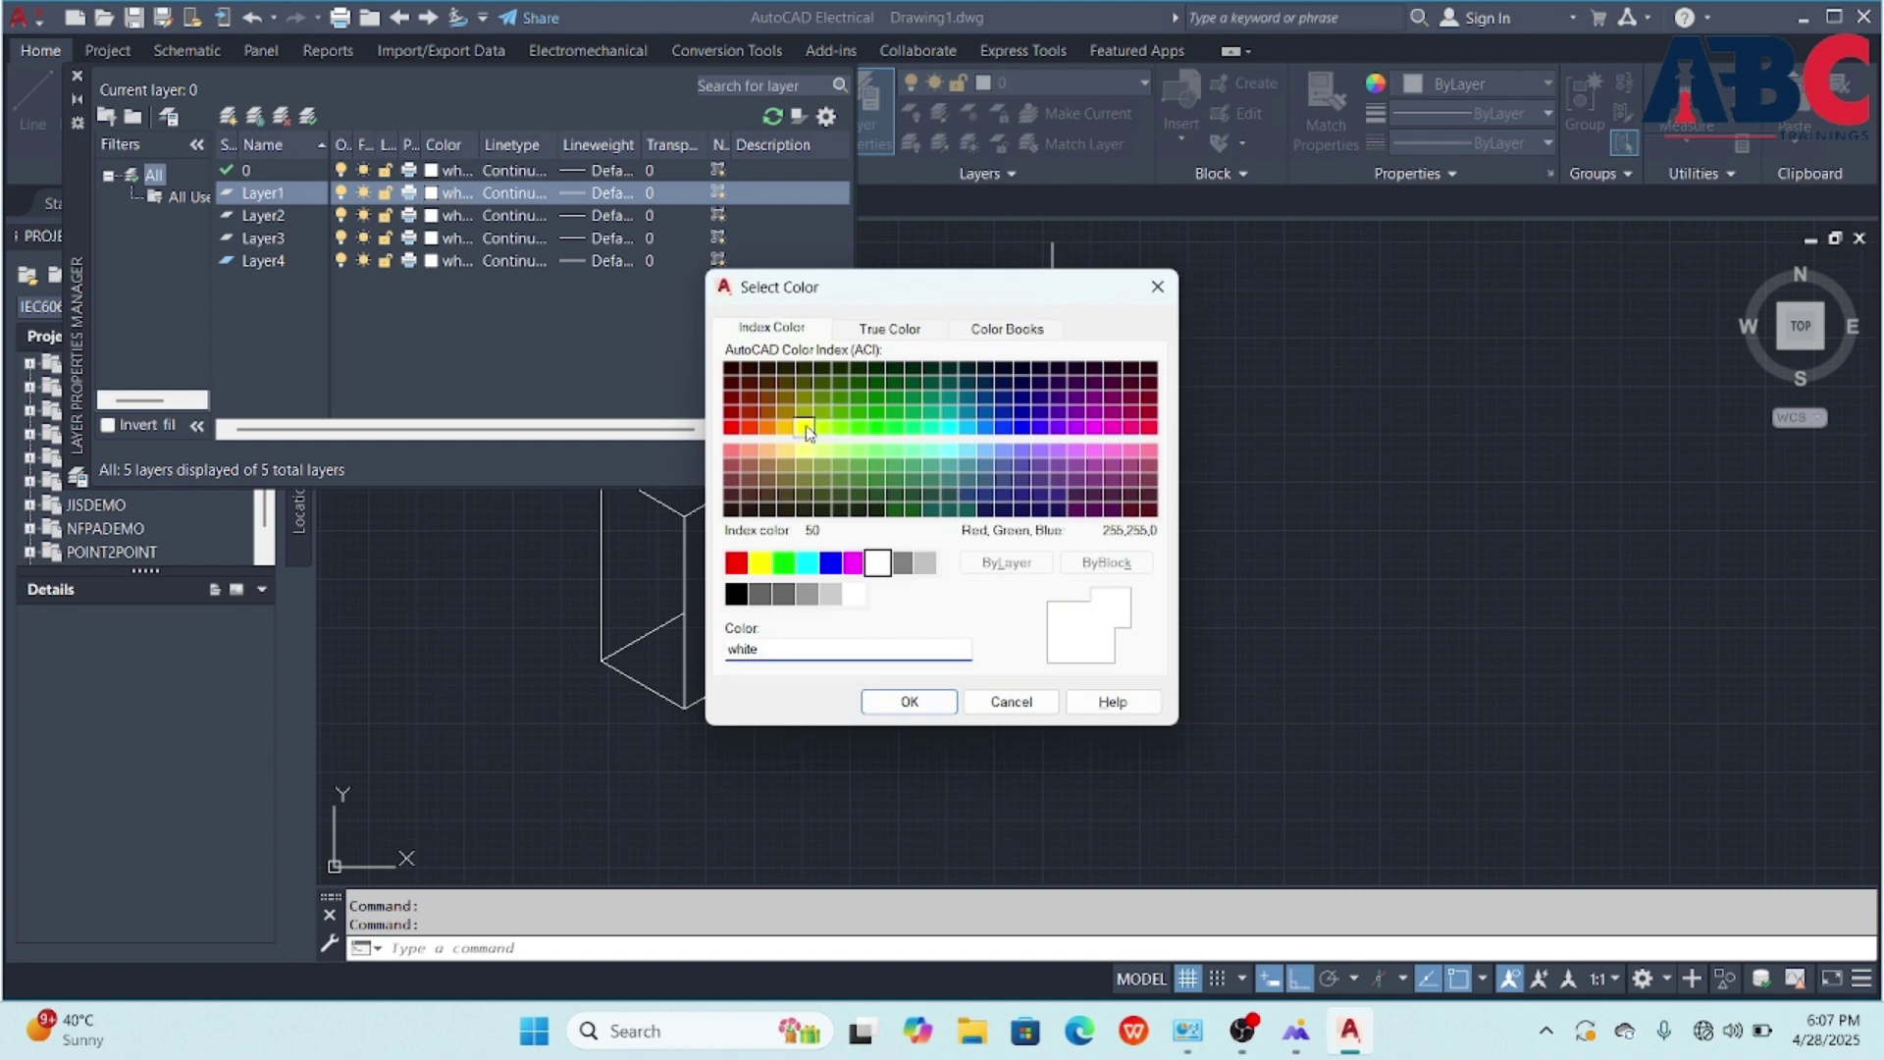
left_click(909, 702)
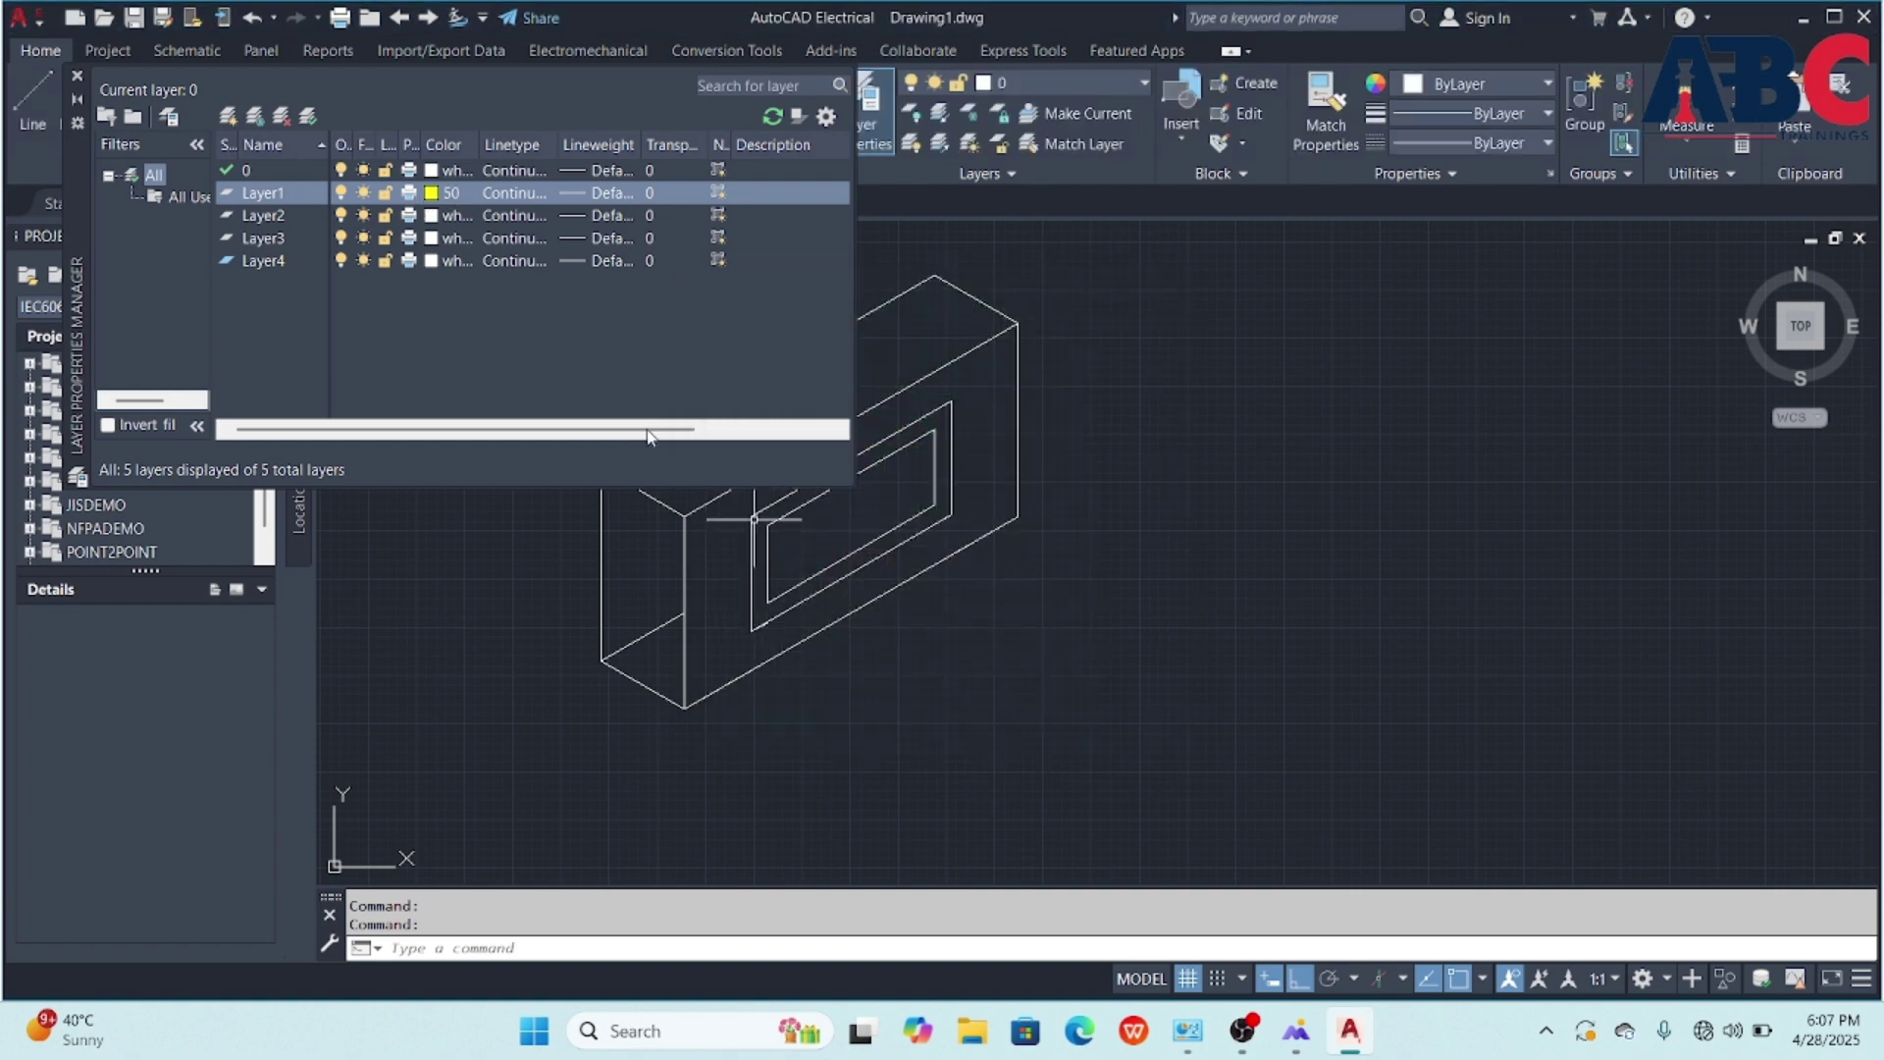
left_click(431, 216)
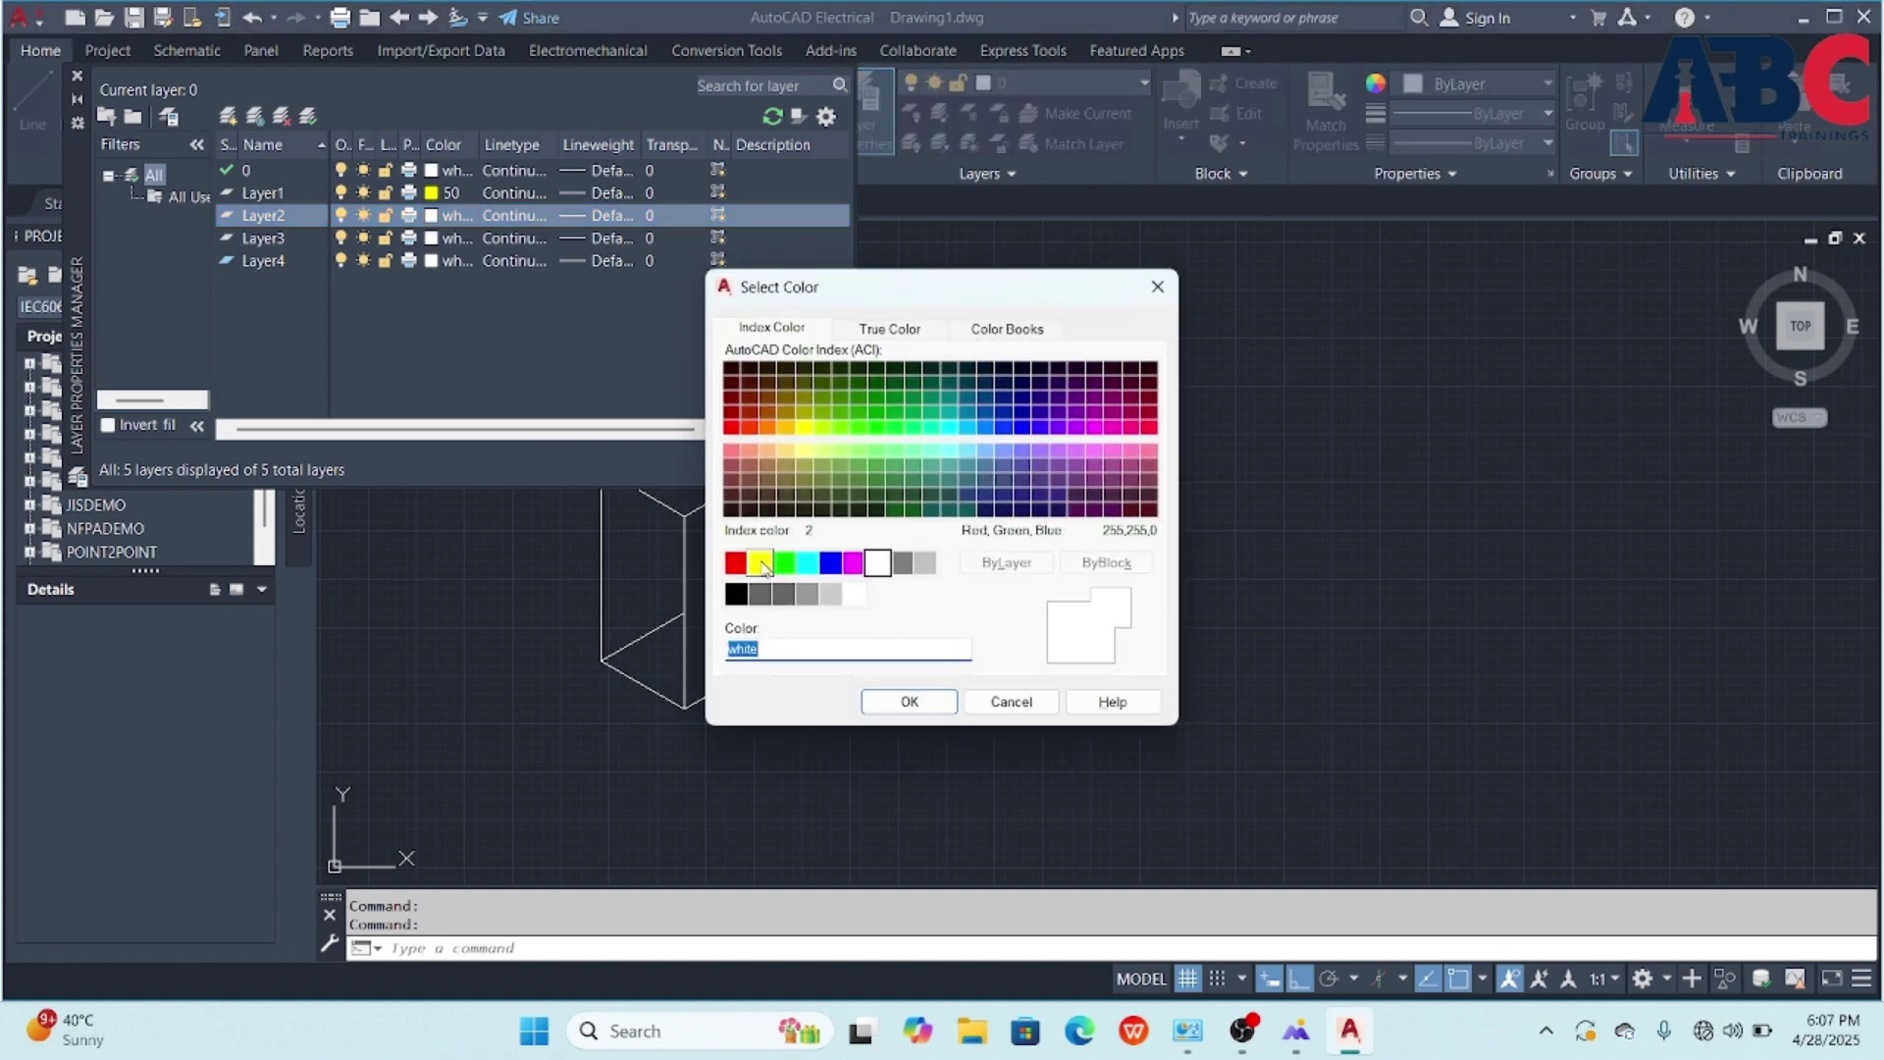
left_click(762, 565)
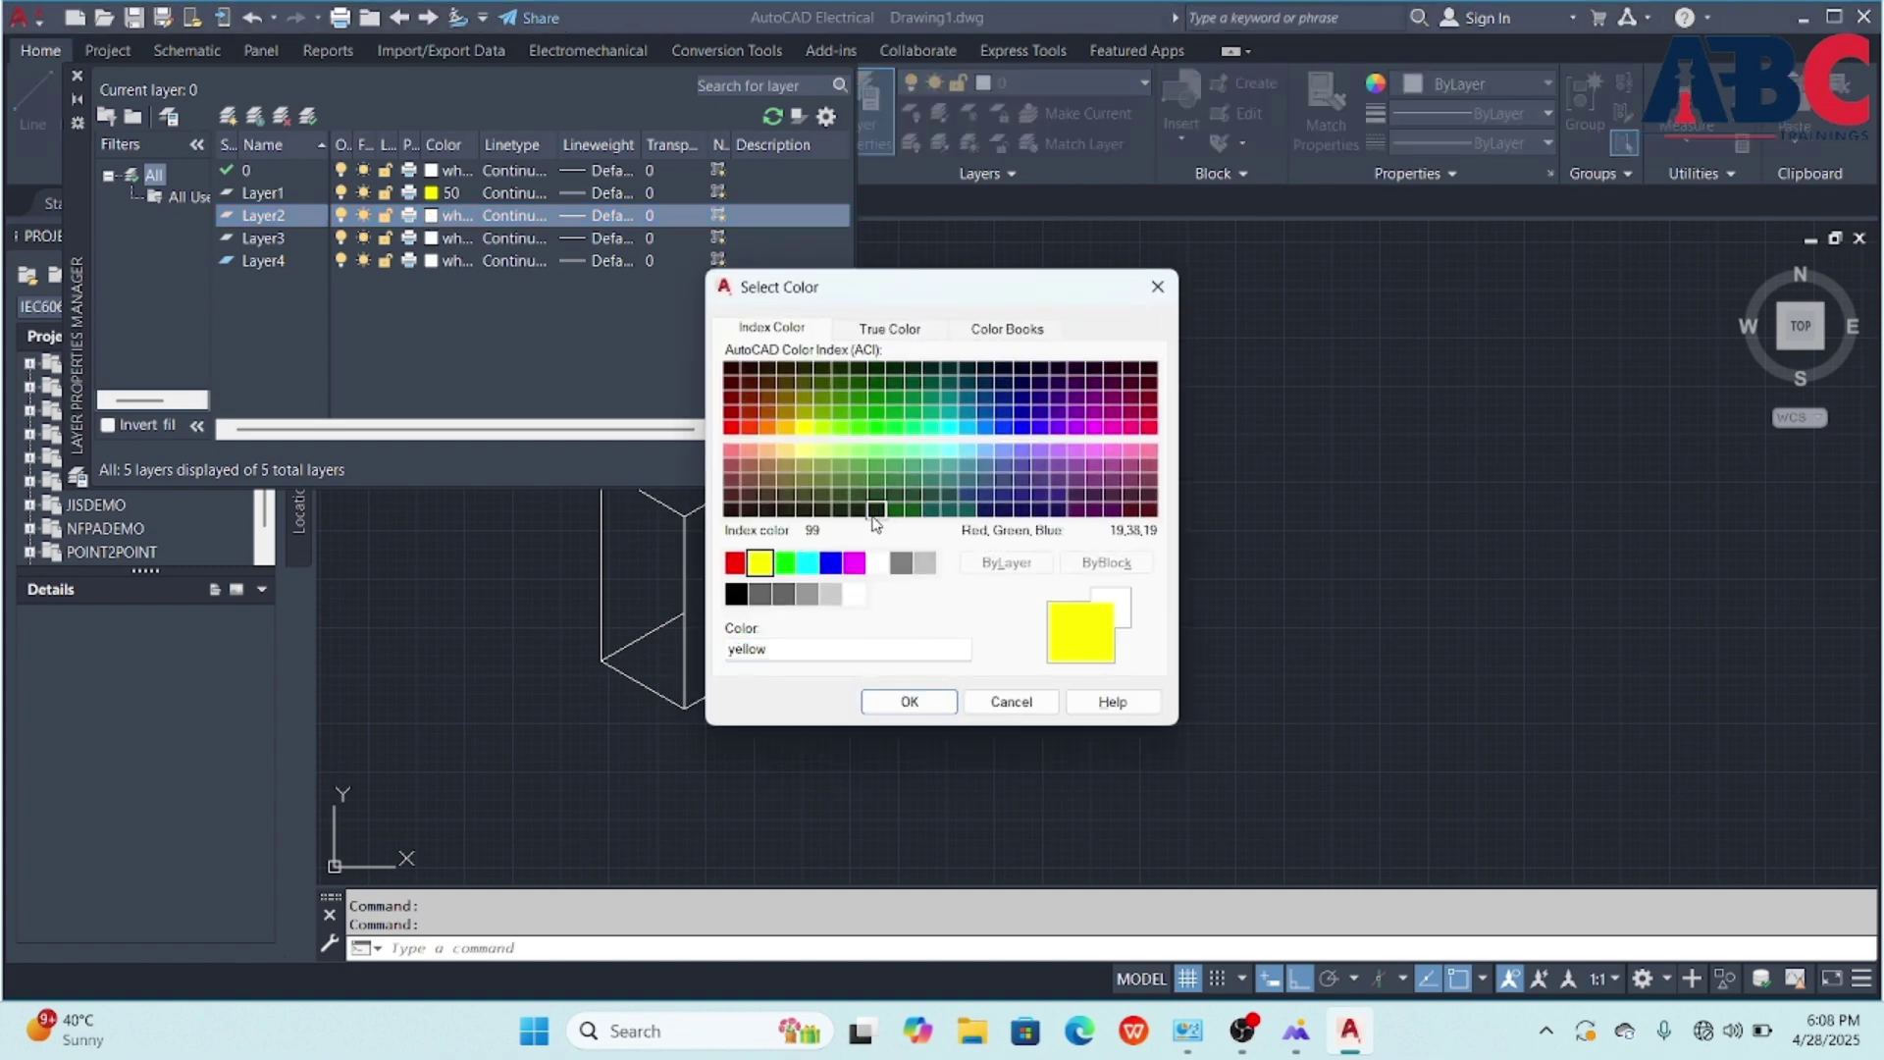
left_click(856, 563)
left_click(910, 703)
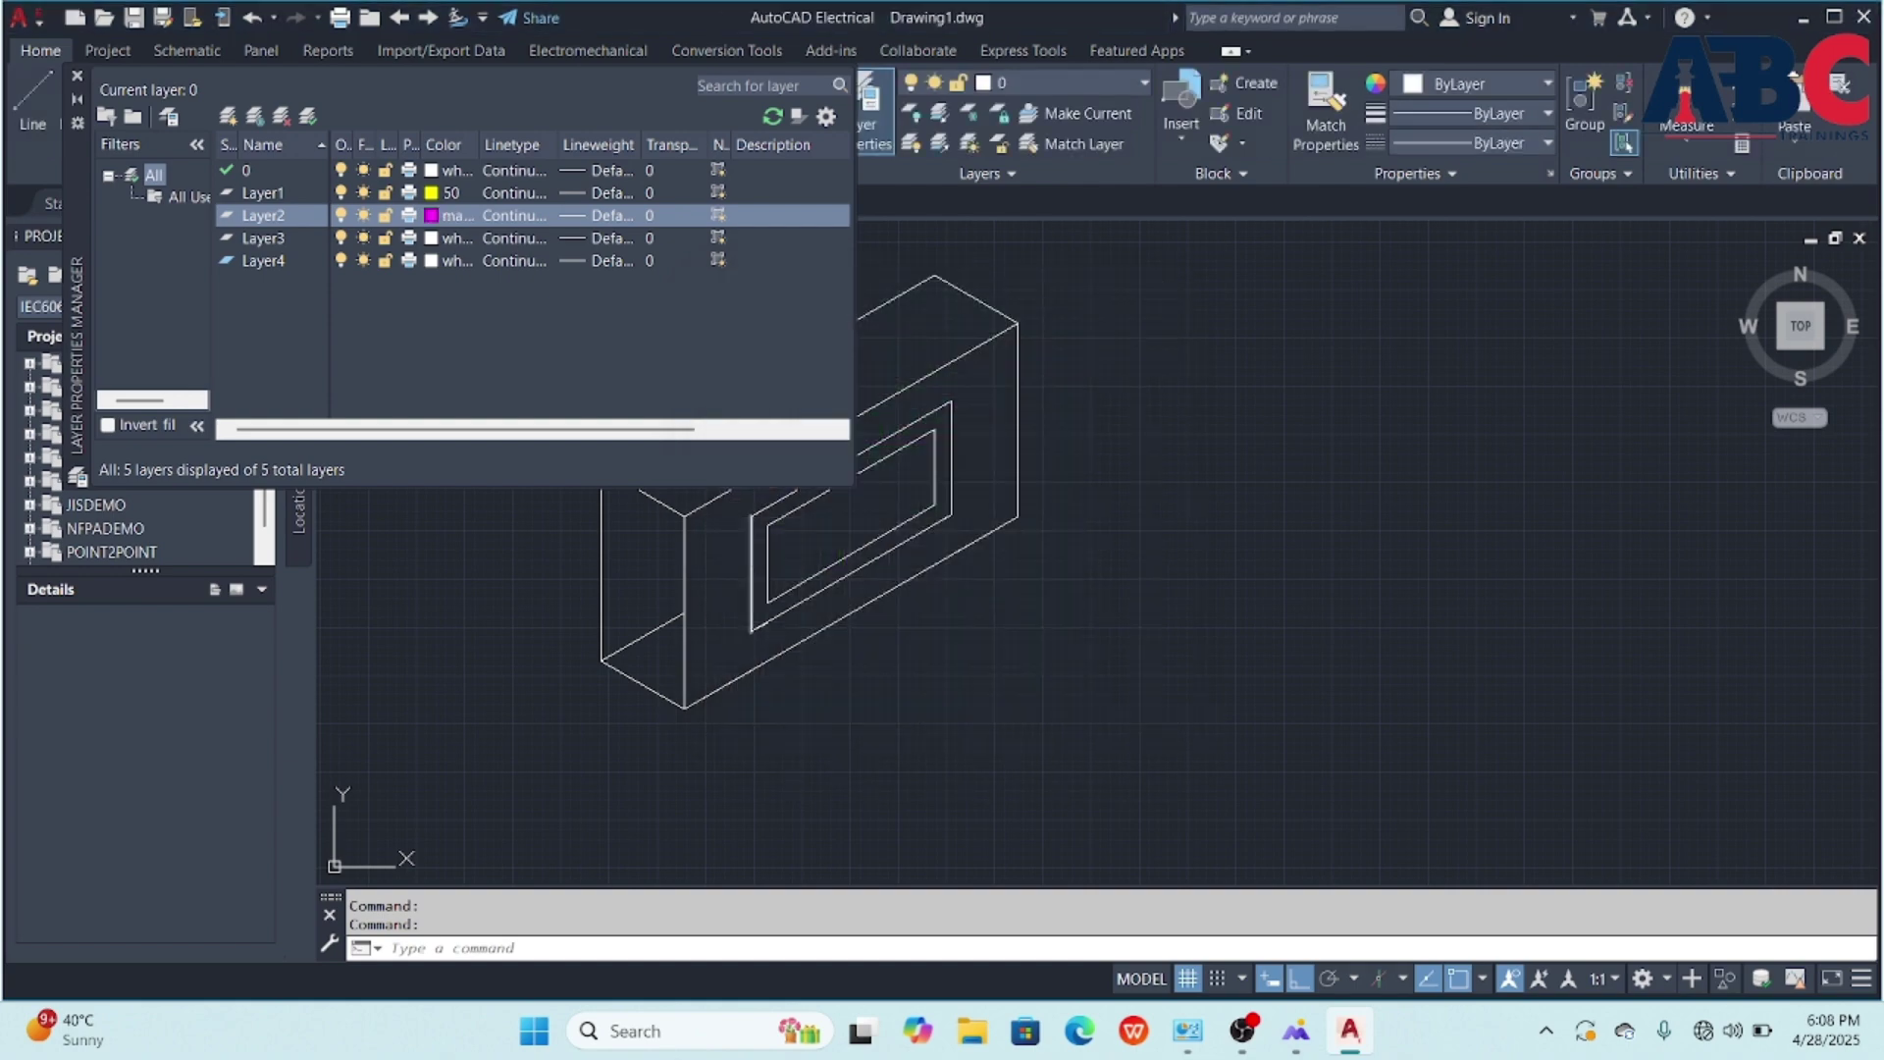
- Set Layer3's color to index color 180 (blue)
left_click(431, 238)
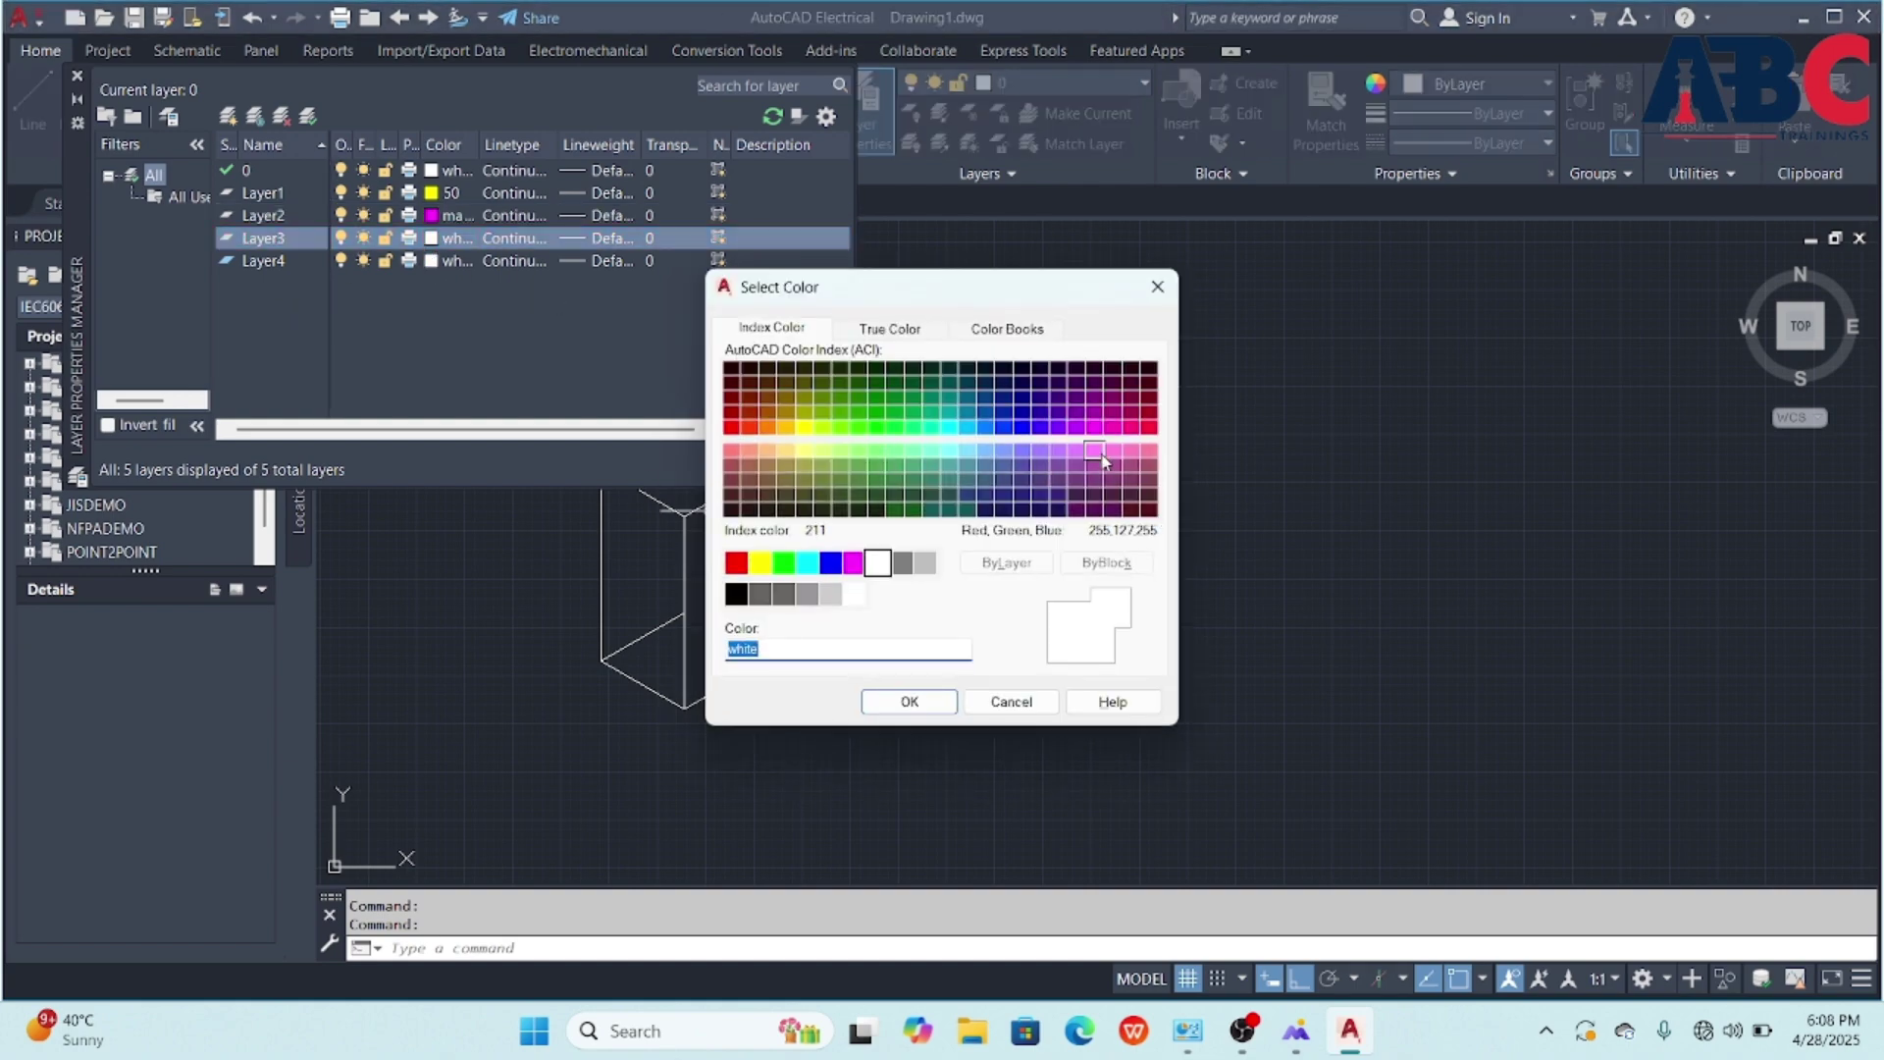
left_click(1043, 432)
left_click(910, 701)
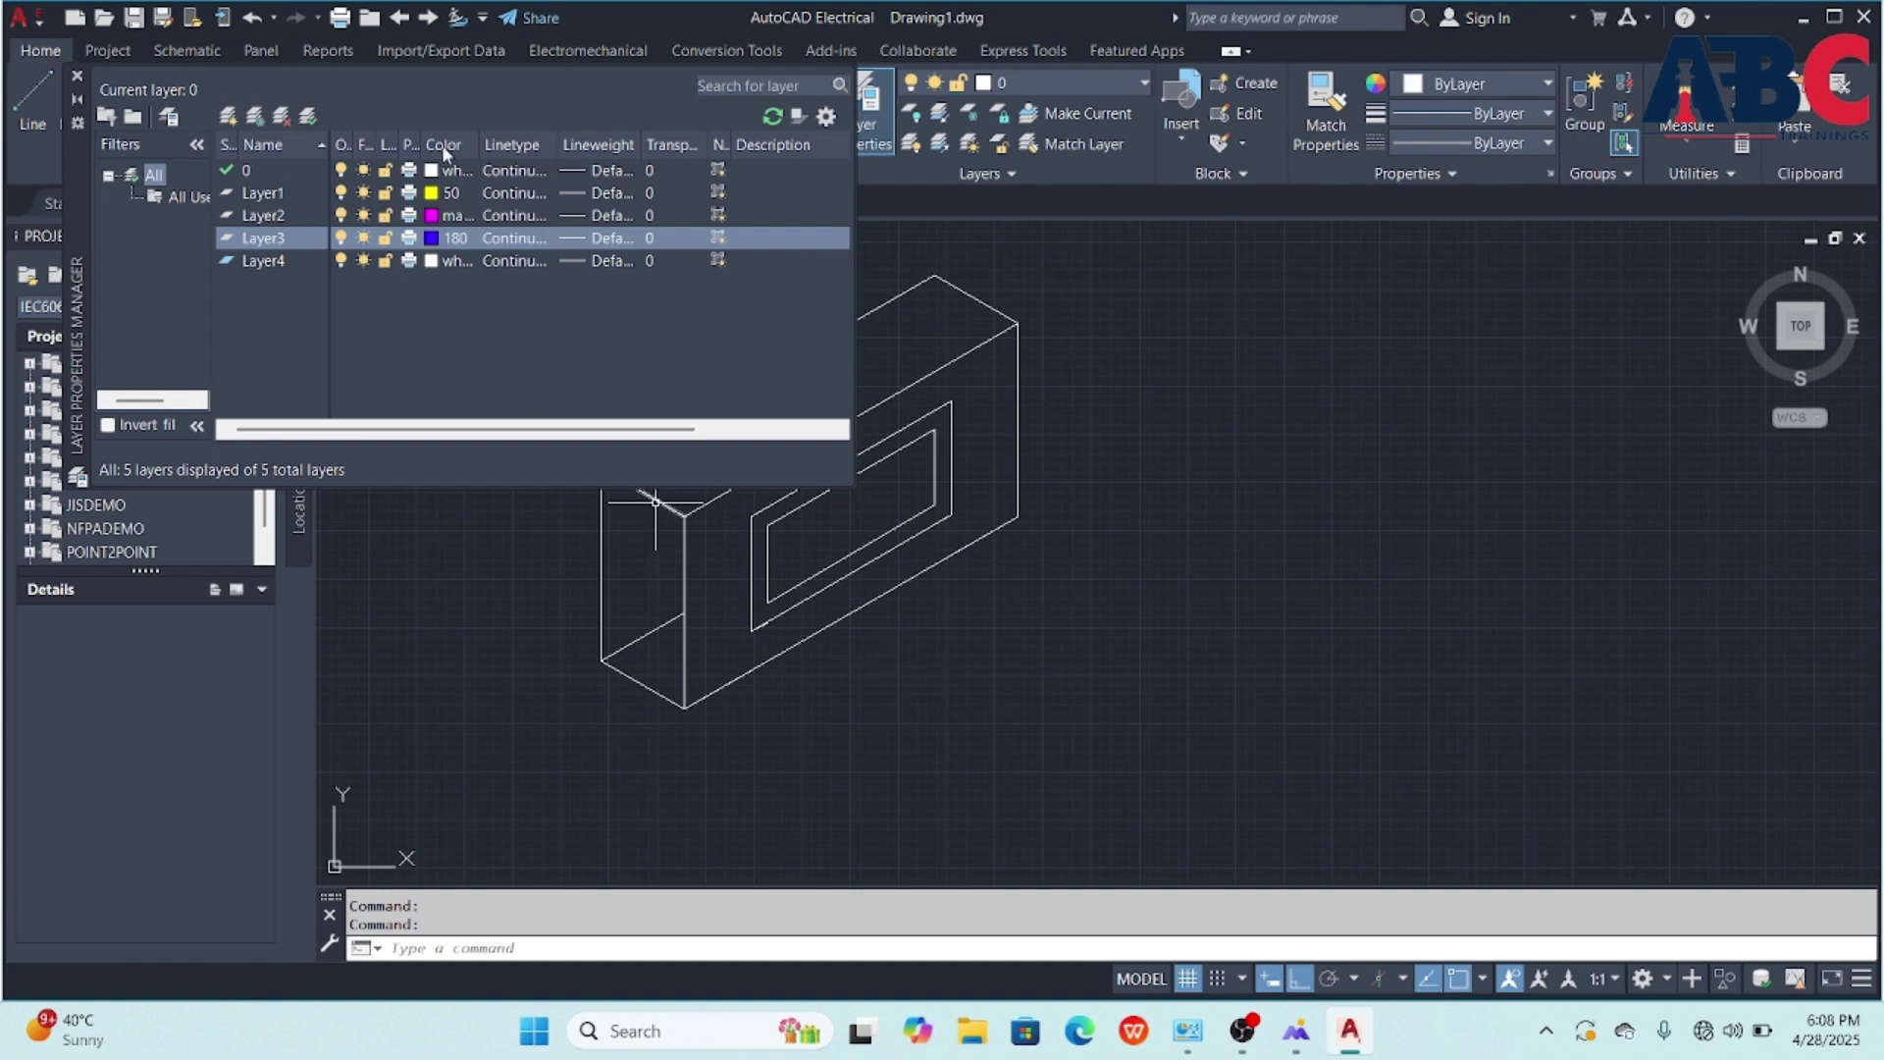
- Set layer 0's color to green
left_click(432, 171)
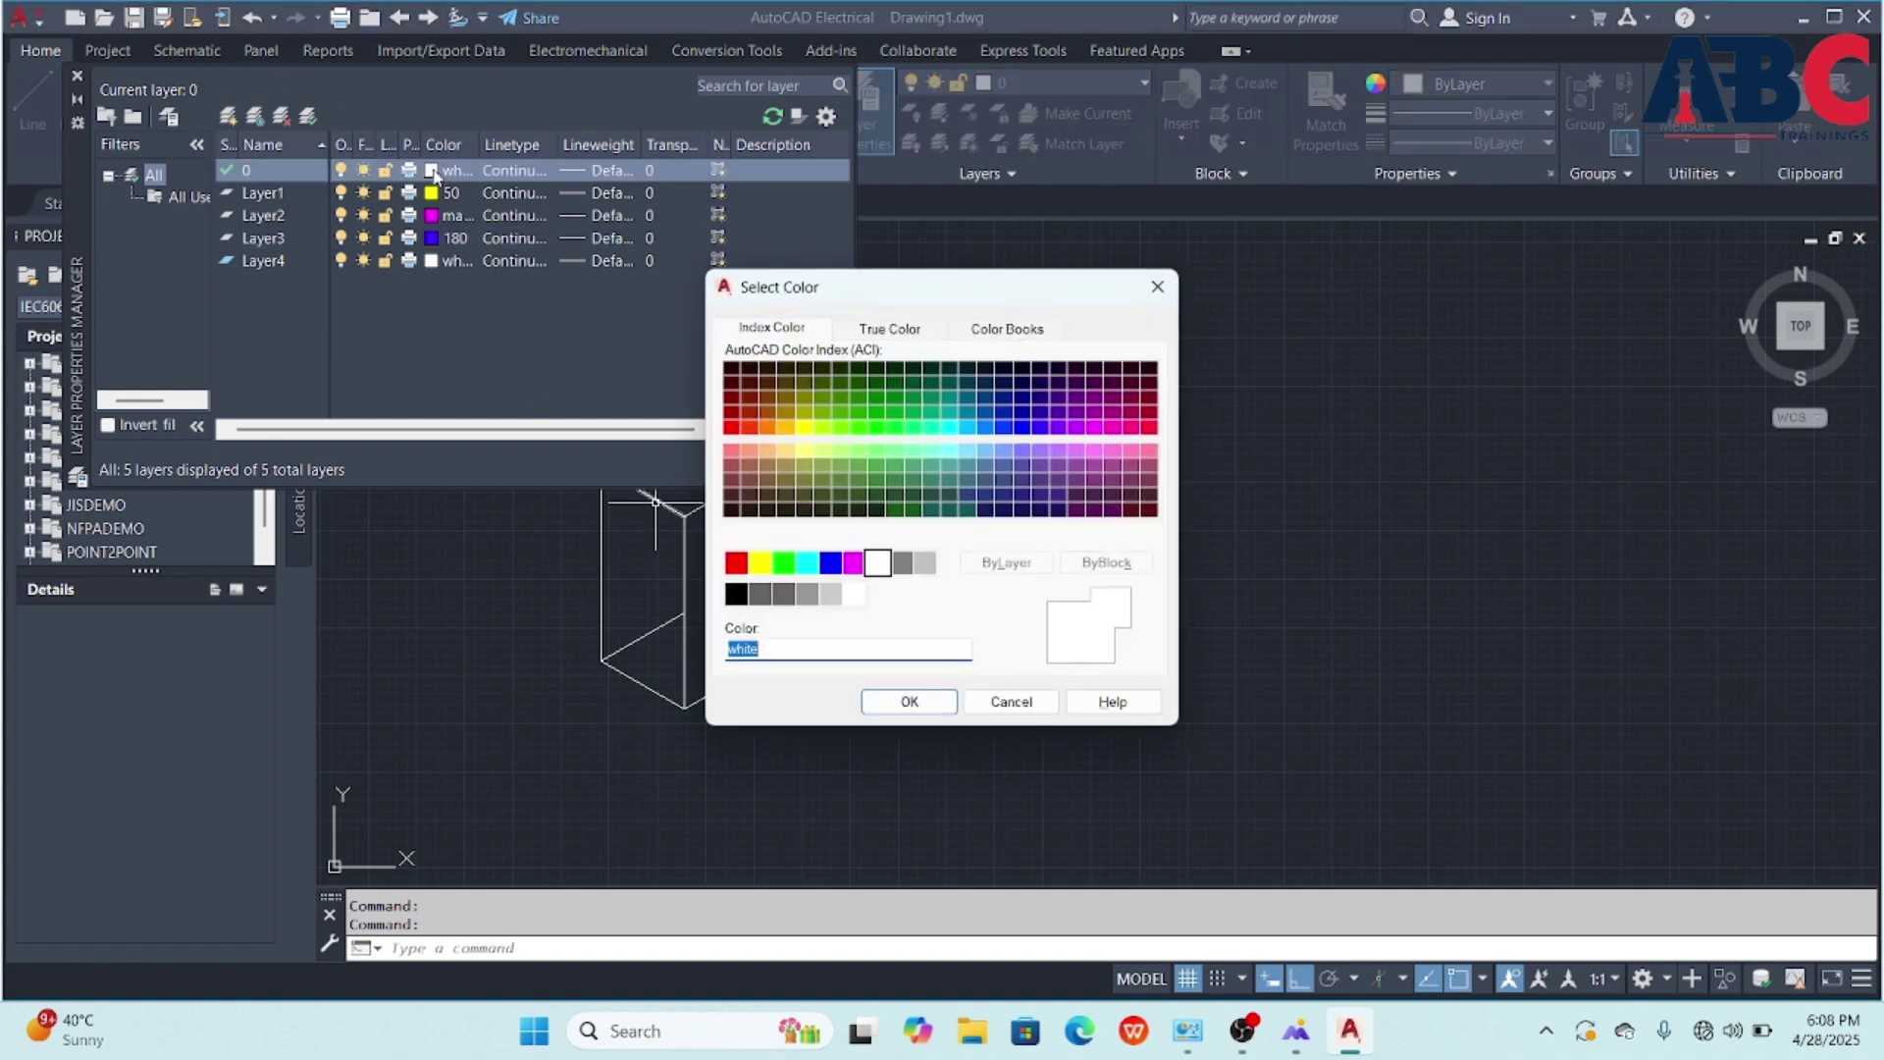
left_click(857, 569)
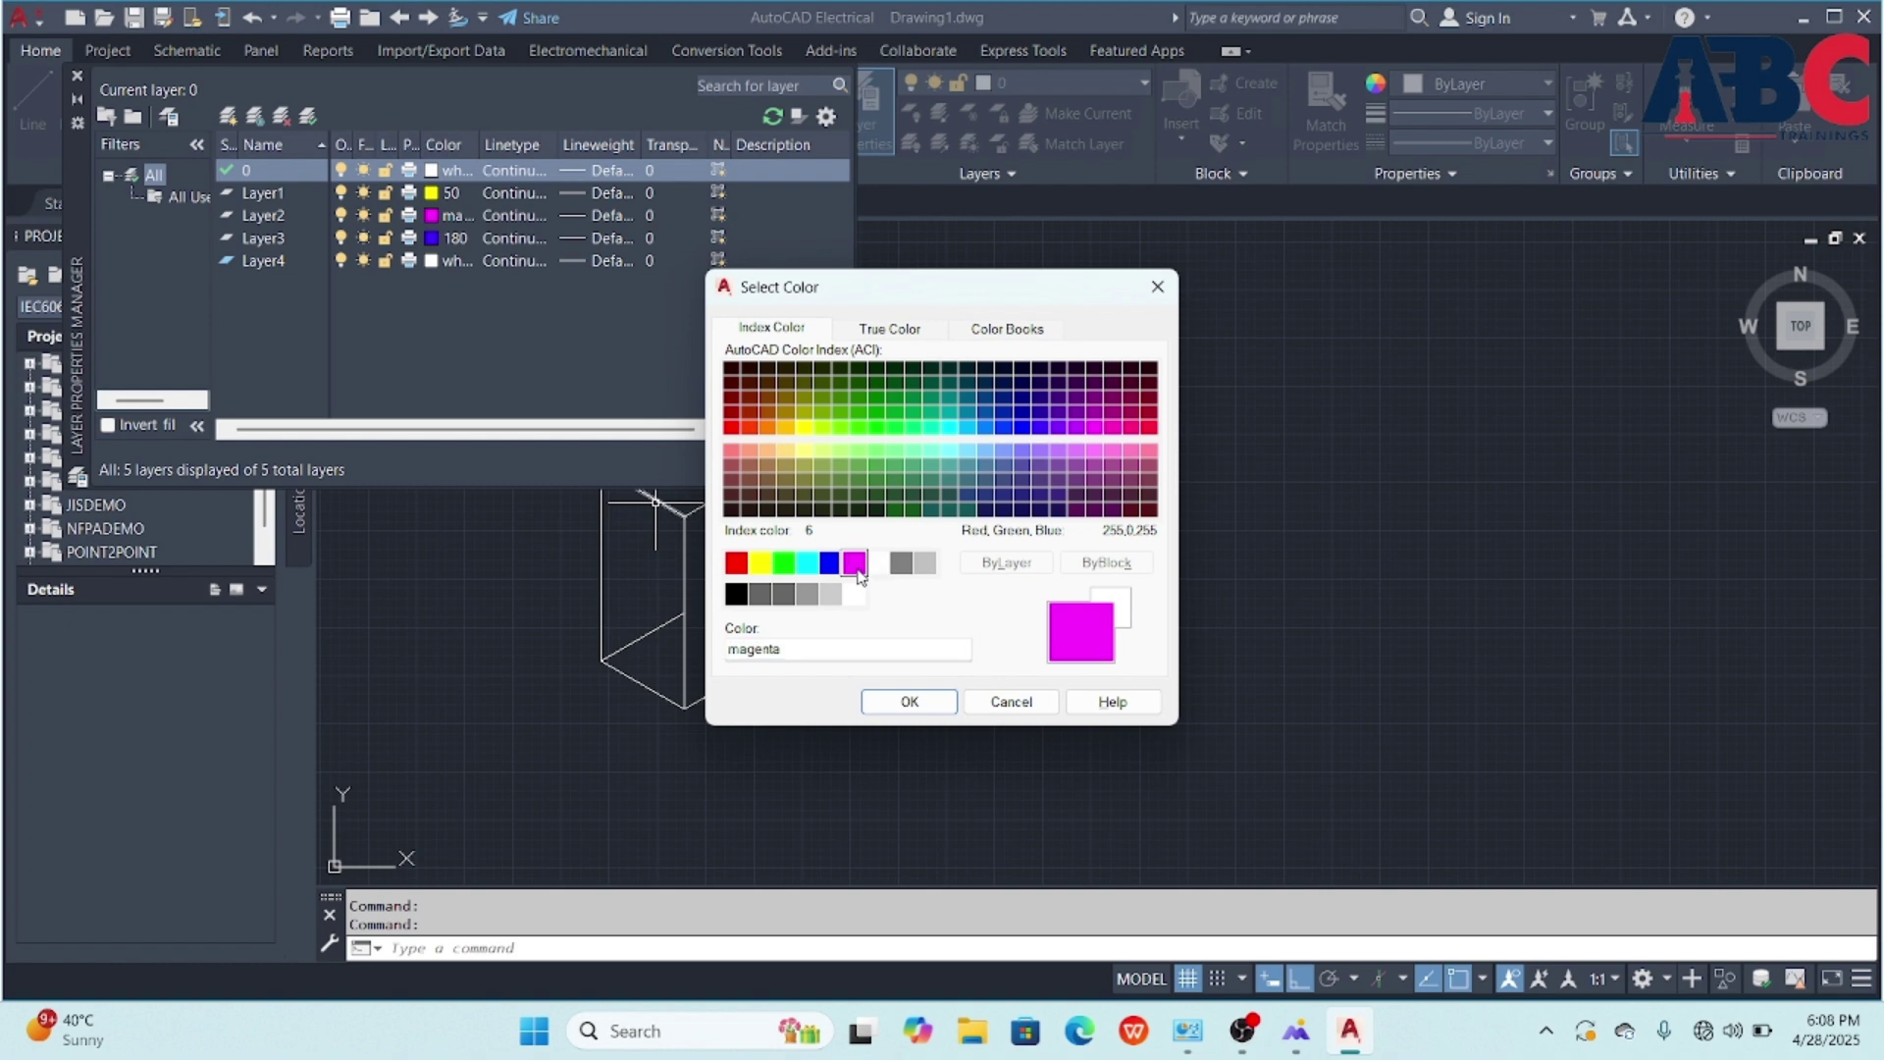
left_click(786, 568)
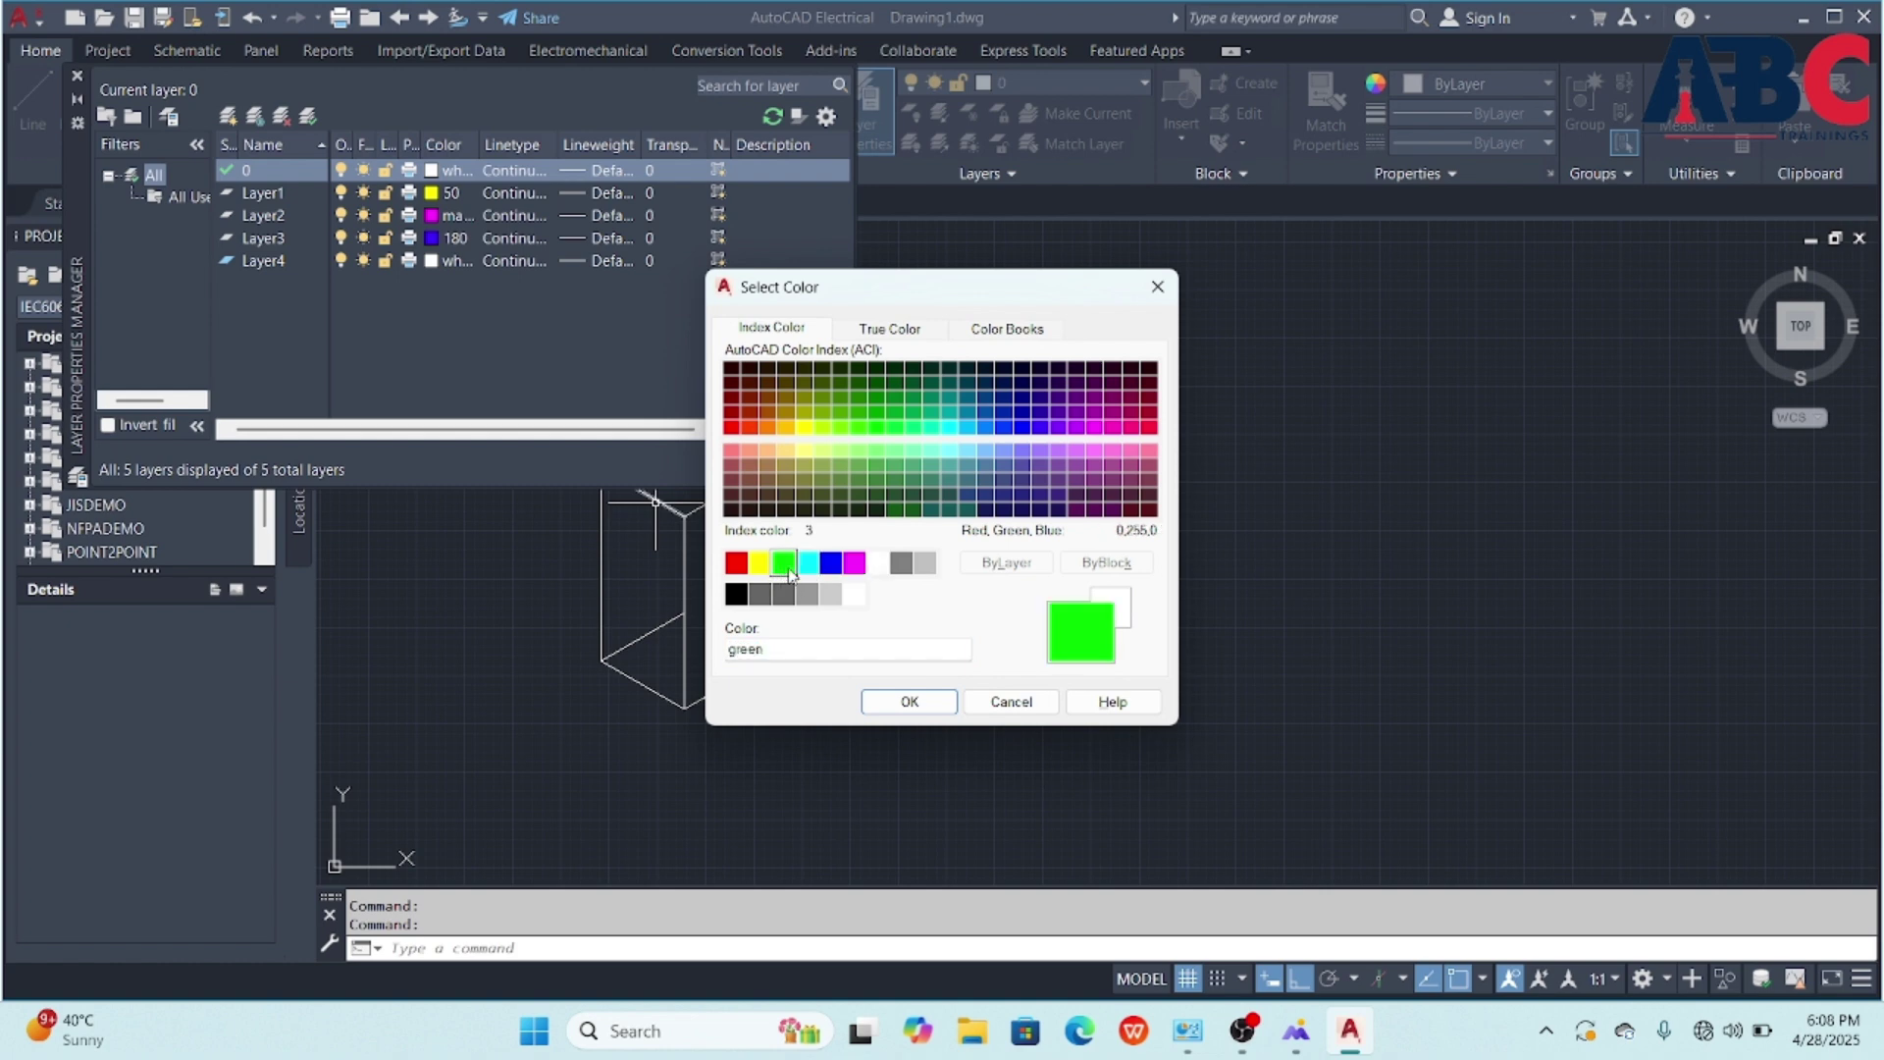
left_click(909, 703)
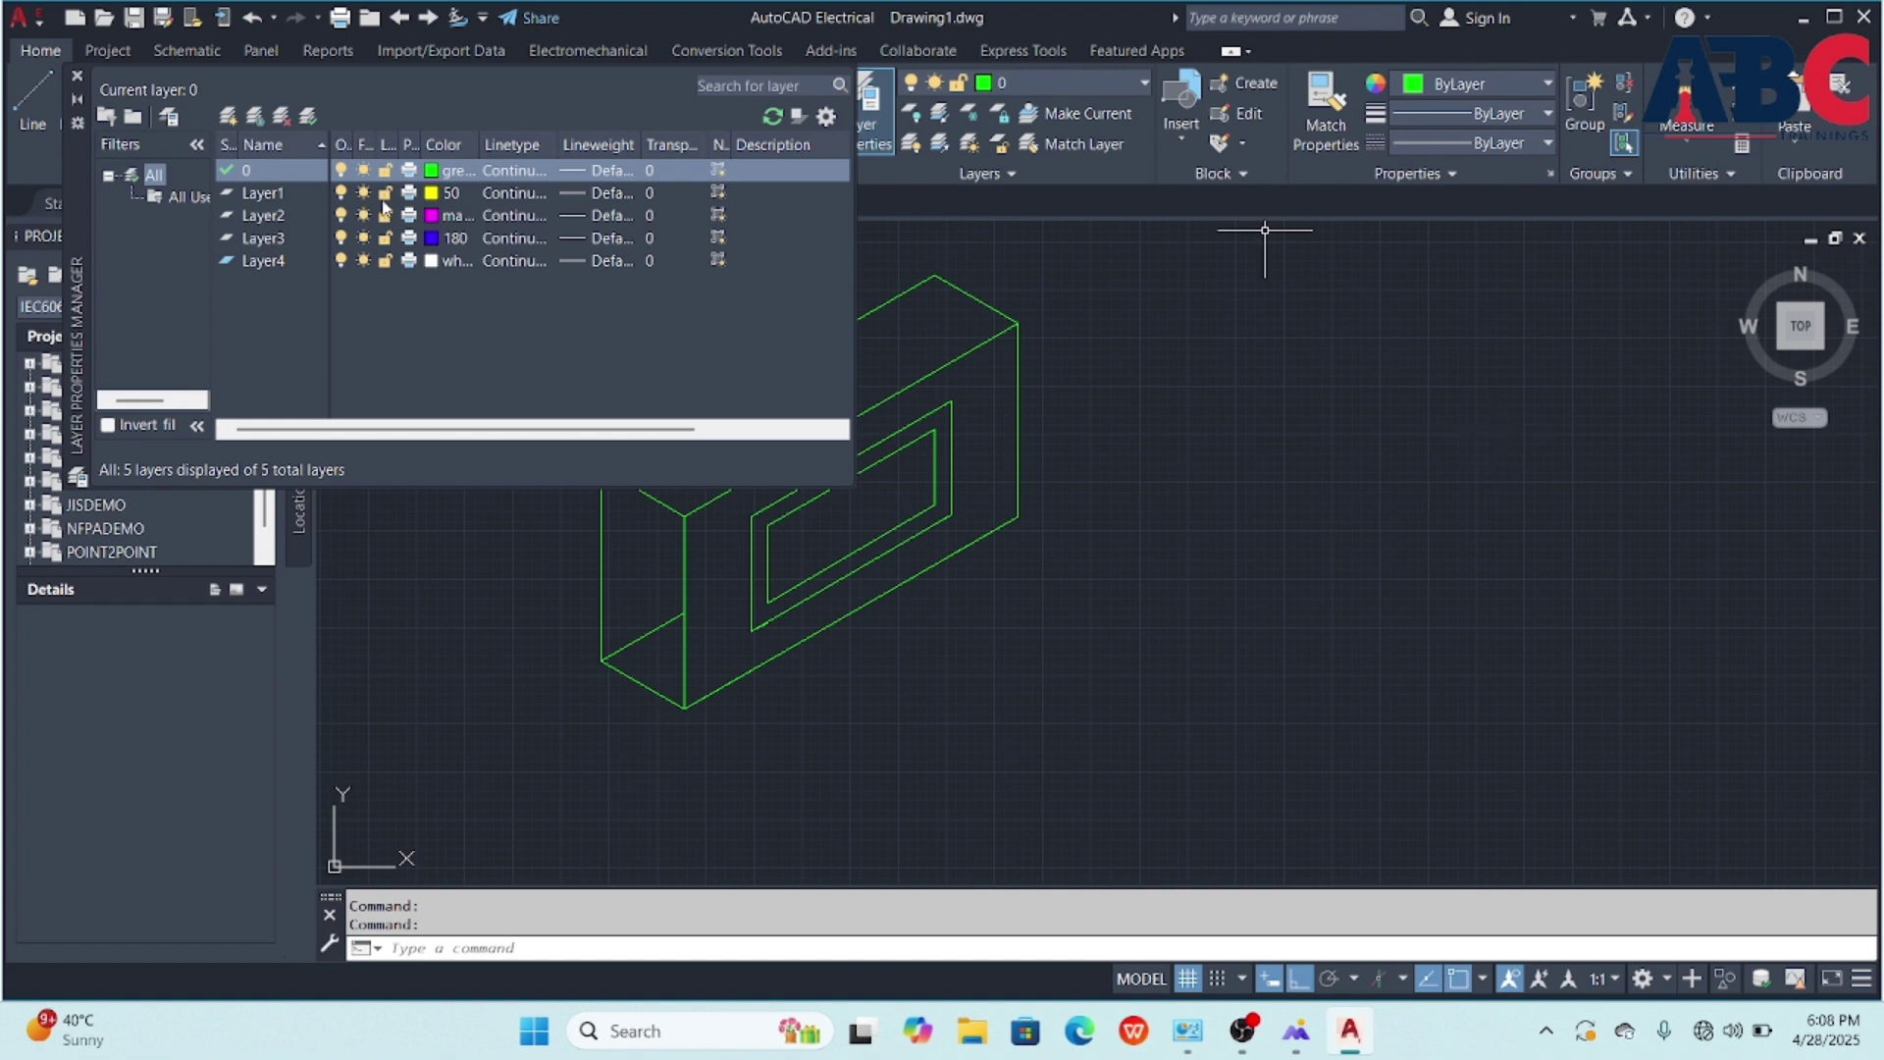
- Set layer 0's color to index color 255 (white) and close the layer manager
left_click(432, 172)
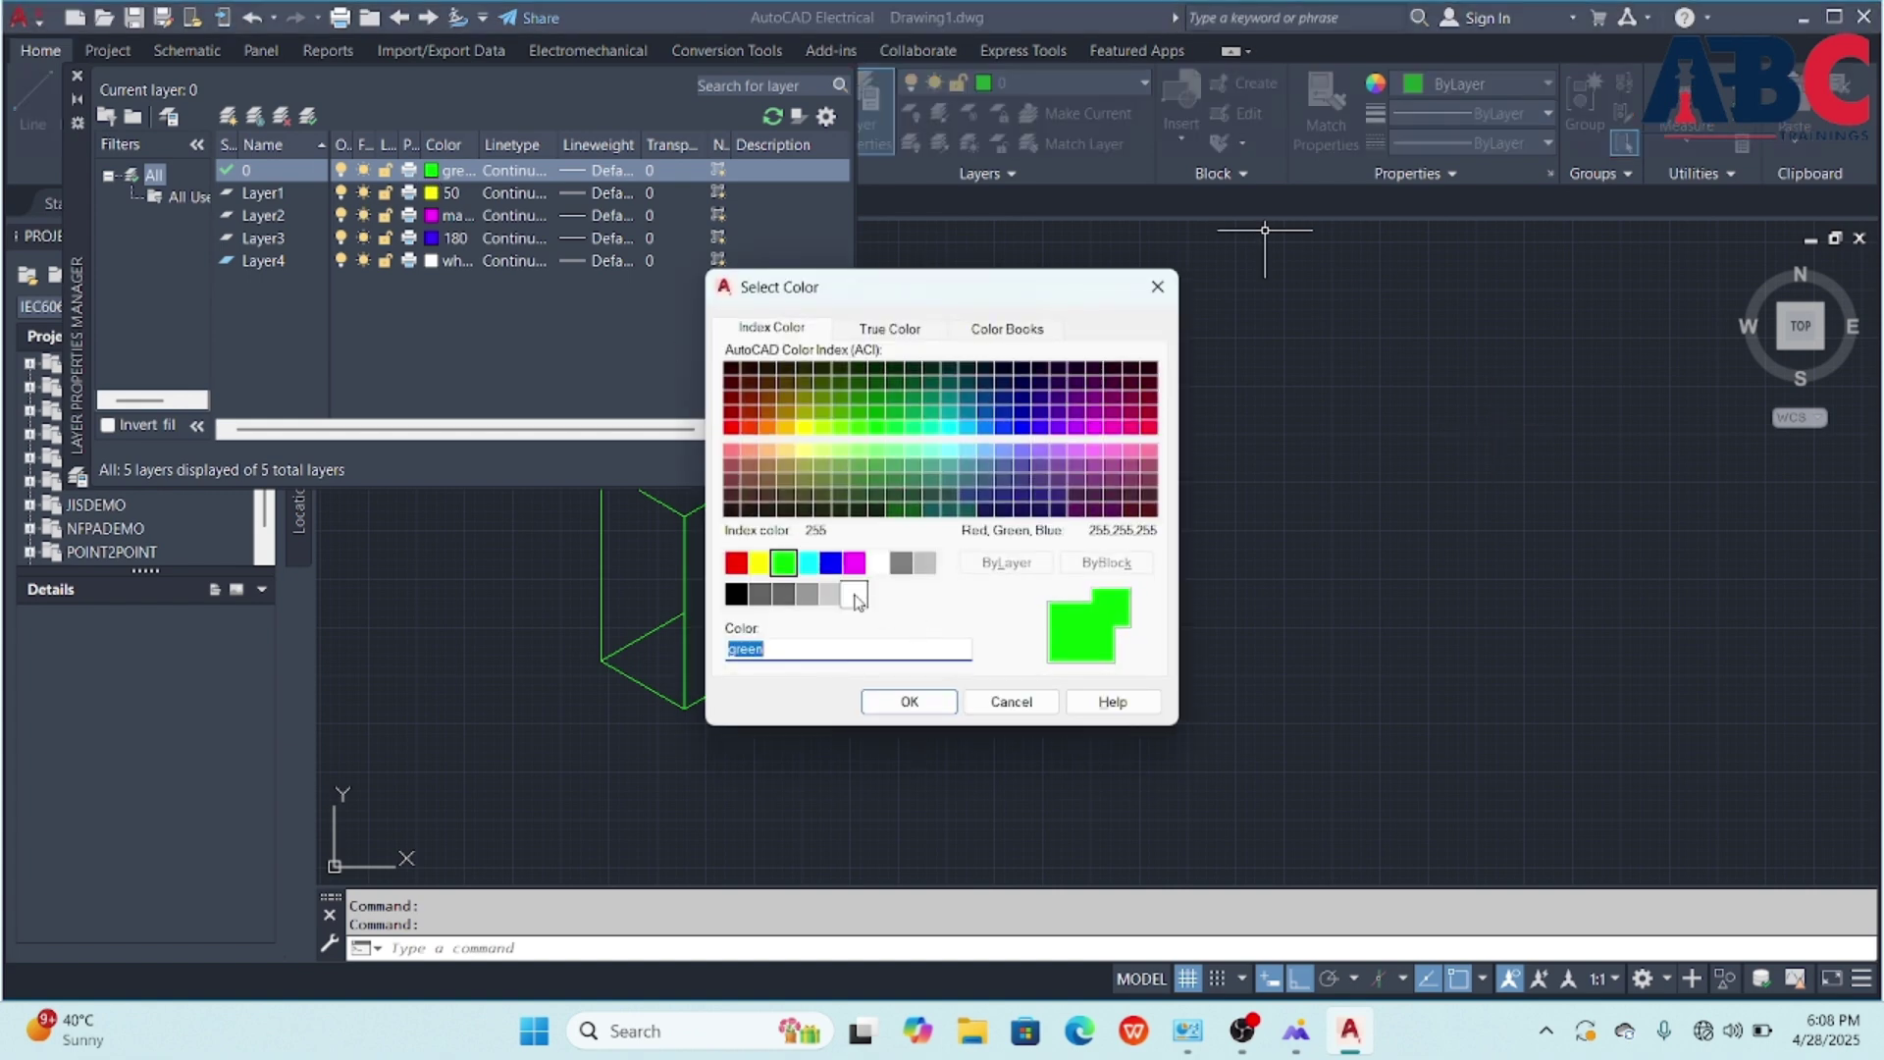
left_click(855, 594)
left_click(909, 701)
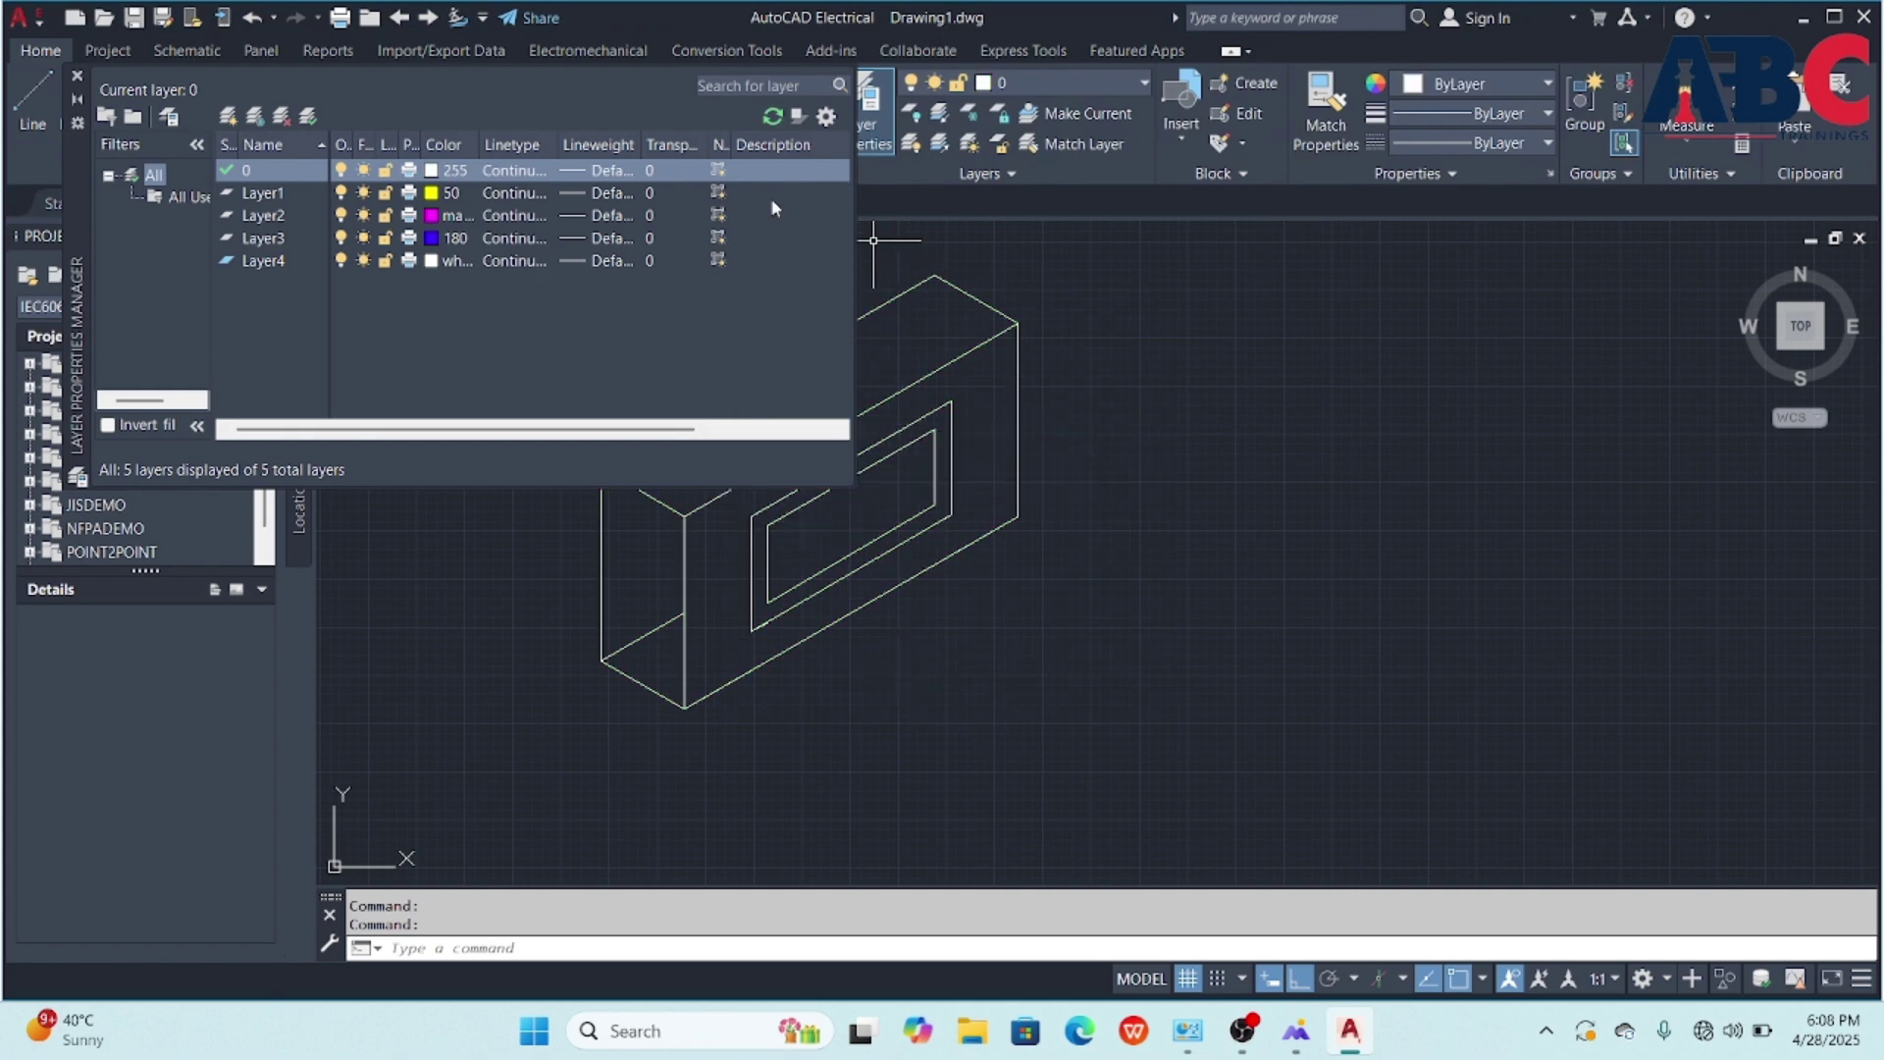
left_click(78, 76)
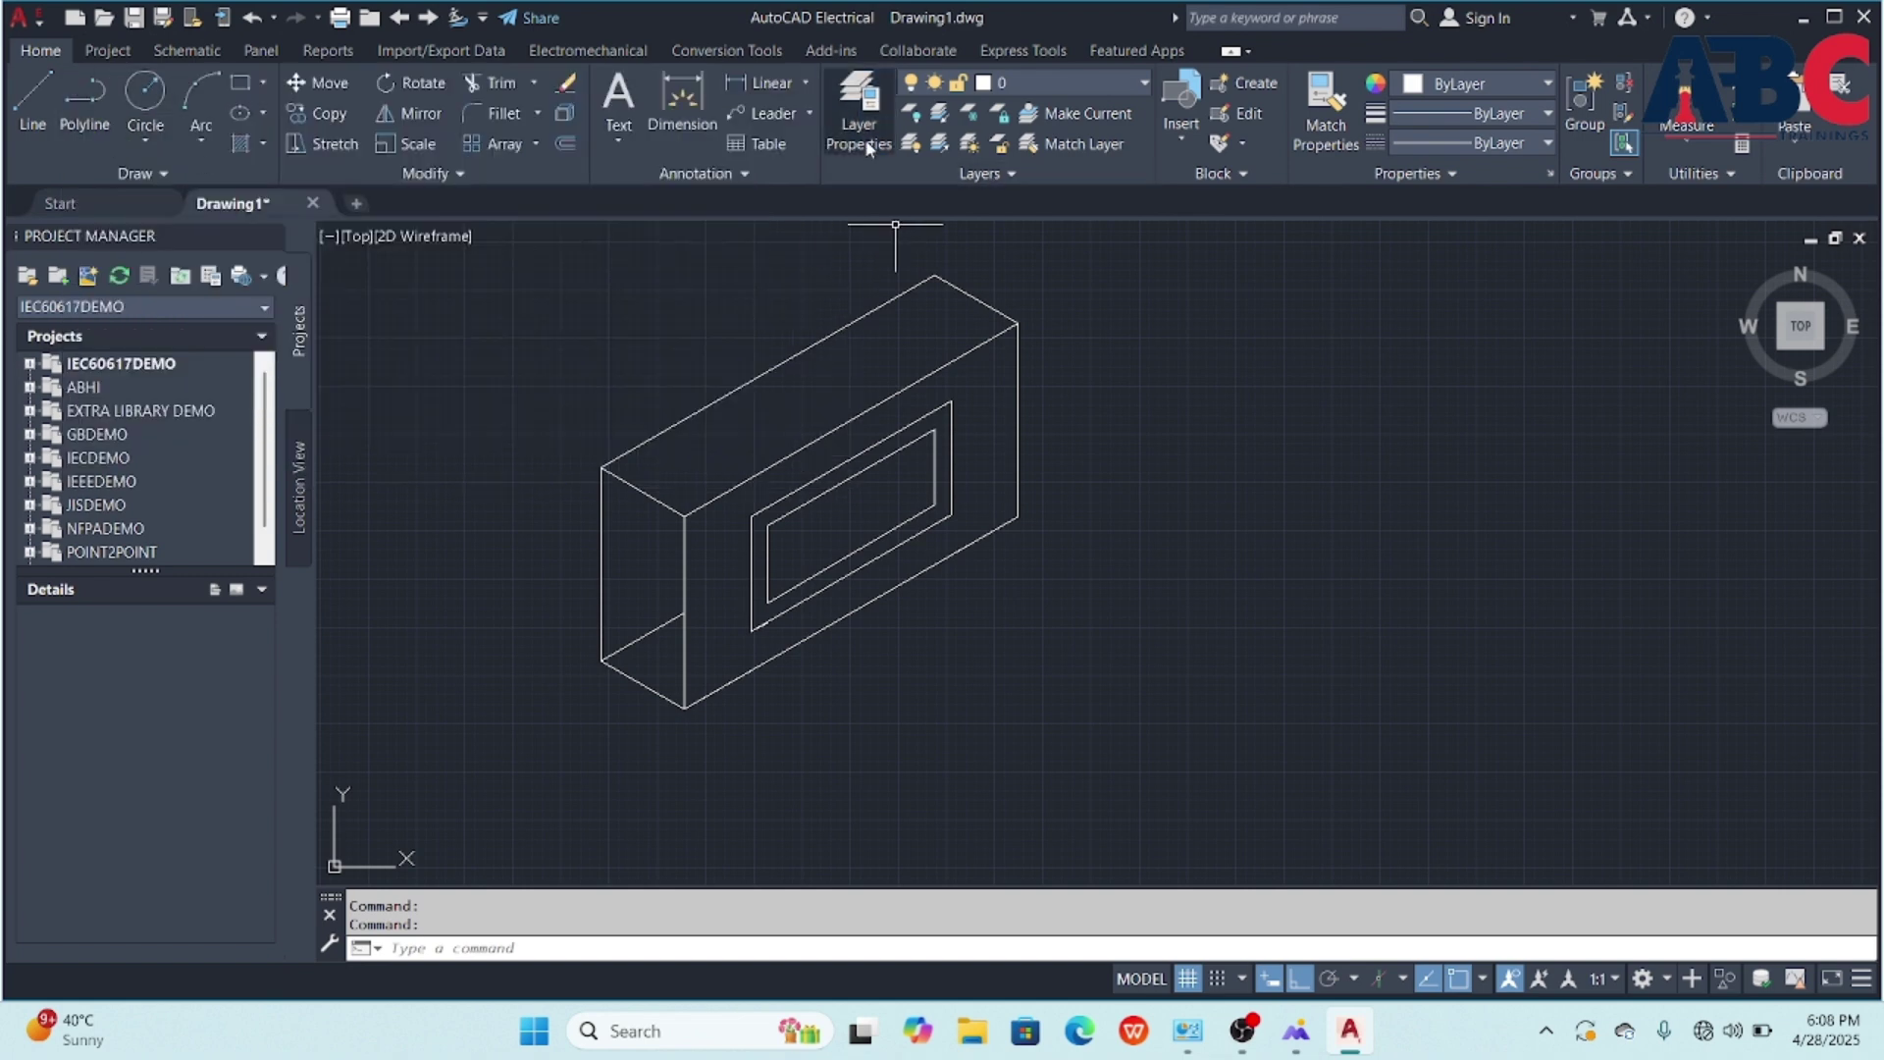
- Make Layer1 current and draw a closed rectangle from four straight lines beside the isometric box
left_click(1140, 84)
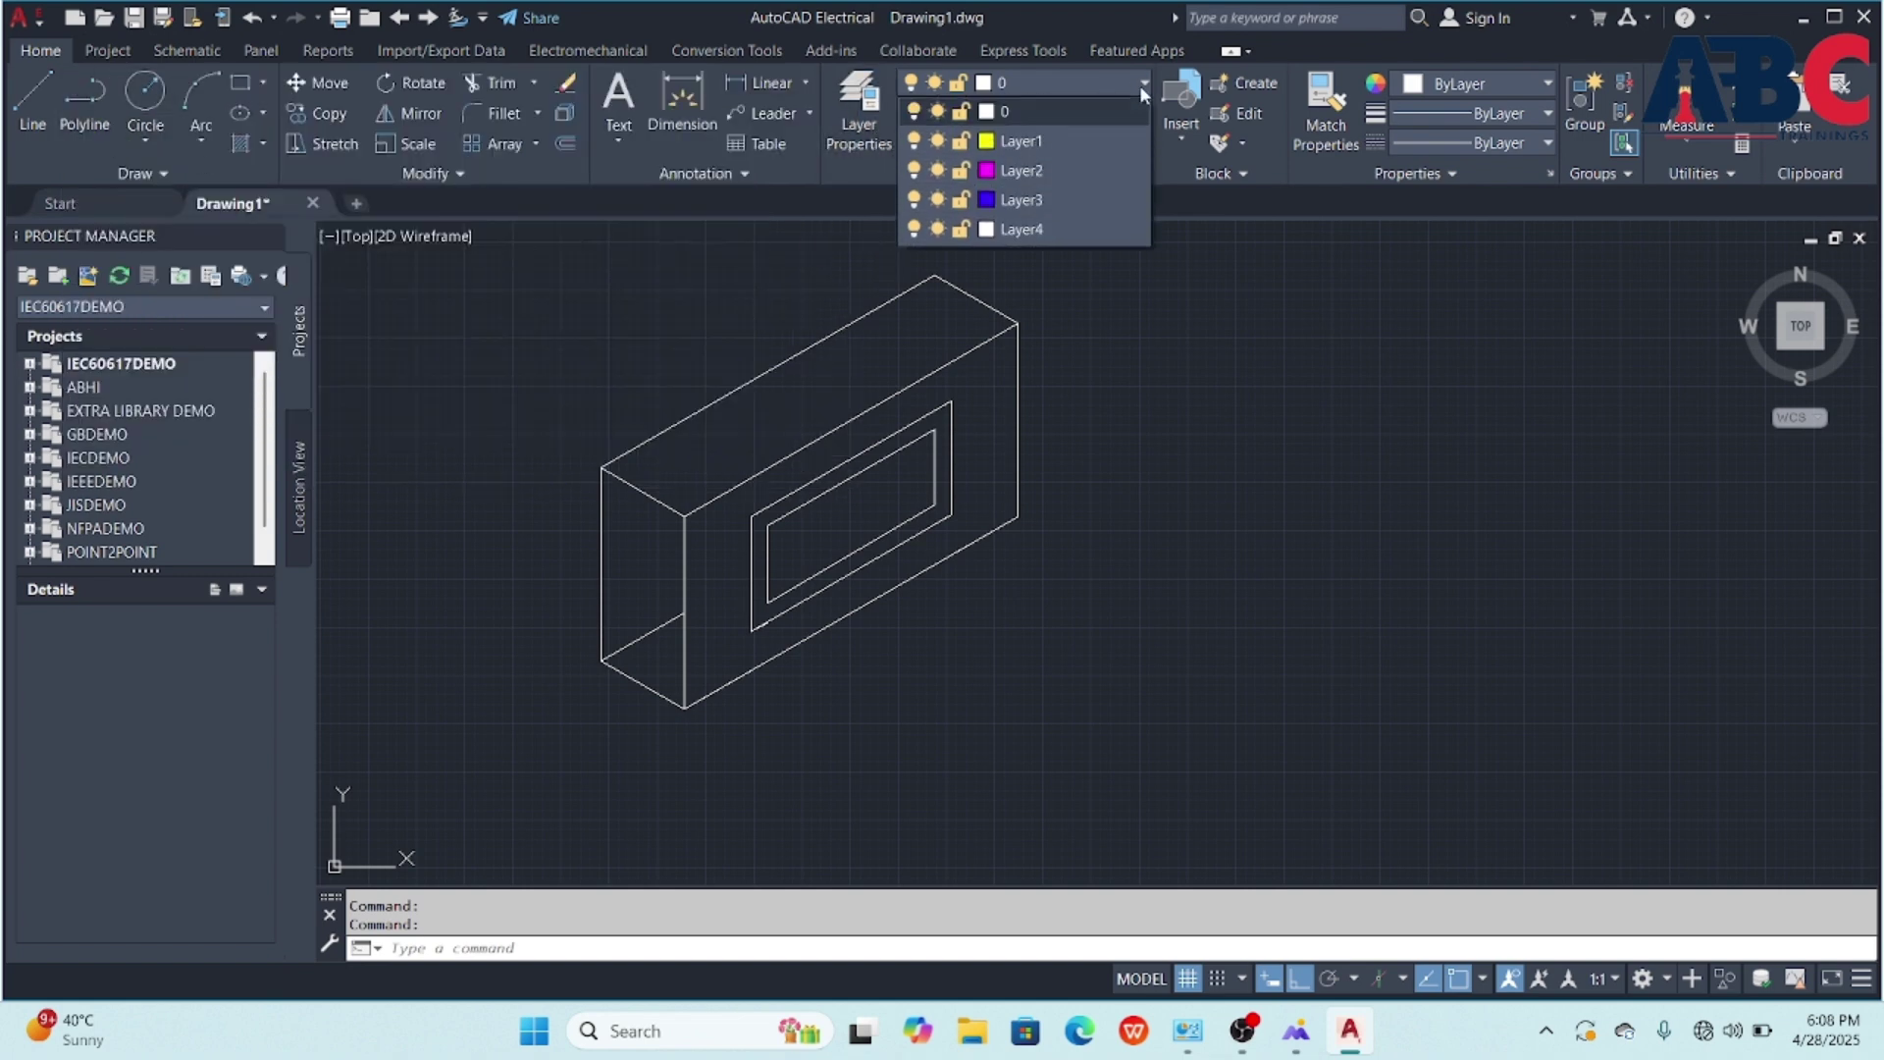
left_click(1009, 144)
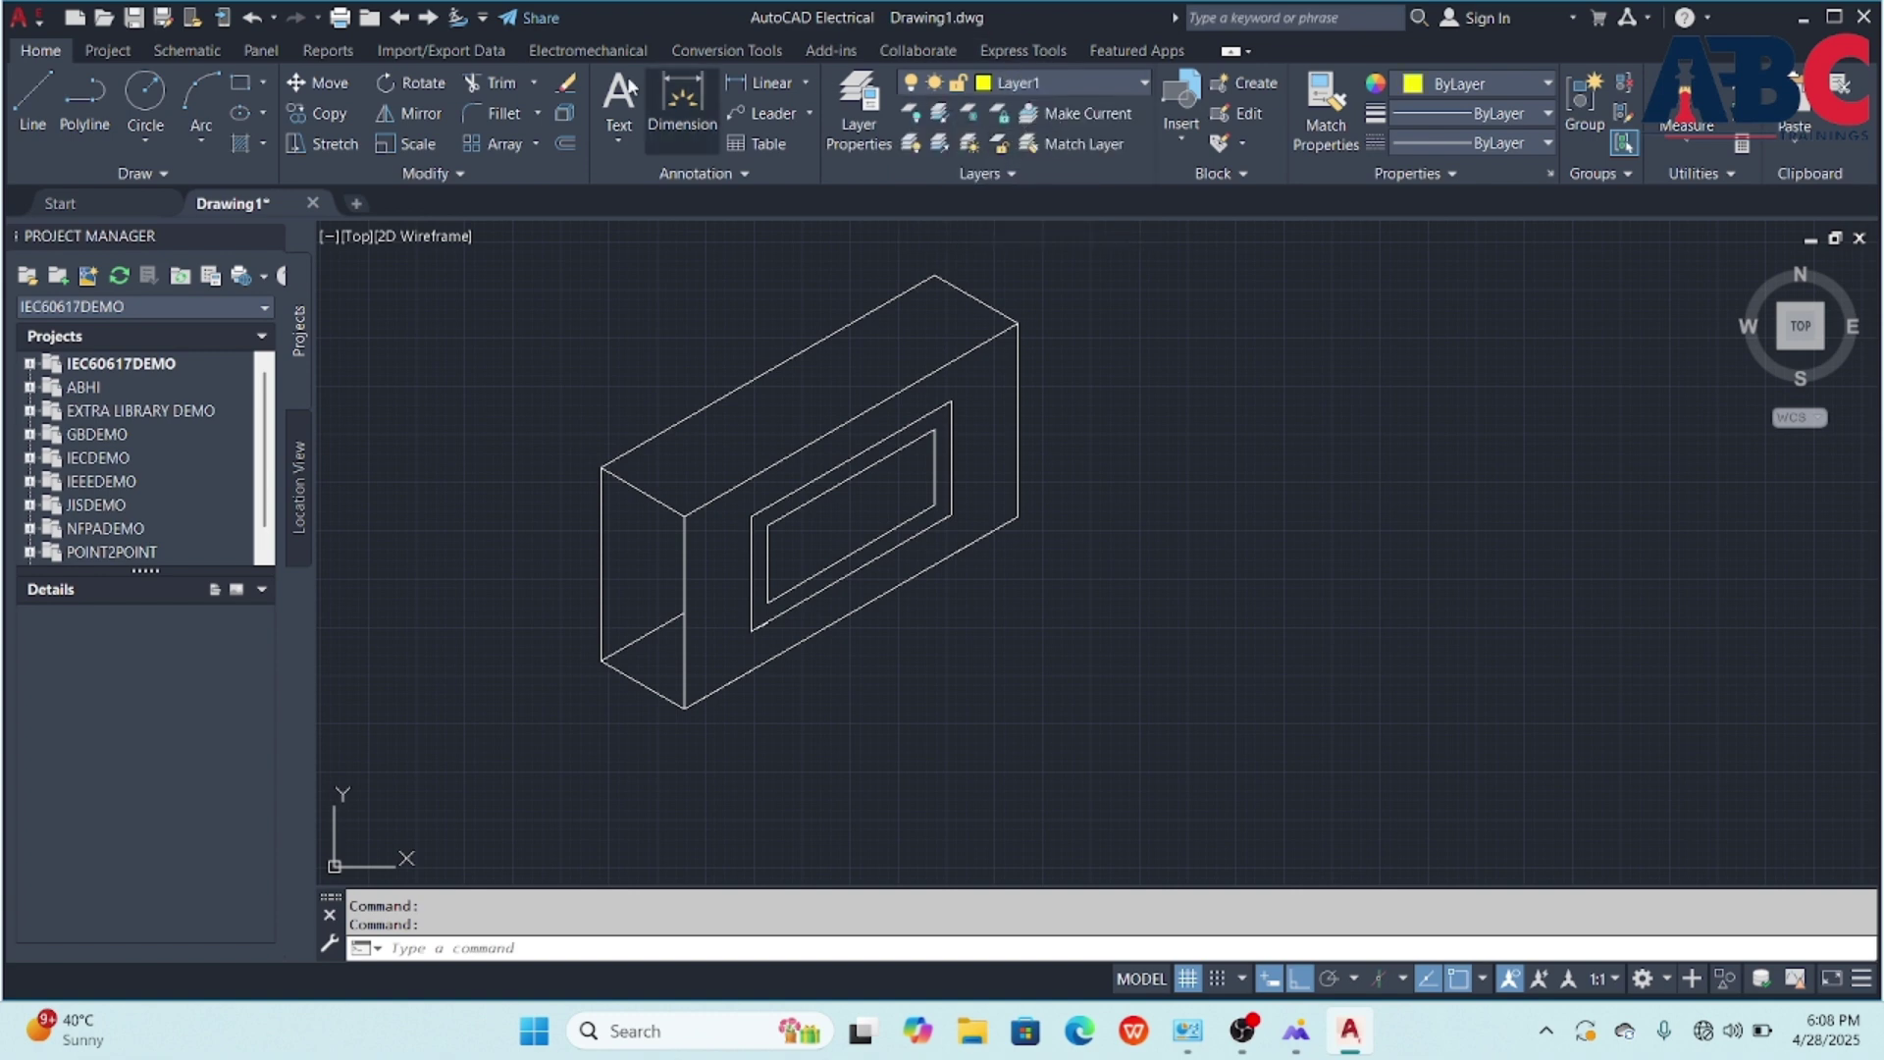
left_click(32, 98)
left_click(1169, 402)
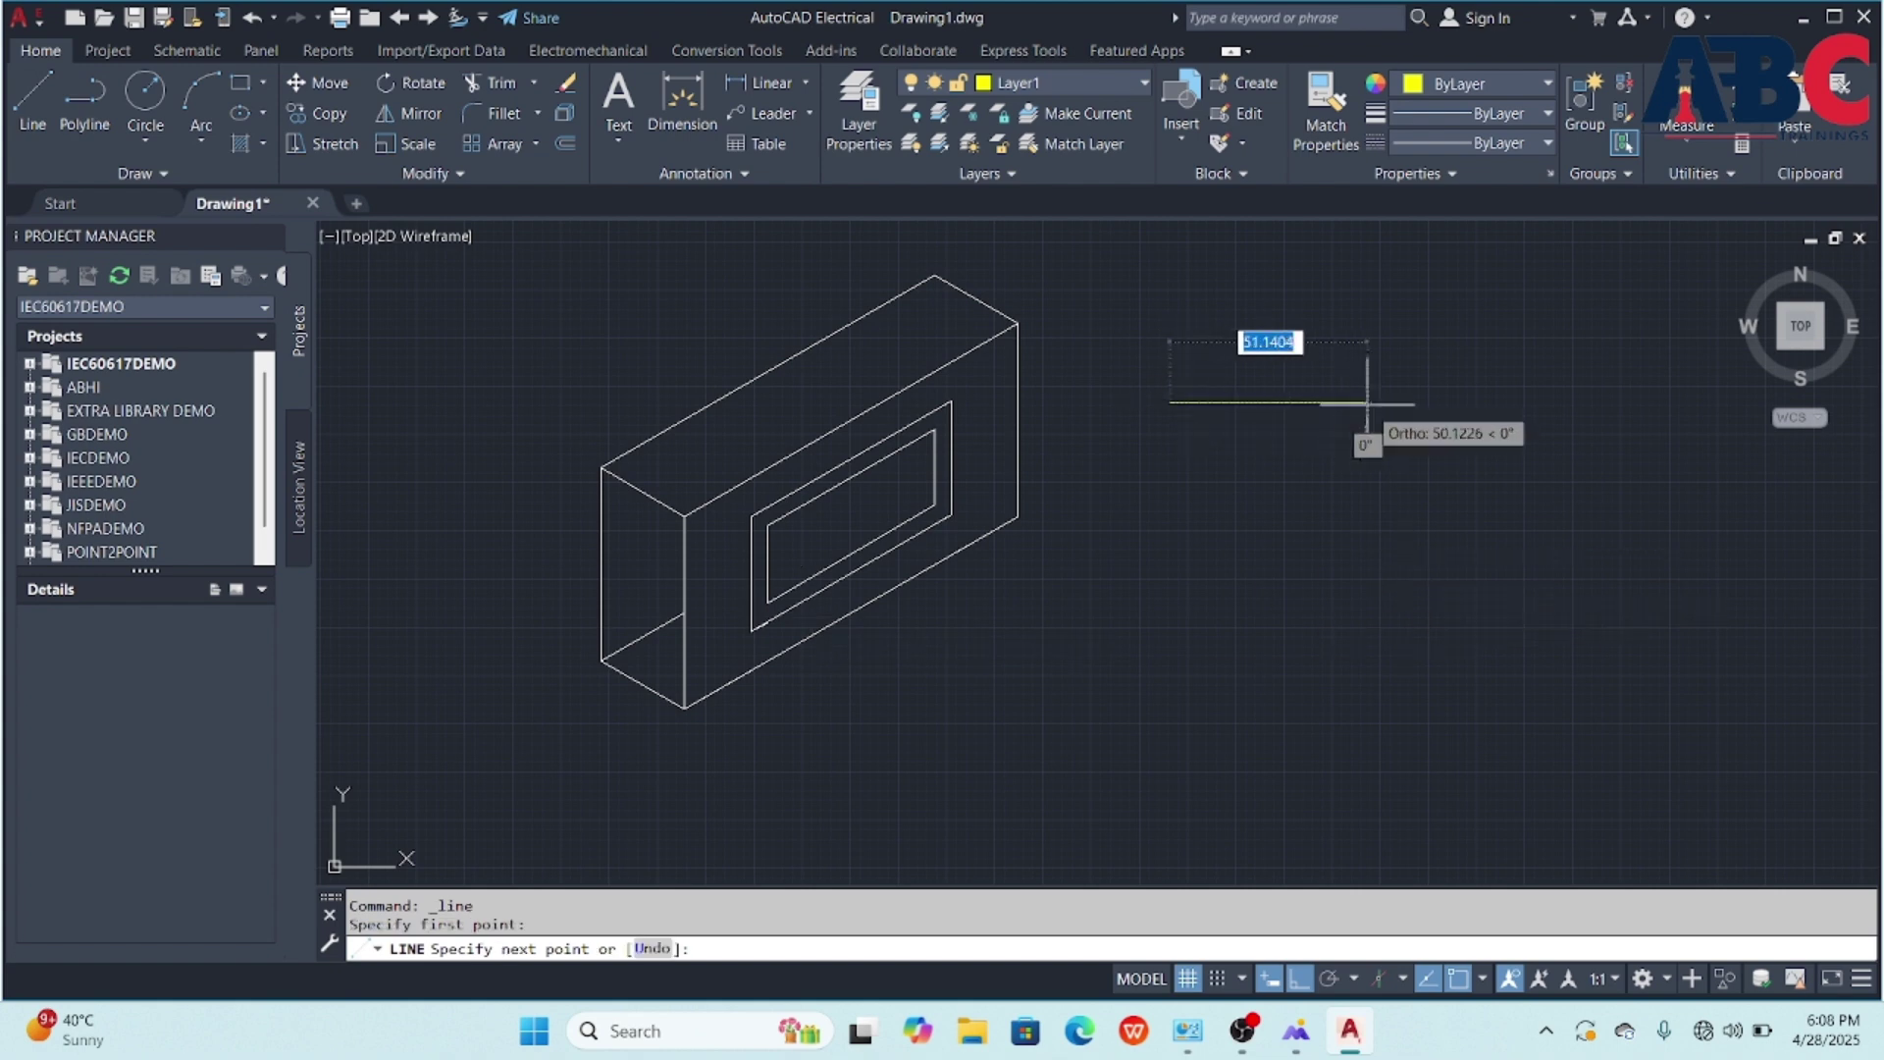
left_click(1392, 402)
left_click(1392, 518)
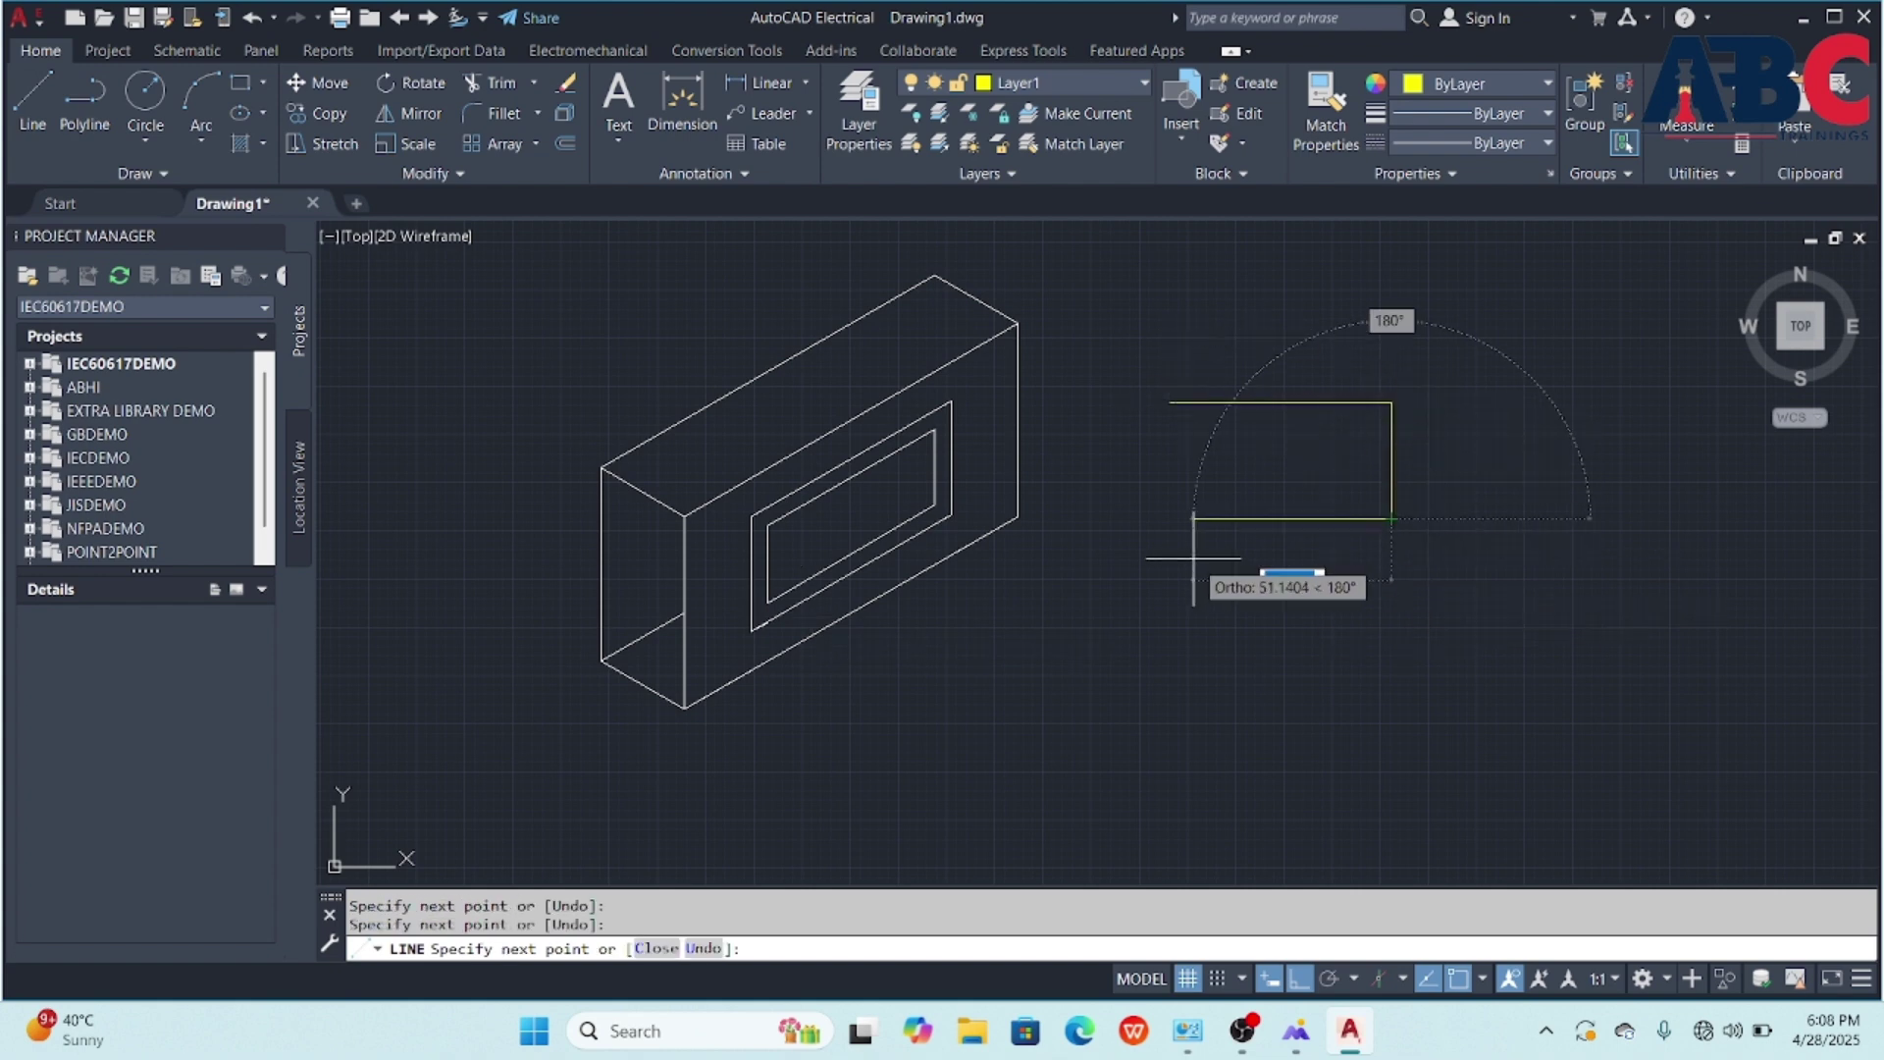
left_click(1176, 518)
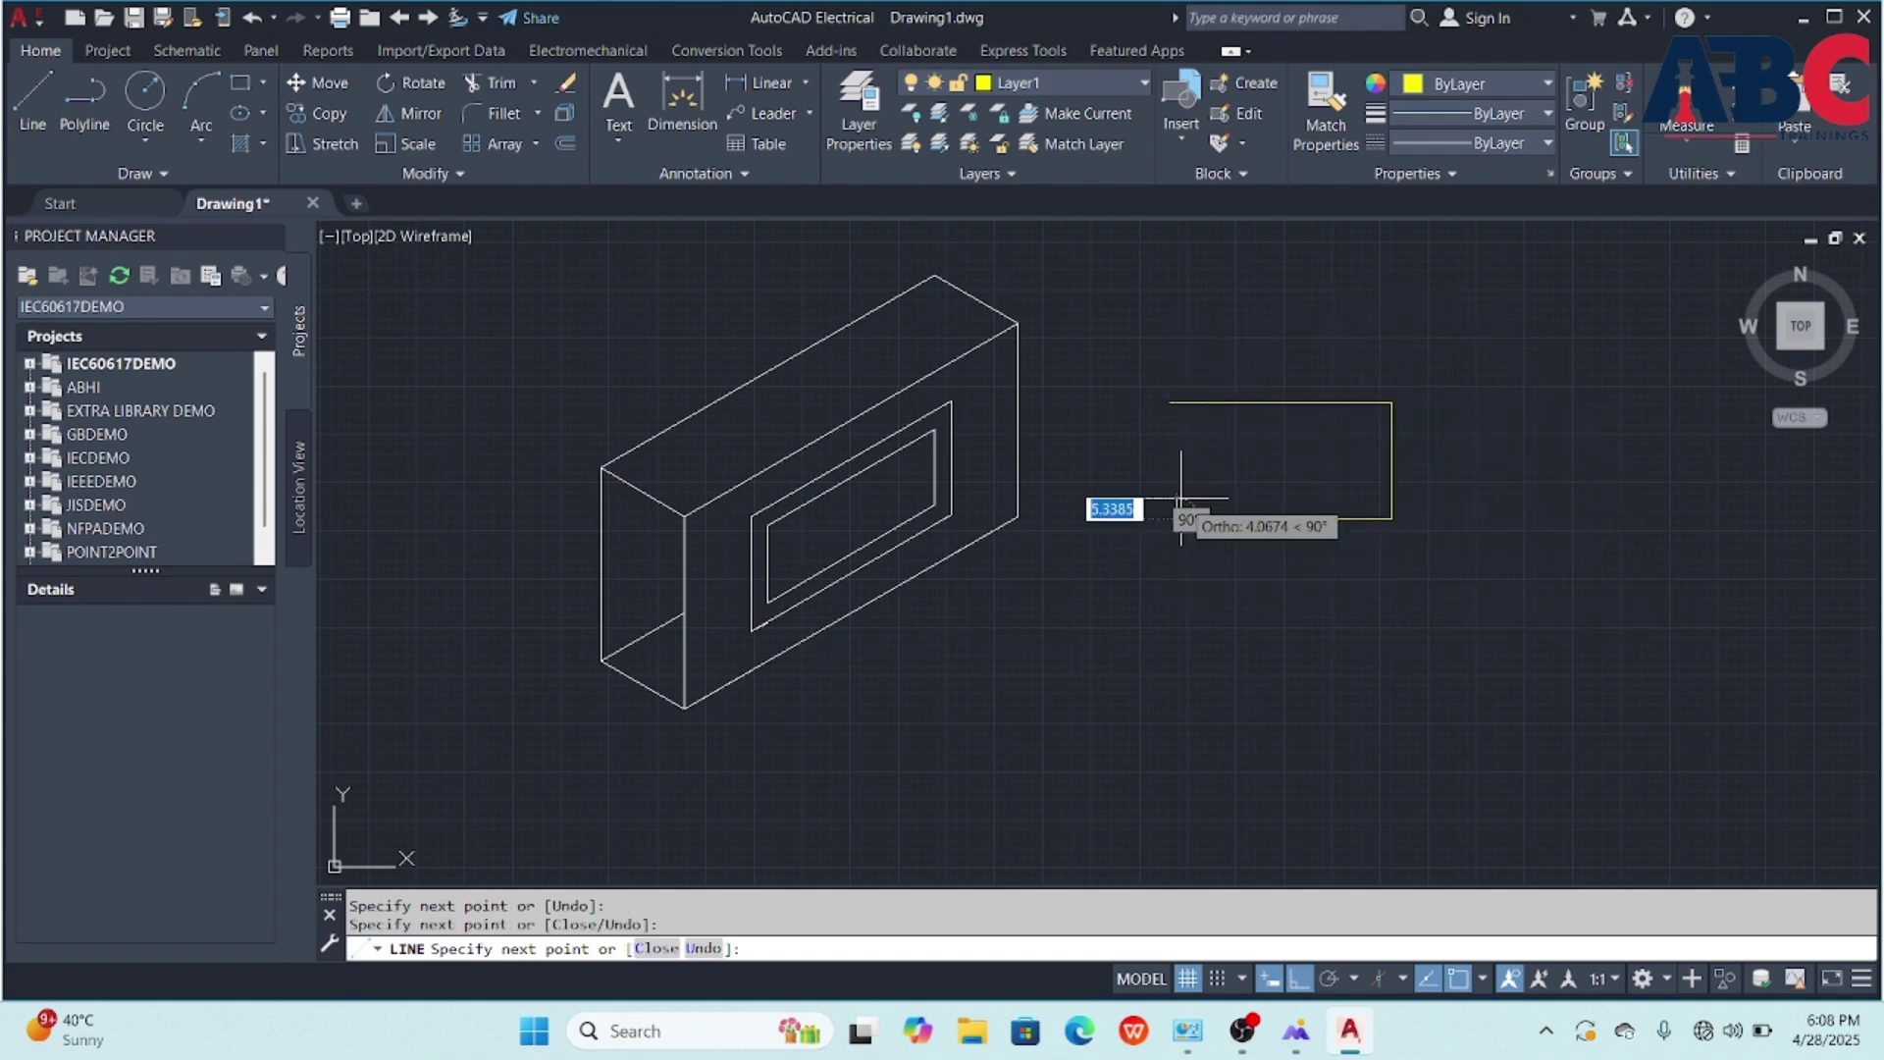
left_click(1169, 402)
key("Return")
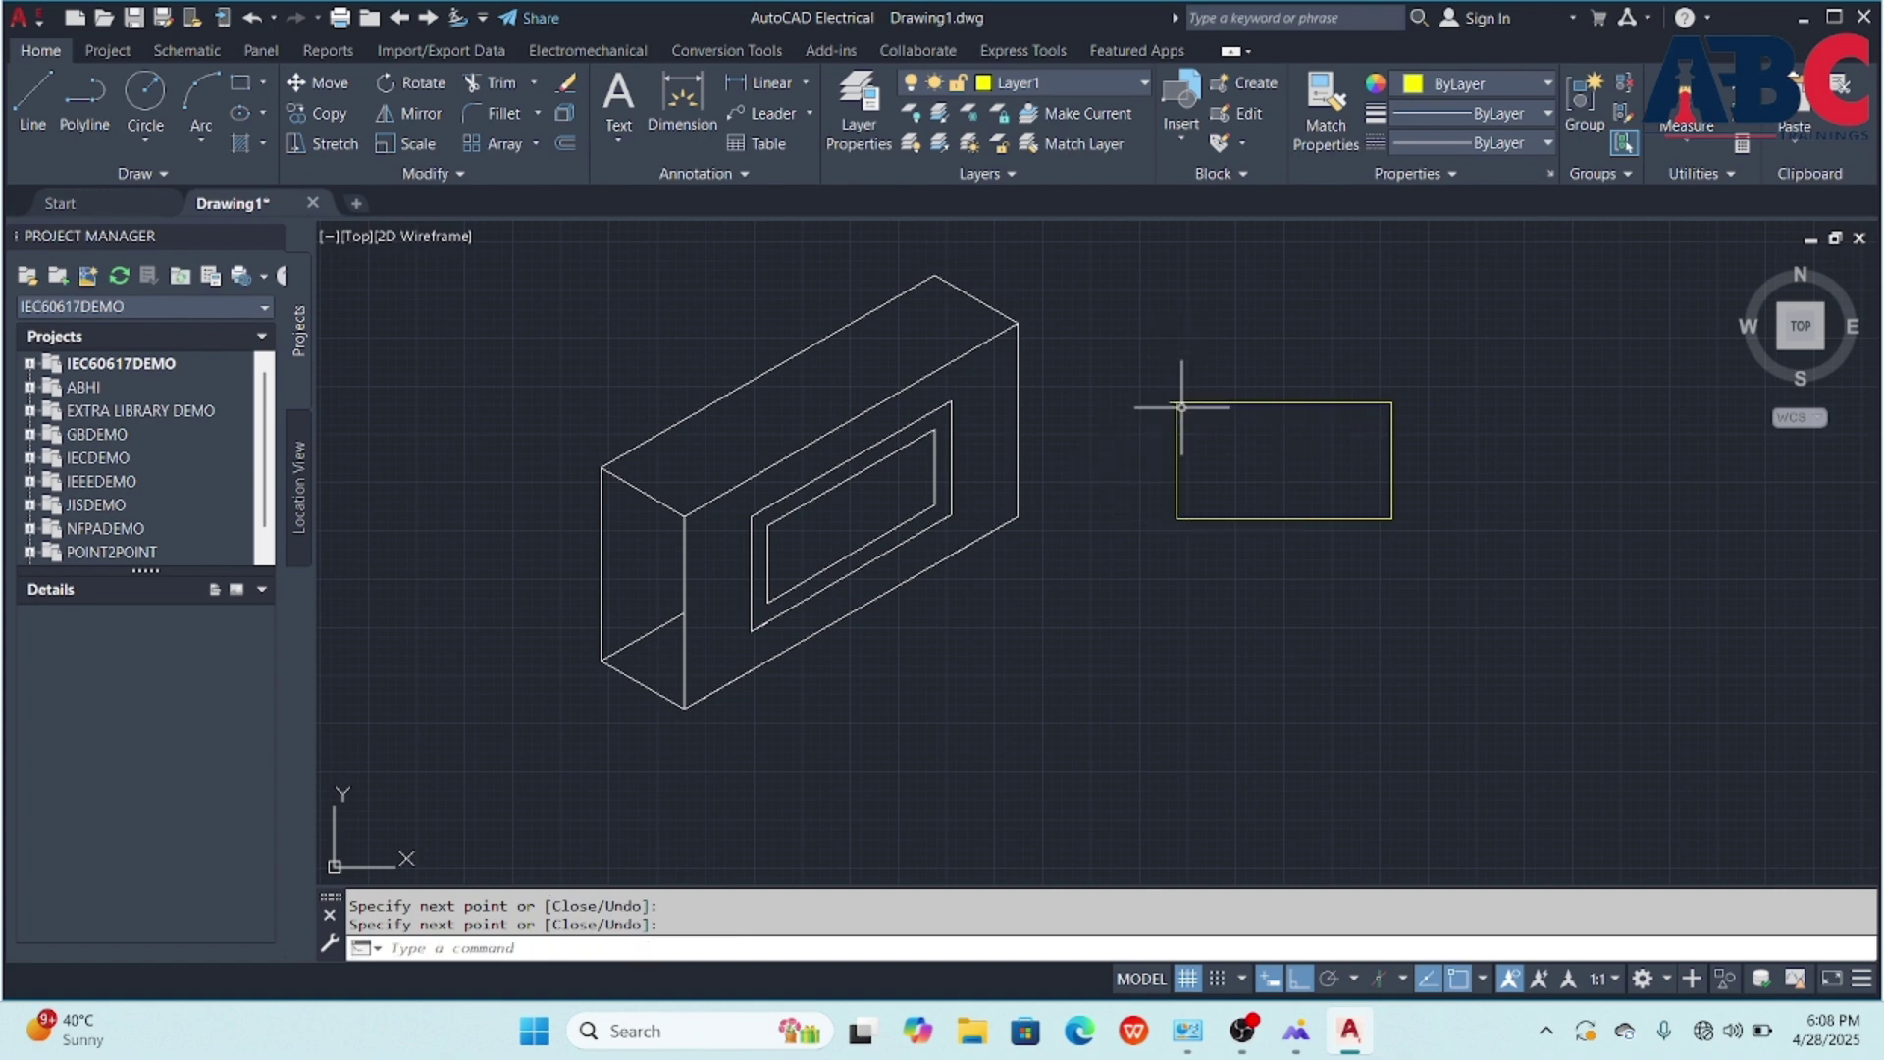
- Turn layer 0 off and back on
left_click(1119, 80)
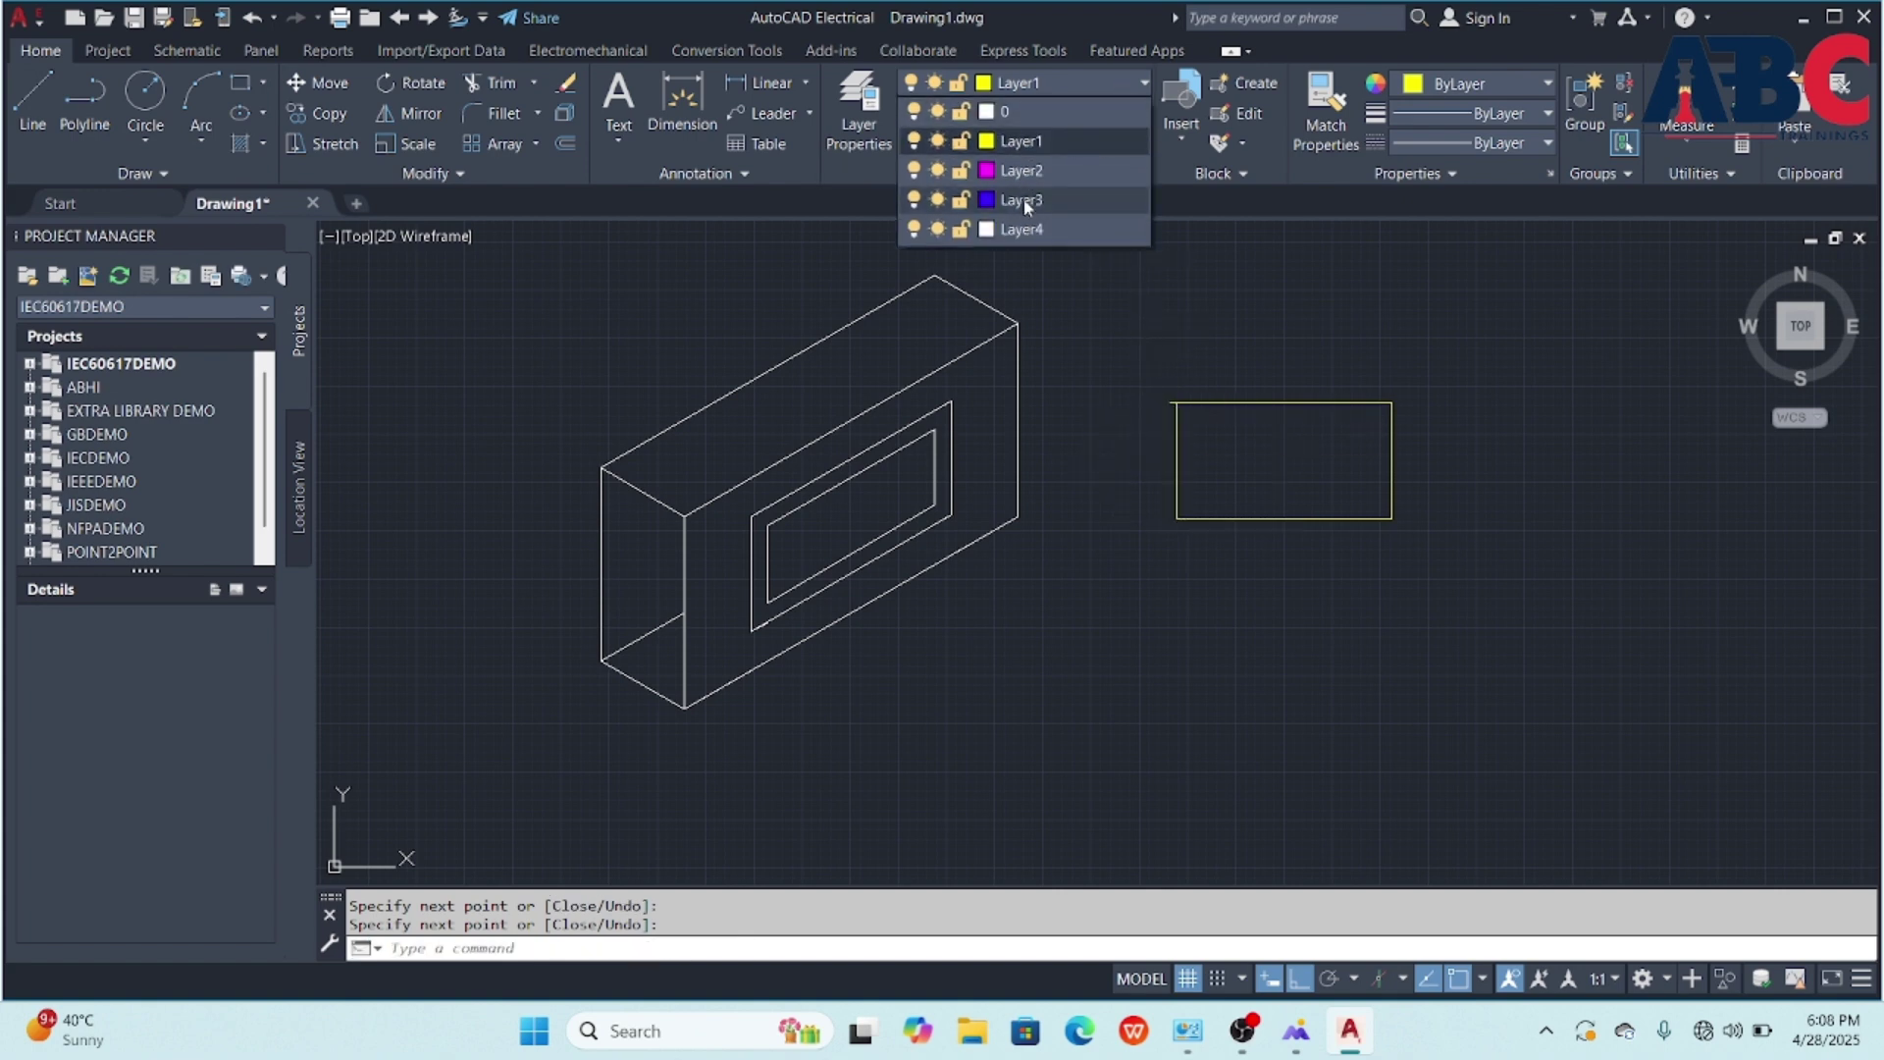
left_click(914, 112)
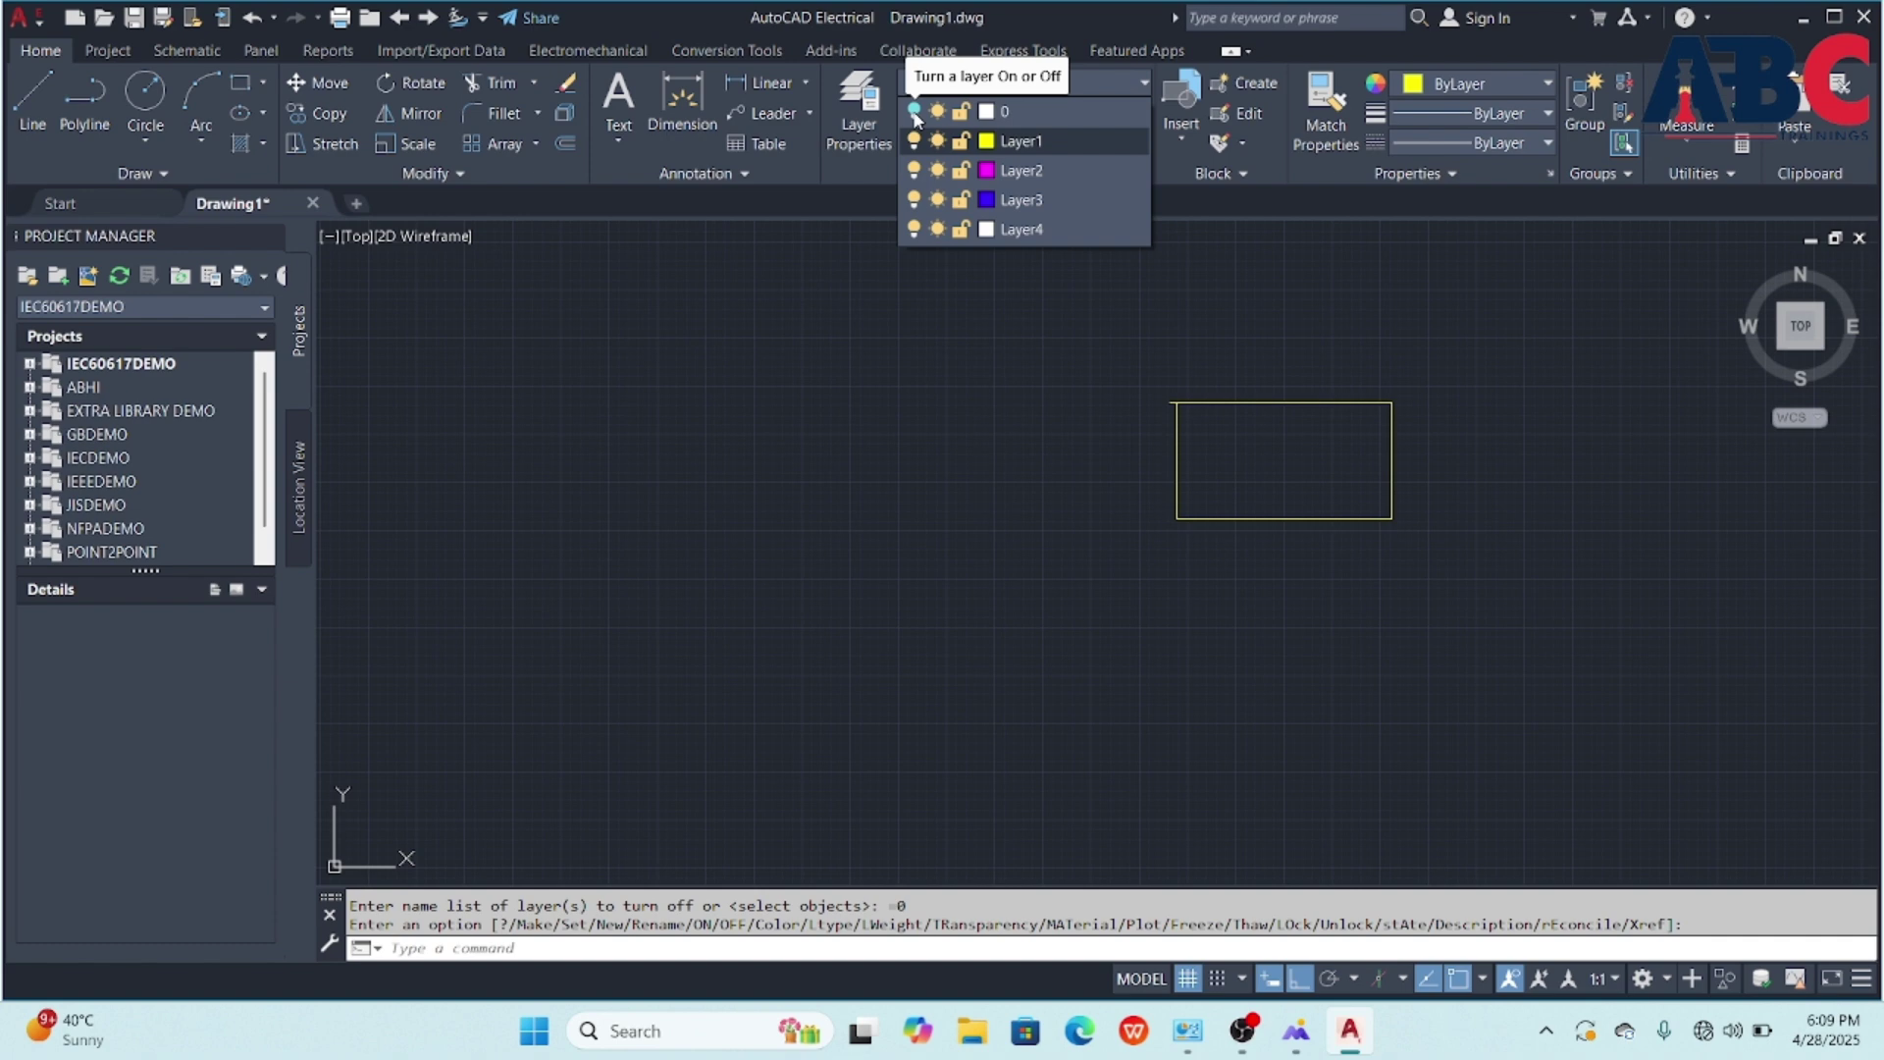
left_click(915, 112)
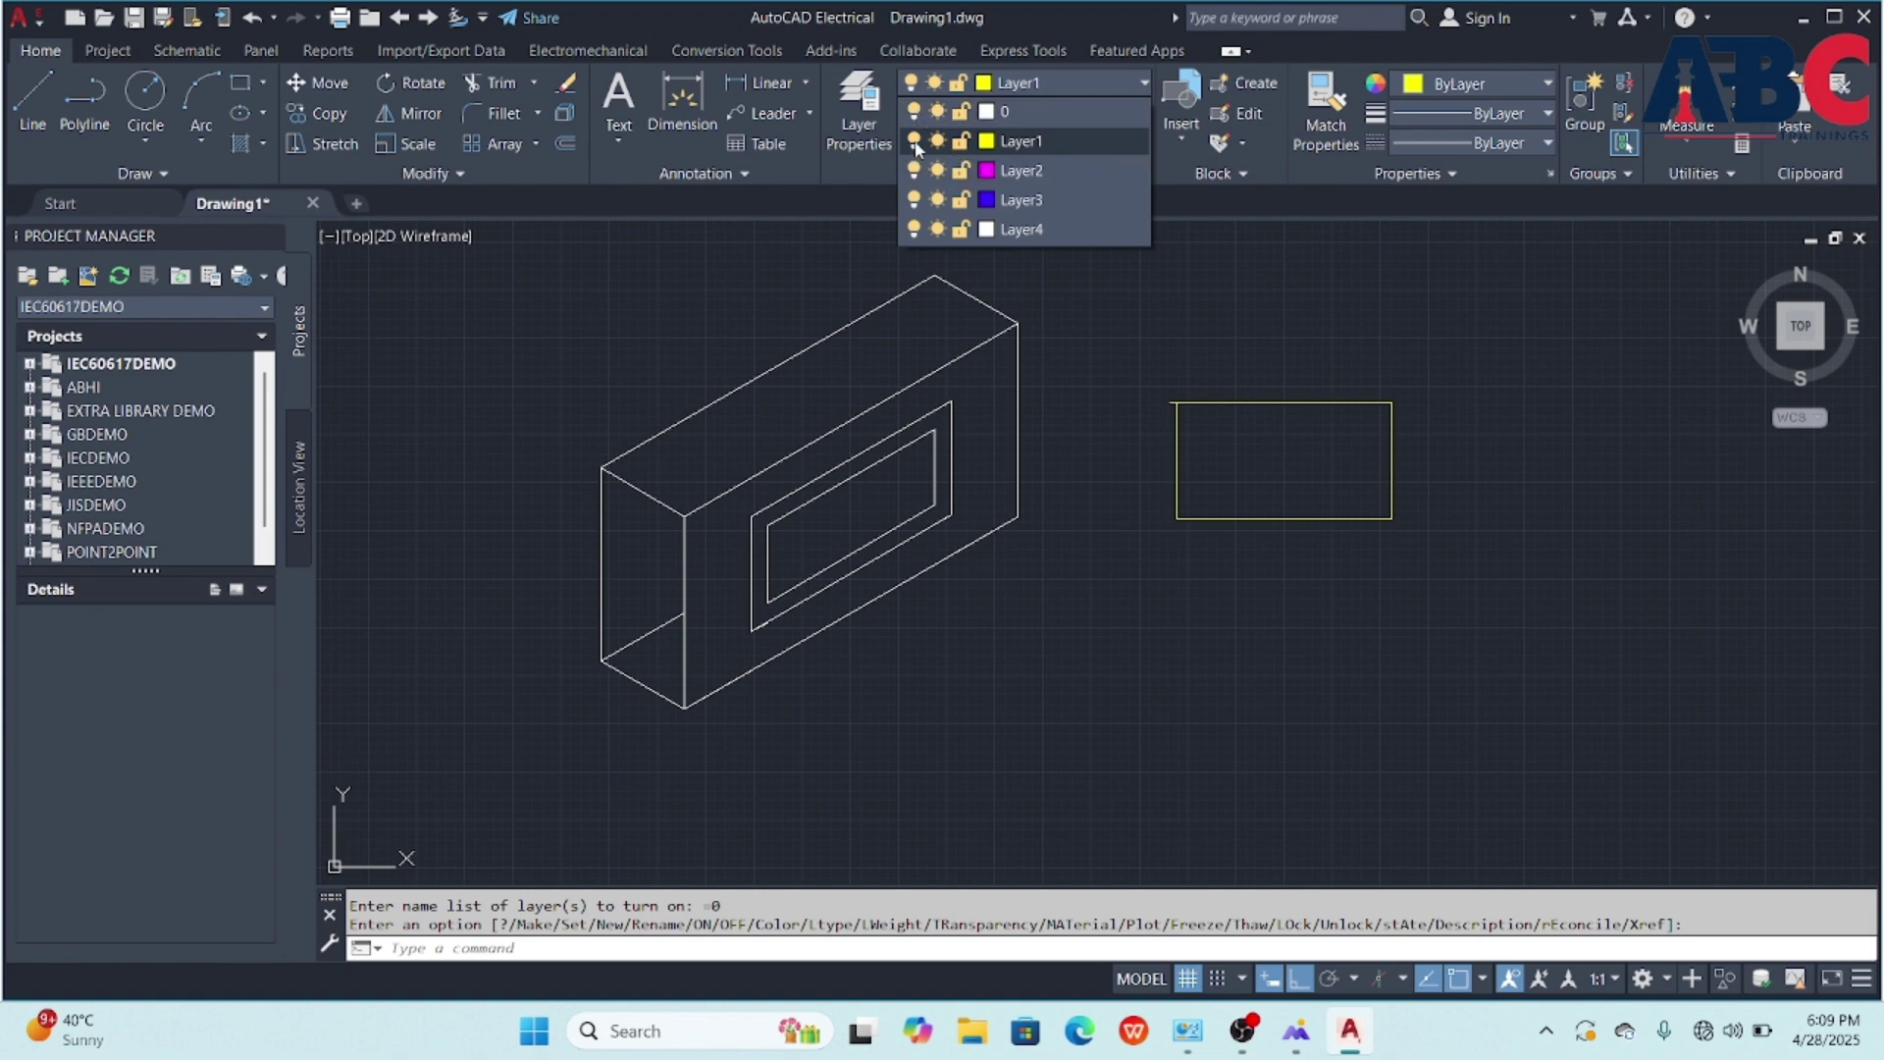
- Turn the current Layer1 off and back on, and try to freeze it
left_click(915, 142)
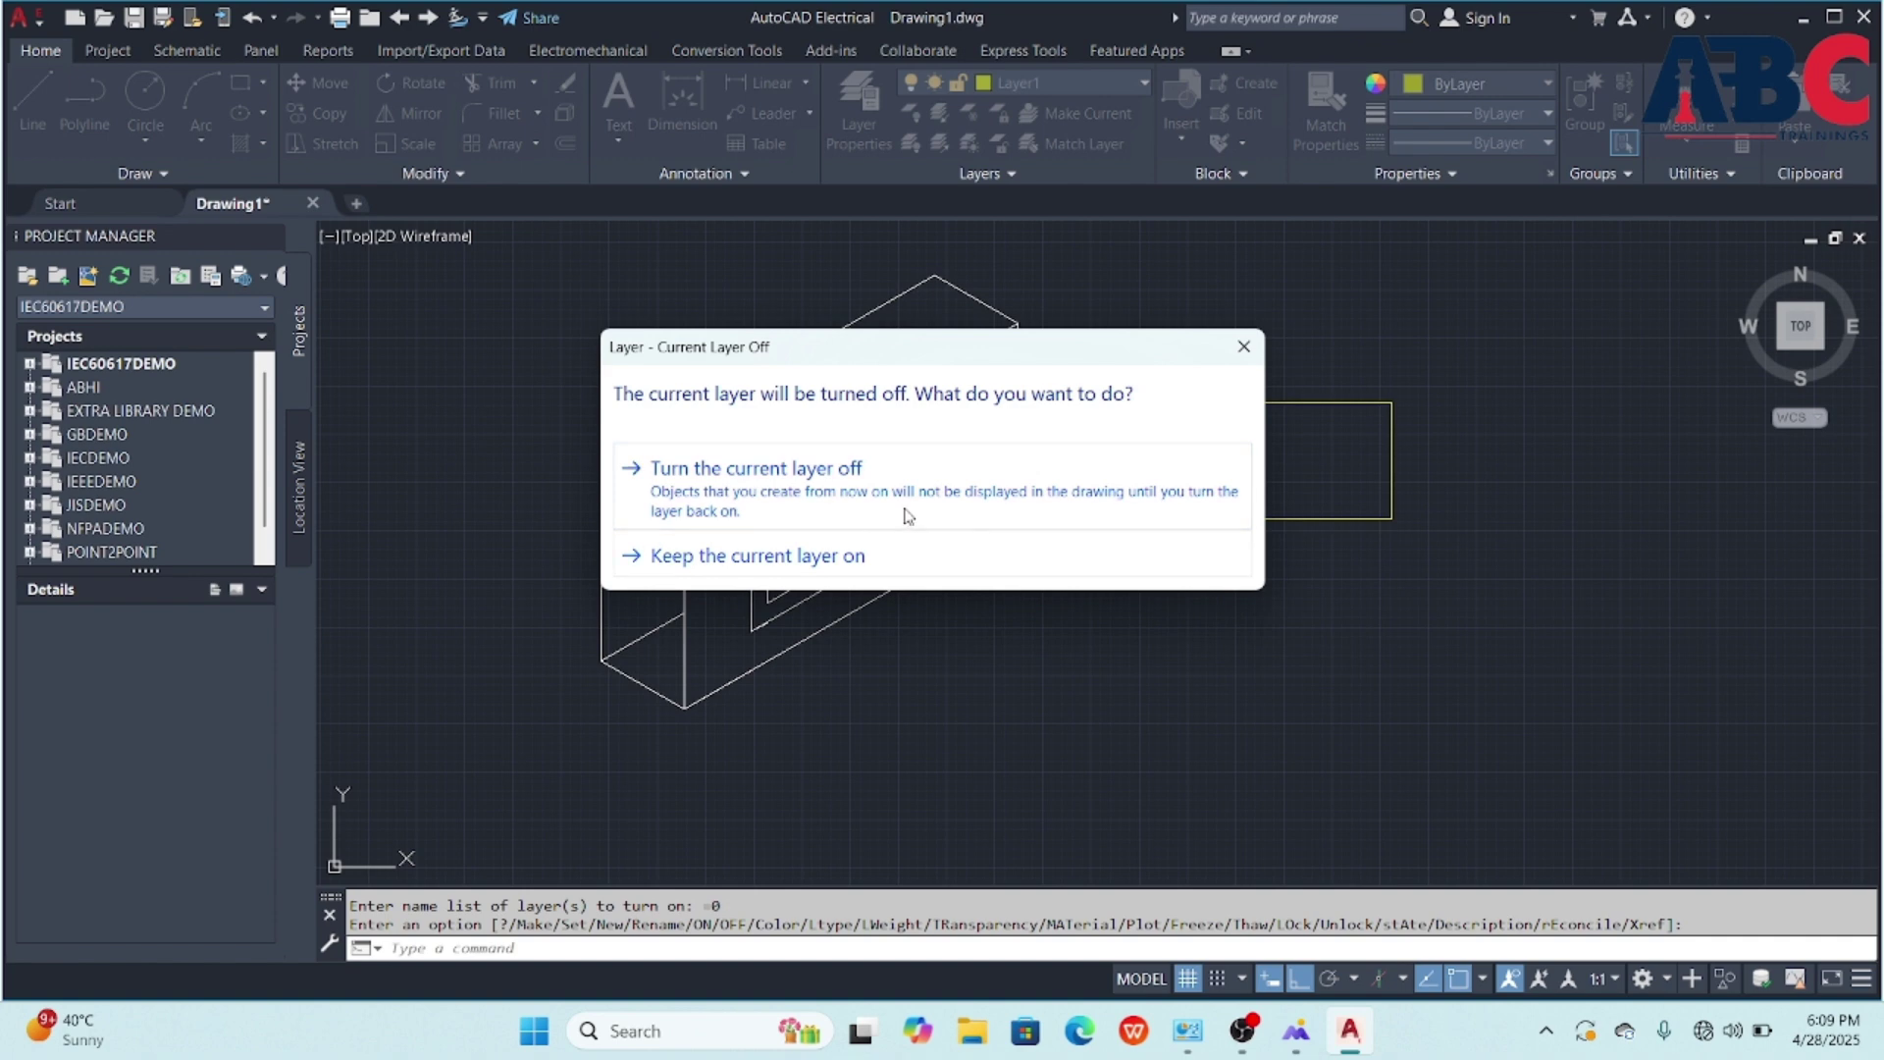
left_click(908, 500)
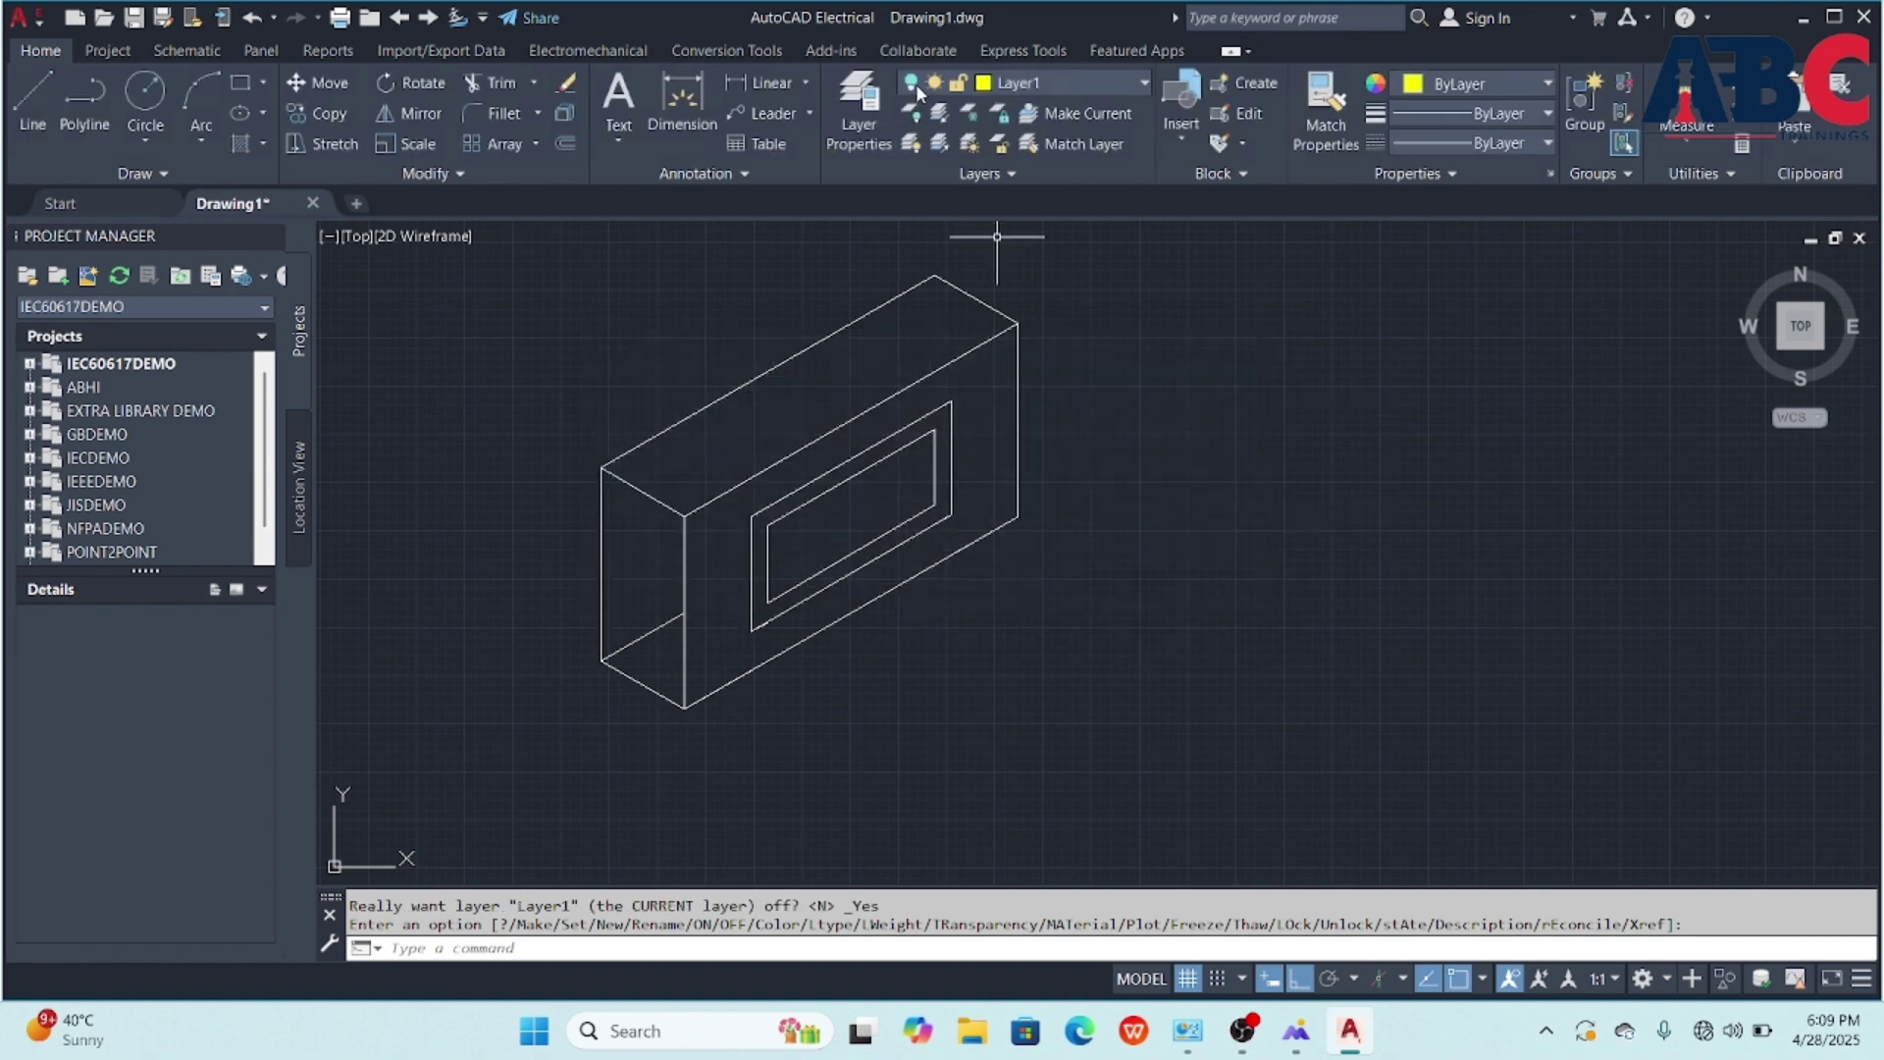
left_click(917, 88)
left_click(915, 141)
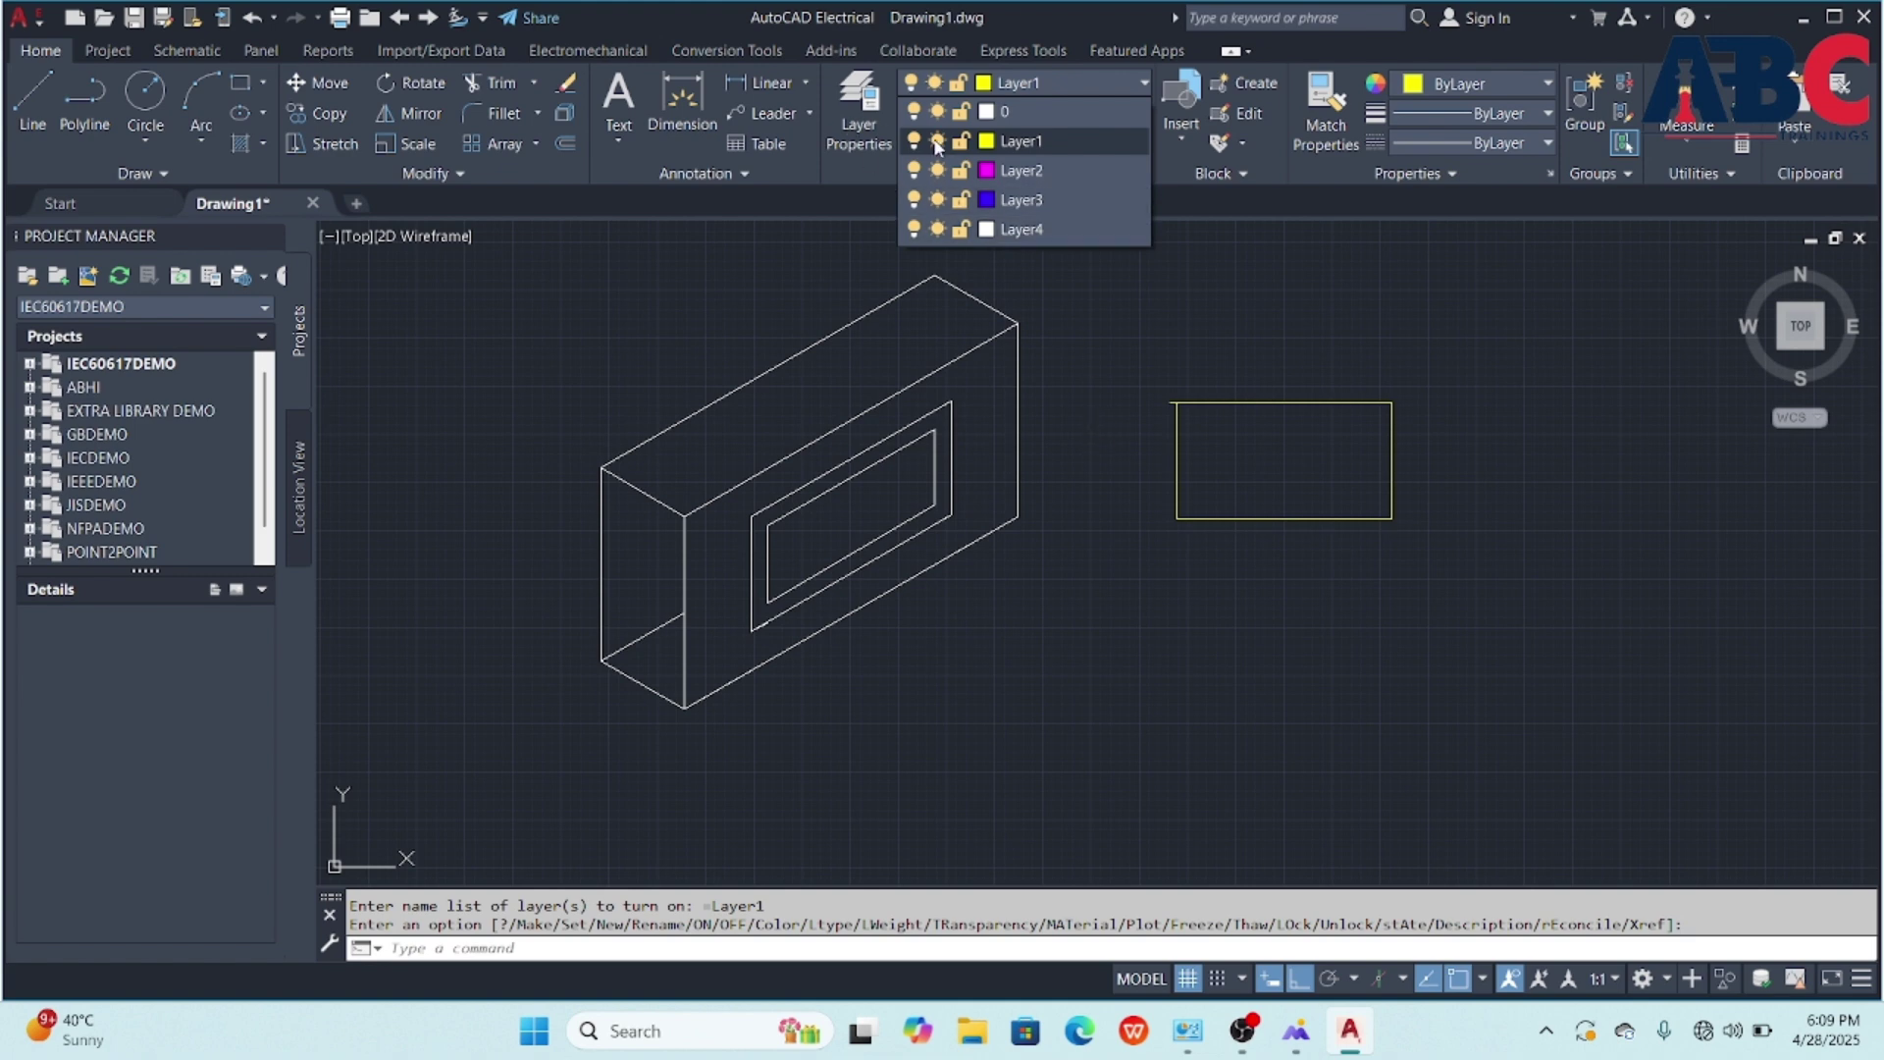
left_click(938, 142)
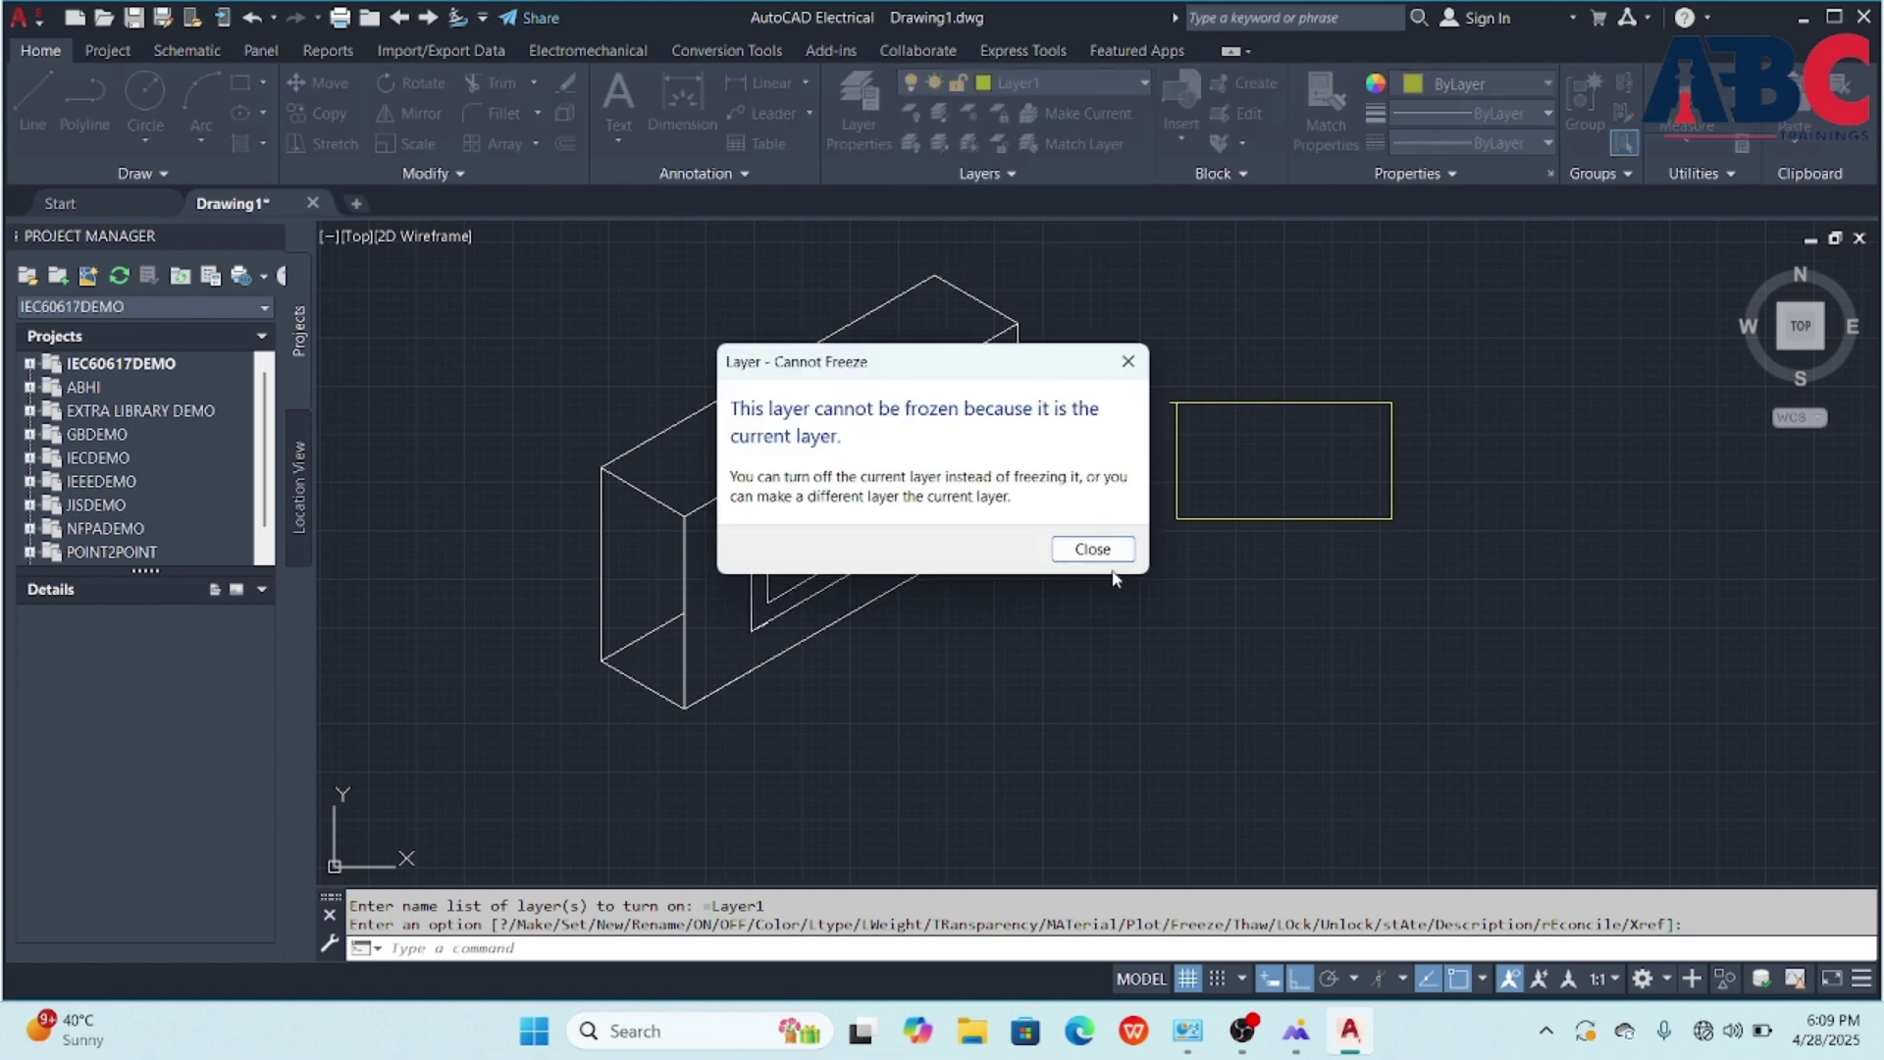
left_click(1093, 549)
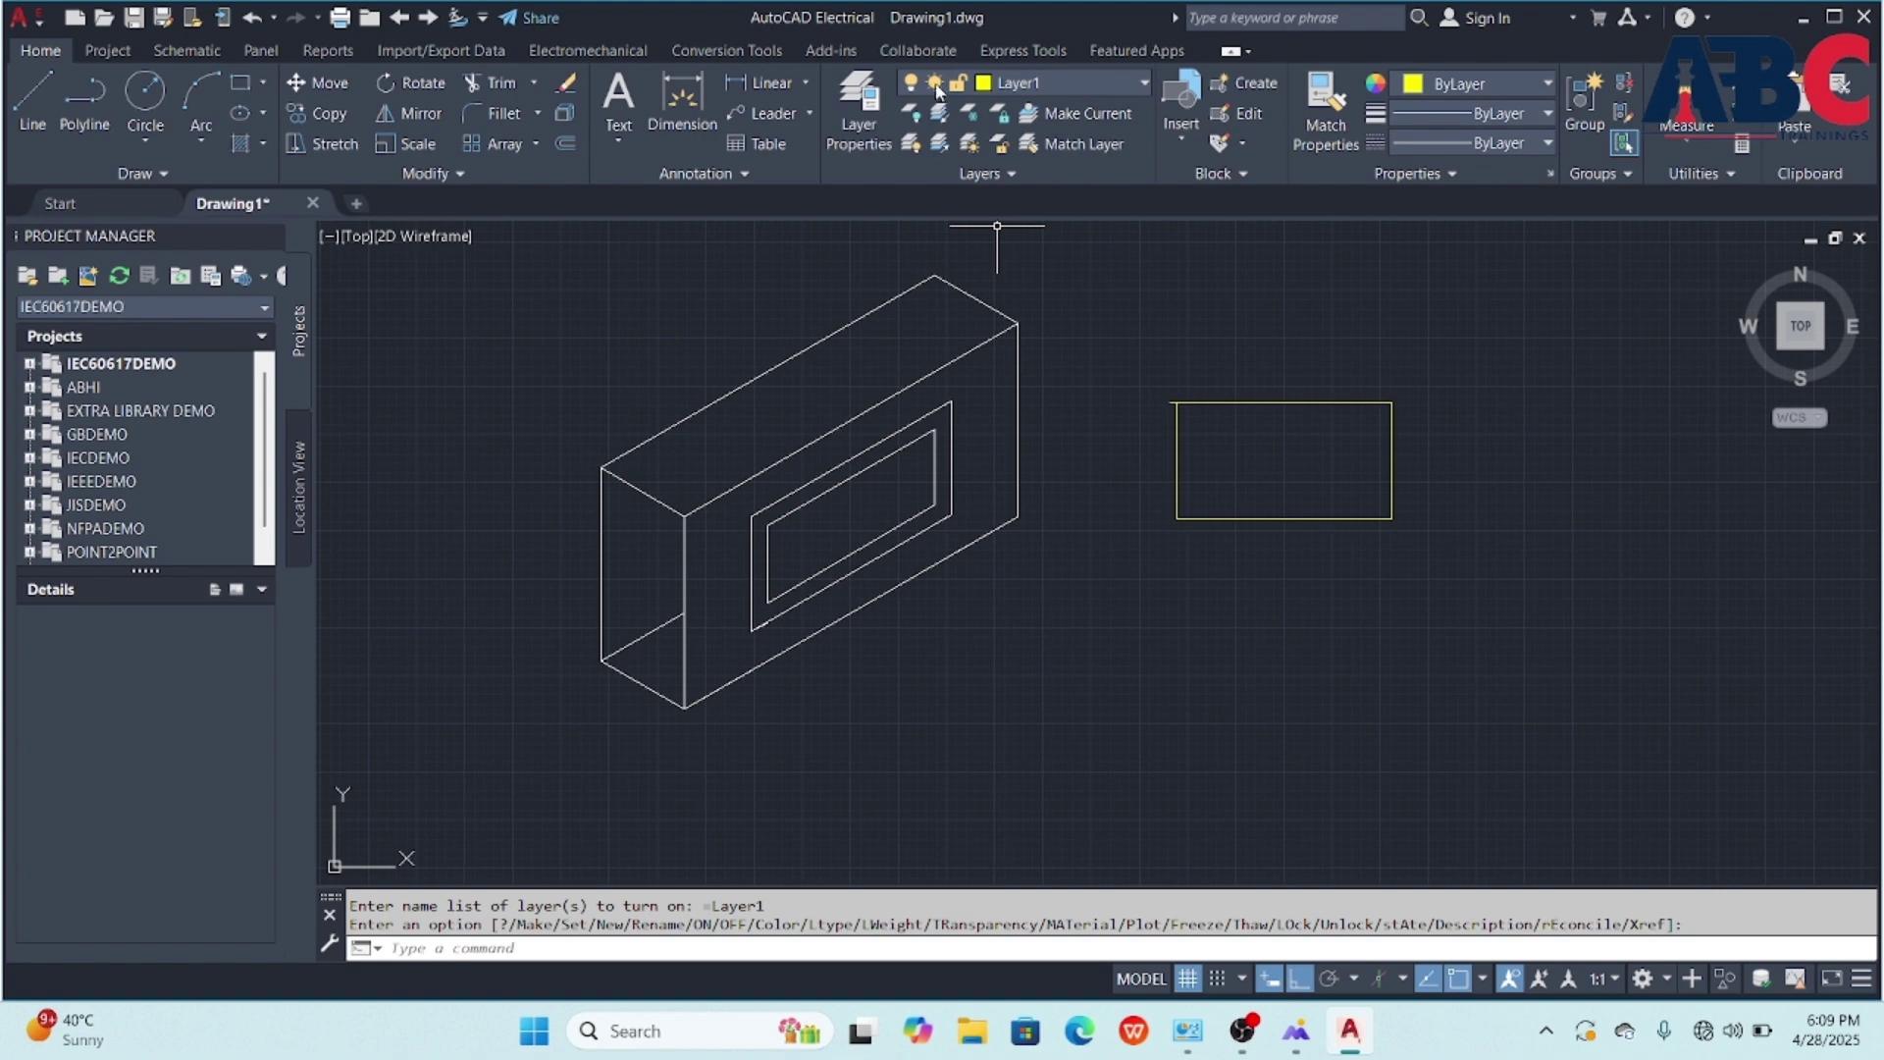
- Make layer 0 the current layer
left_click(1066, 78)
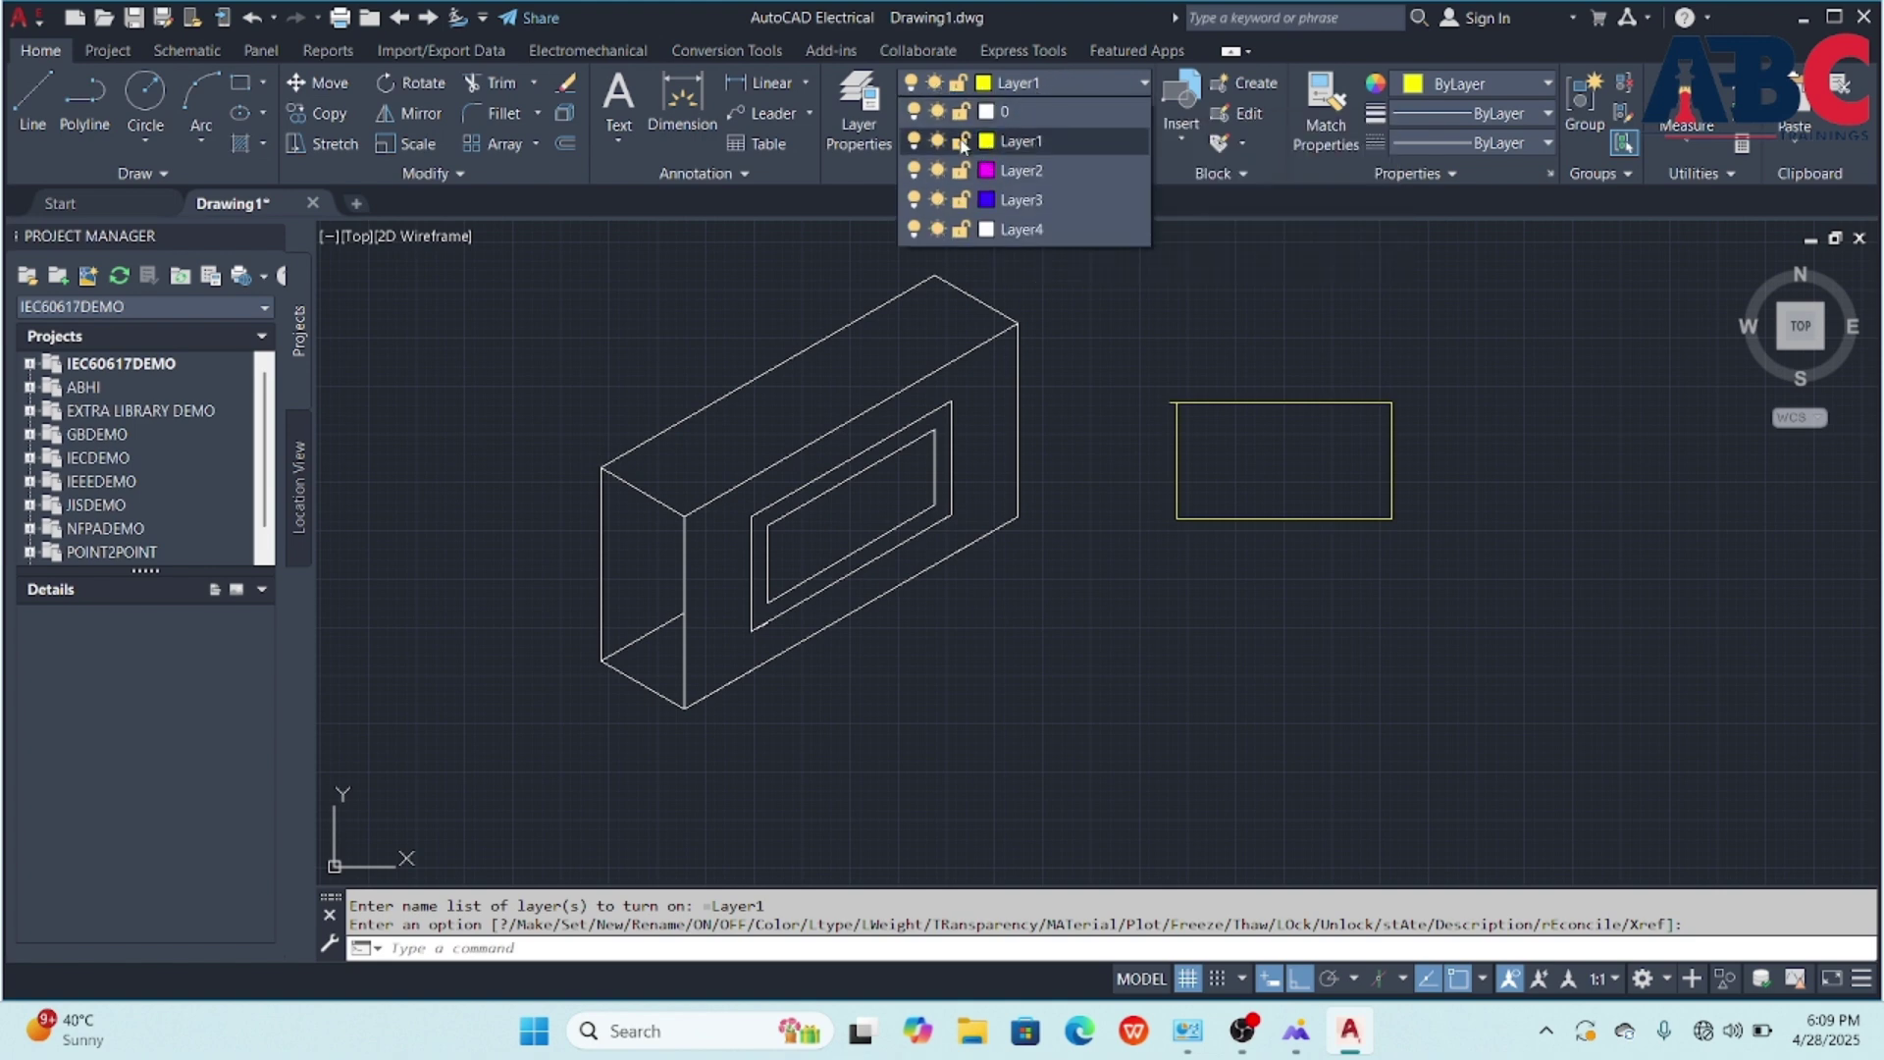
left_click(1039, 110)
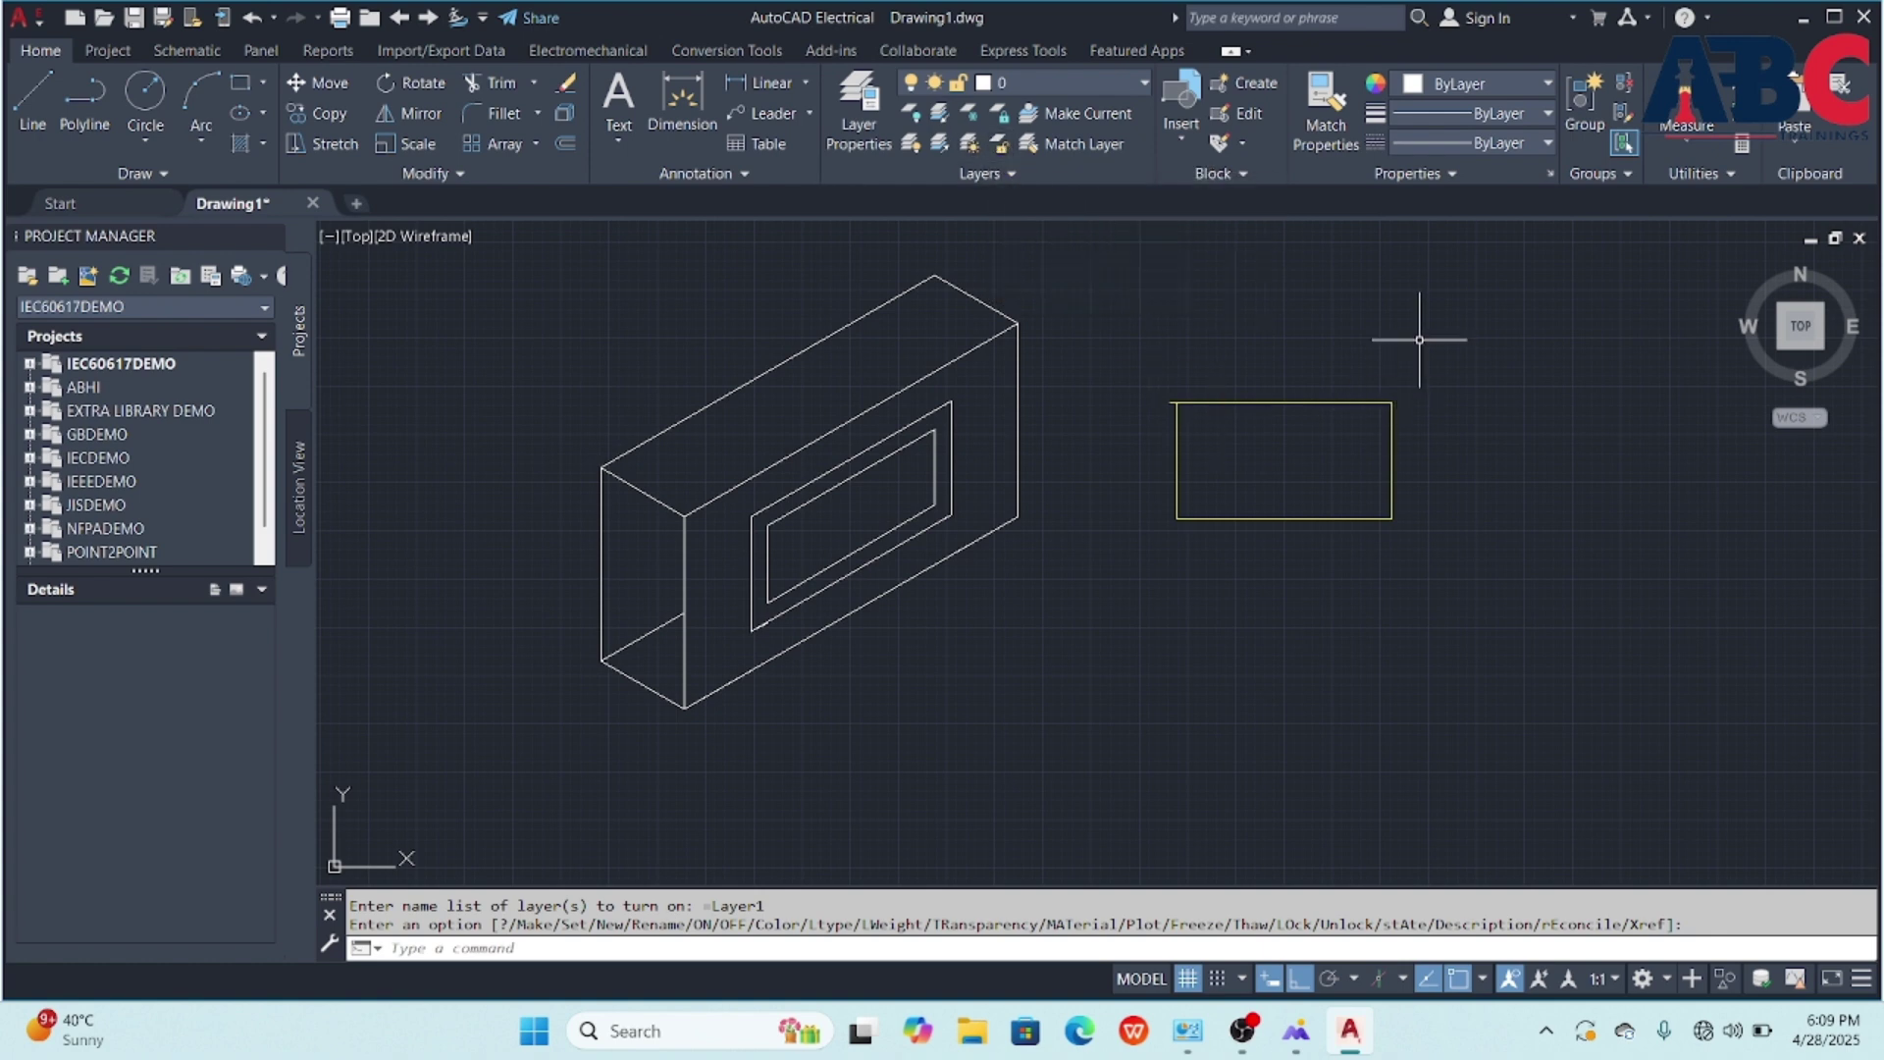
scroll(1427, 342, "down", 2)
middle_click_drag(1427, 341, 1316, 345)
scroll(1310, 347, "up", 2)
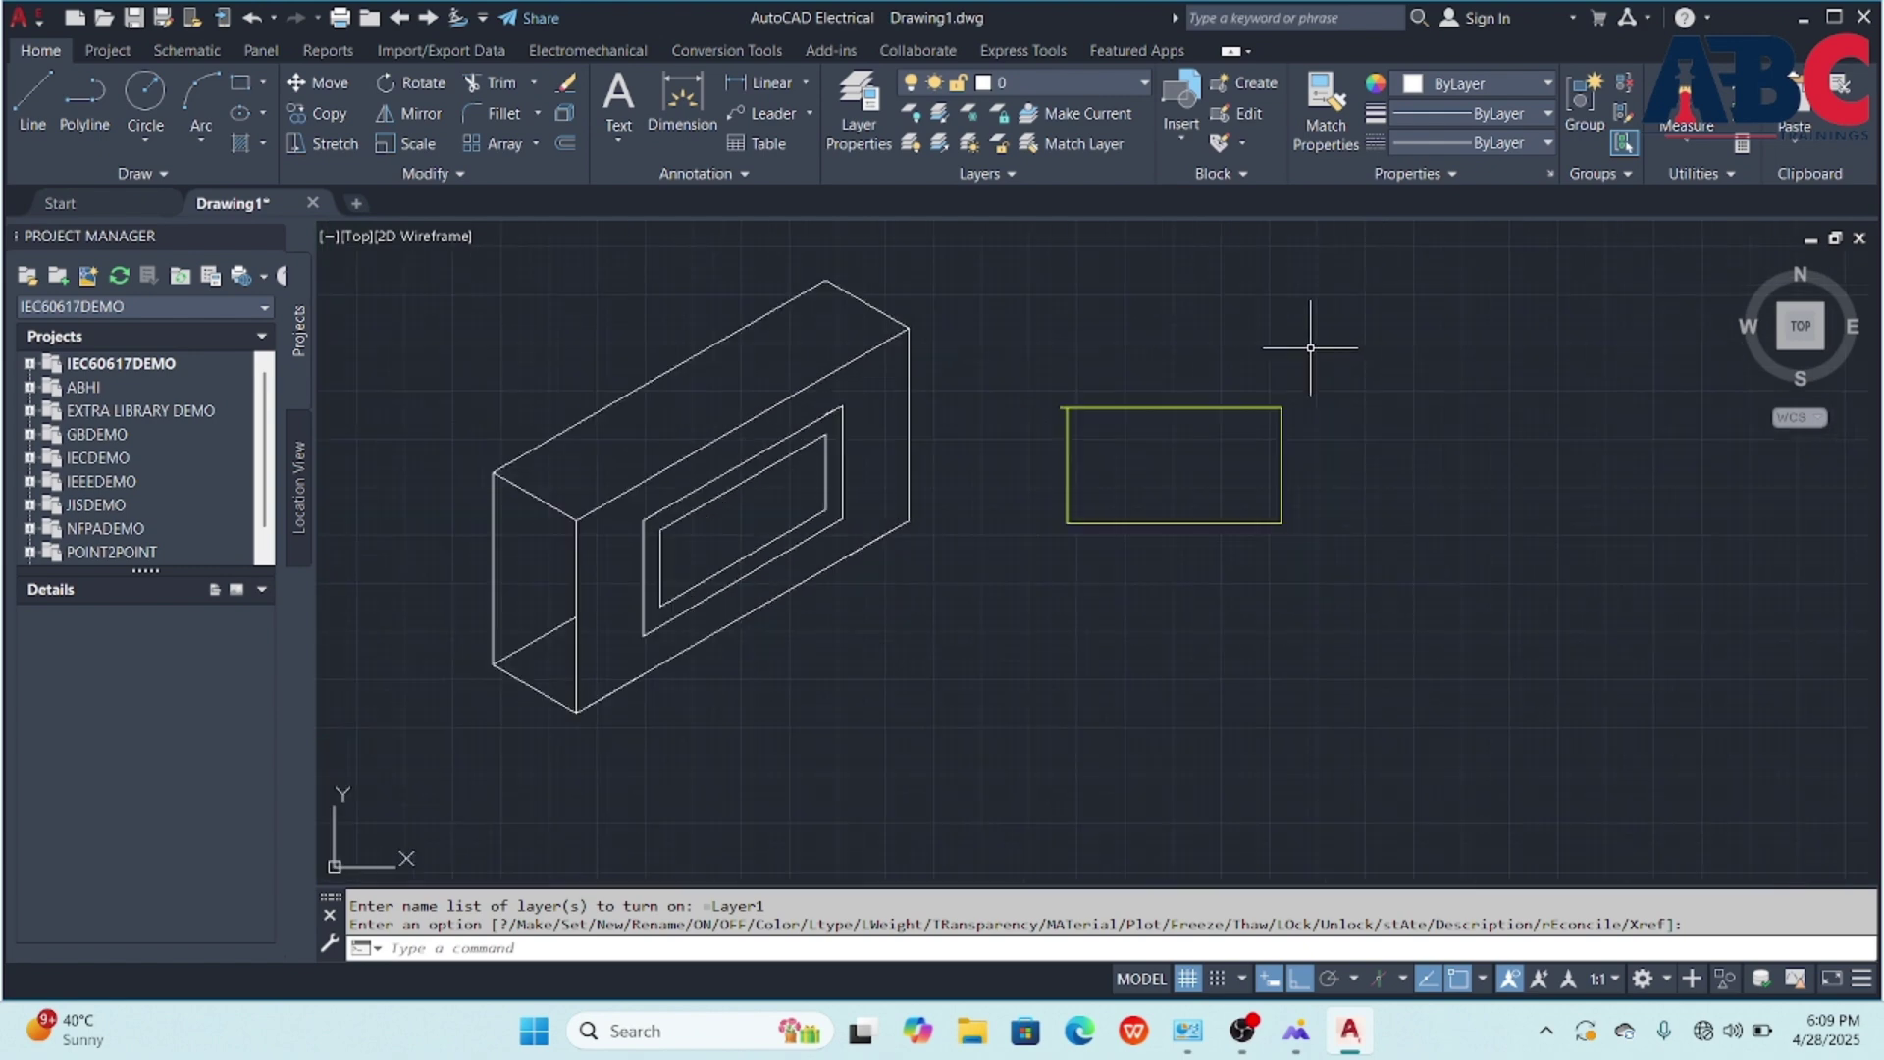
- Draw a rectangle 20 wide and about 21.6 high in the empty area below the yellow rectangle
left_click(1247, 86)
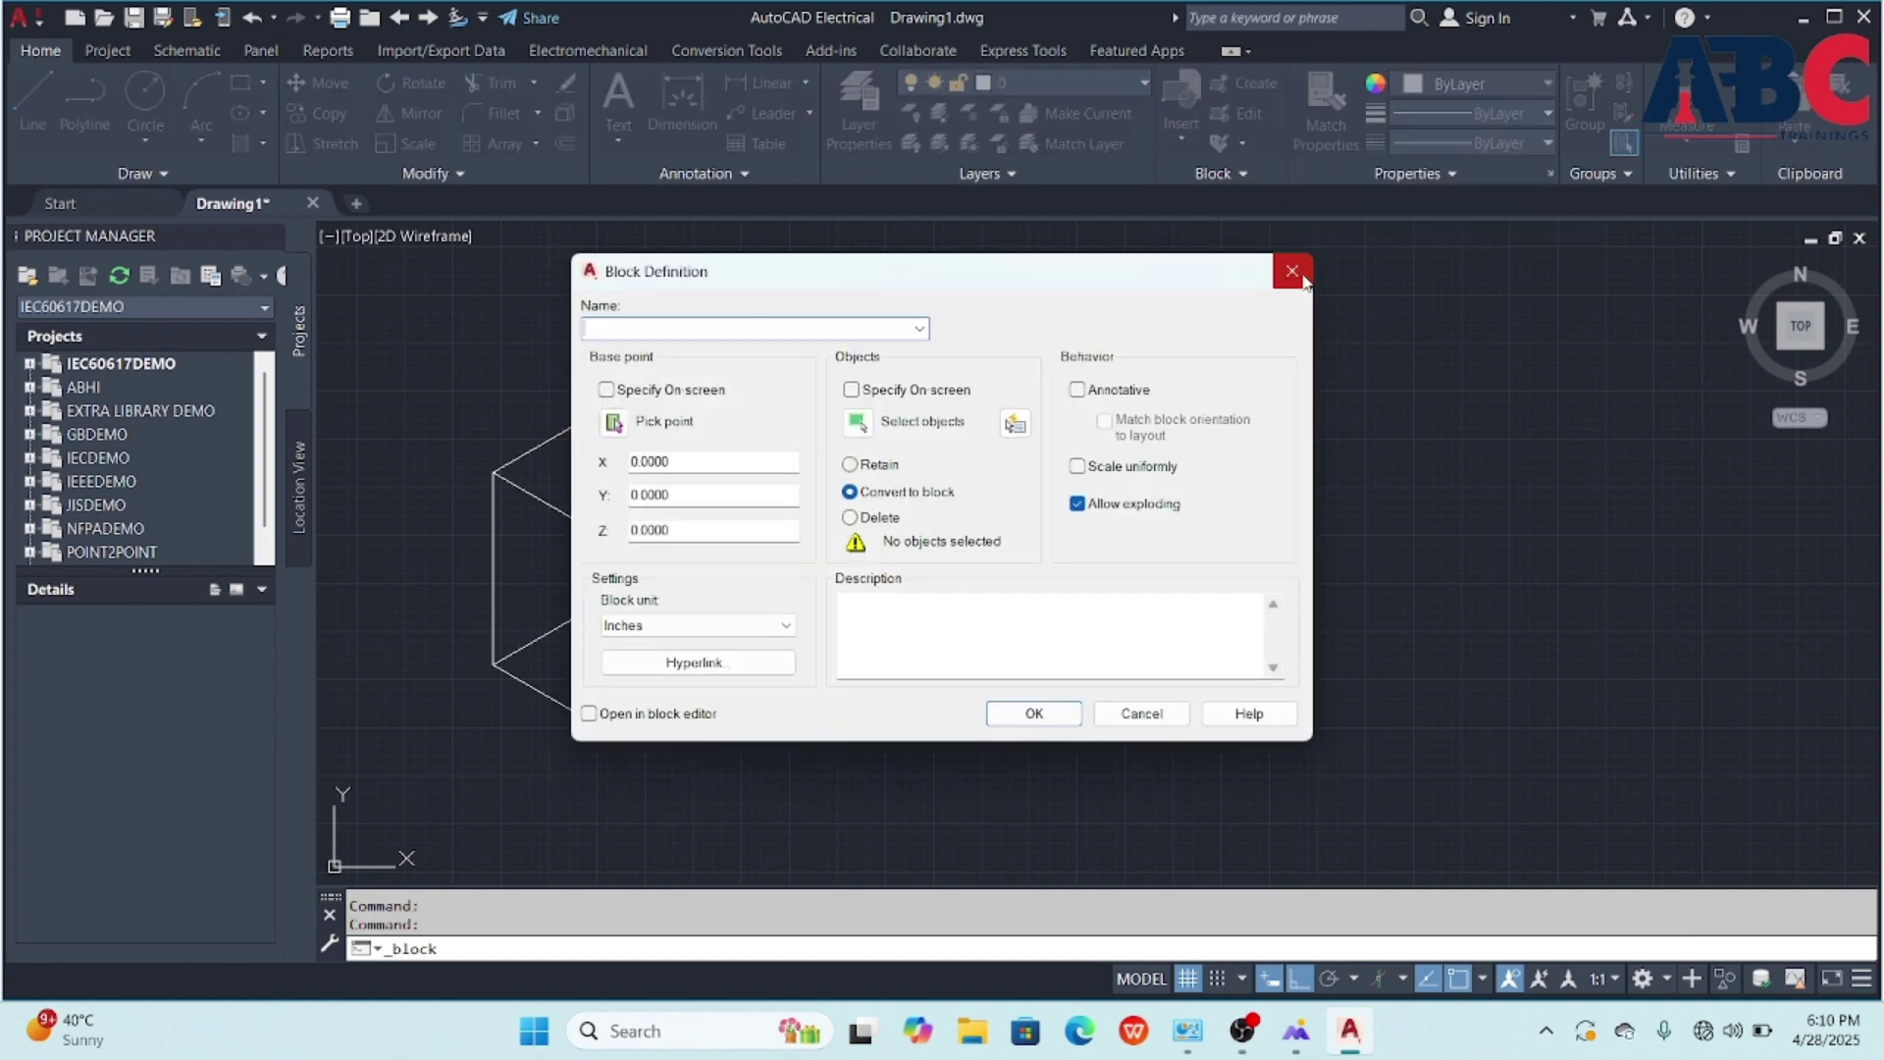
left_click(1303, 281)
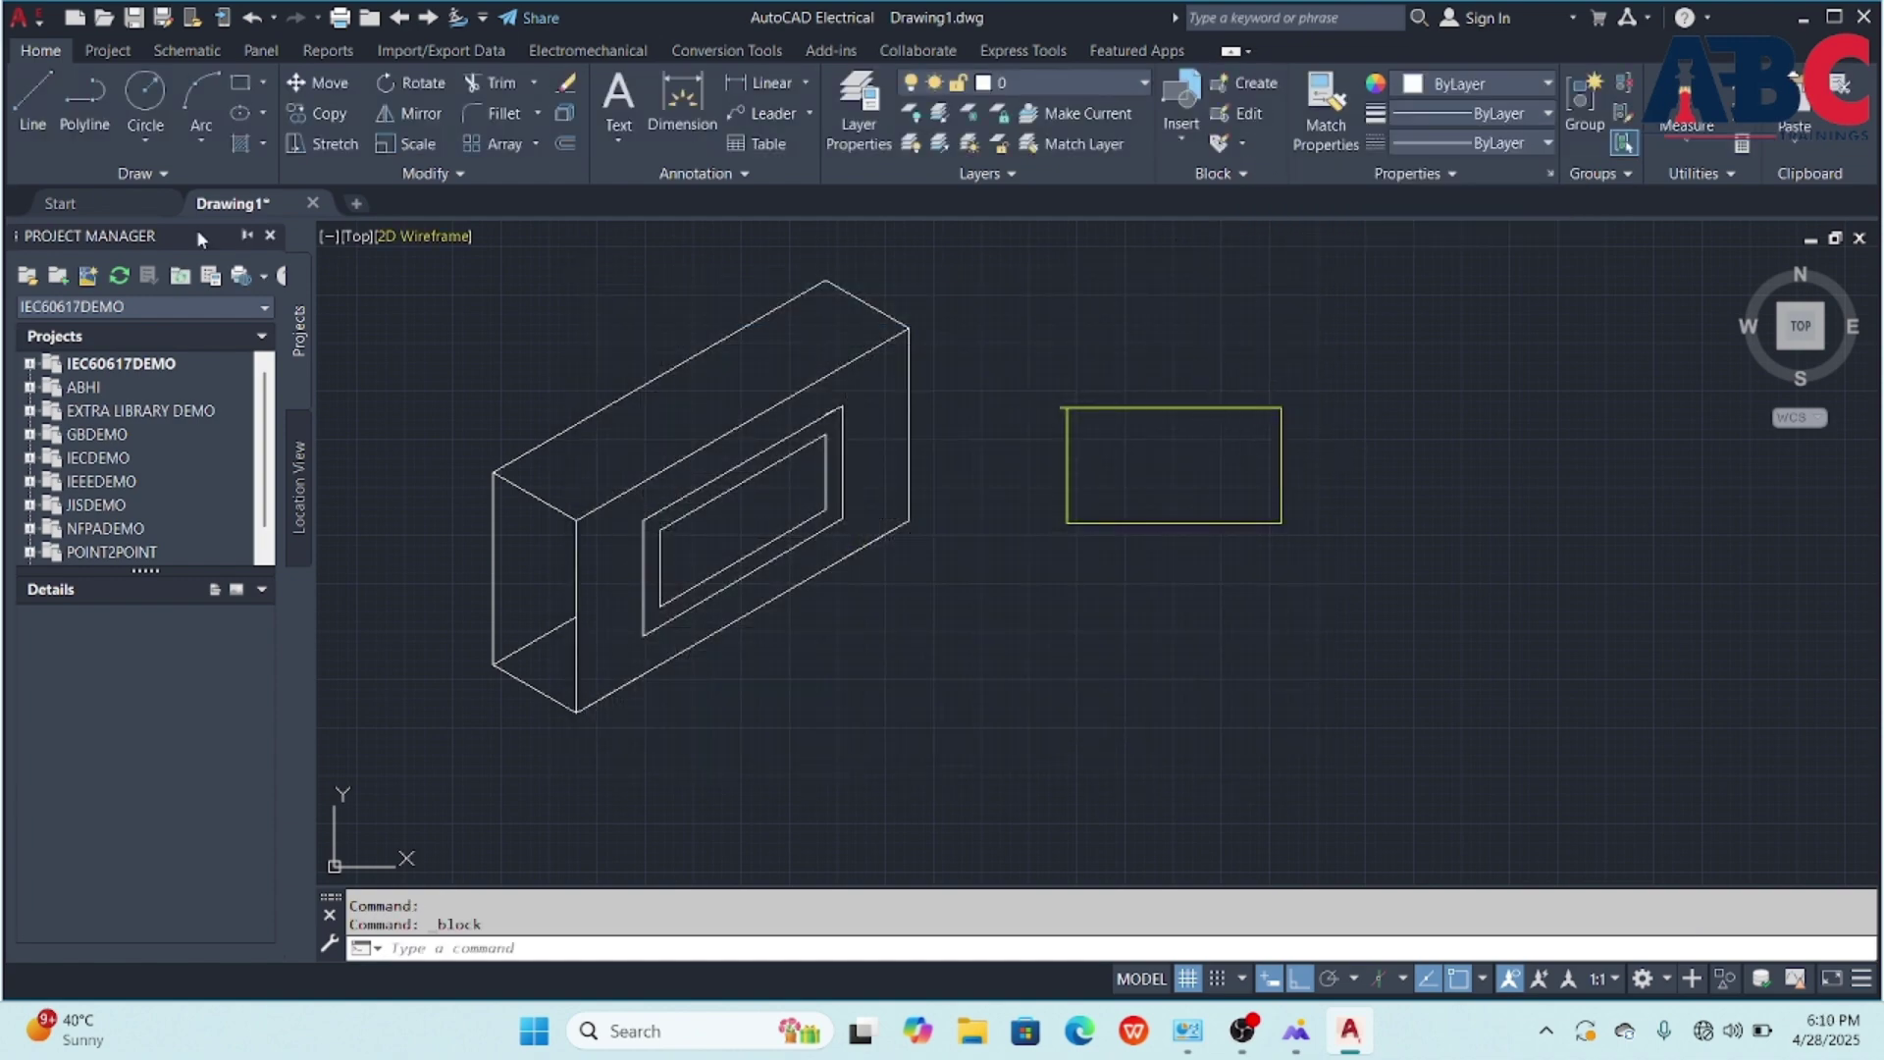
left_click(244, 88)
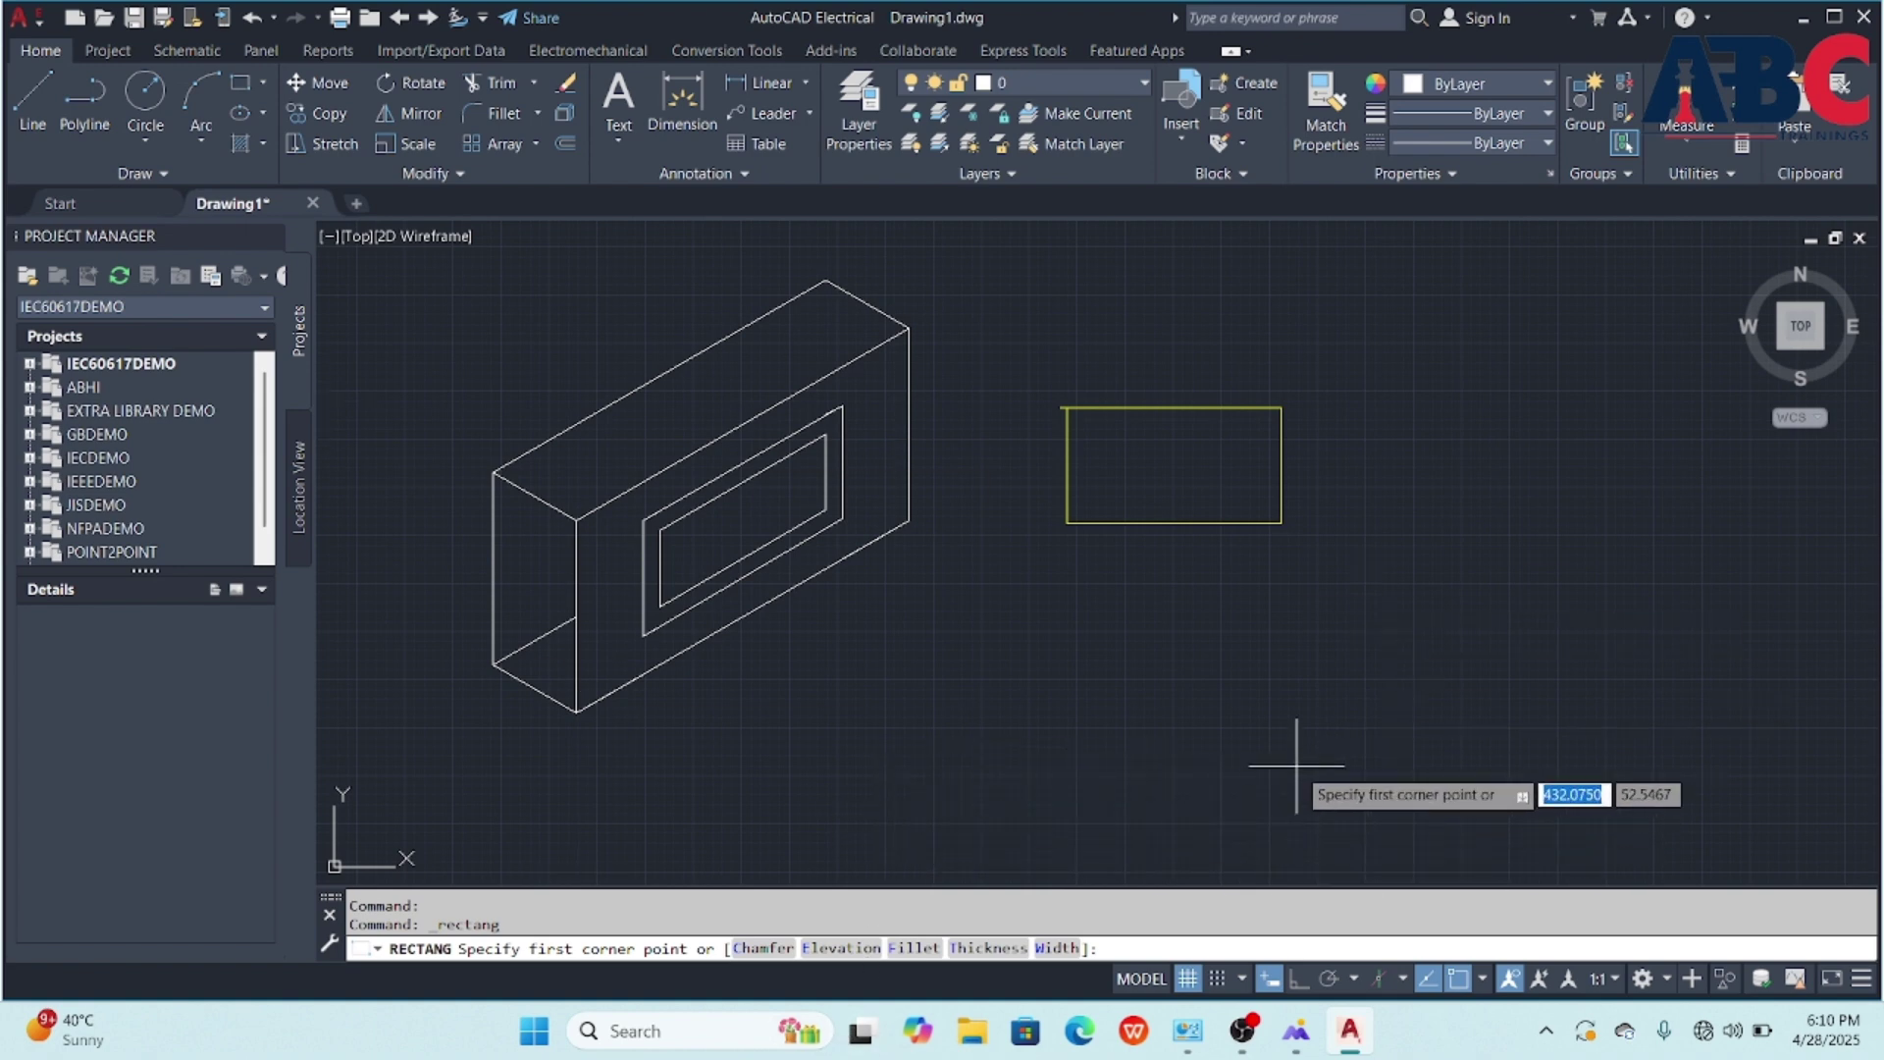
middle_click_drag(1295, 769, 879, 679)
scroll(885, 673, "up", 2)
left_click(956, 475)
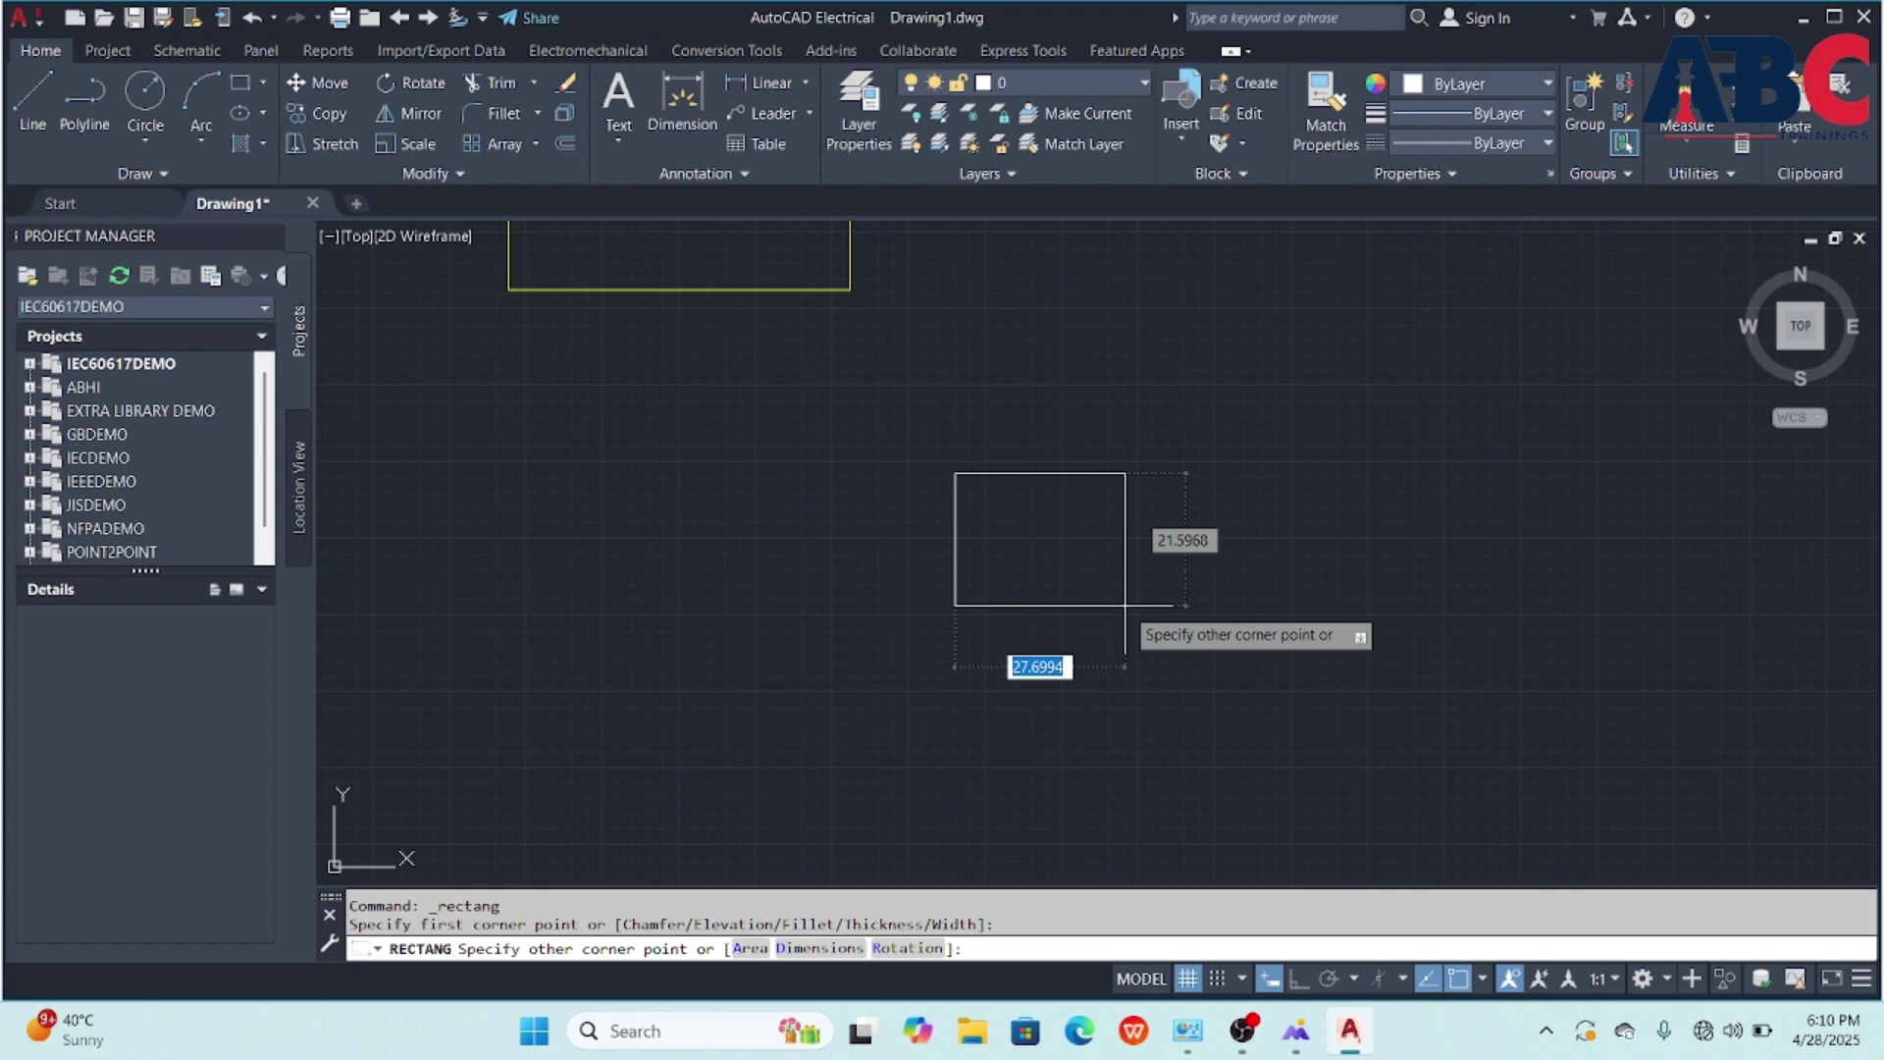
type("20")
key("Return")
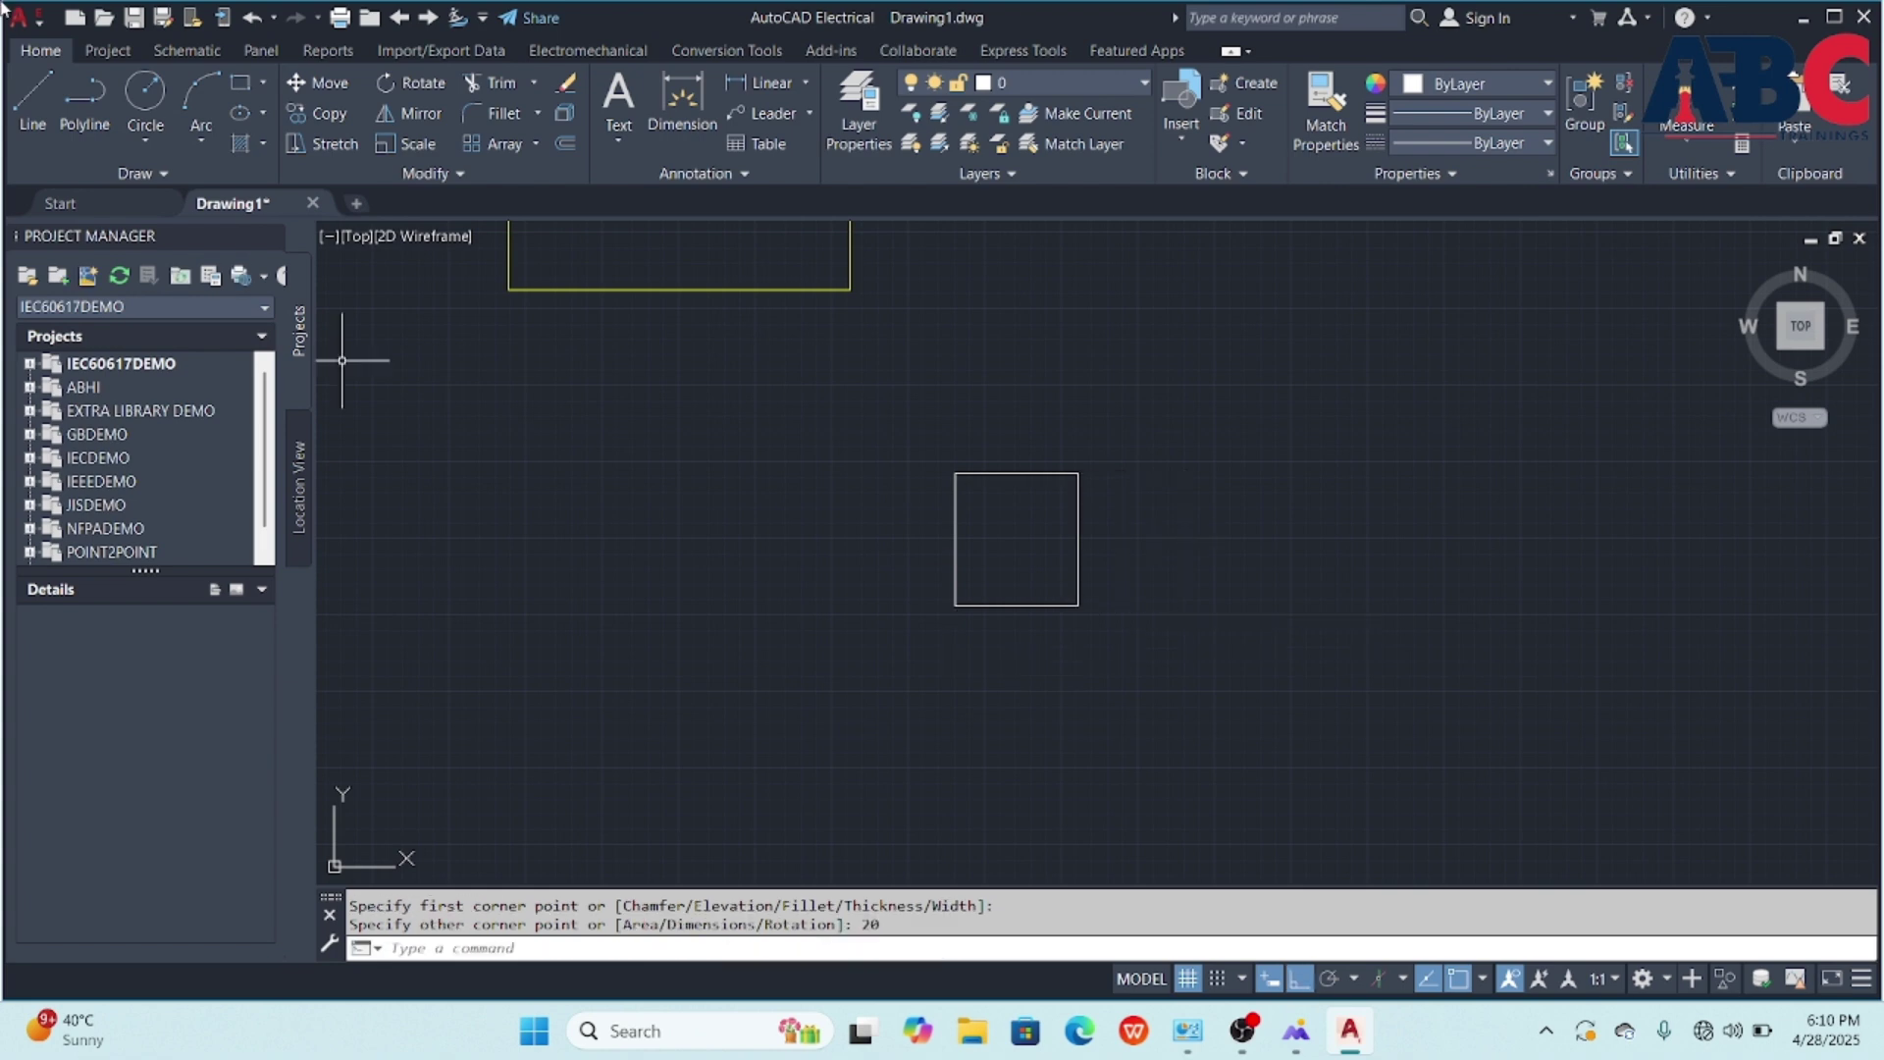
- Draw a two-point circle across the small rectangle, from the midpoint of its upper edge to the midpoint of its lower edge
left_click(147, 97)
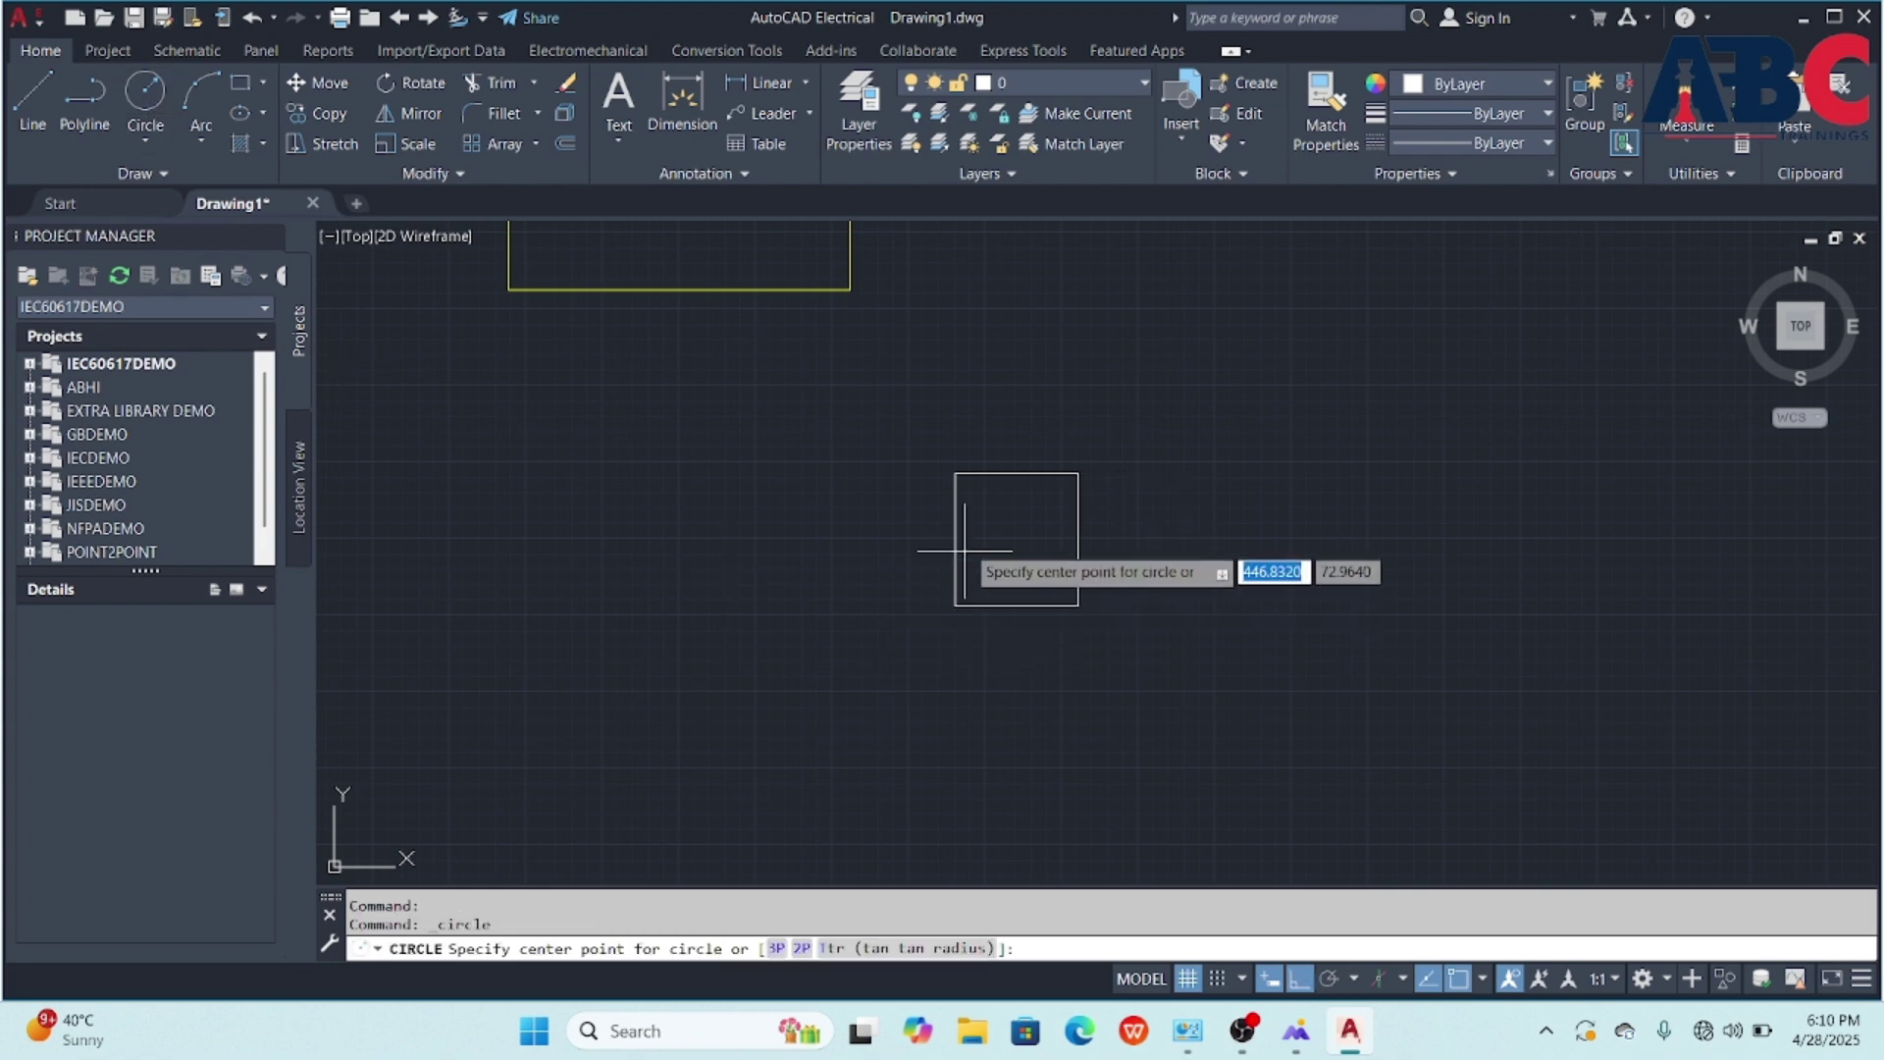
left_click(140, 127)
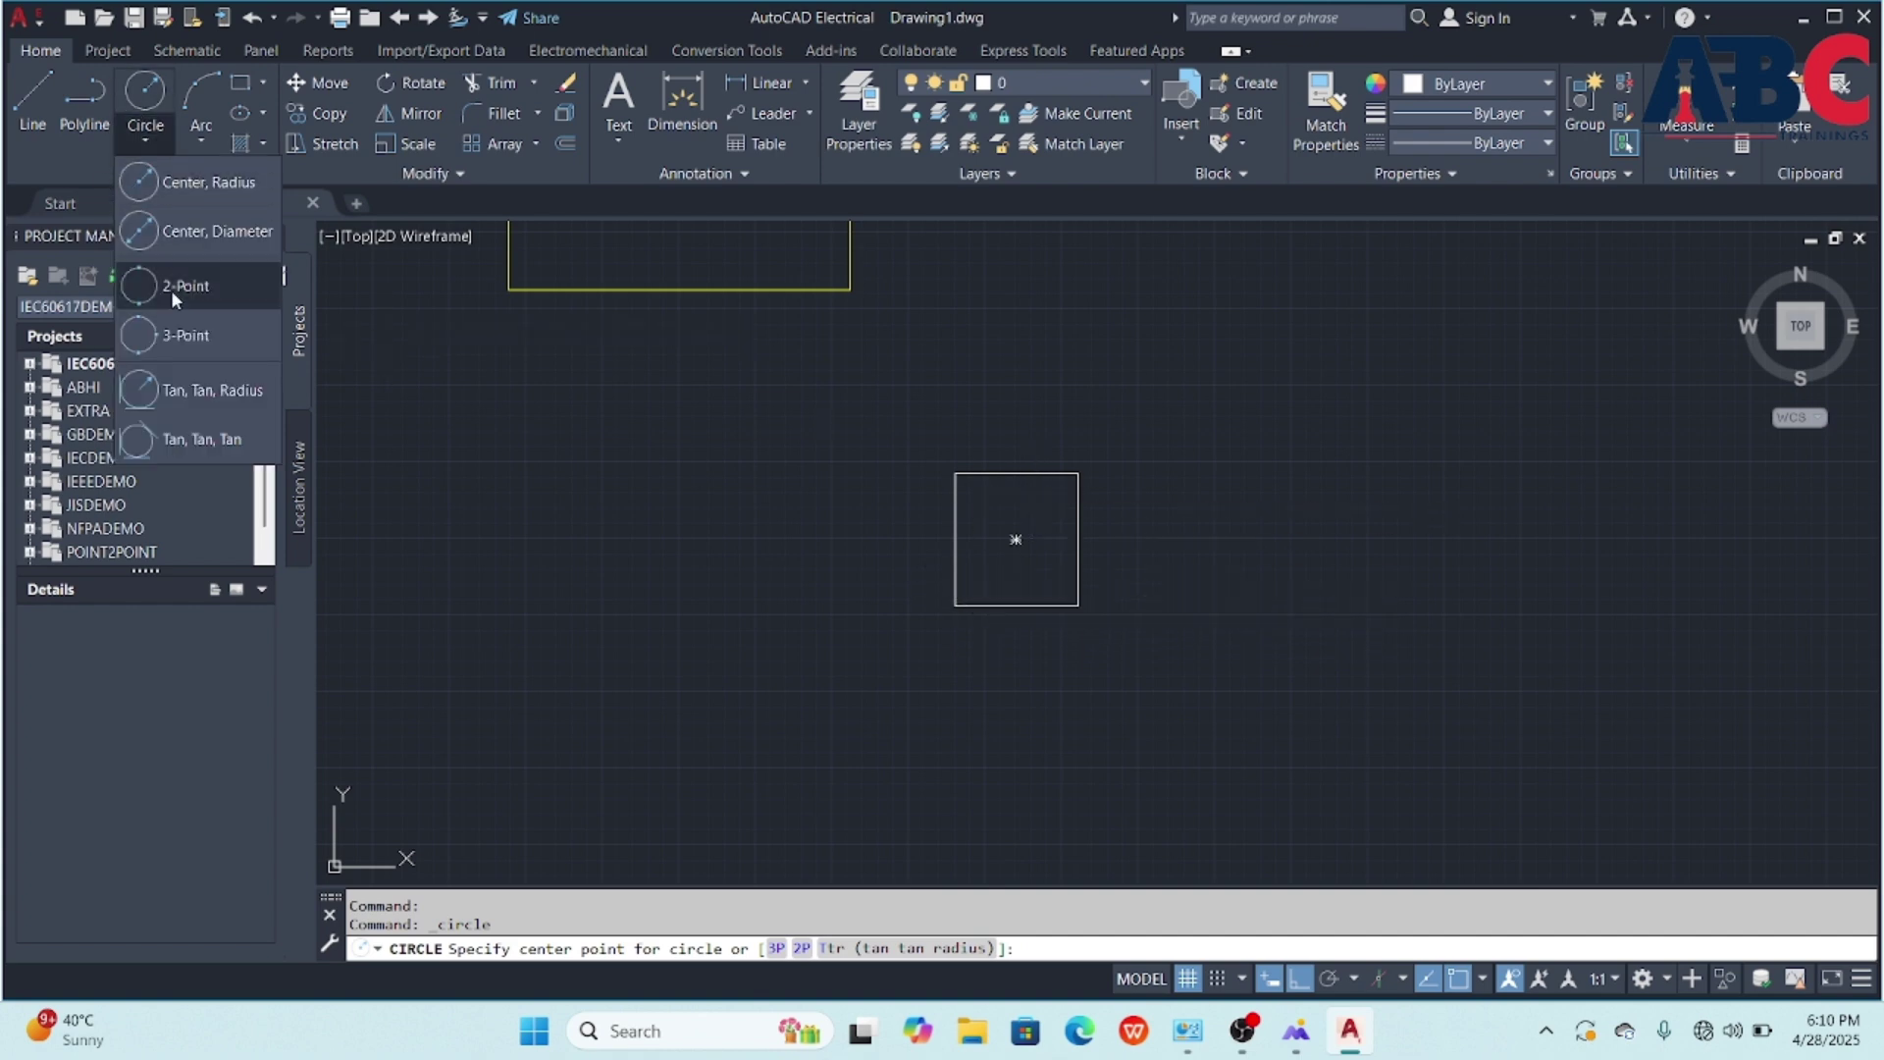
left_click(186, 283)
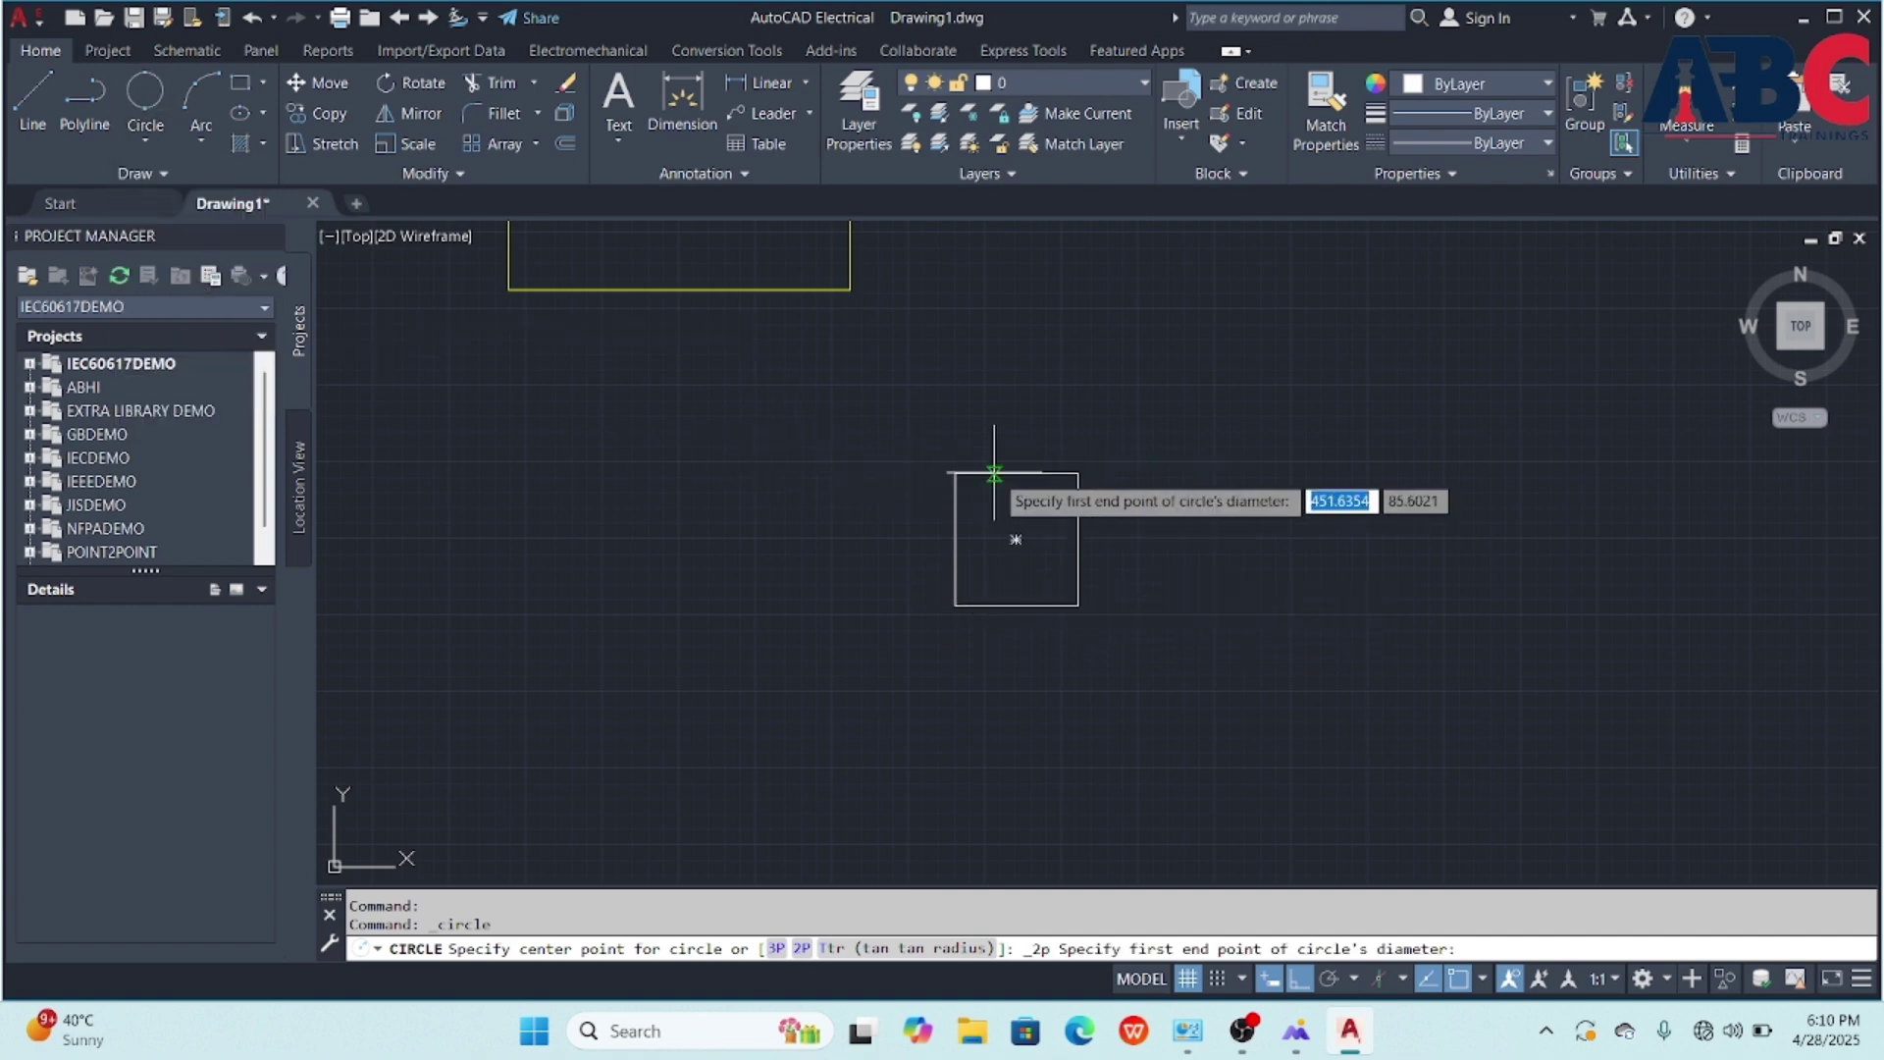
left_click(1016, 474)
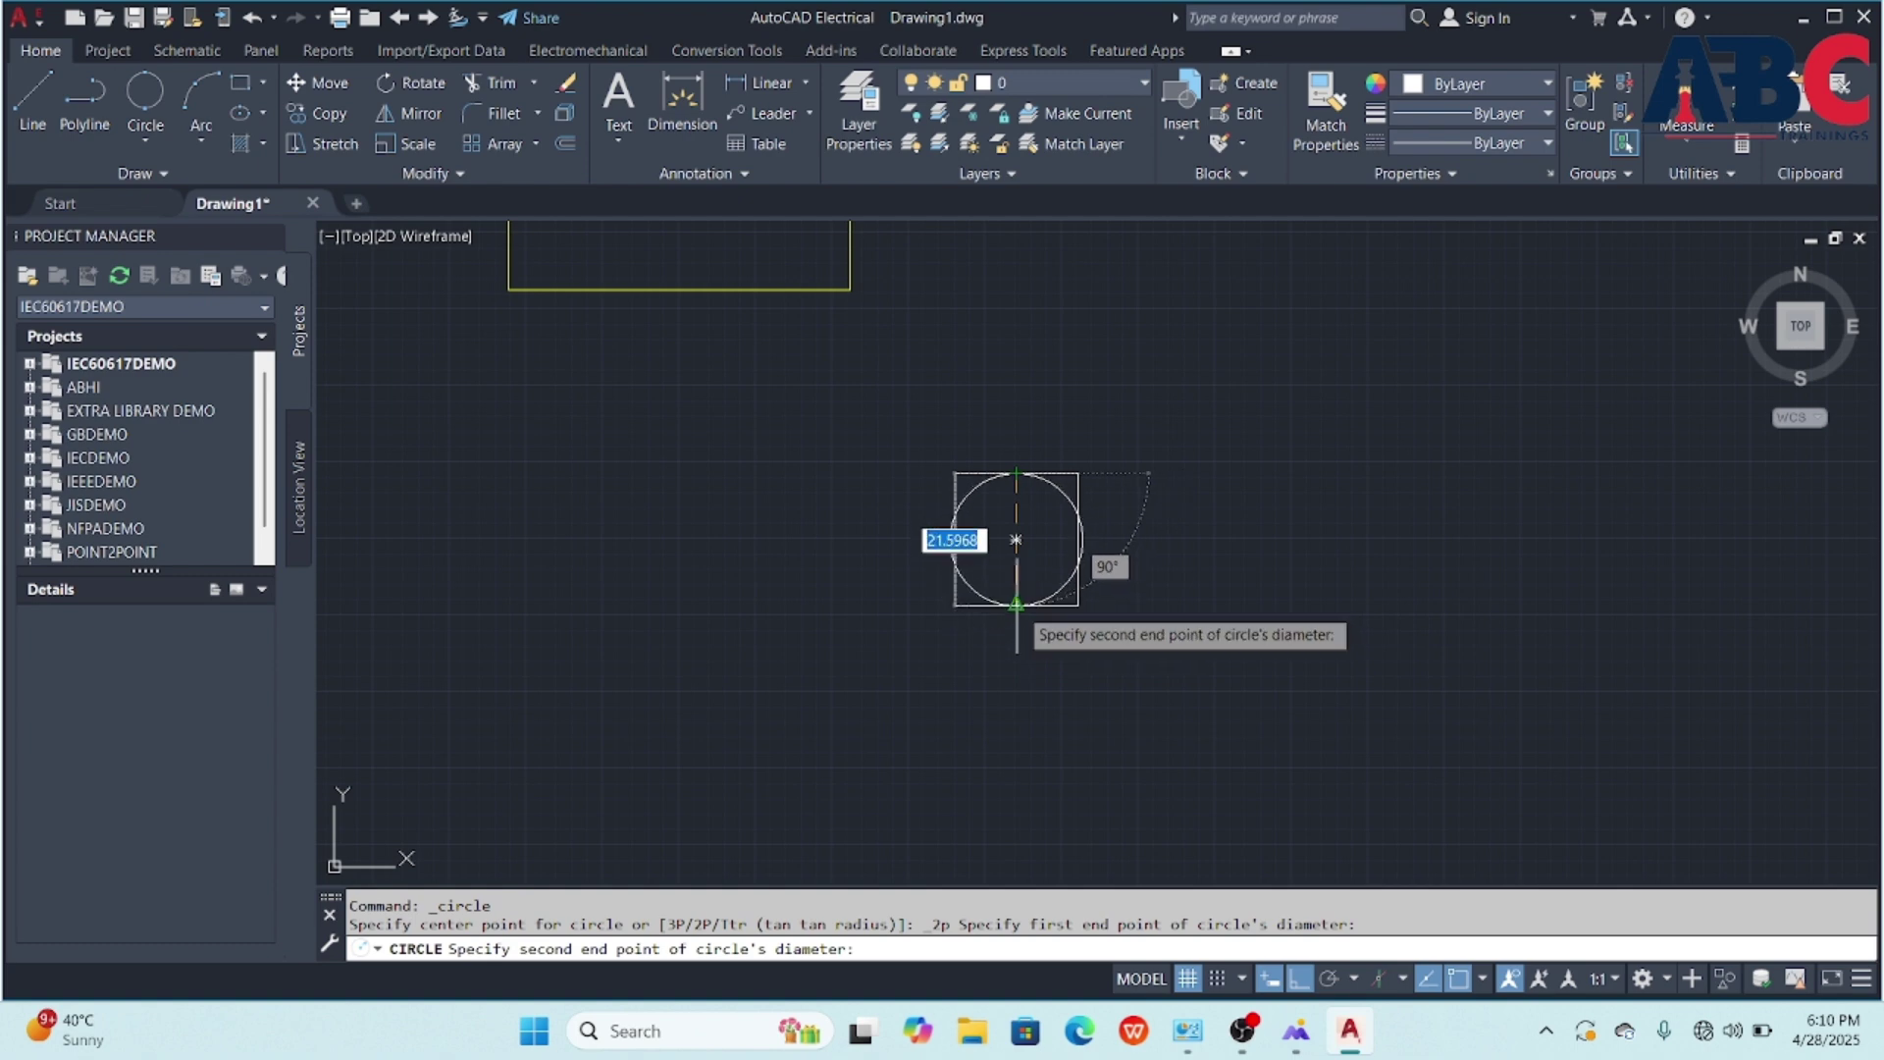
left_click(1016, 606)
key("Return")
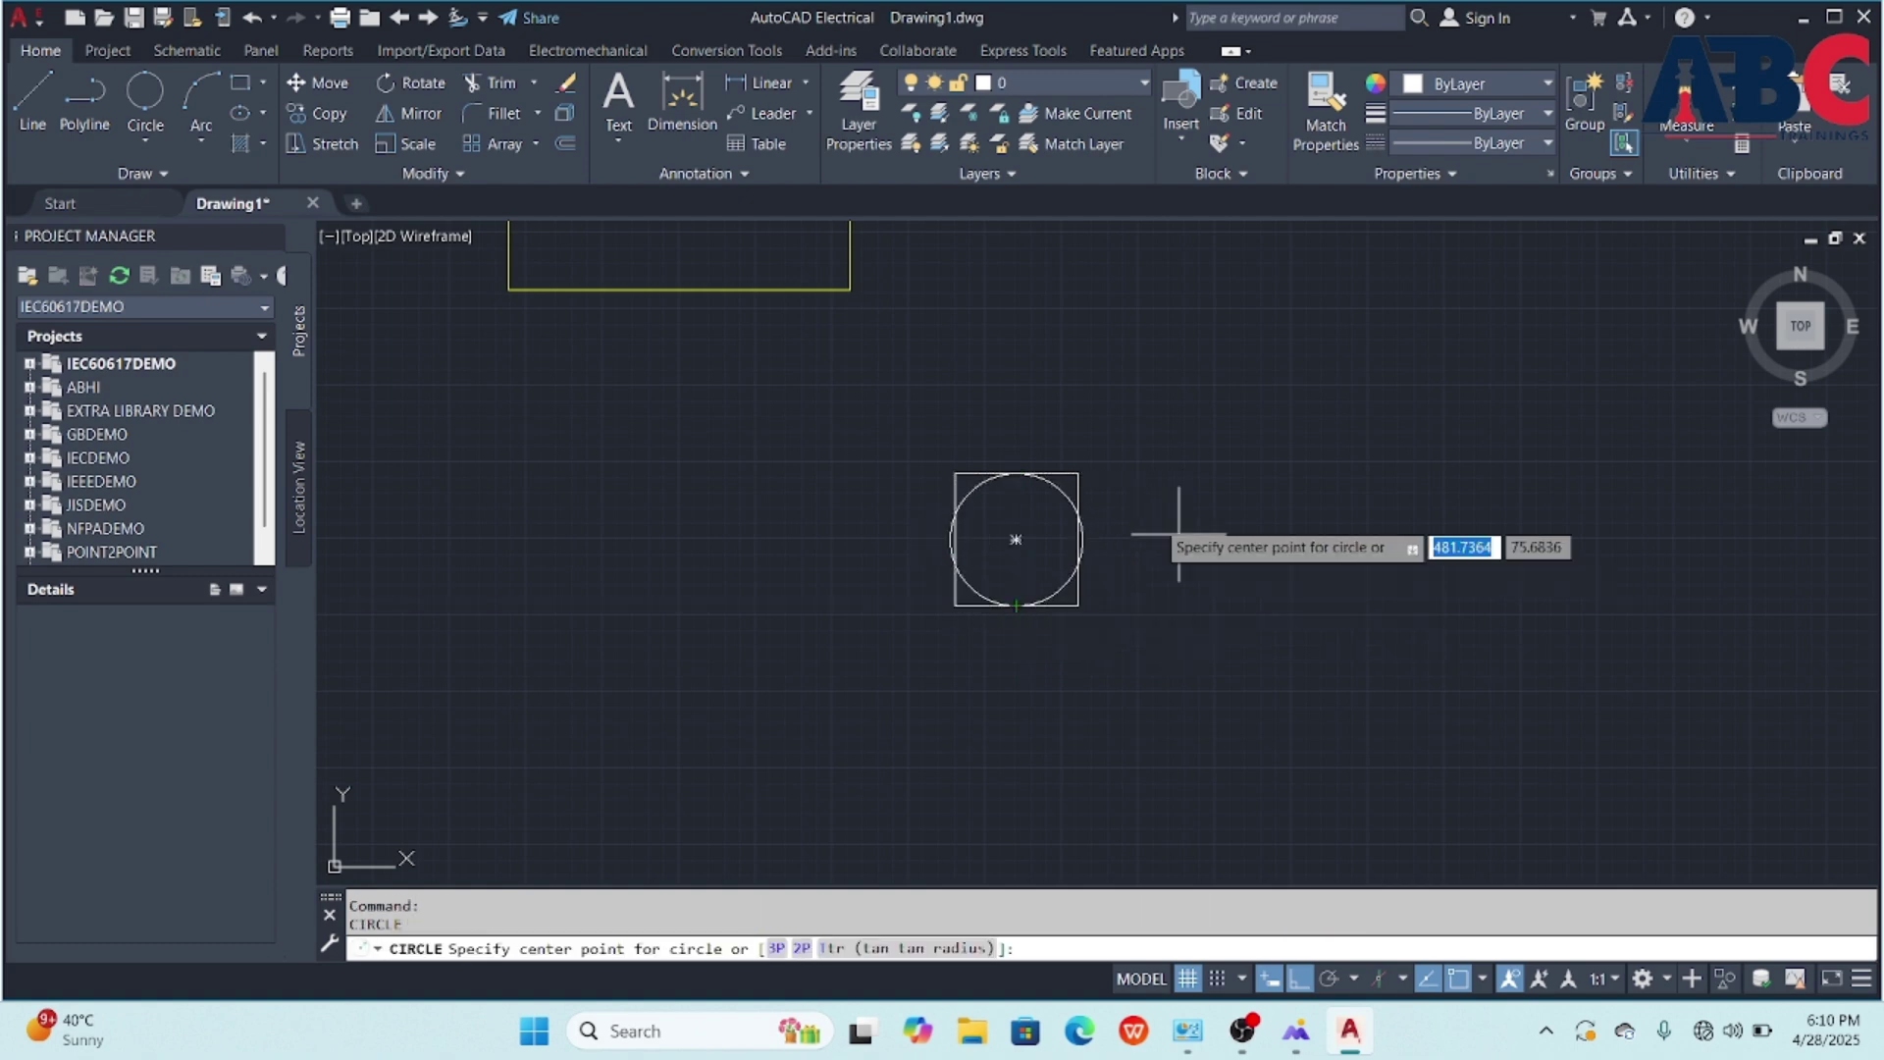
key("Escape")
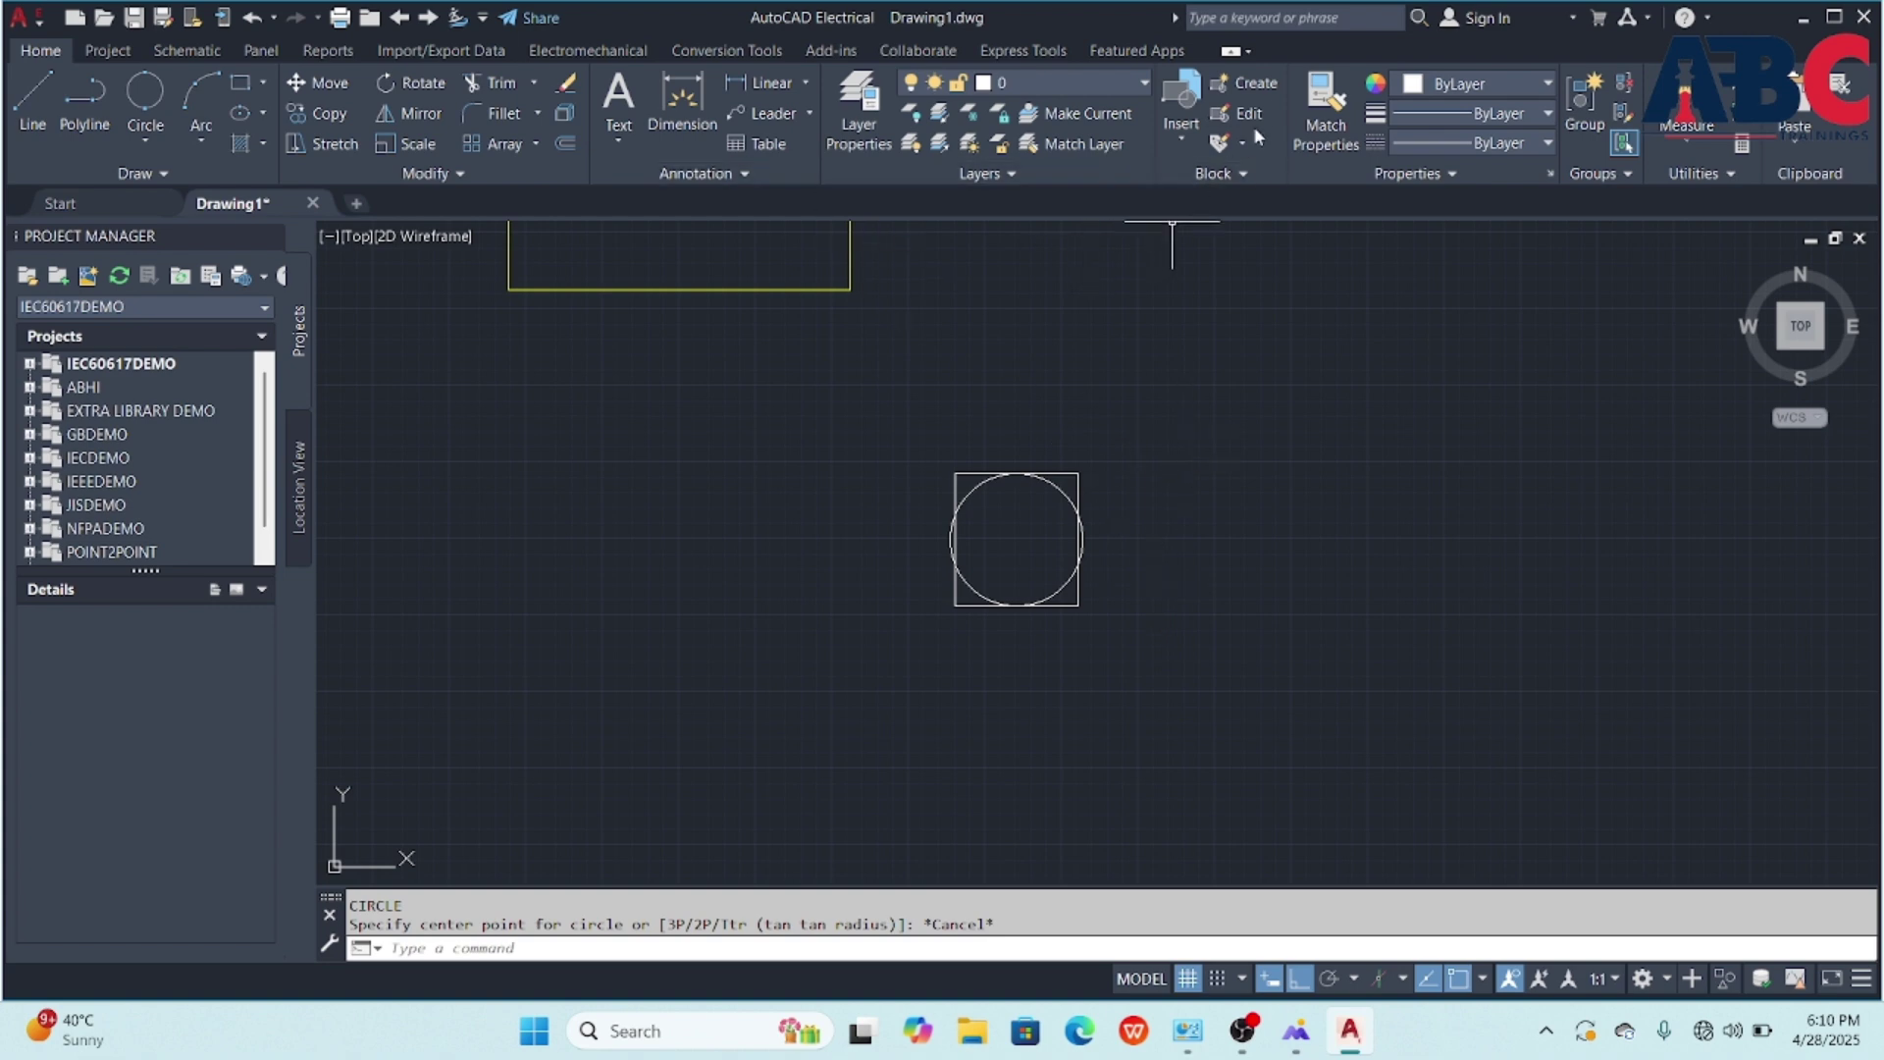
- Create a block named 1234 from the small rectangle and its circle
left_click(1248, 84)
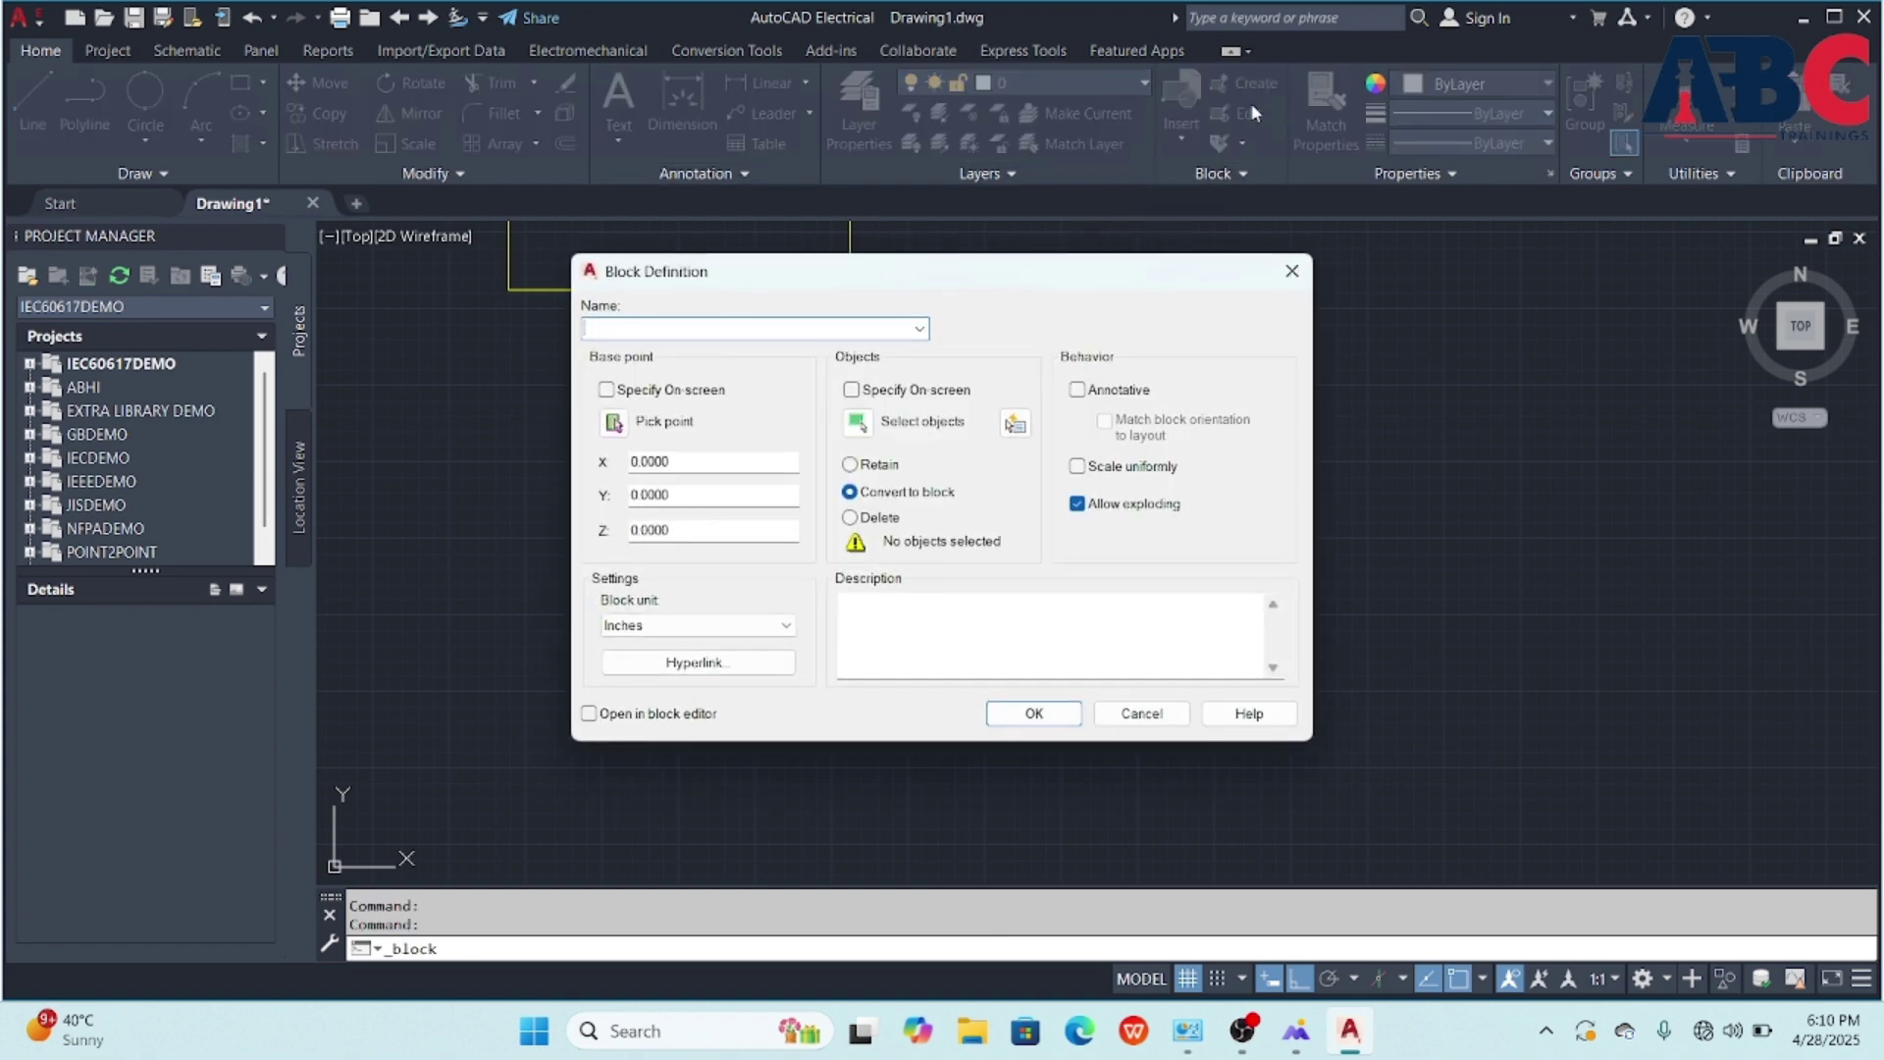
left_click(866, 429)
left_click(1119, 441)
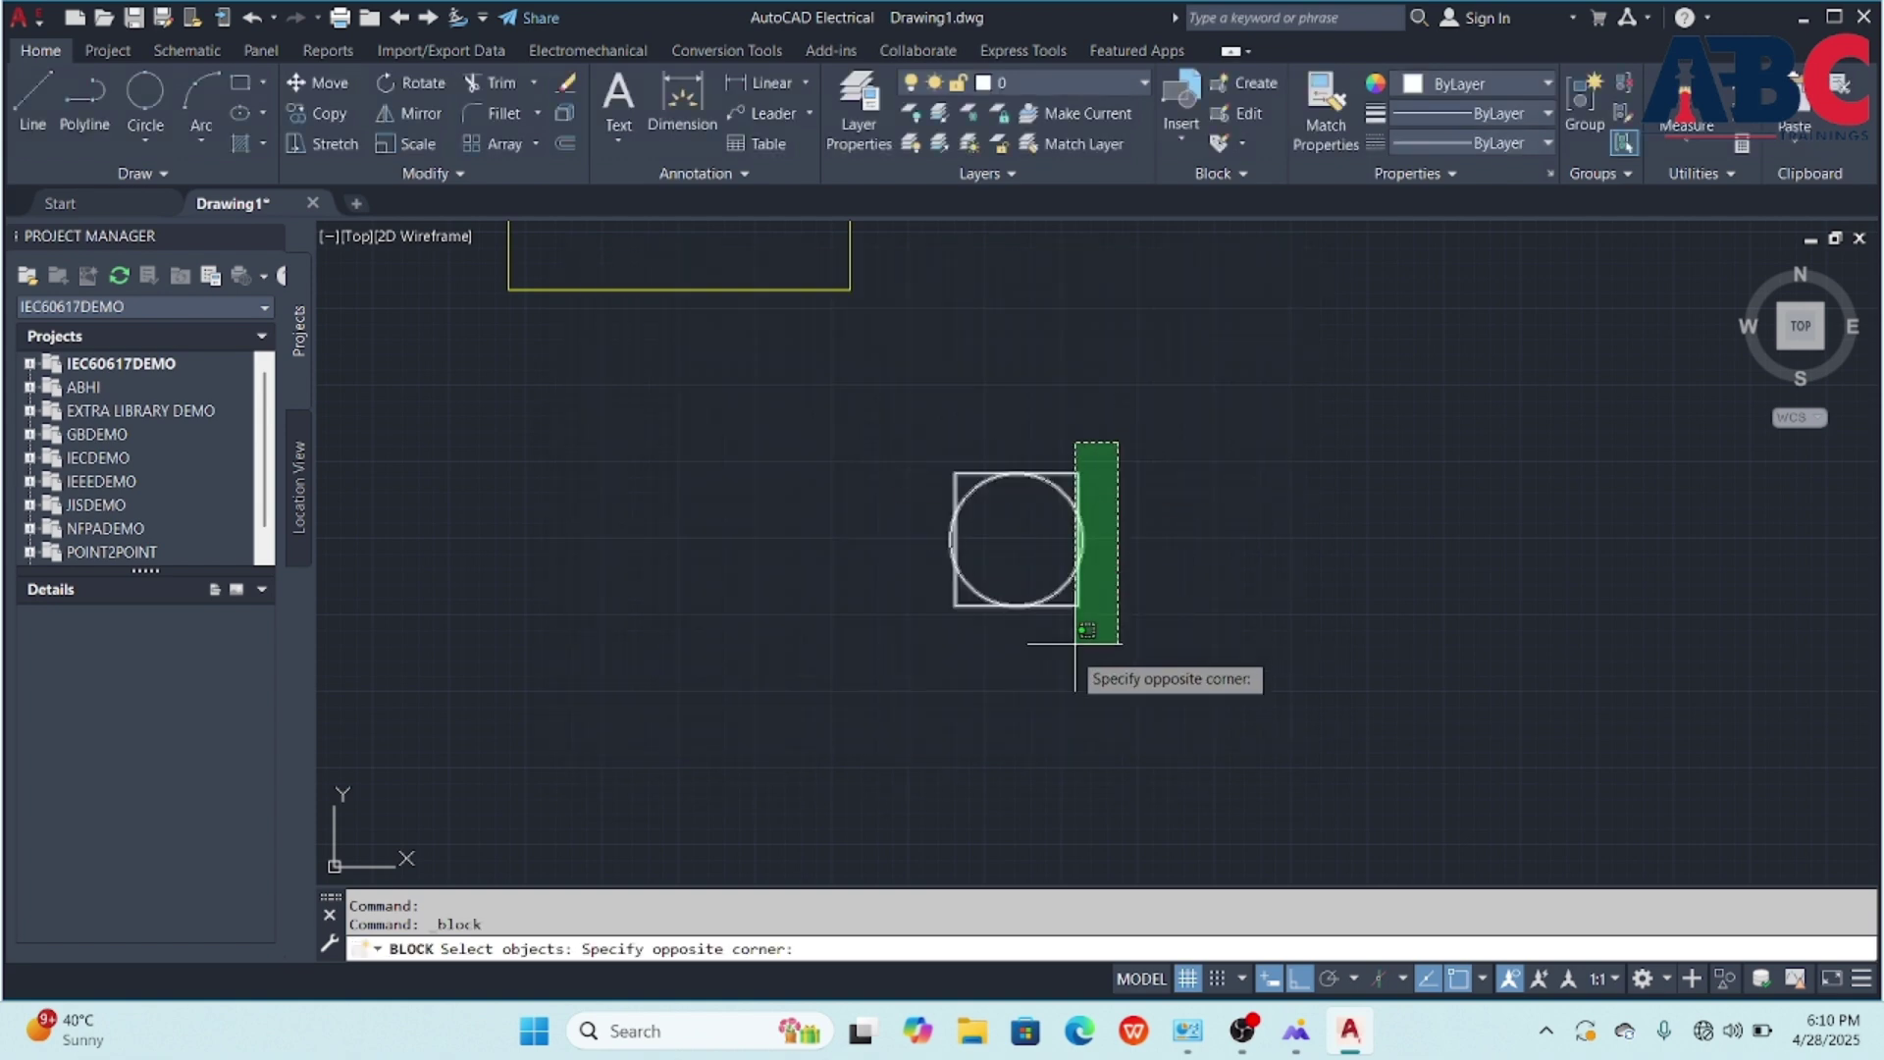
left_click(875, 668)
key("Return")
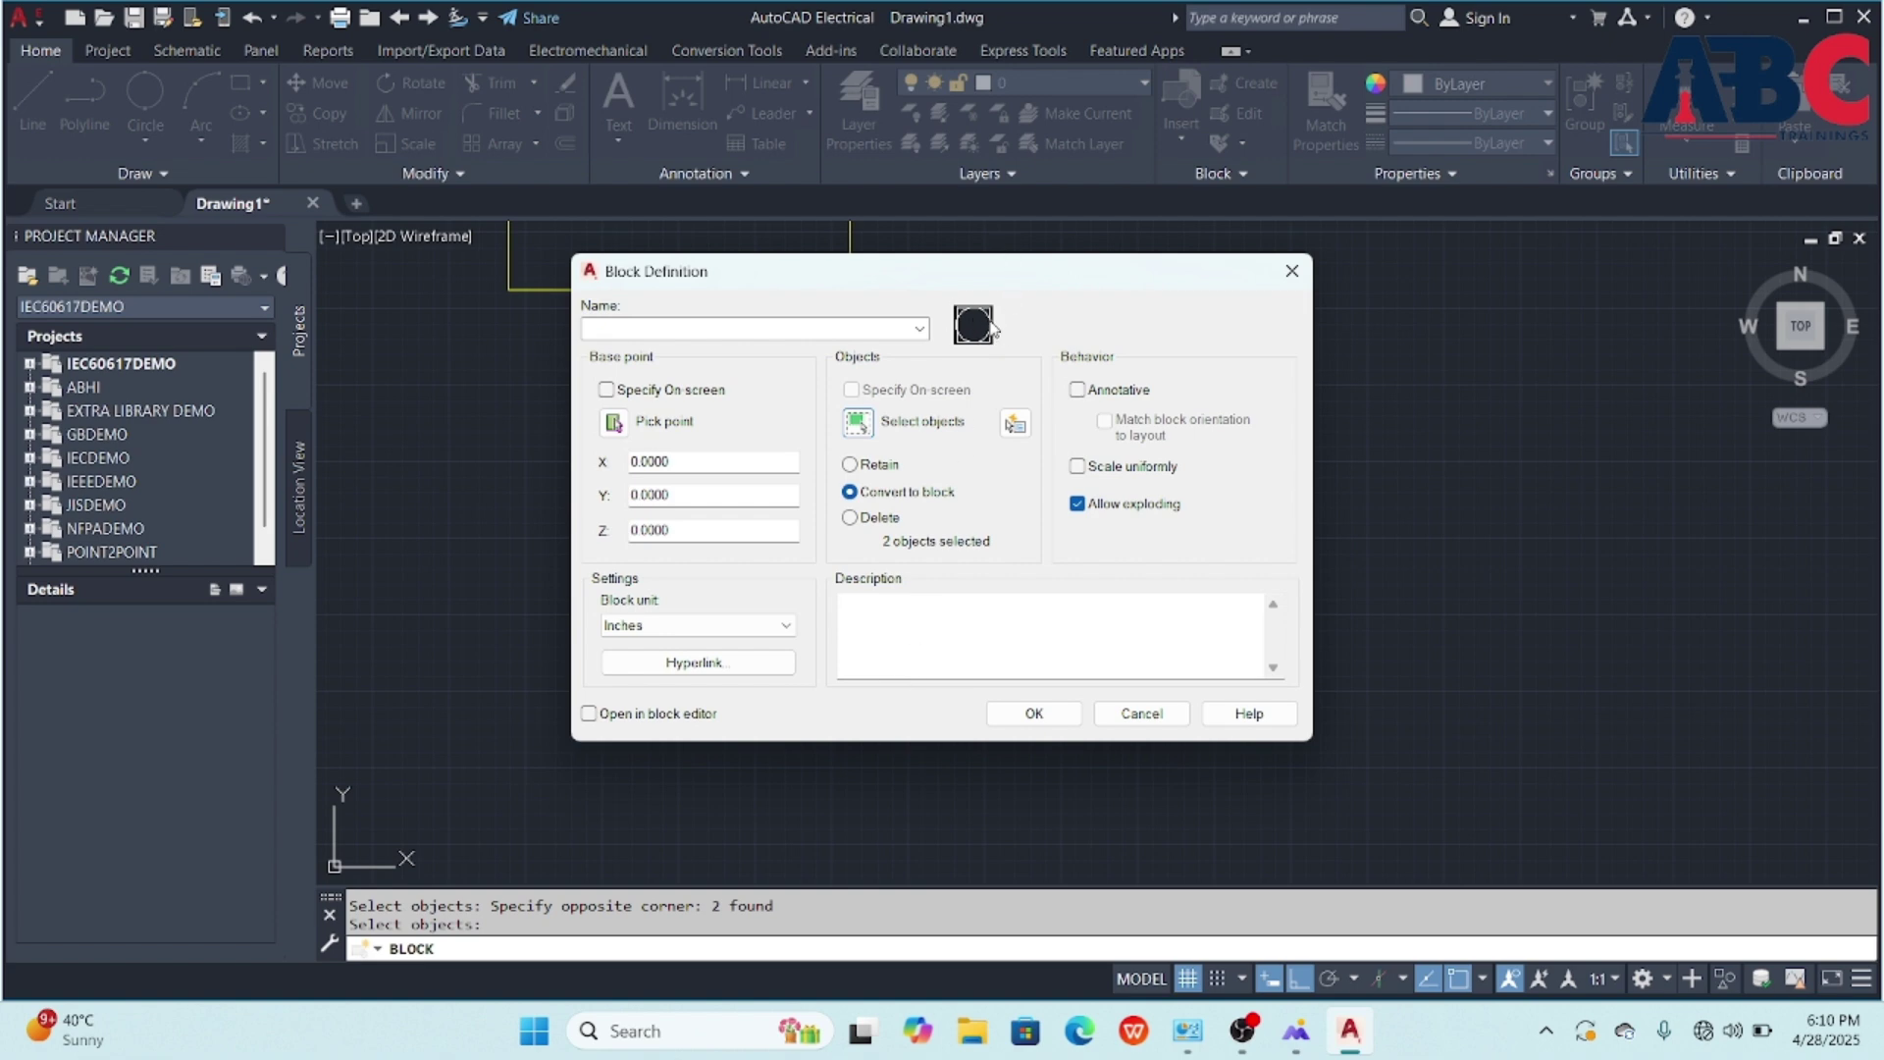
left_click(697, 328)
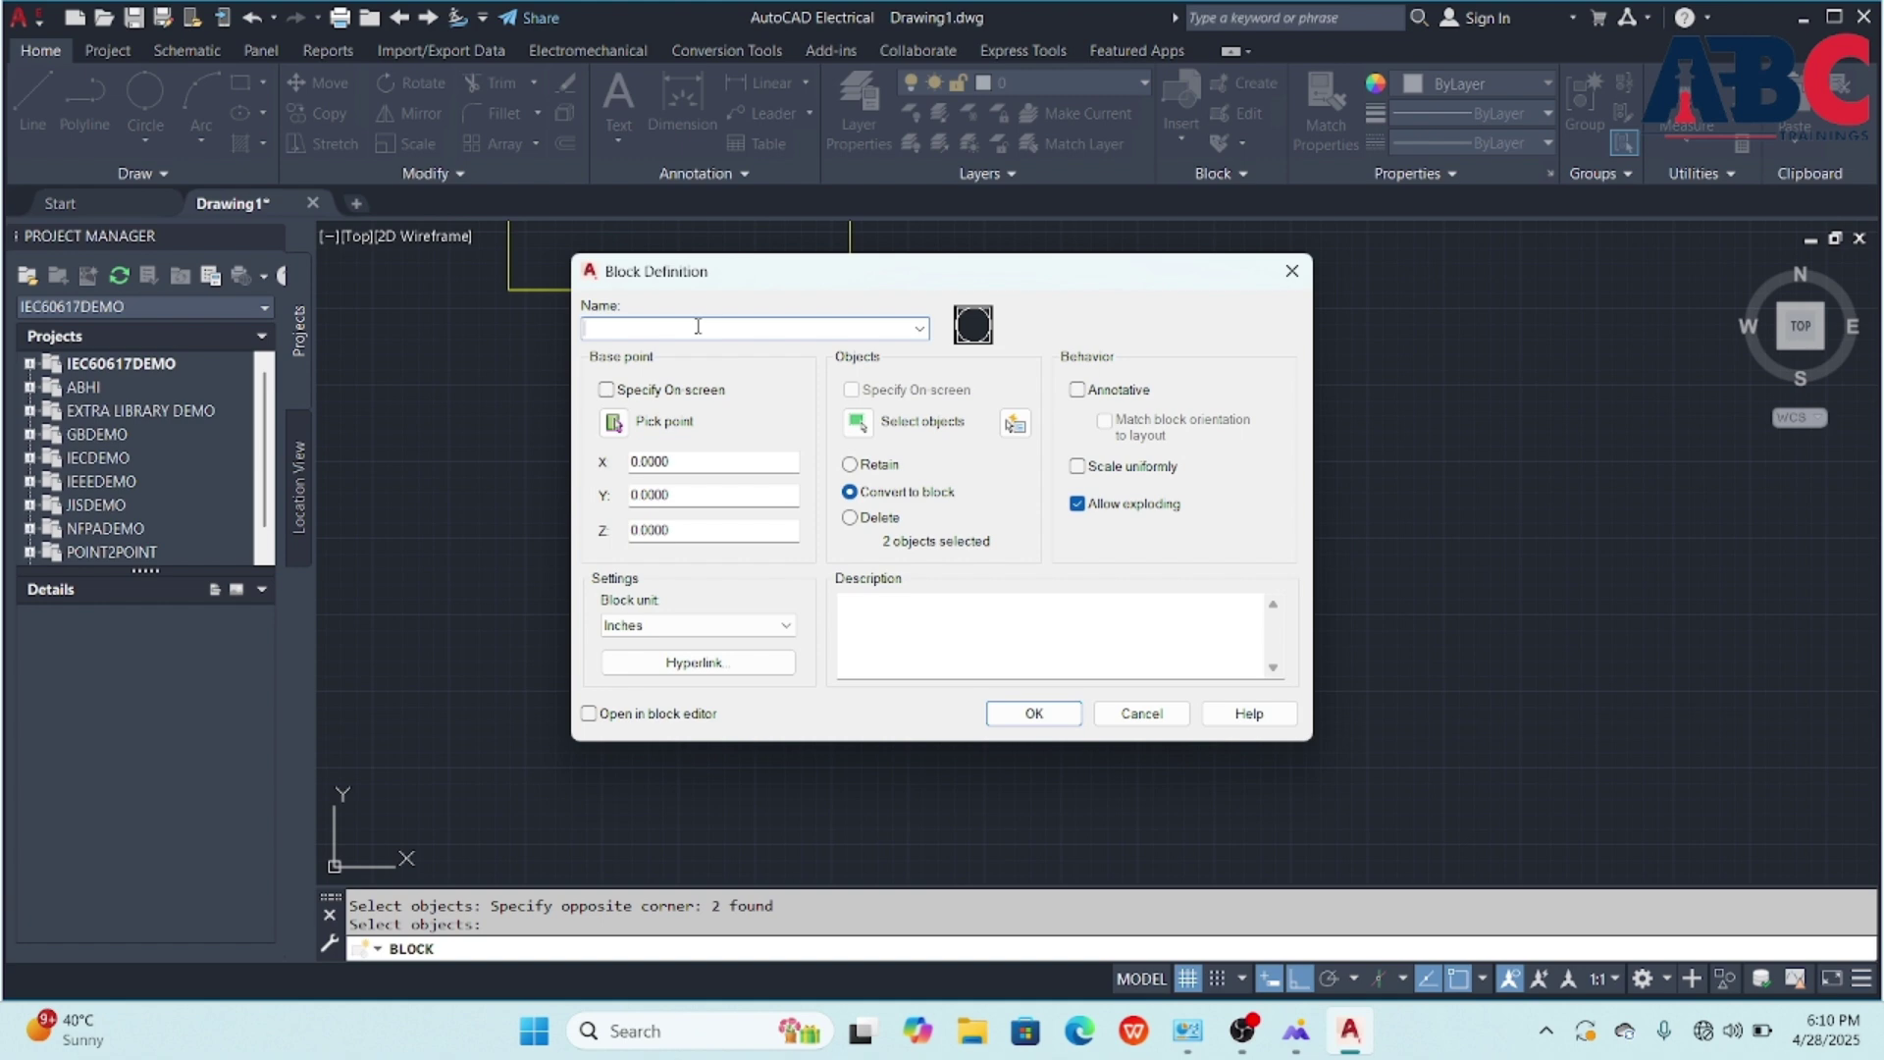
type("1234")
left_click(1034, 712)
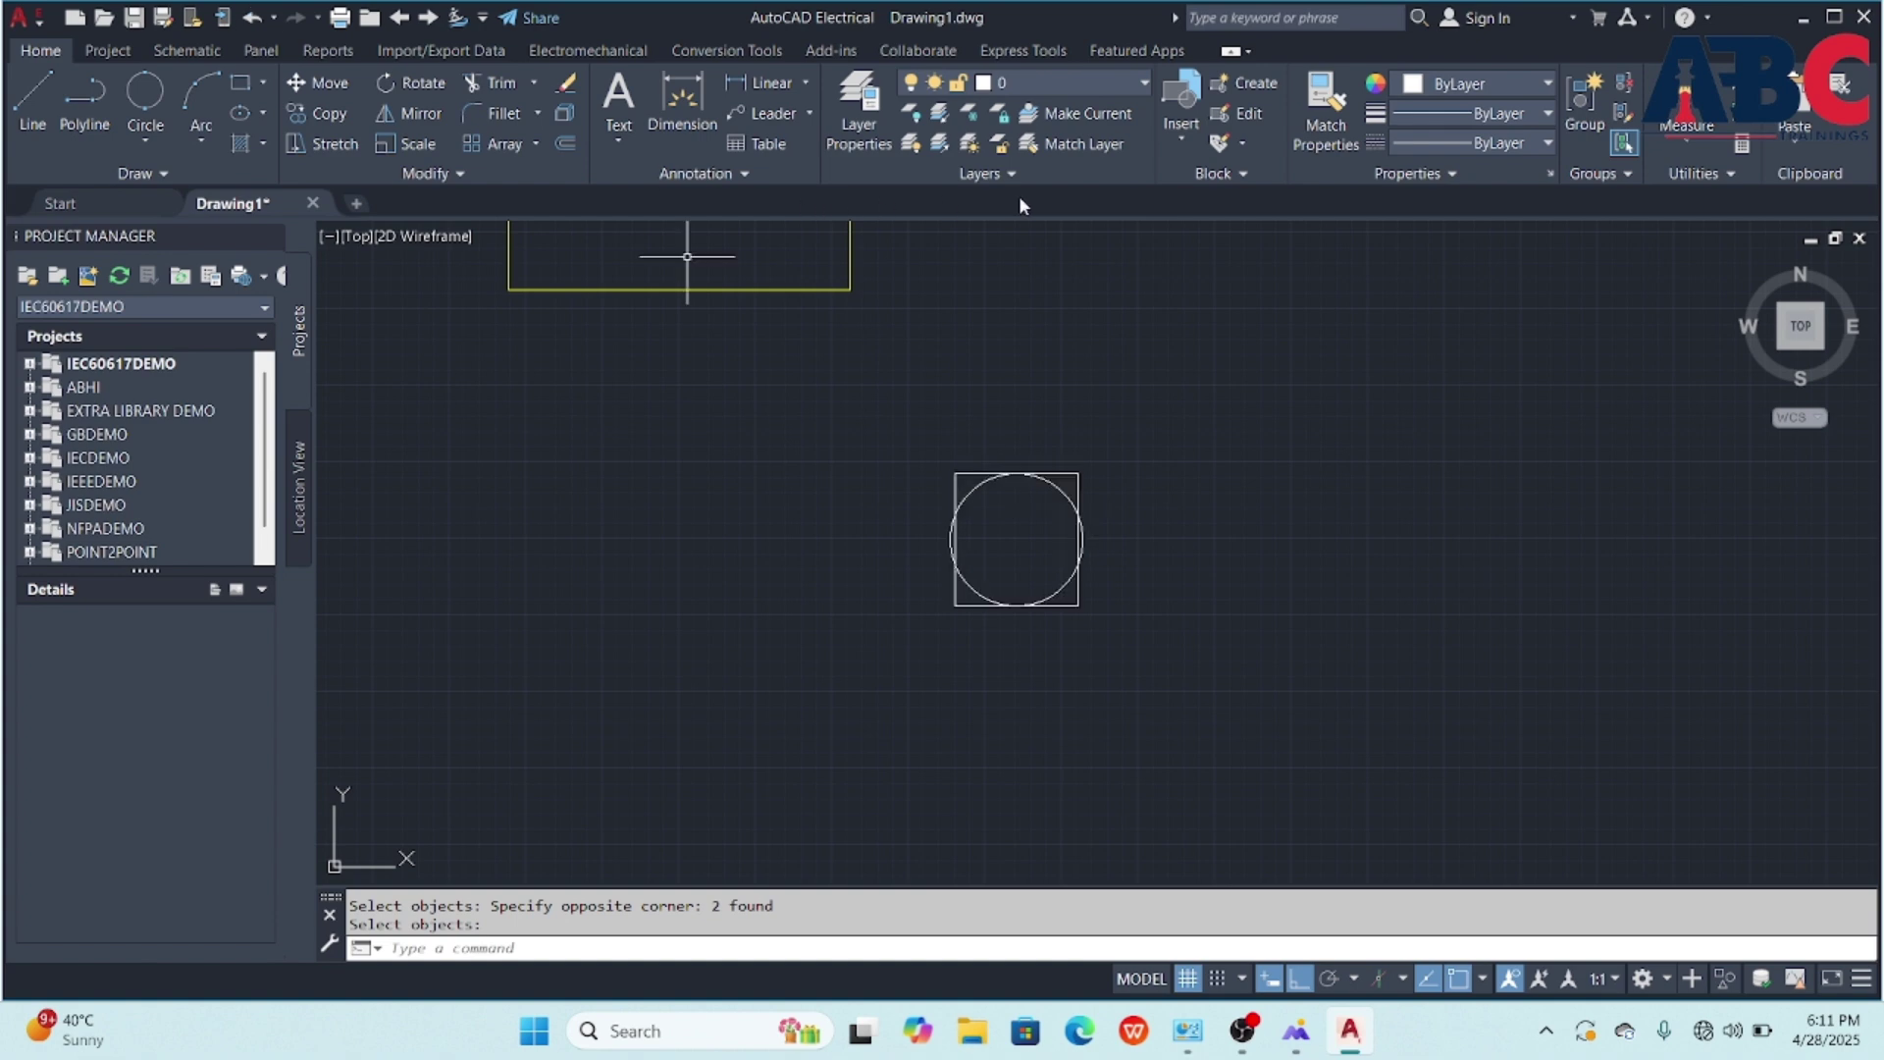
- Insert a copy of block 1234 into the drawing
left_click(1180, 137)
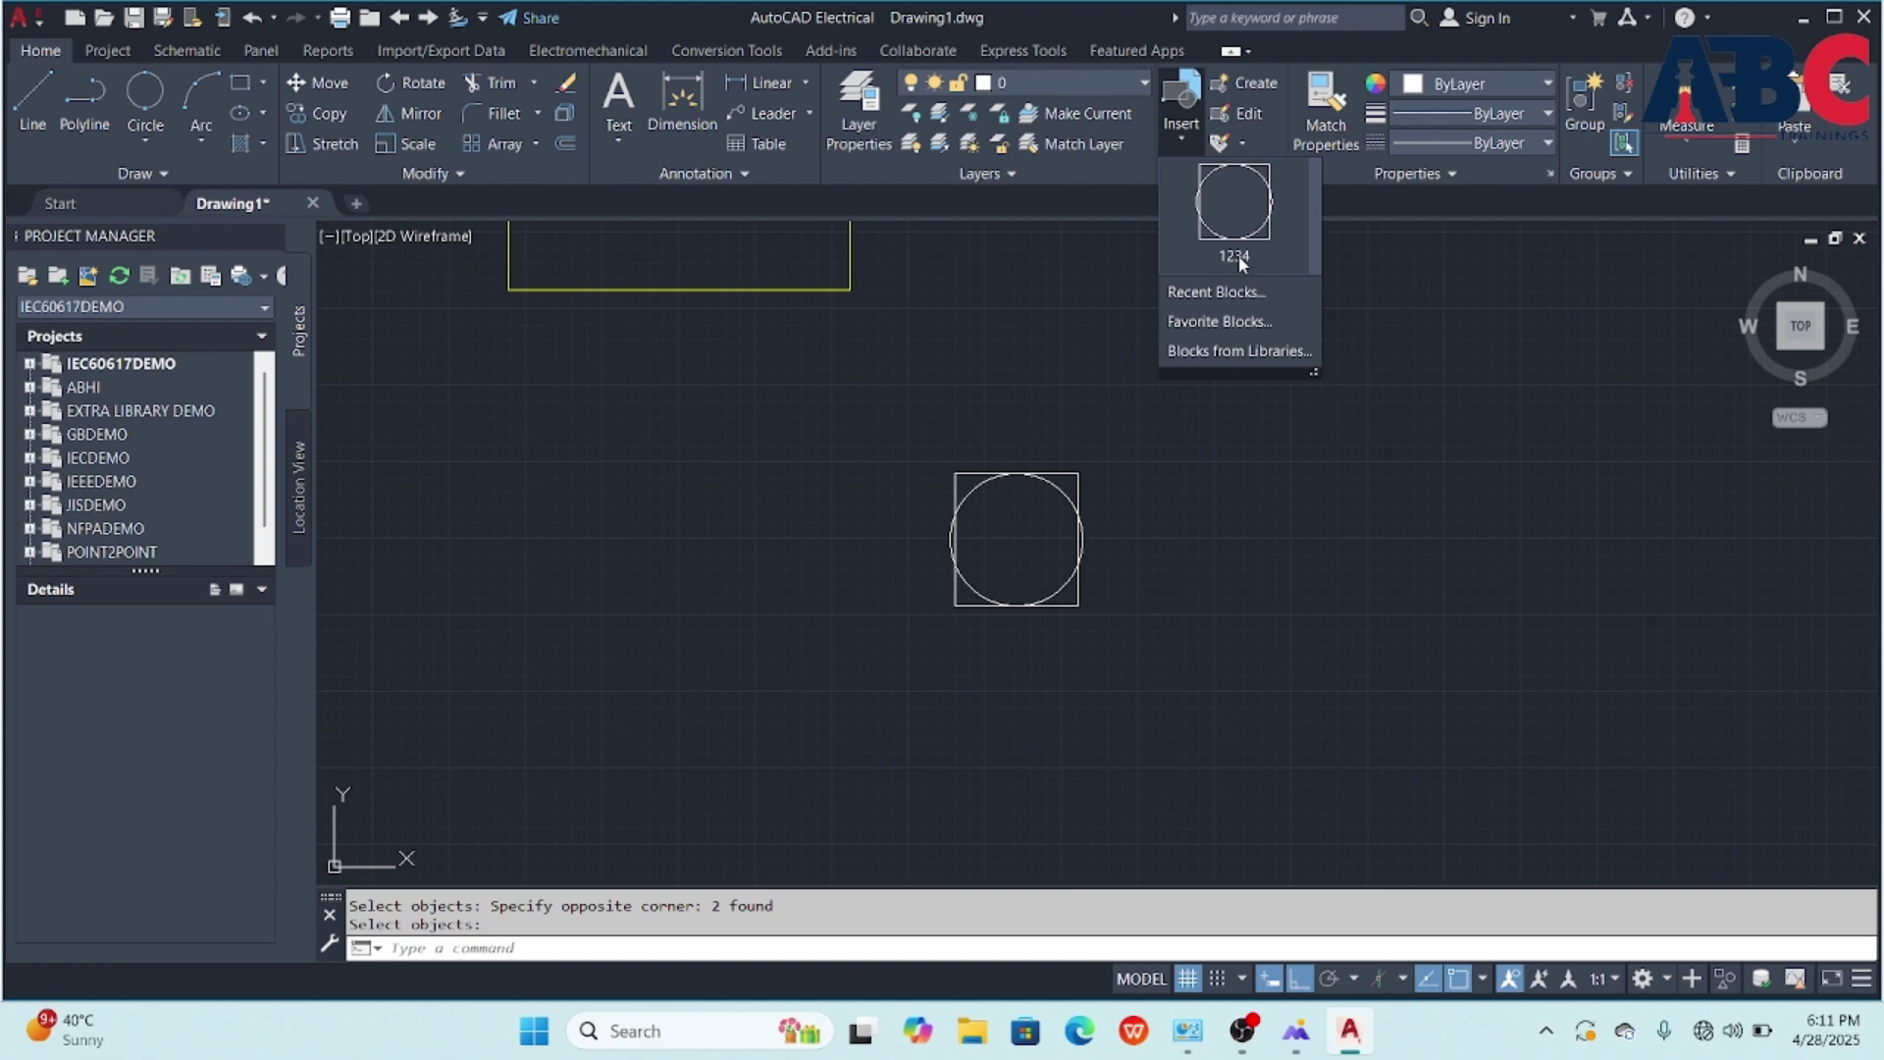
left_click(1254, 233)
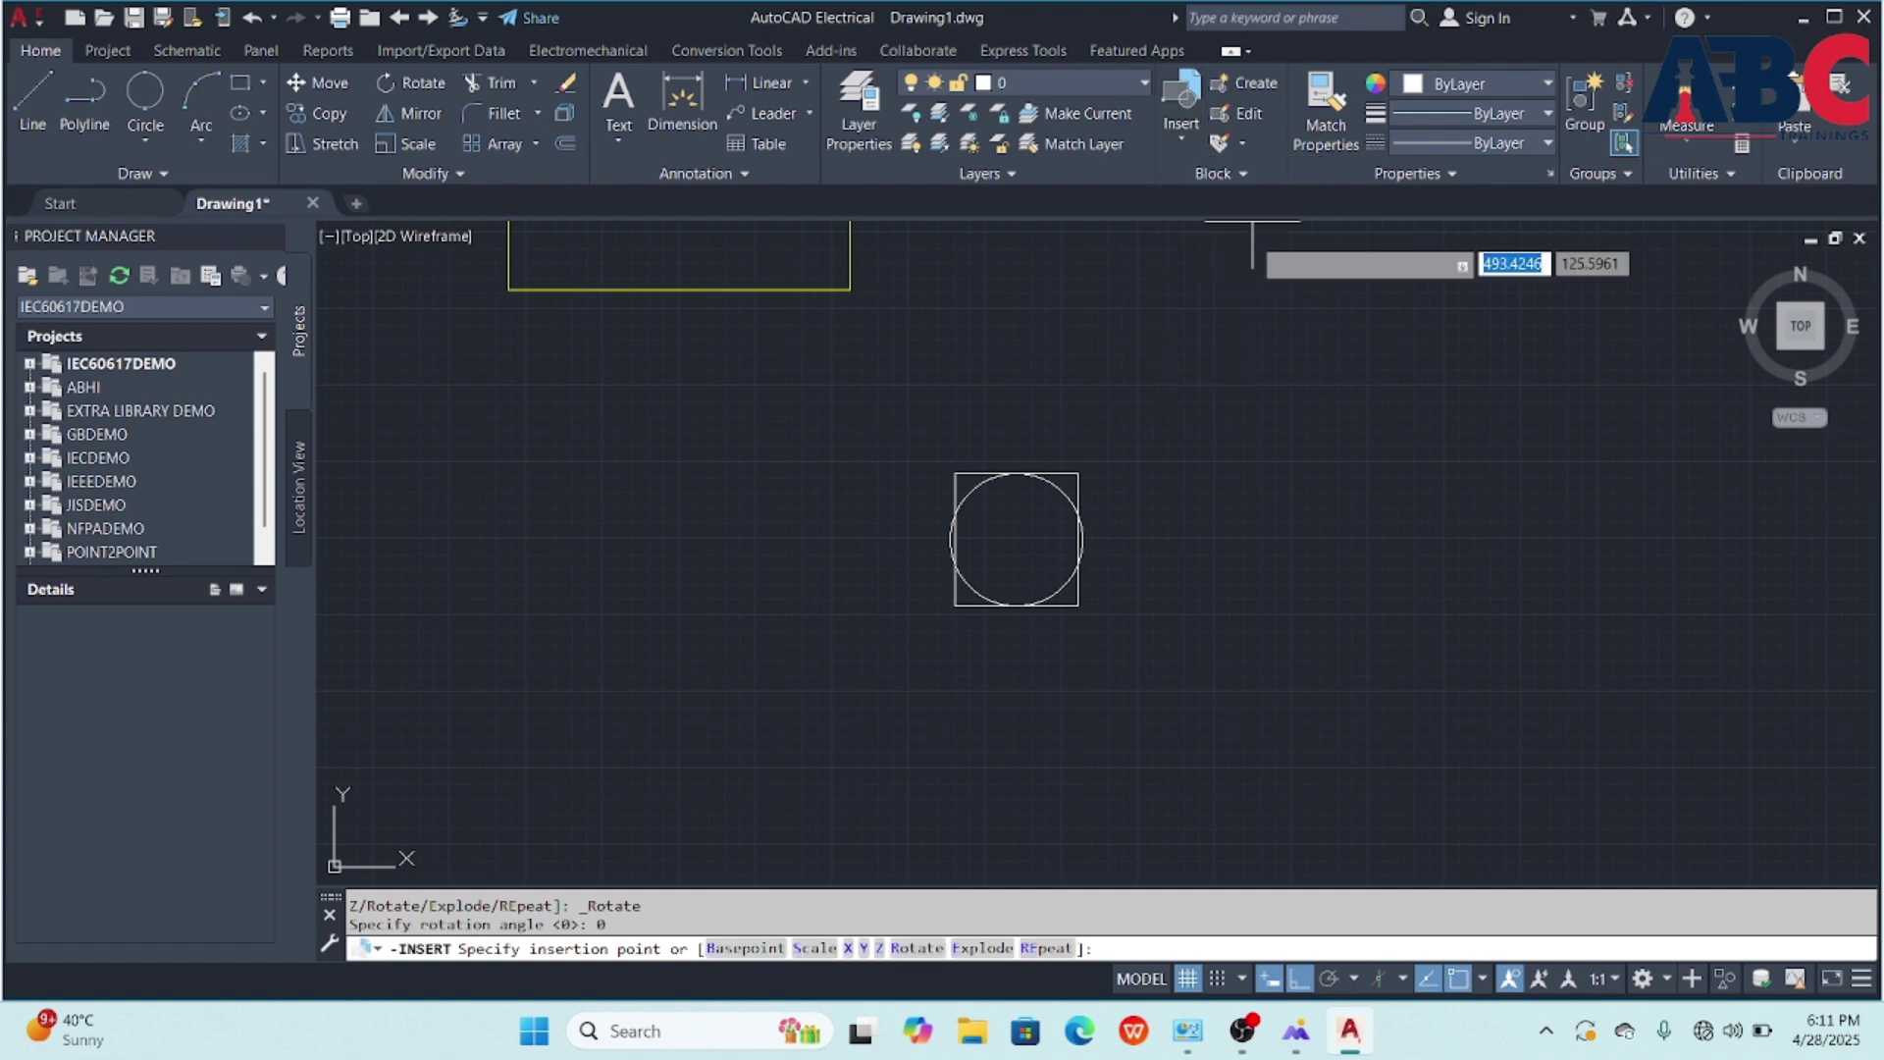
left_click(1224, 564)
scroll(1242, 443, "down", 5)
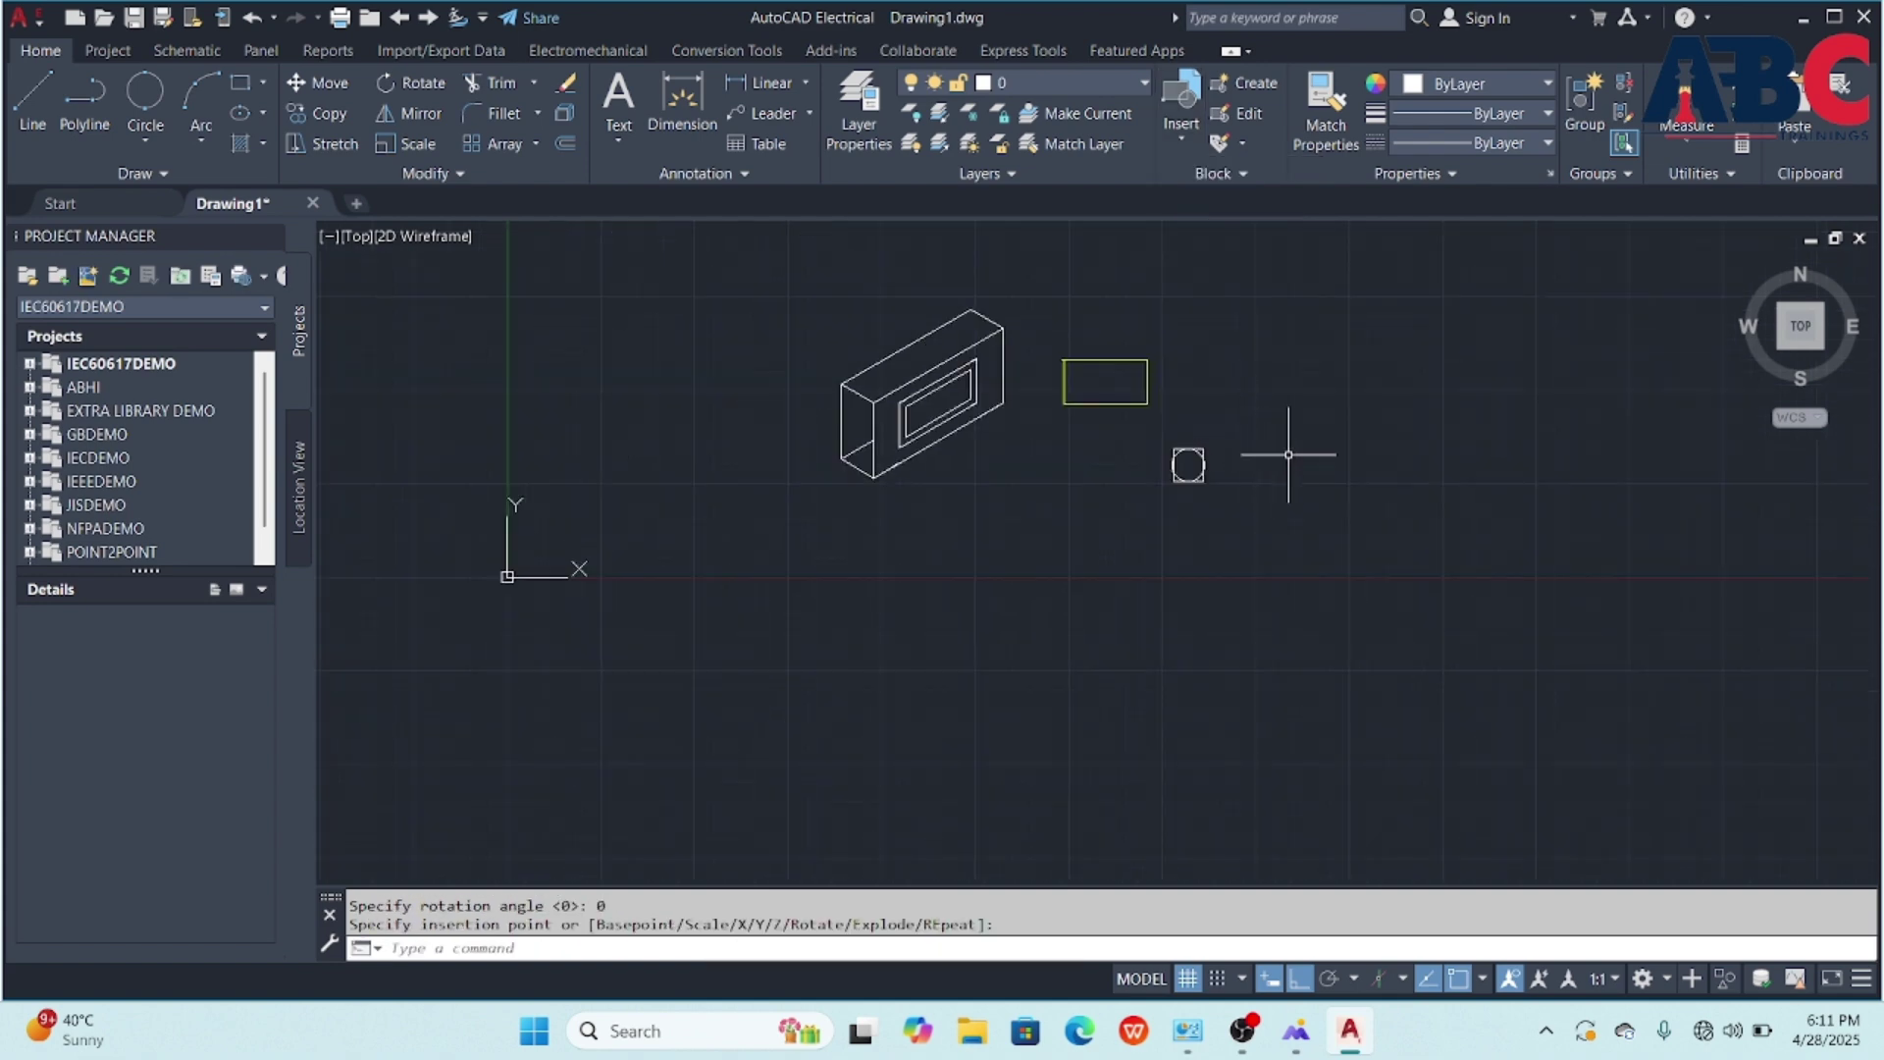
- Insert a second copy of block 1234, offset up and to the right of the first inserted copy
key("Return")
left_click(1169, 324)
left_click(1291, 376)
left_click(1183, 109)
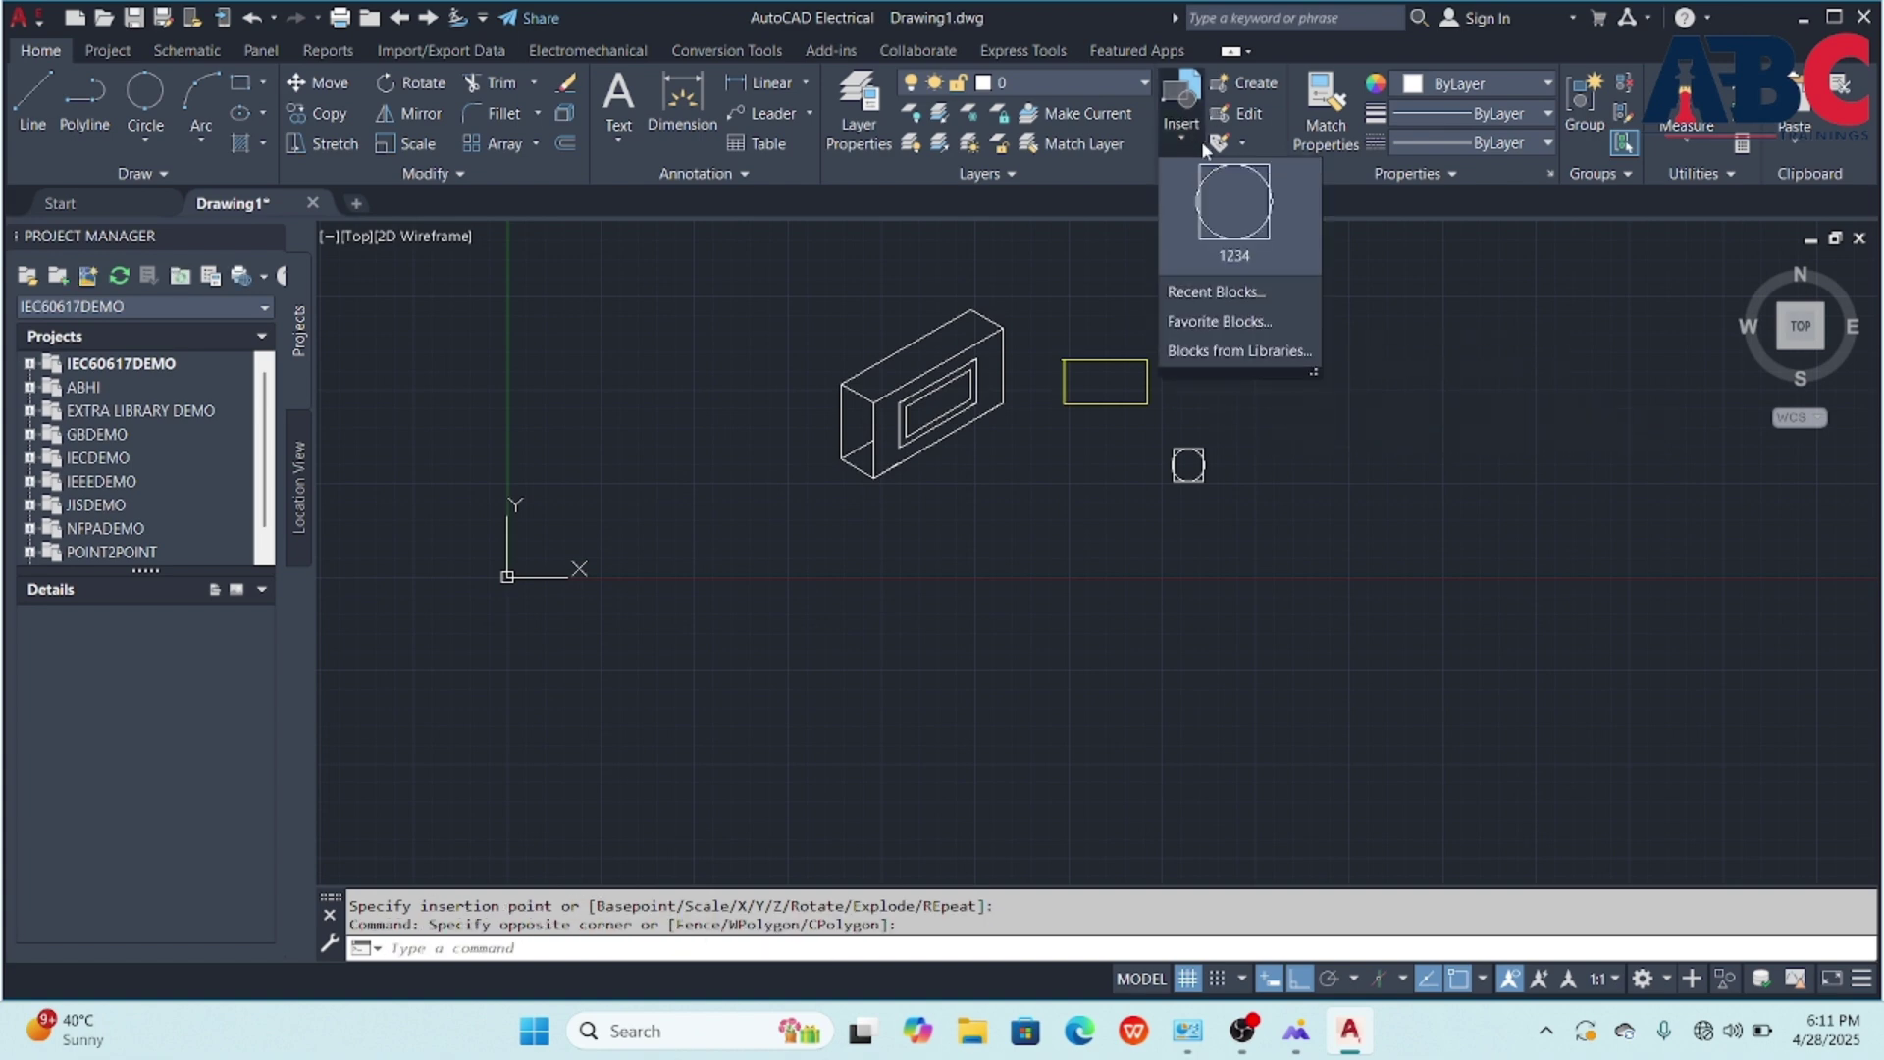
left_click(1253, 229)
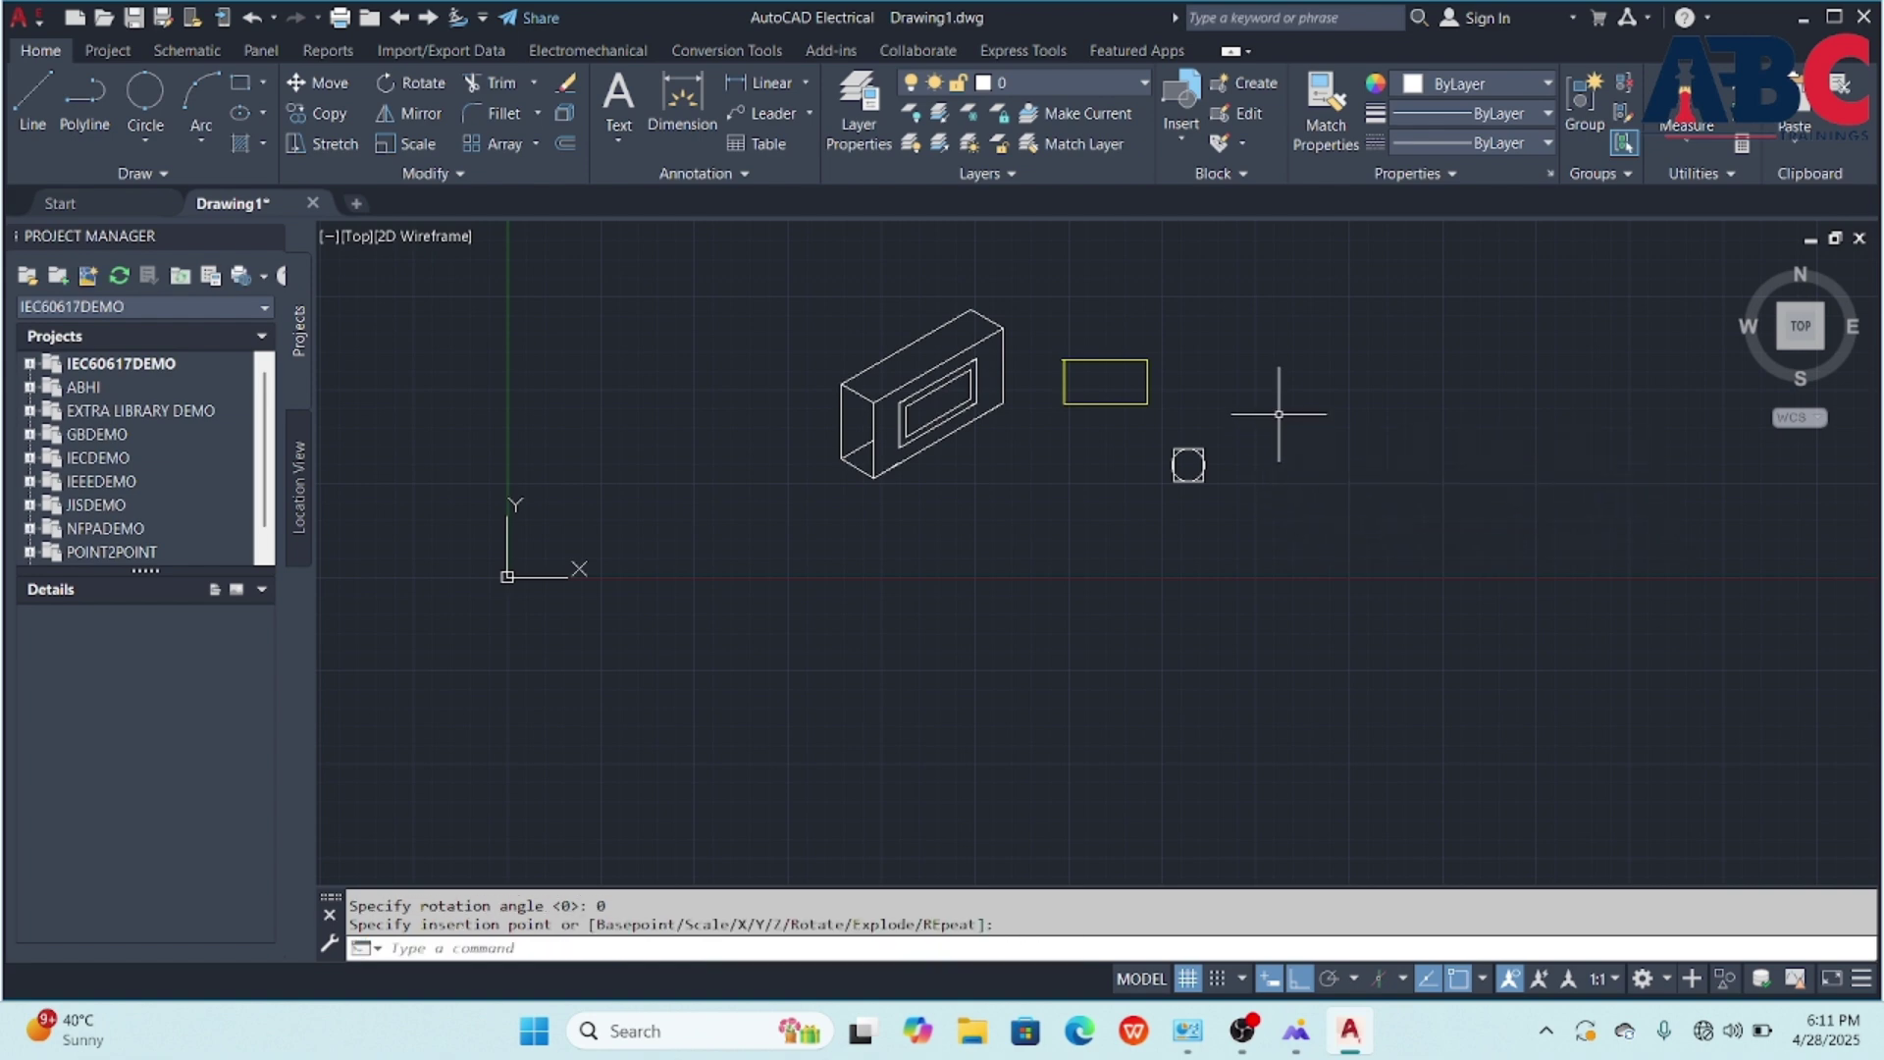
- Delete the upper-right one of the two inserted 1234 block copies
scroll(1178, 451, "up", 3)
scroll(1190, 450, "down", 5)
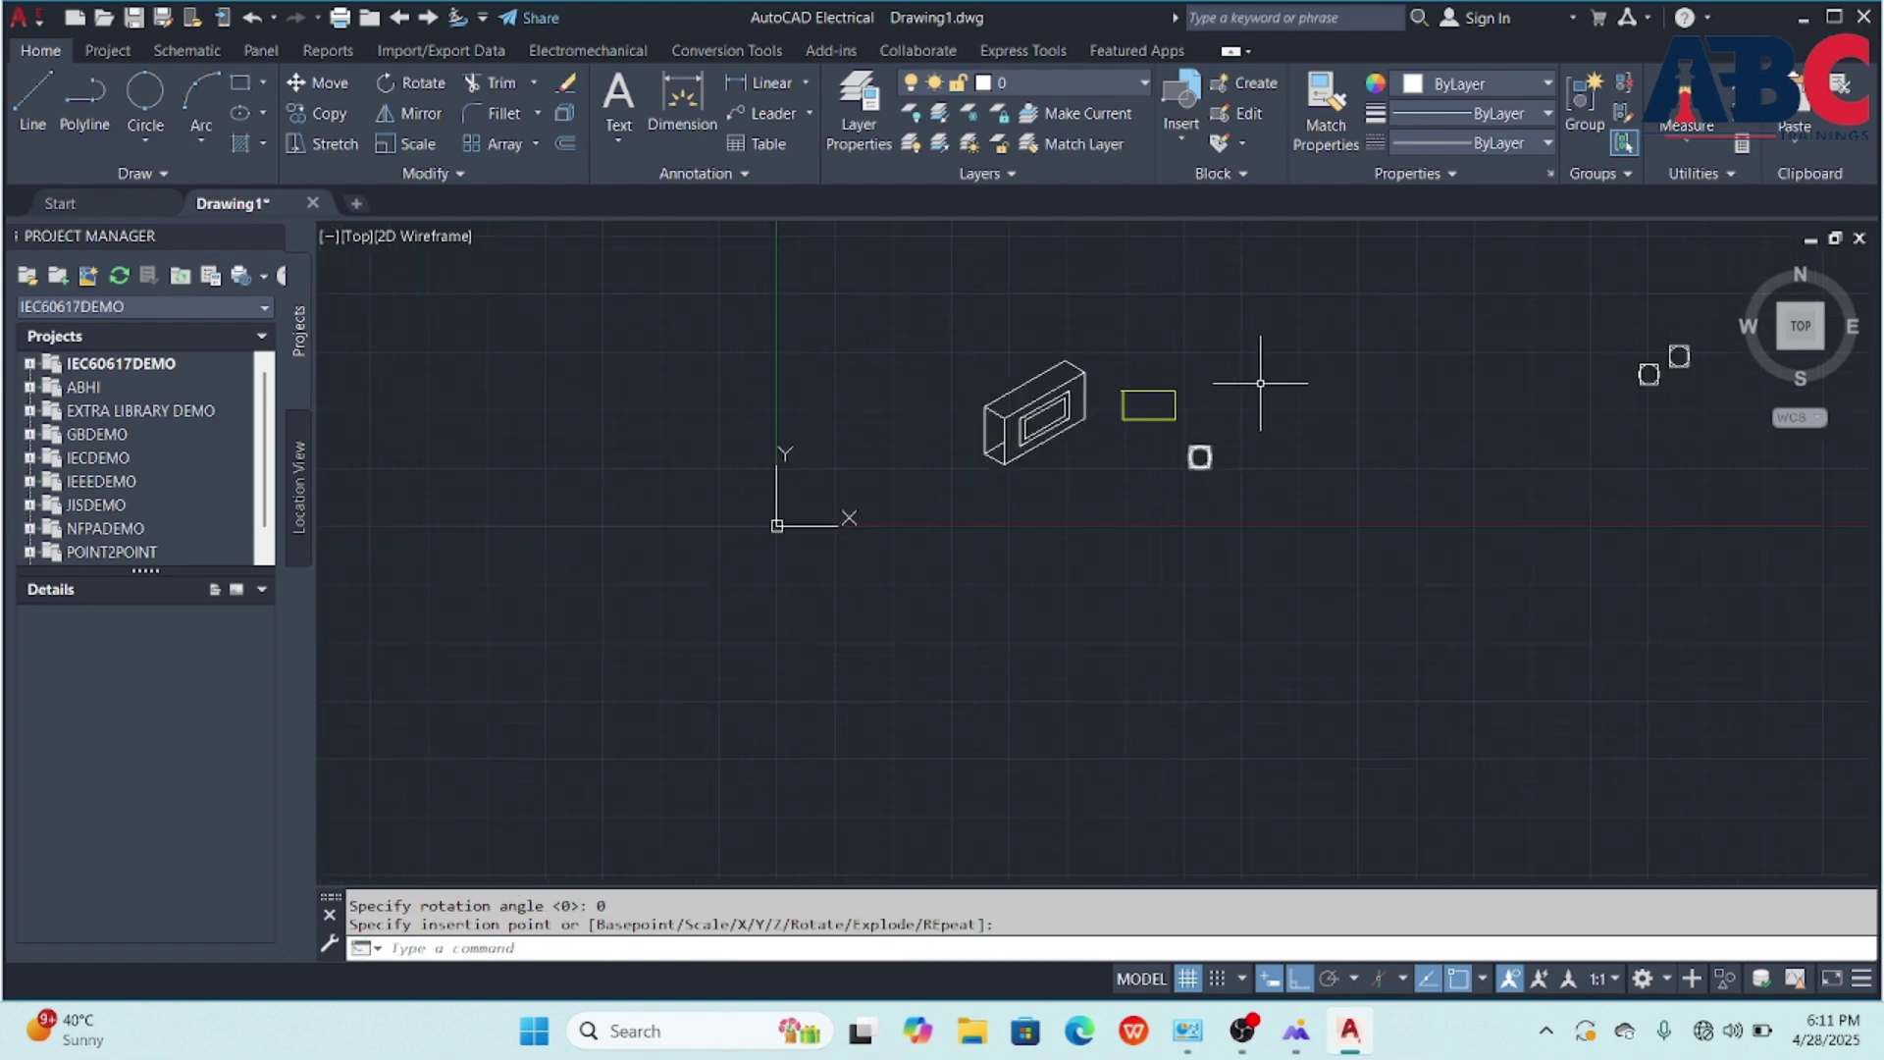
middle_click_drag(1653, 370, 1387, 388)
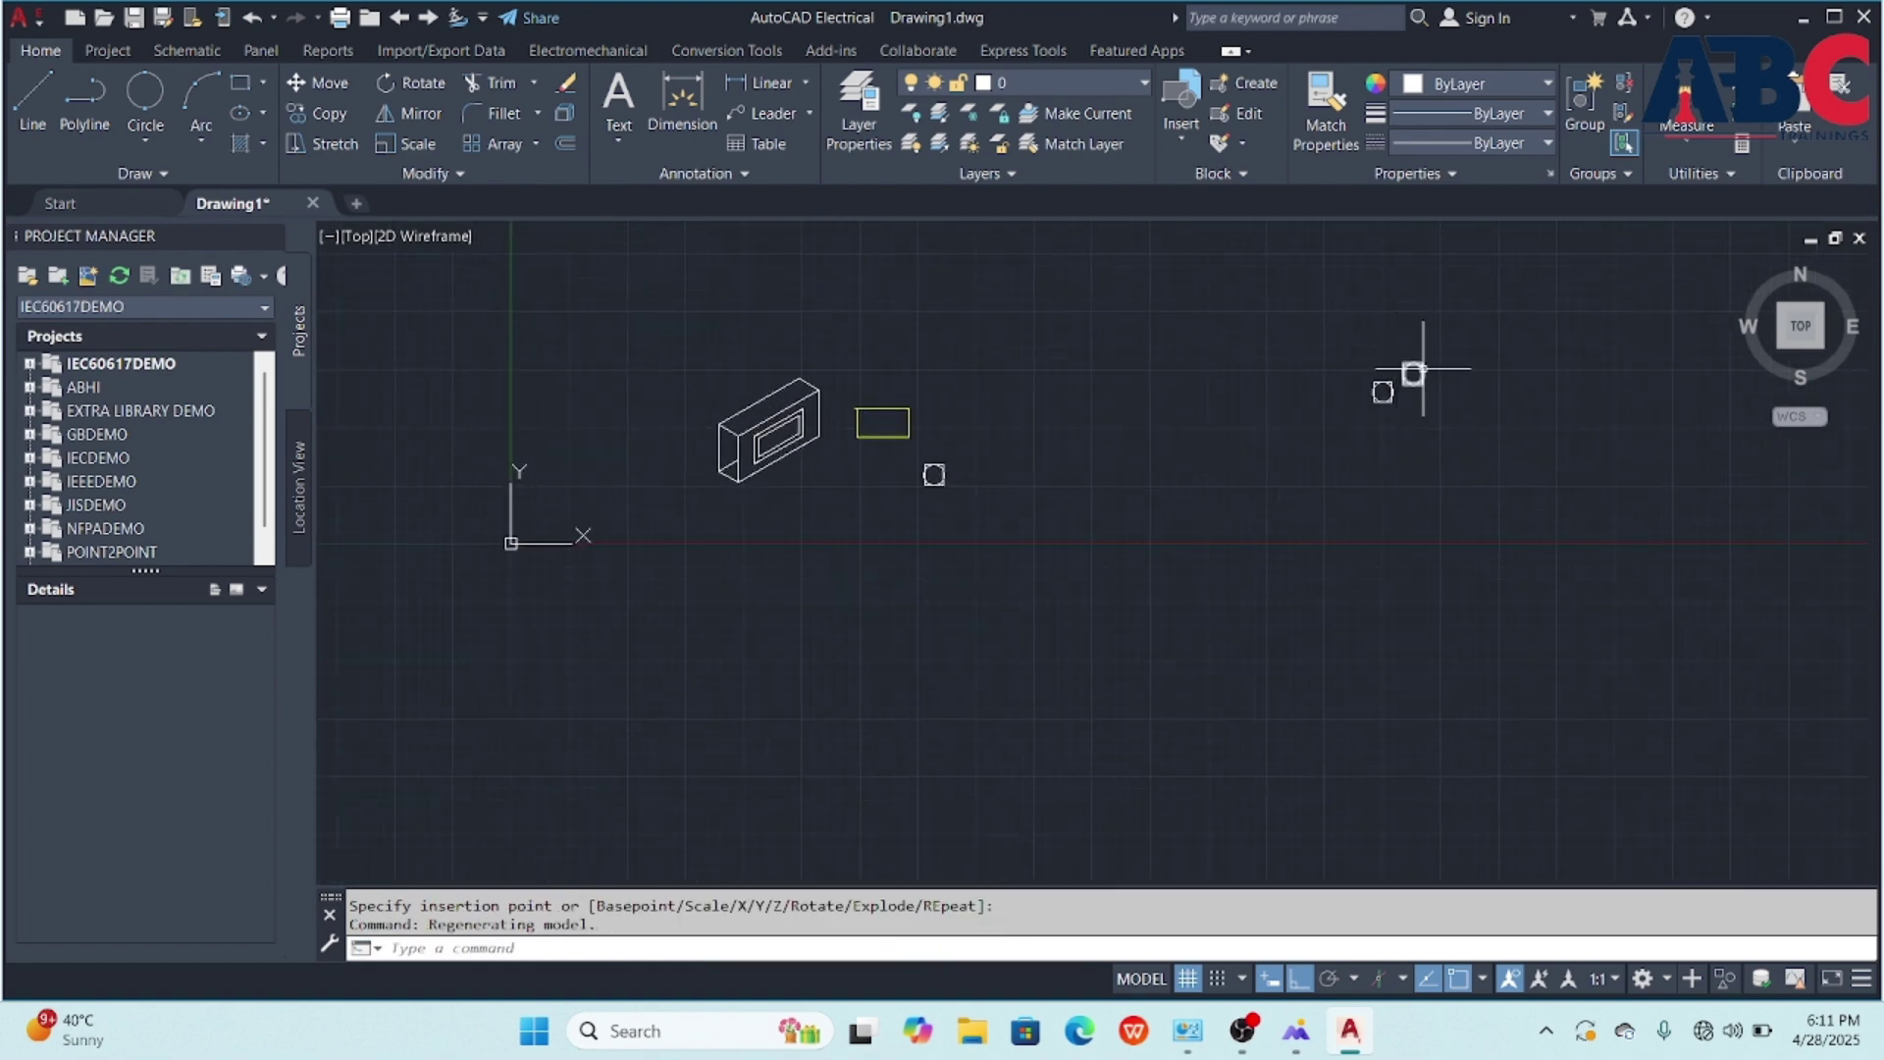
scroll(1423, 369, "up", 4)
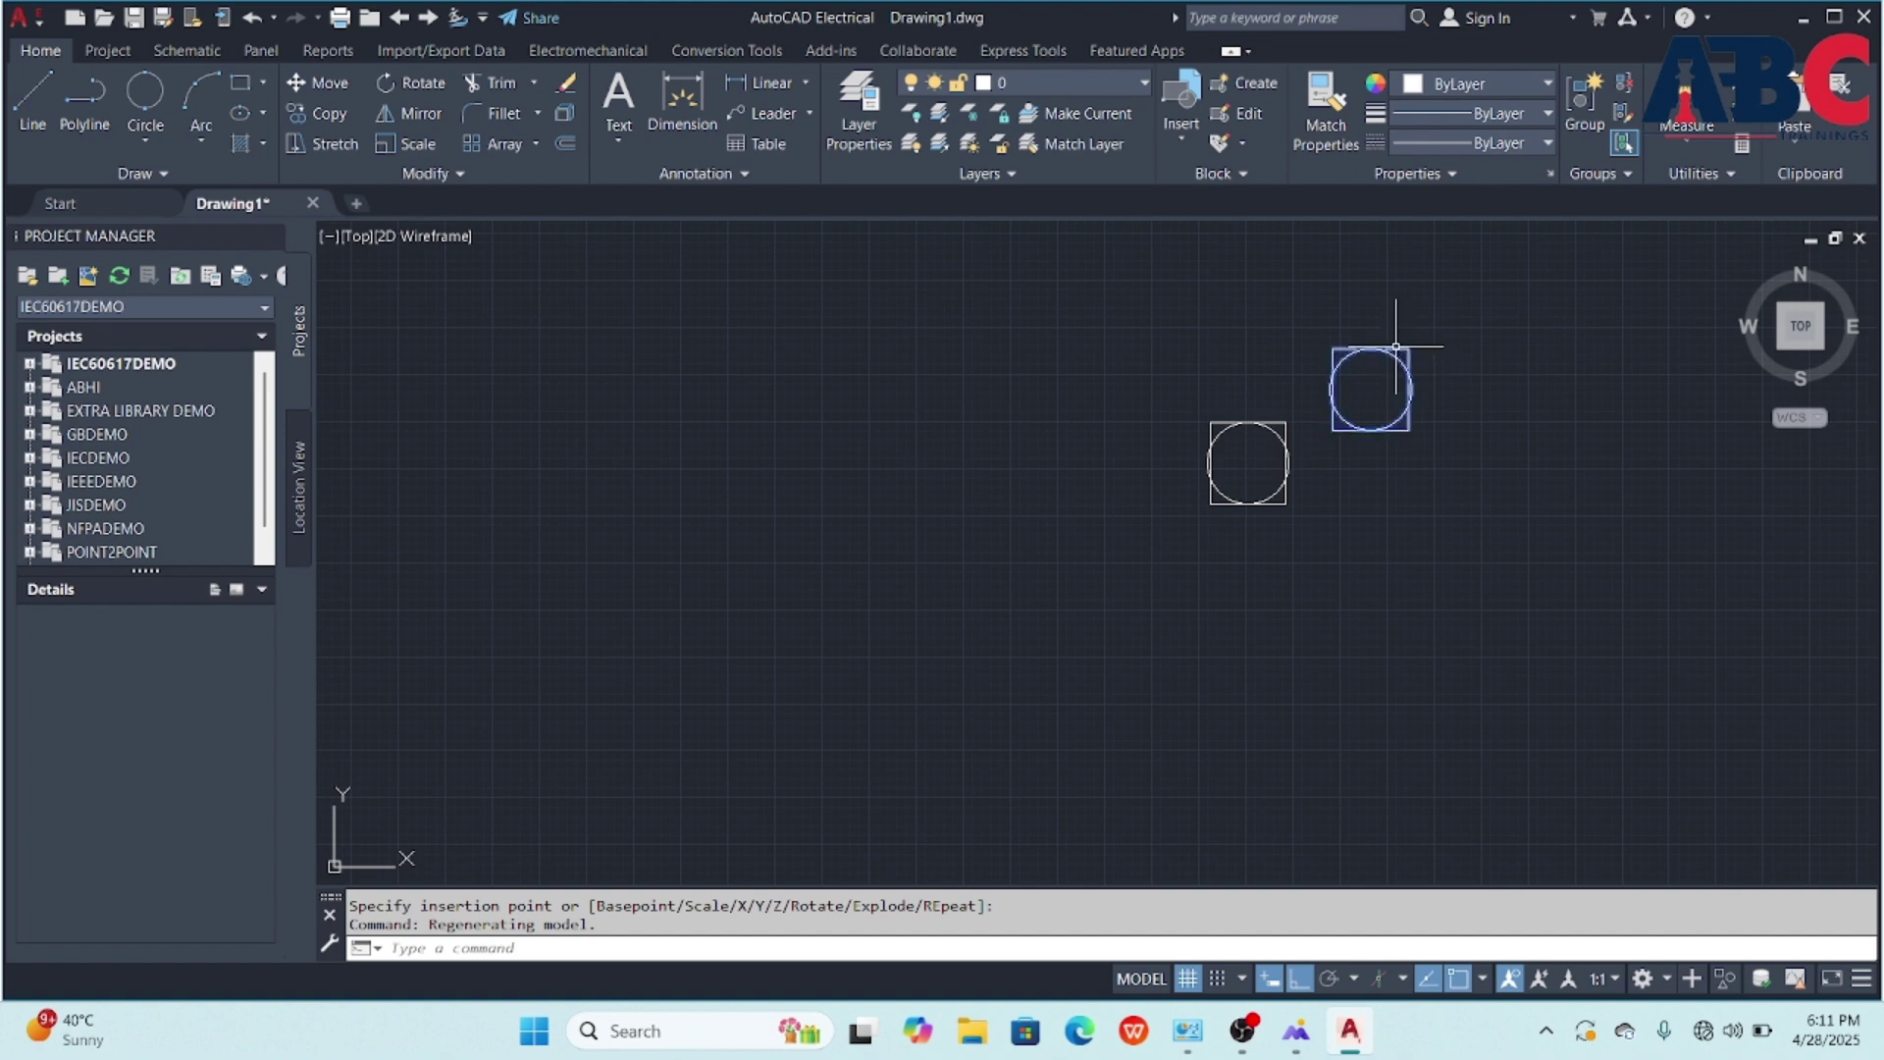
key("Delete")
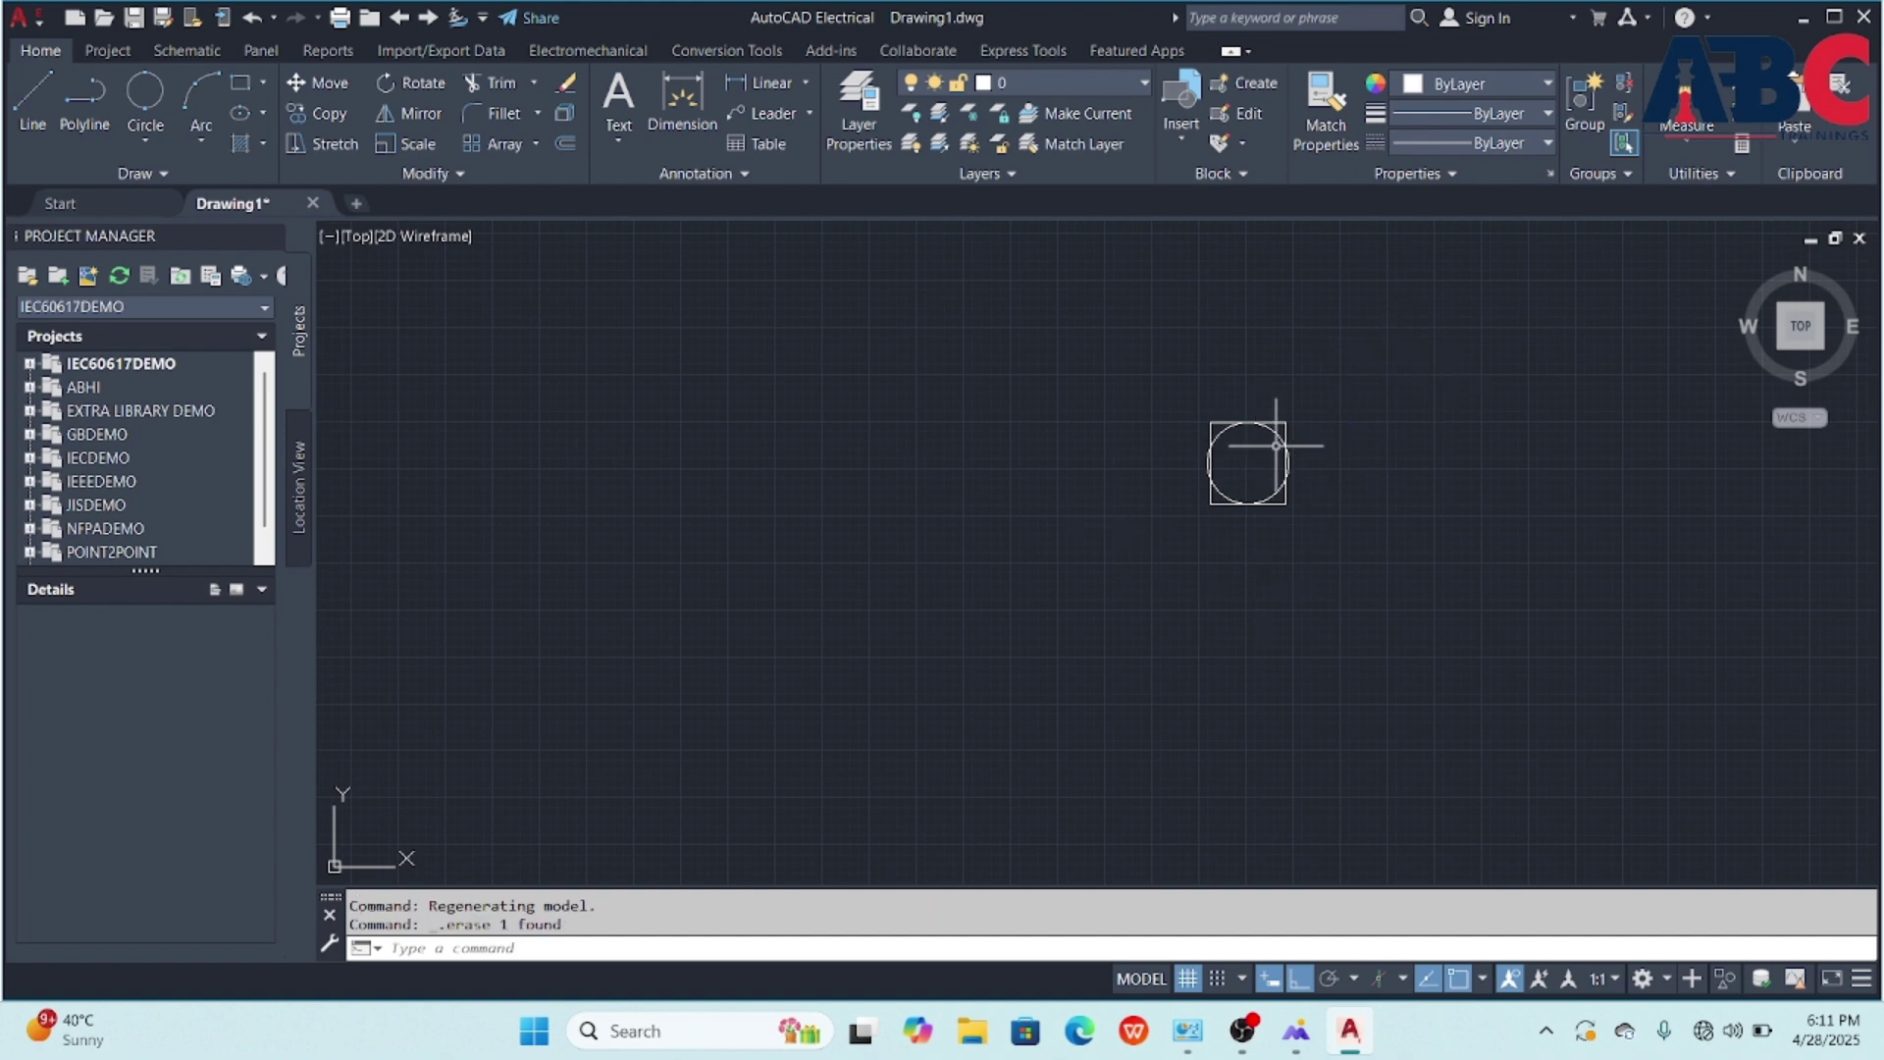
- Open the definition of block 1234 for editing in the Block Editor
left_click(1237, 118)
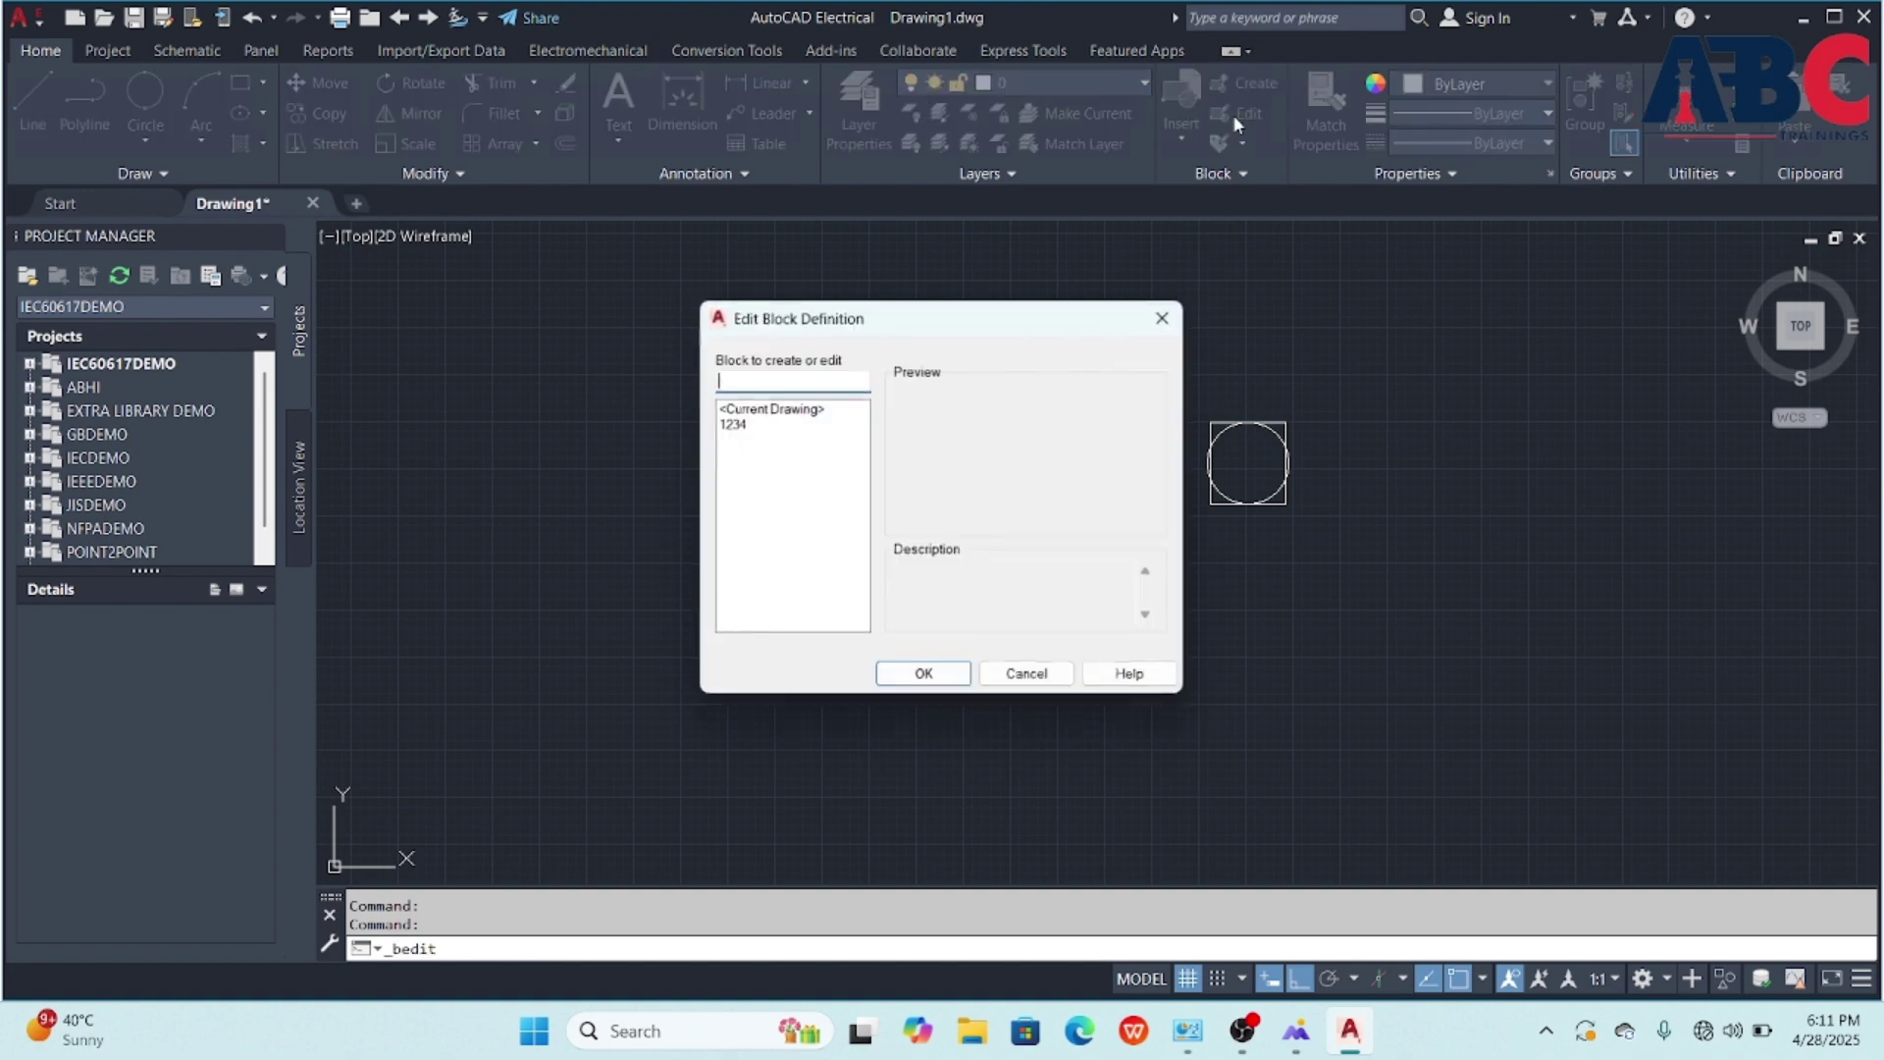
left_click(740, 425)
left_click(924, 676)
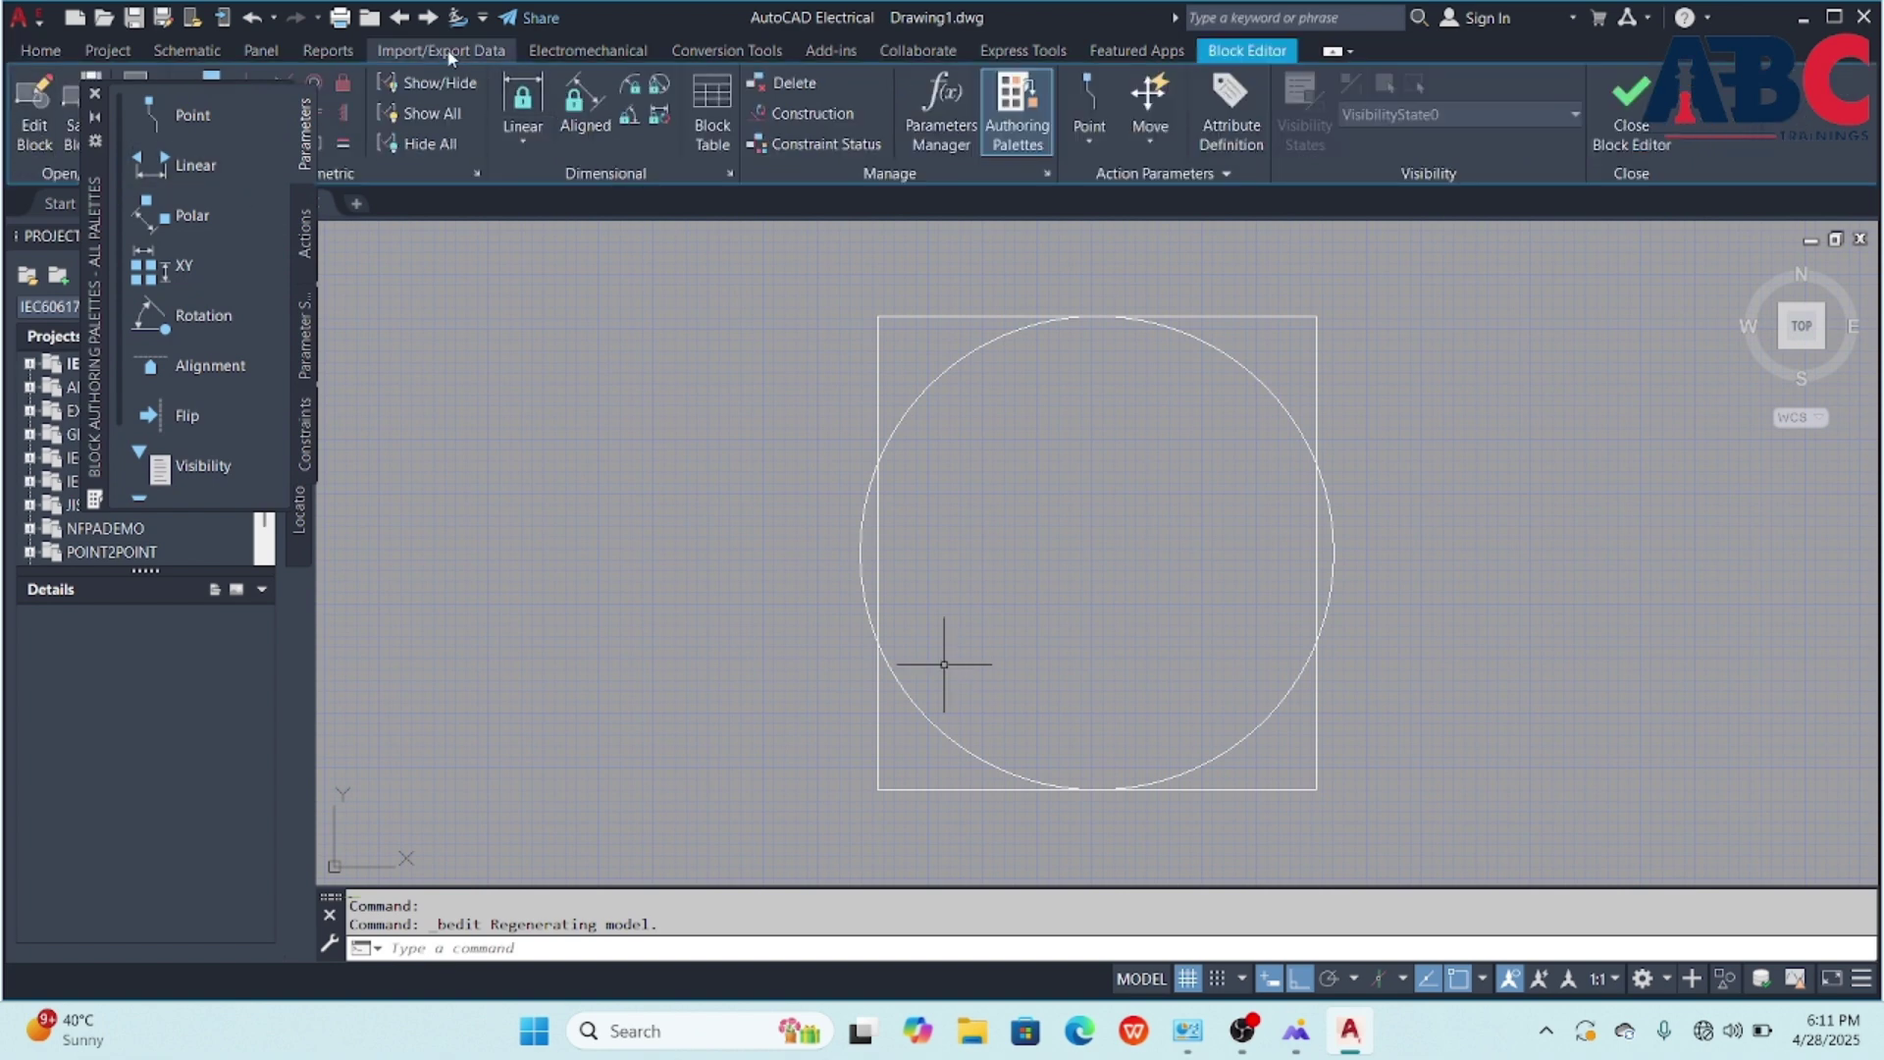
- Draw a horizontal and a vertical line across the block's rectangle, joining the midpoints of its opposite edges
left_click(36, 55)
left_click(32, 98)
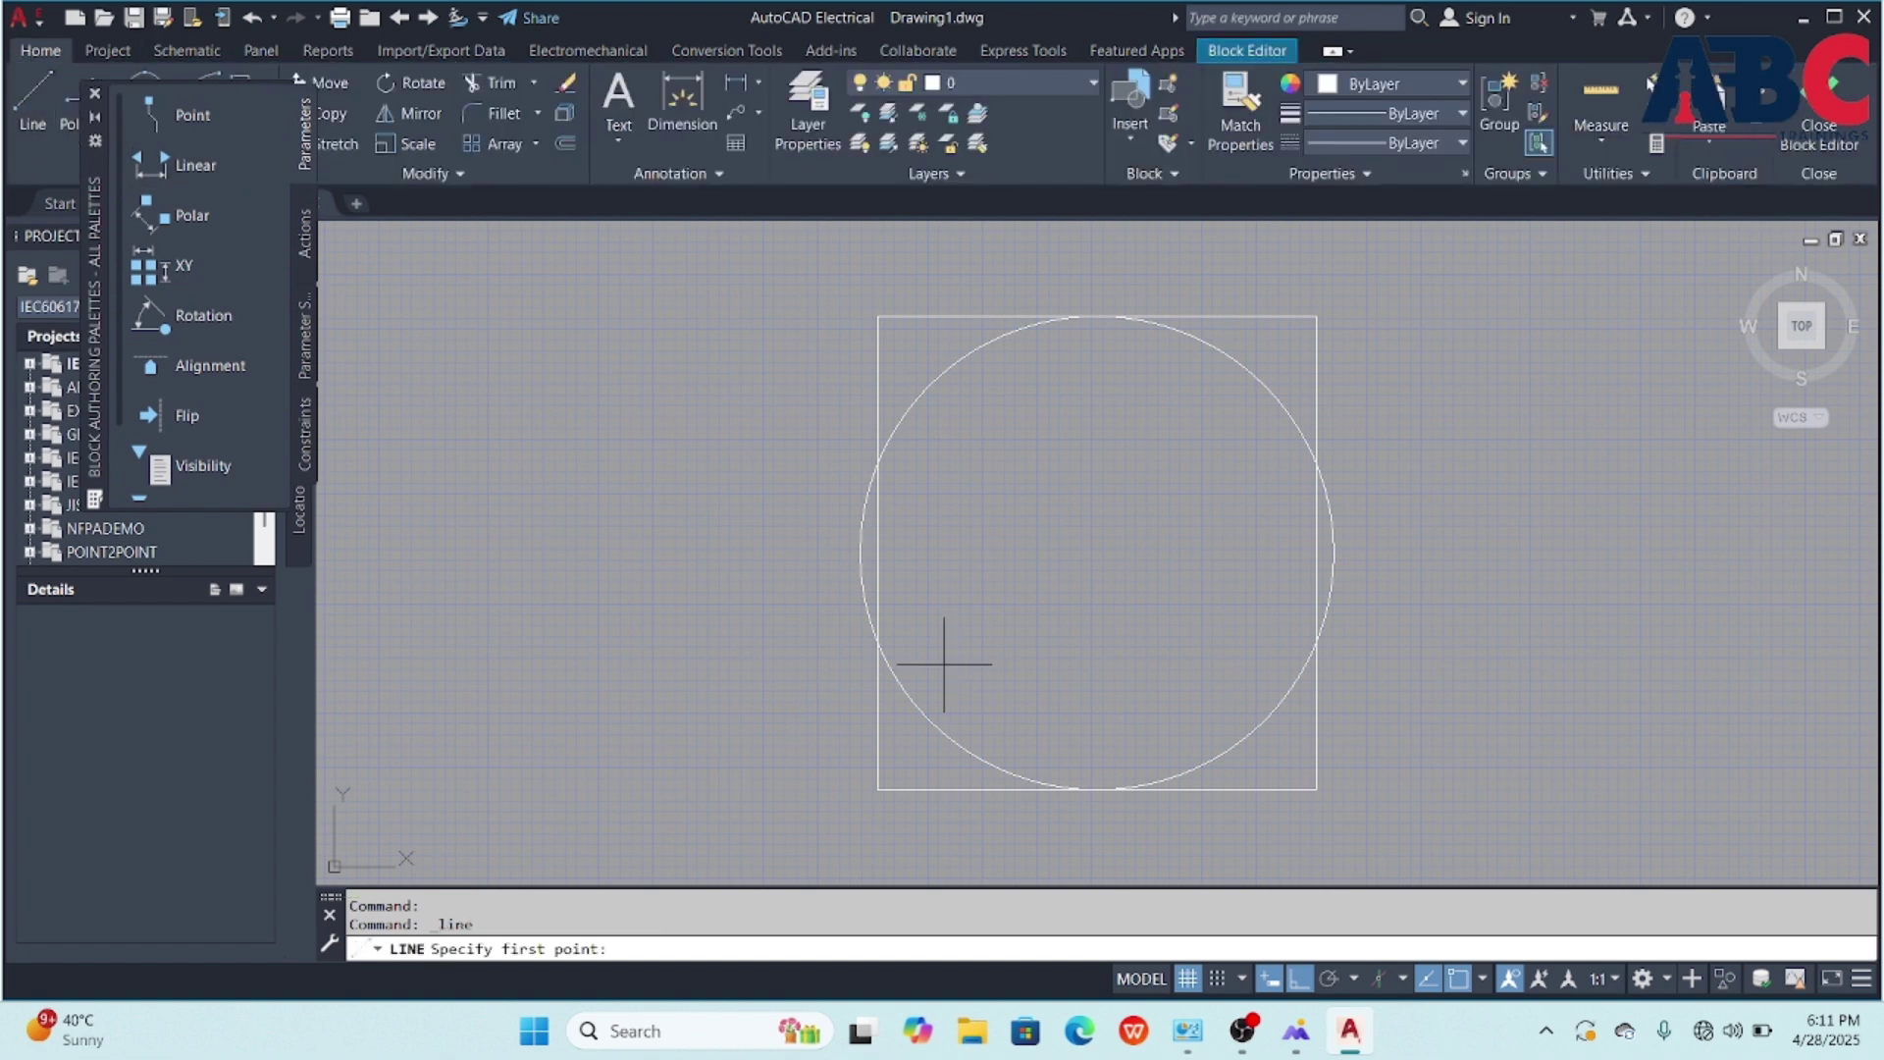
left_click(878, 552)
left_click(1316, 552)
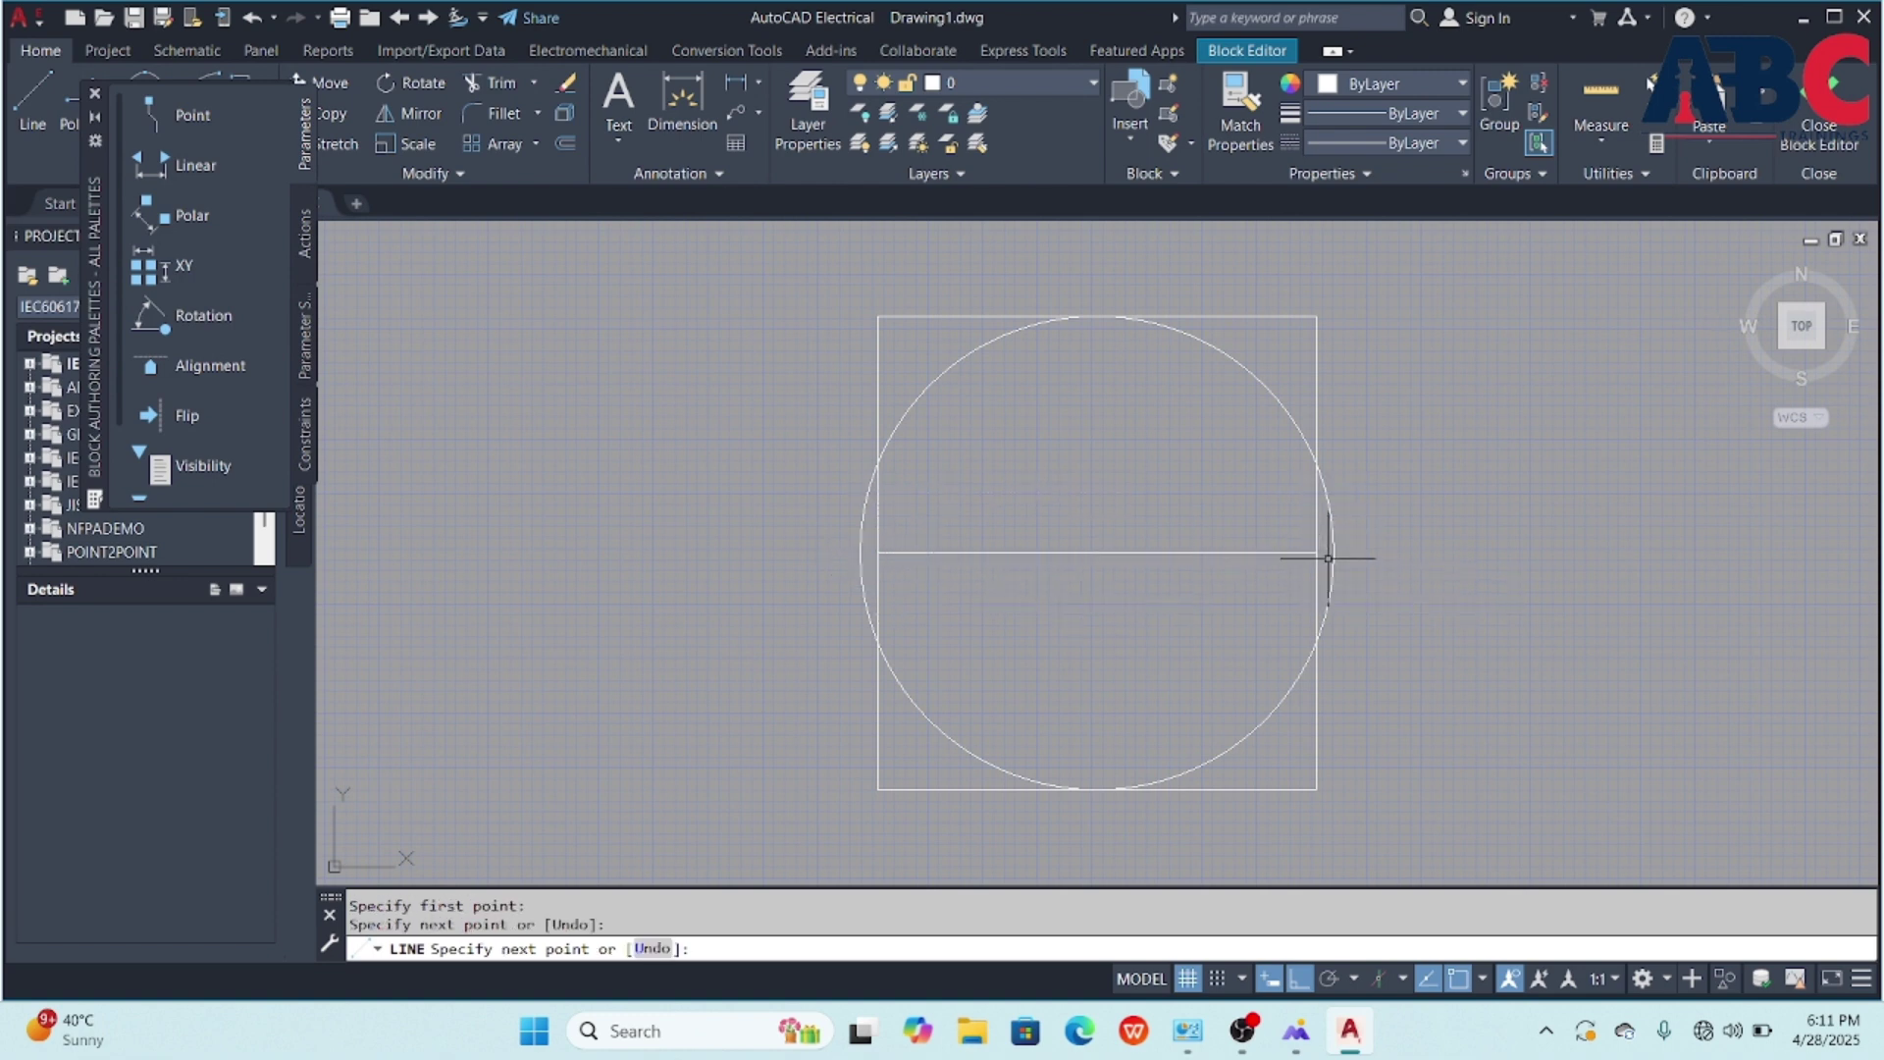
key("Return")
left_click(39, 108)
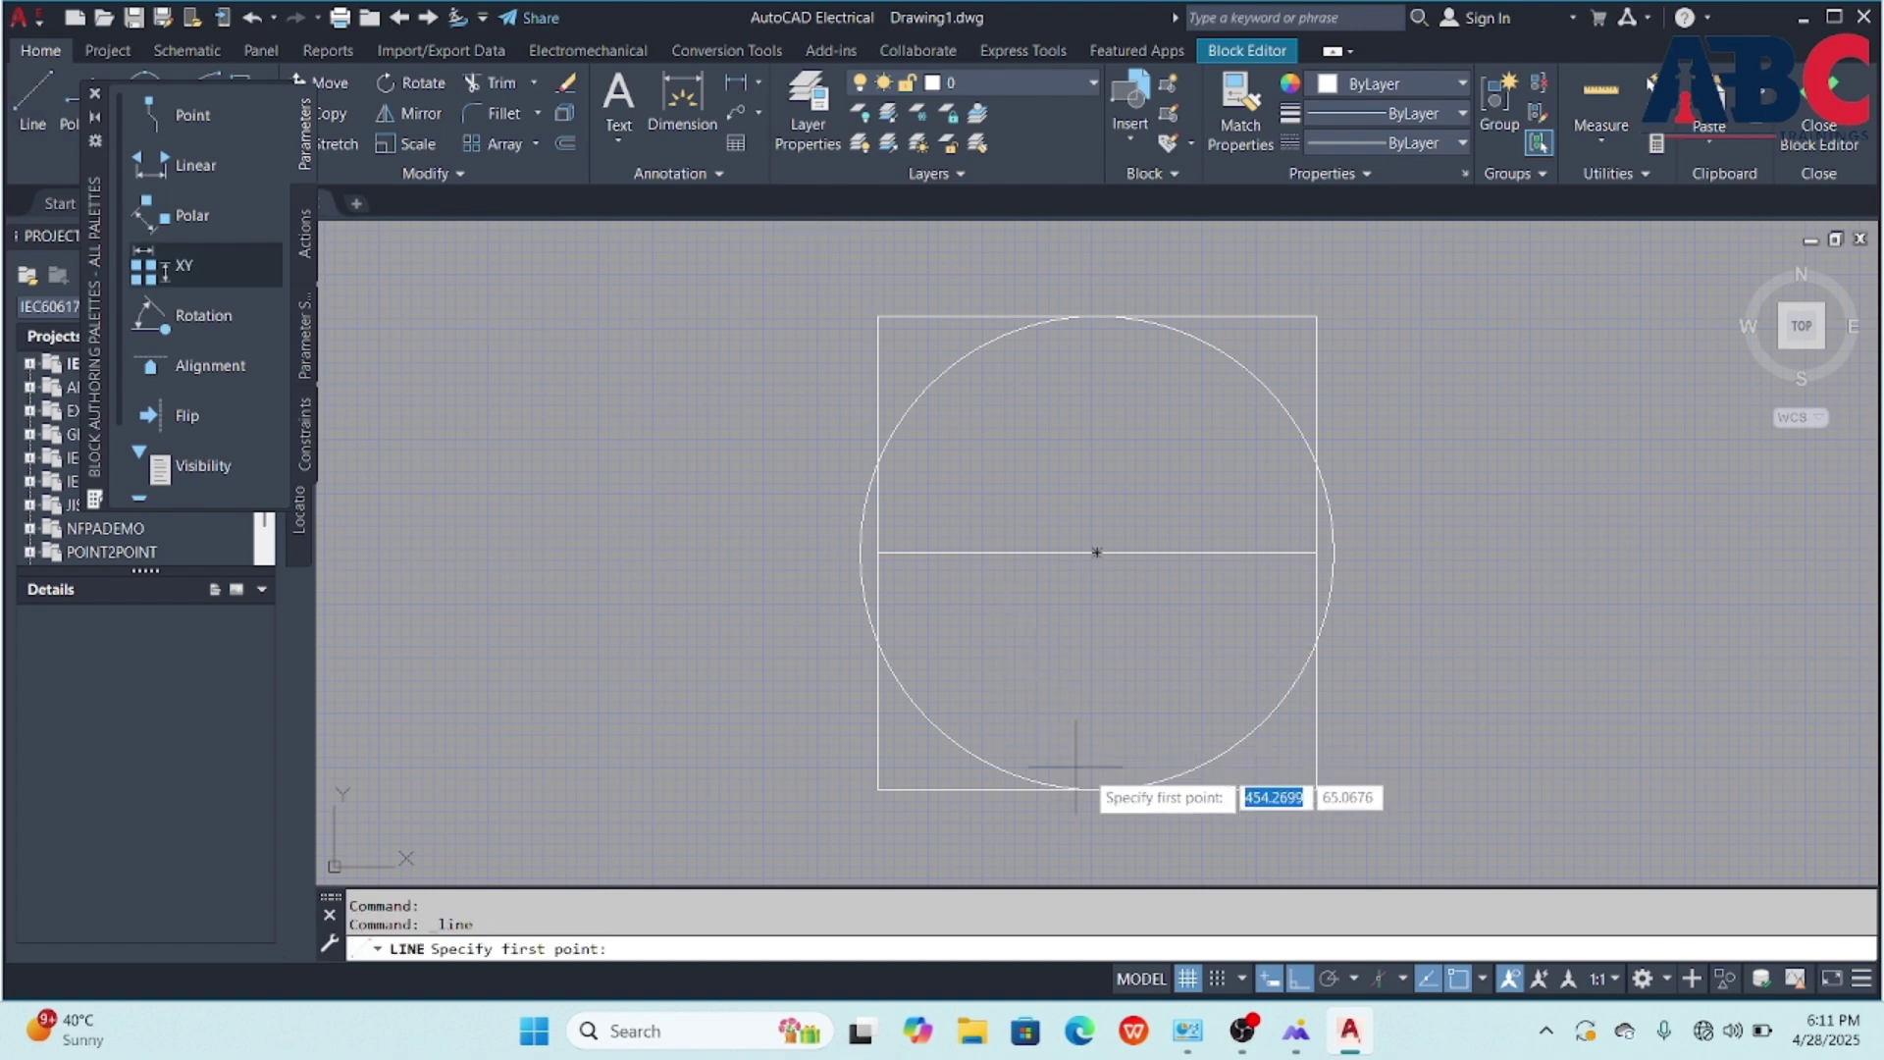
left_click(1097, 789)
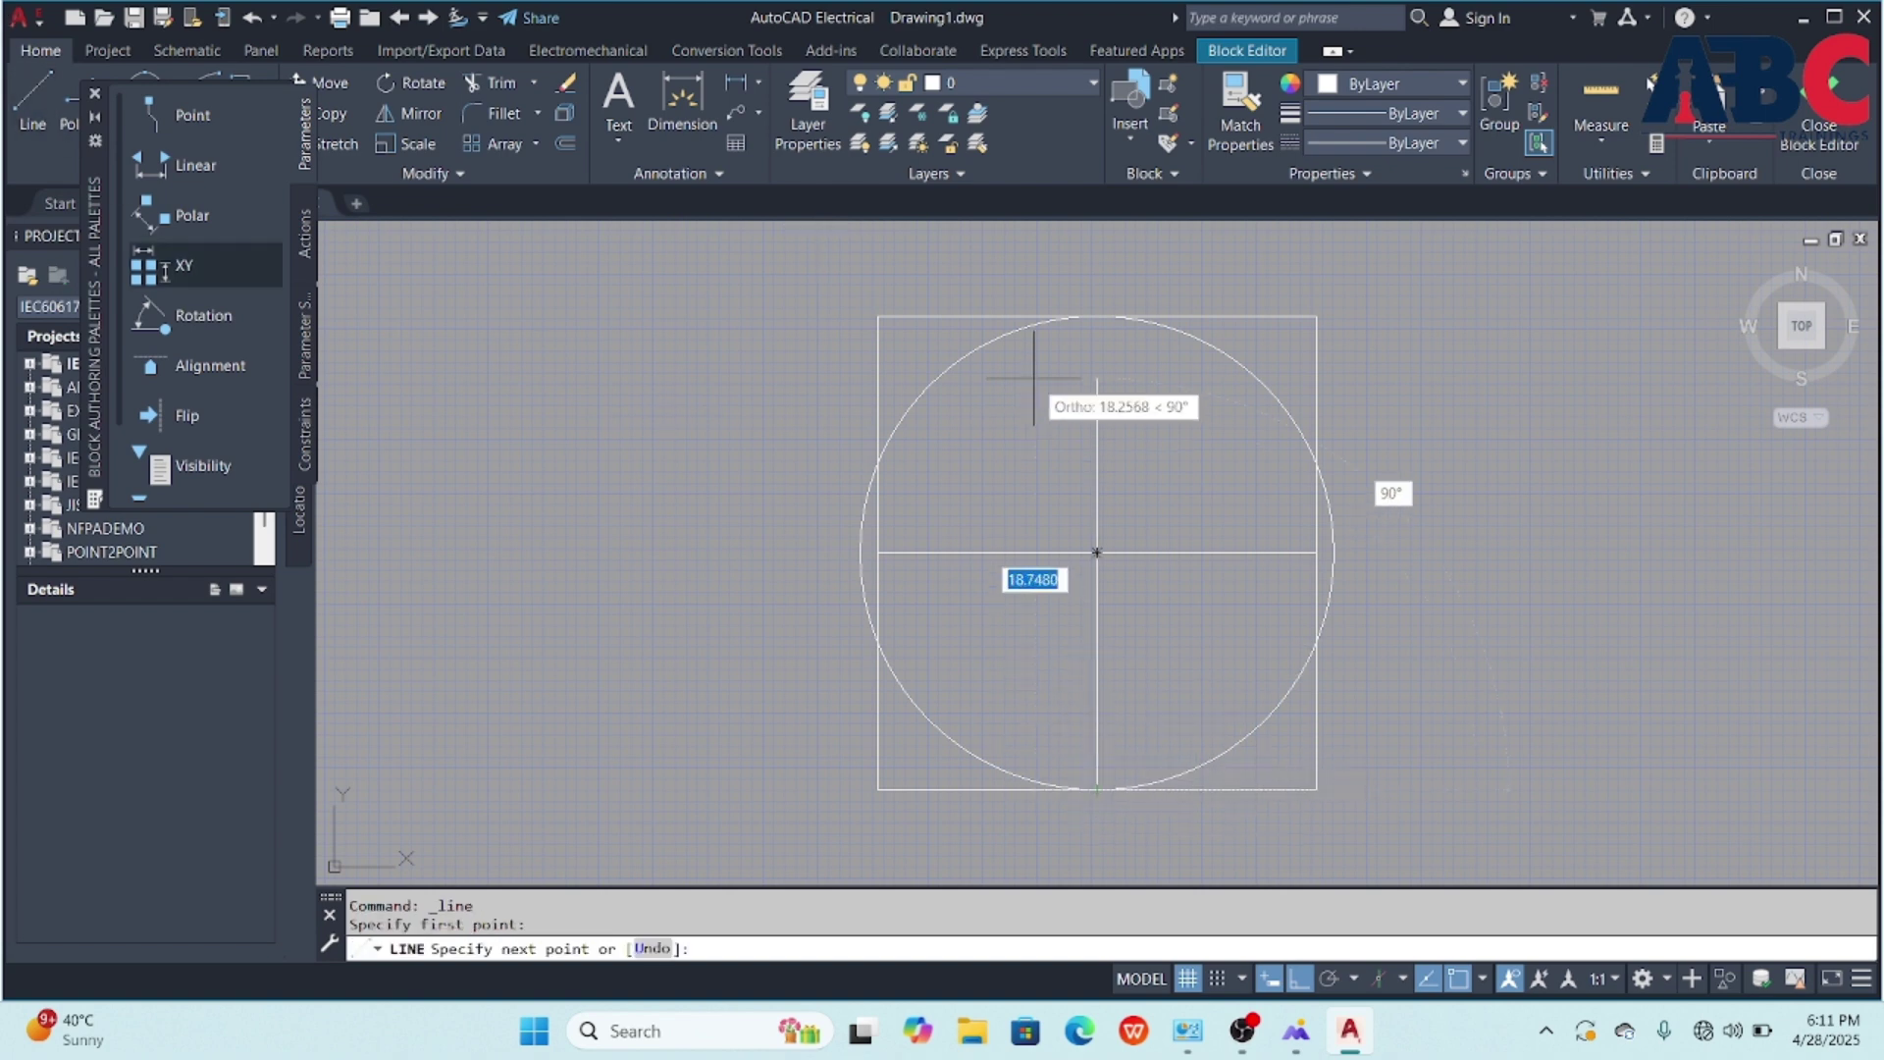
left_click(1097, 316)
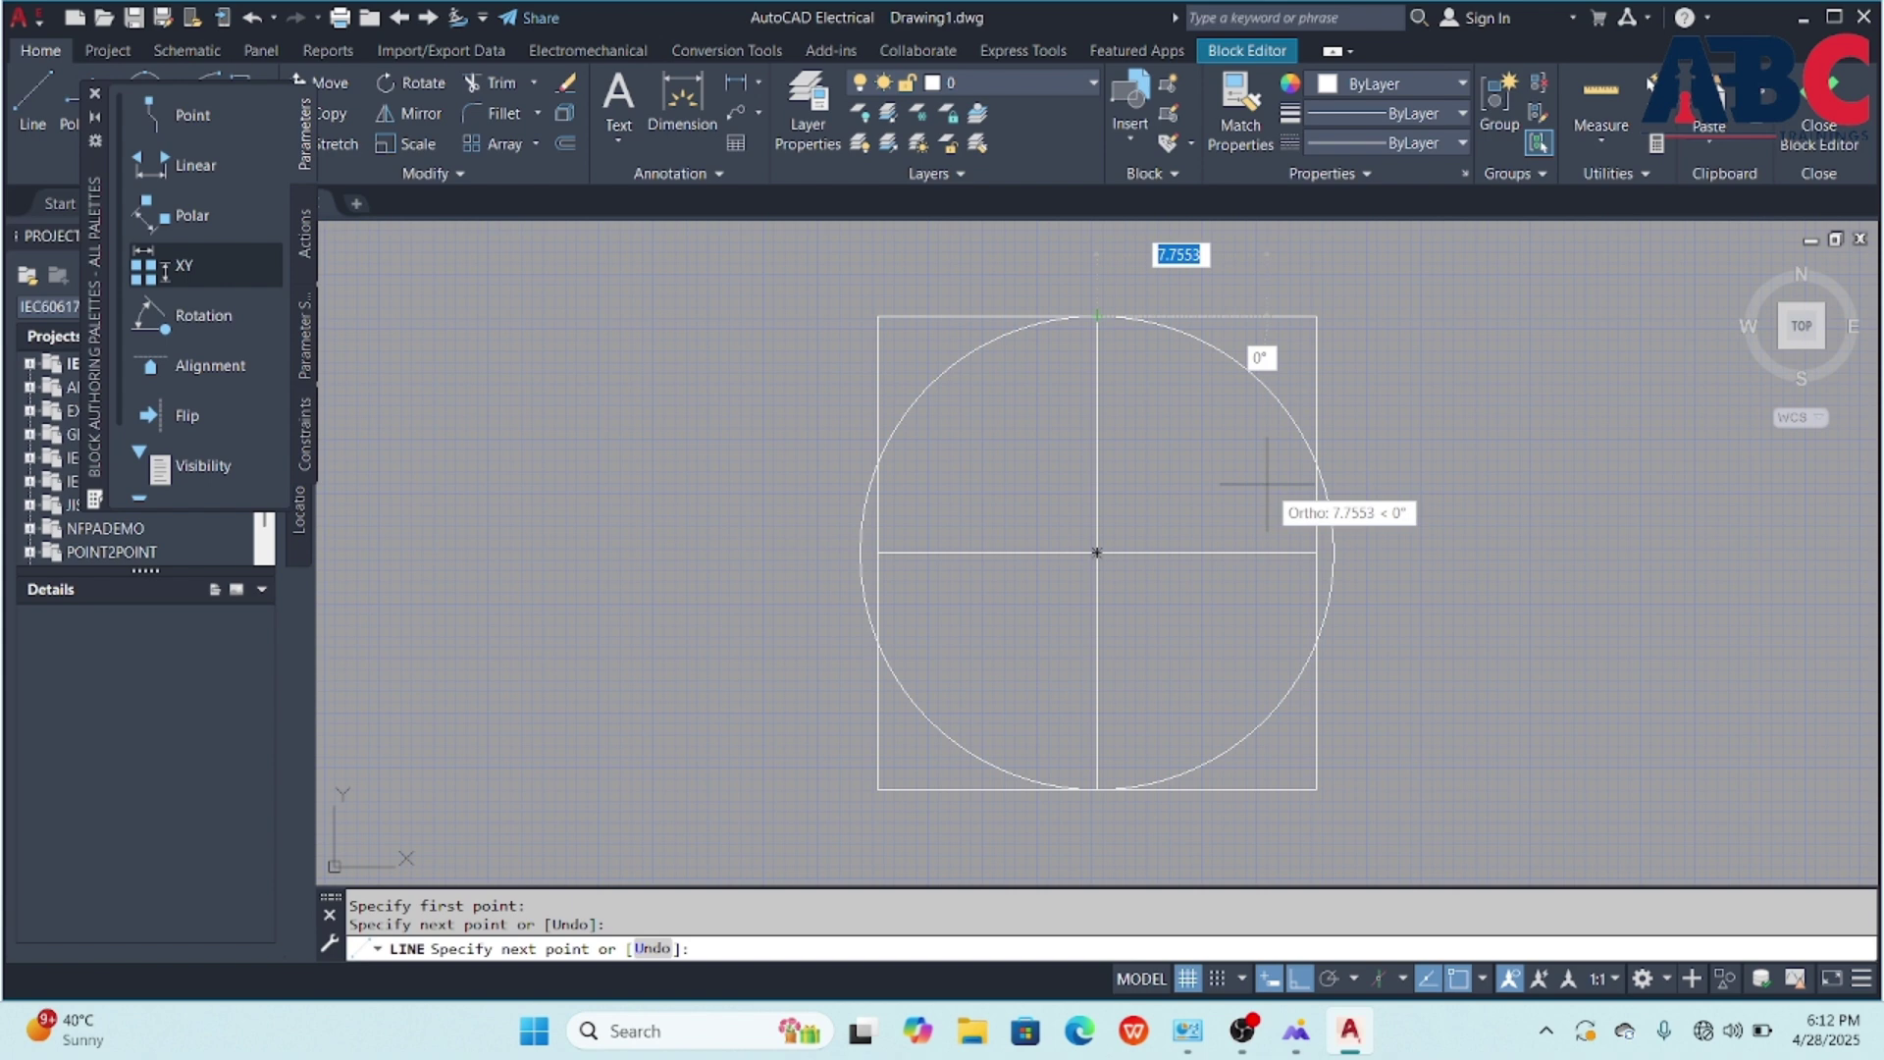
key("Return")
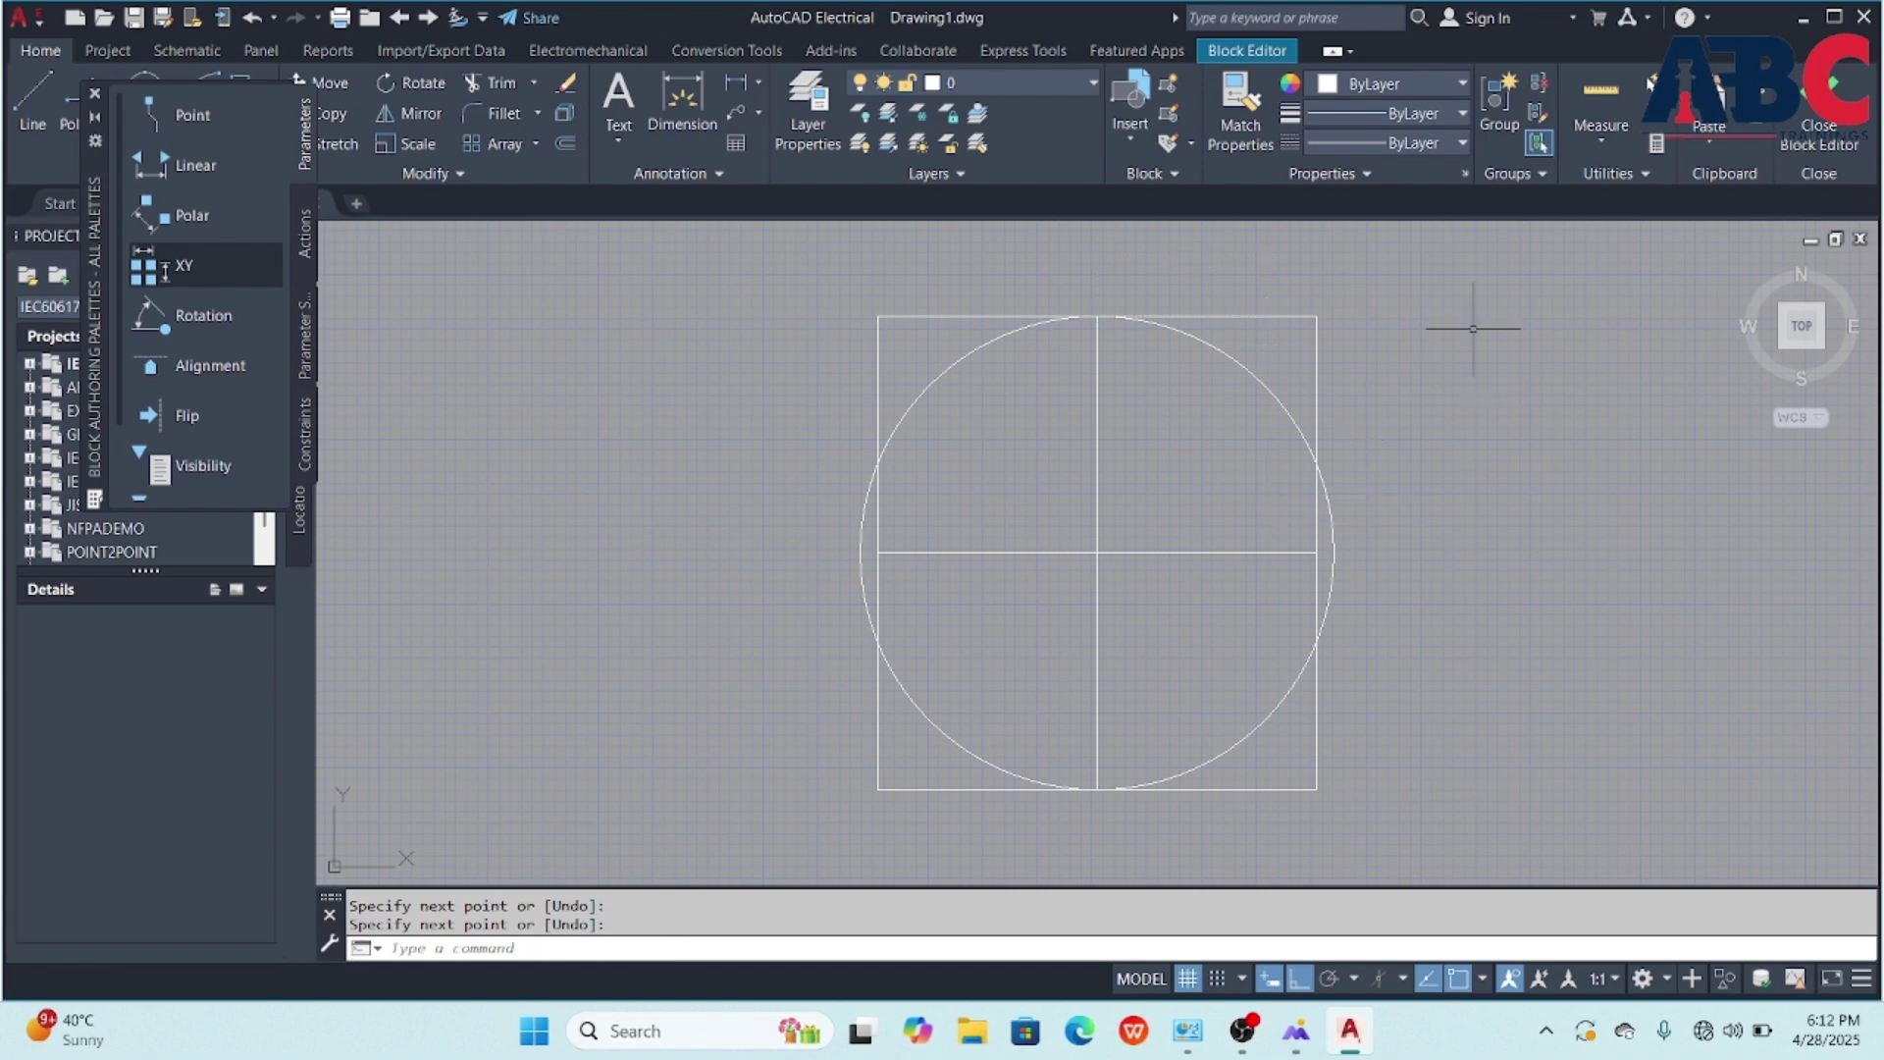
- Close the Block Editor and save the changes to block 1234
left_click(1825, 144)
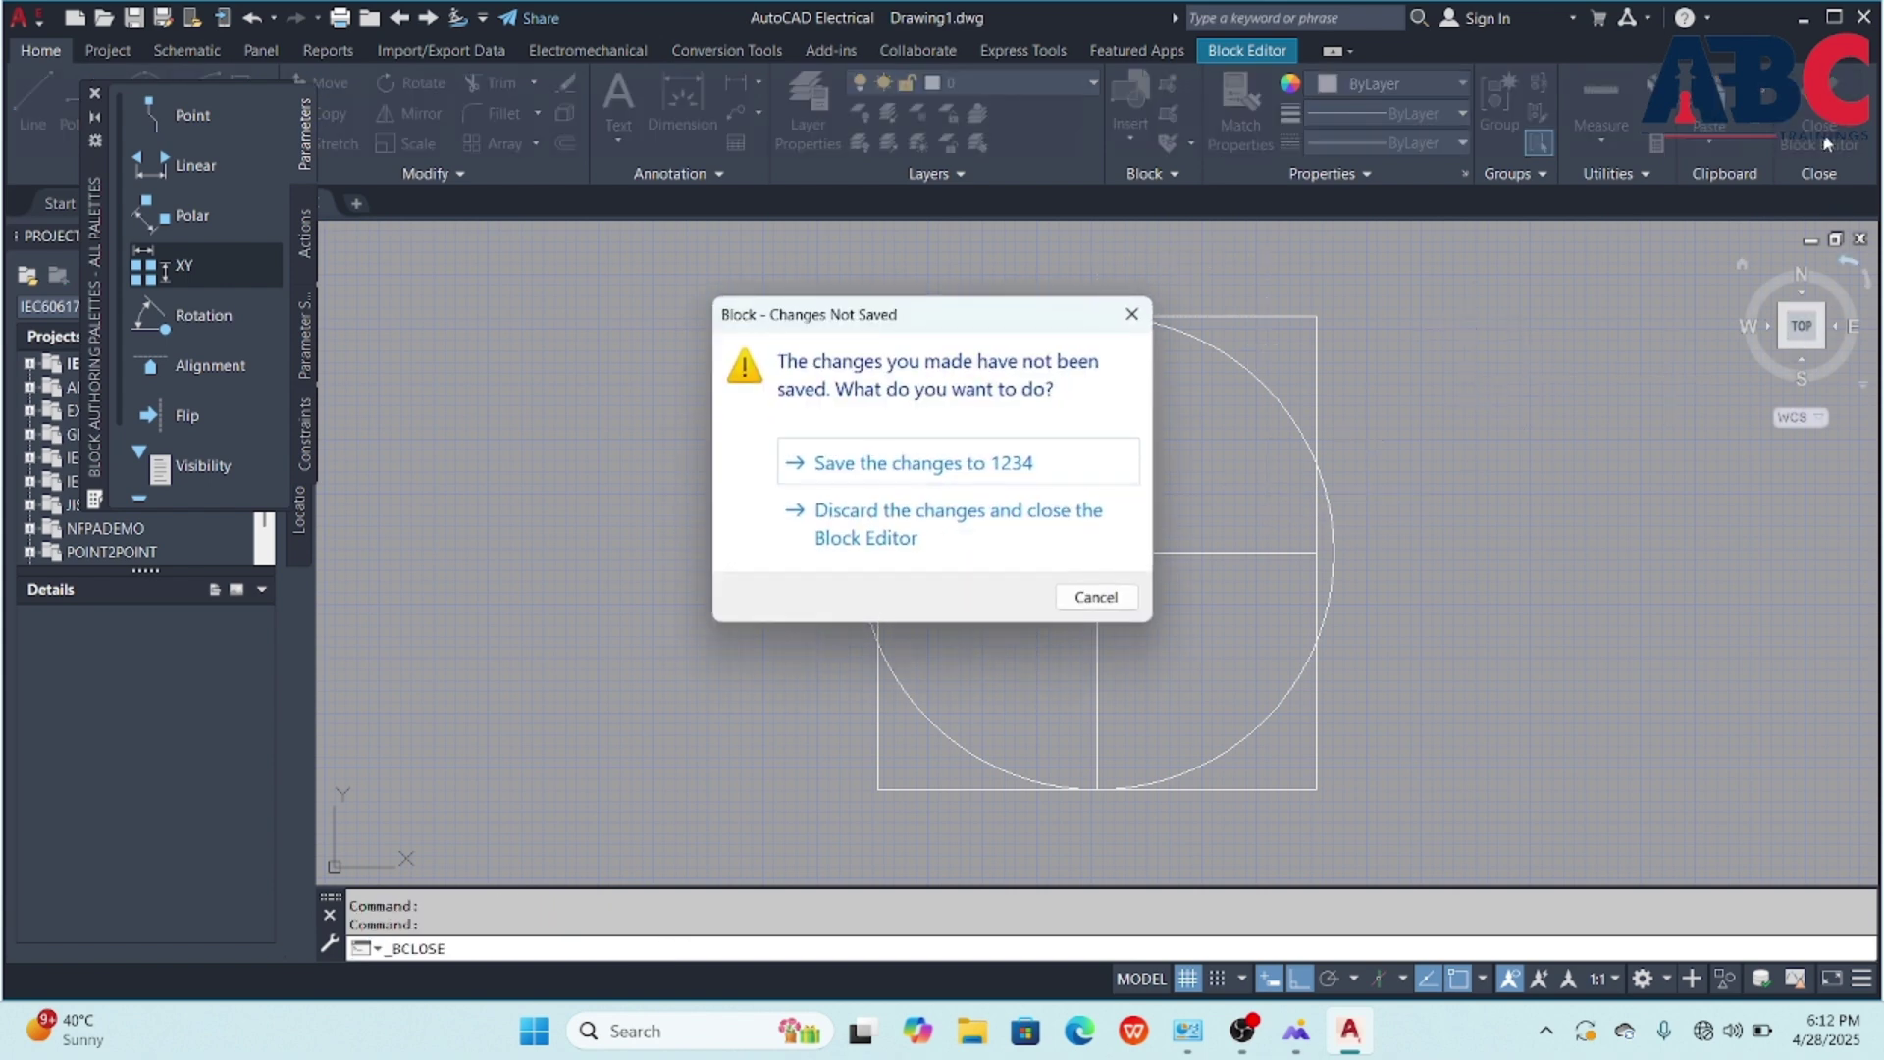
left_click(895, 467)
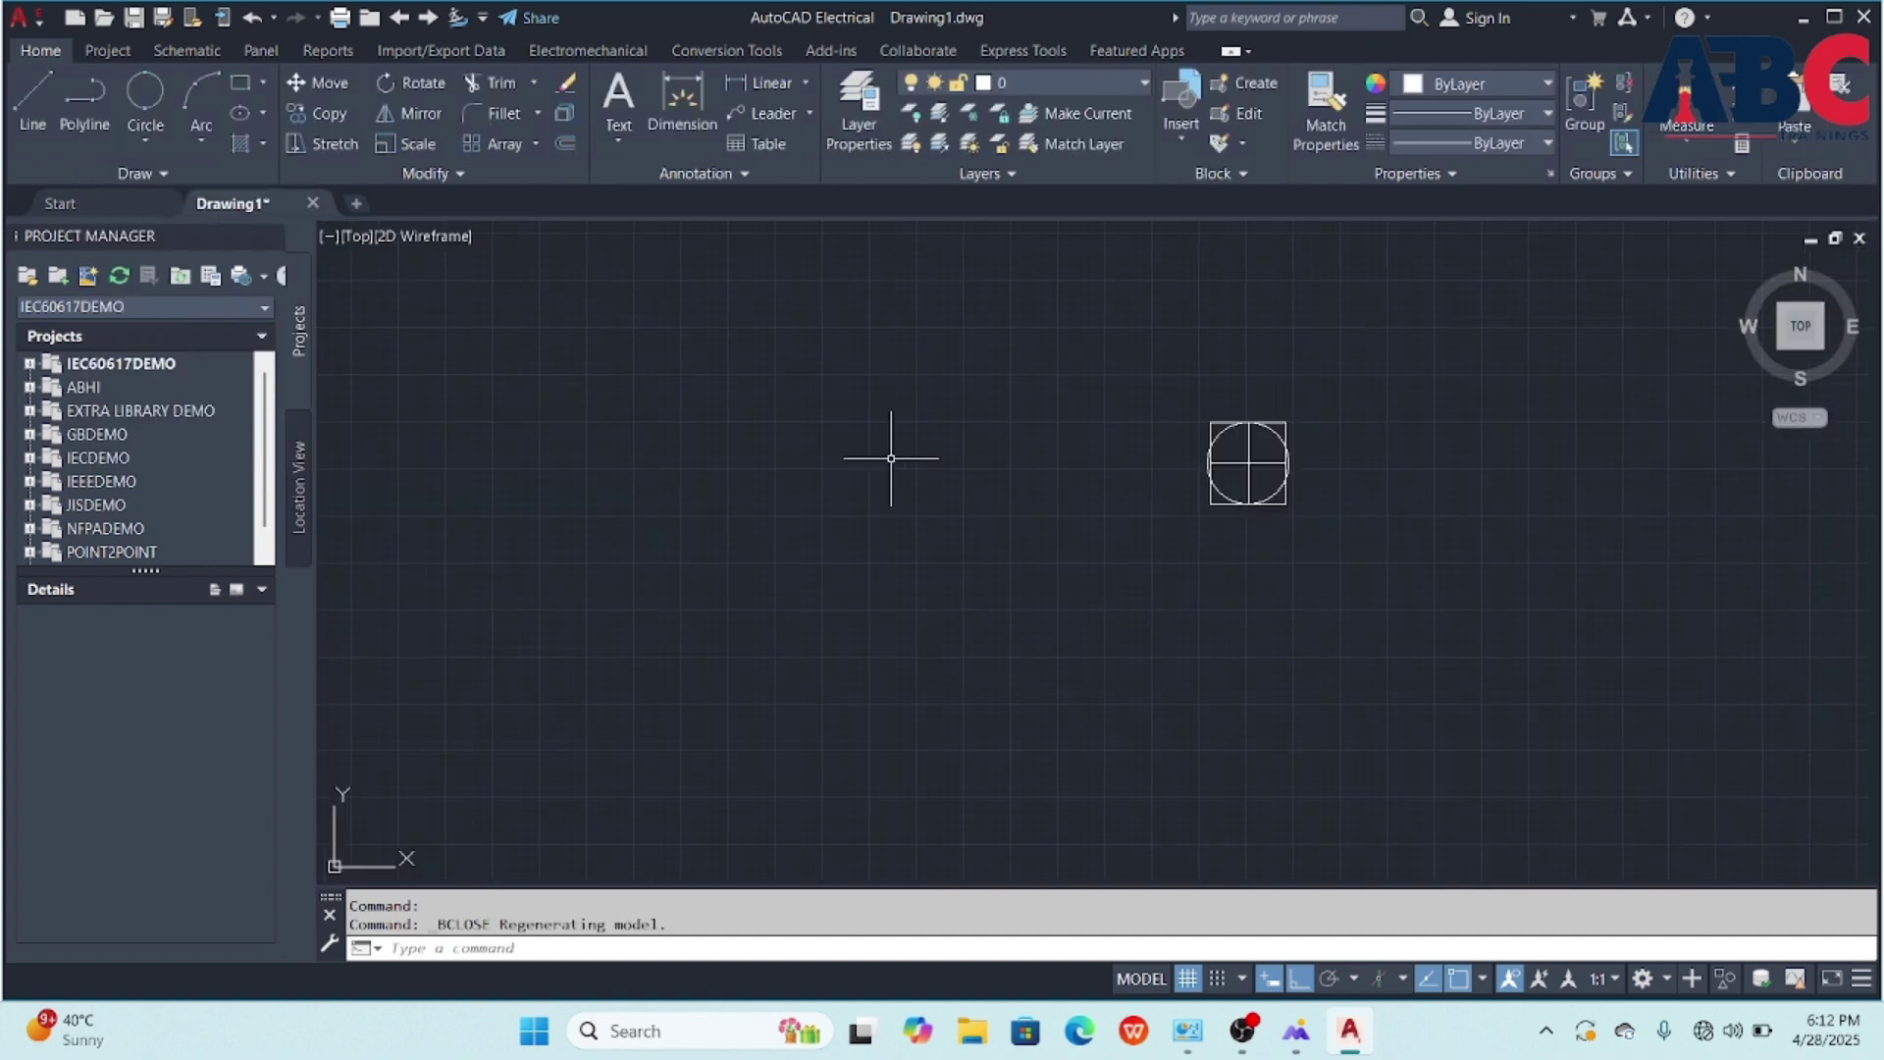
scroll(959, 526, "down", 3)
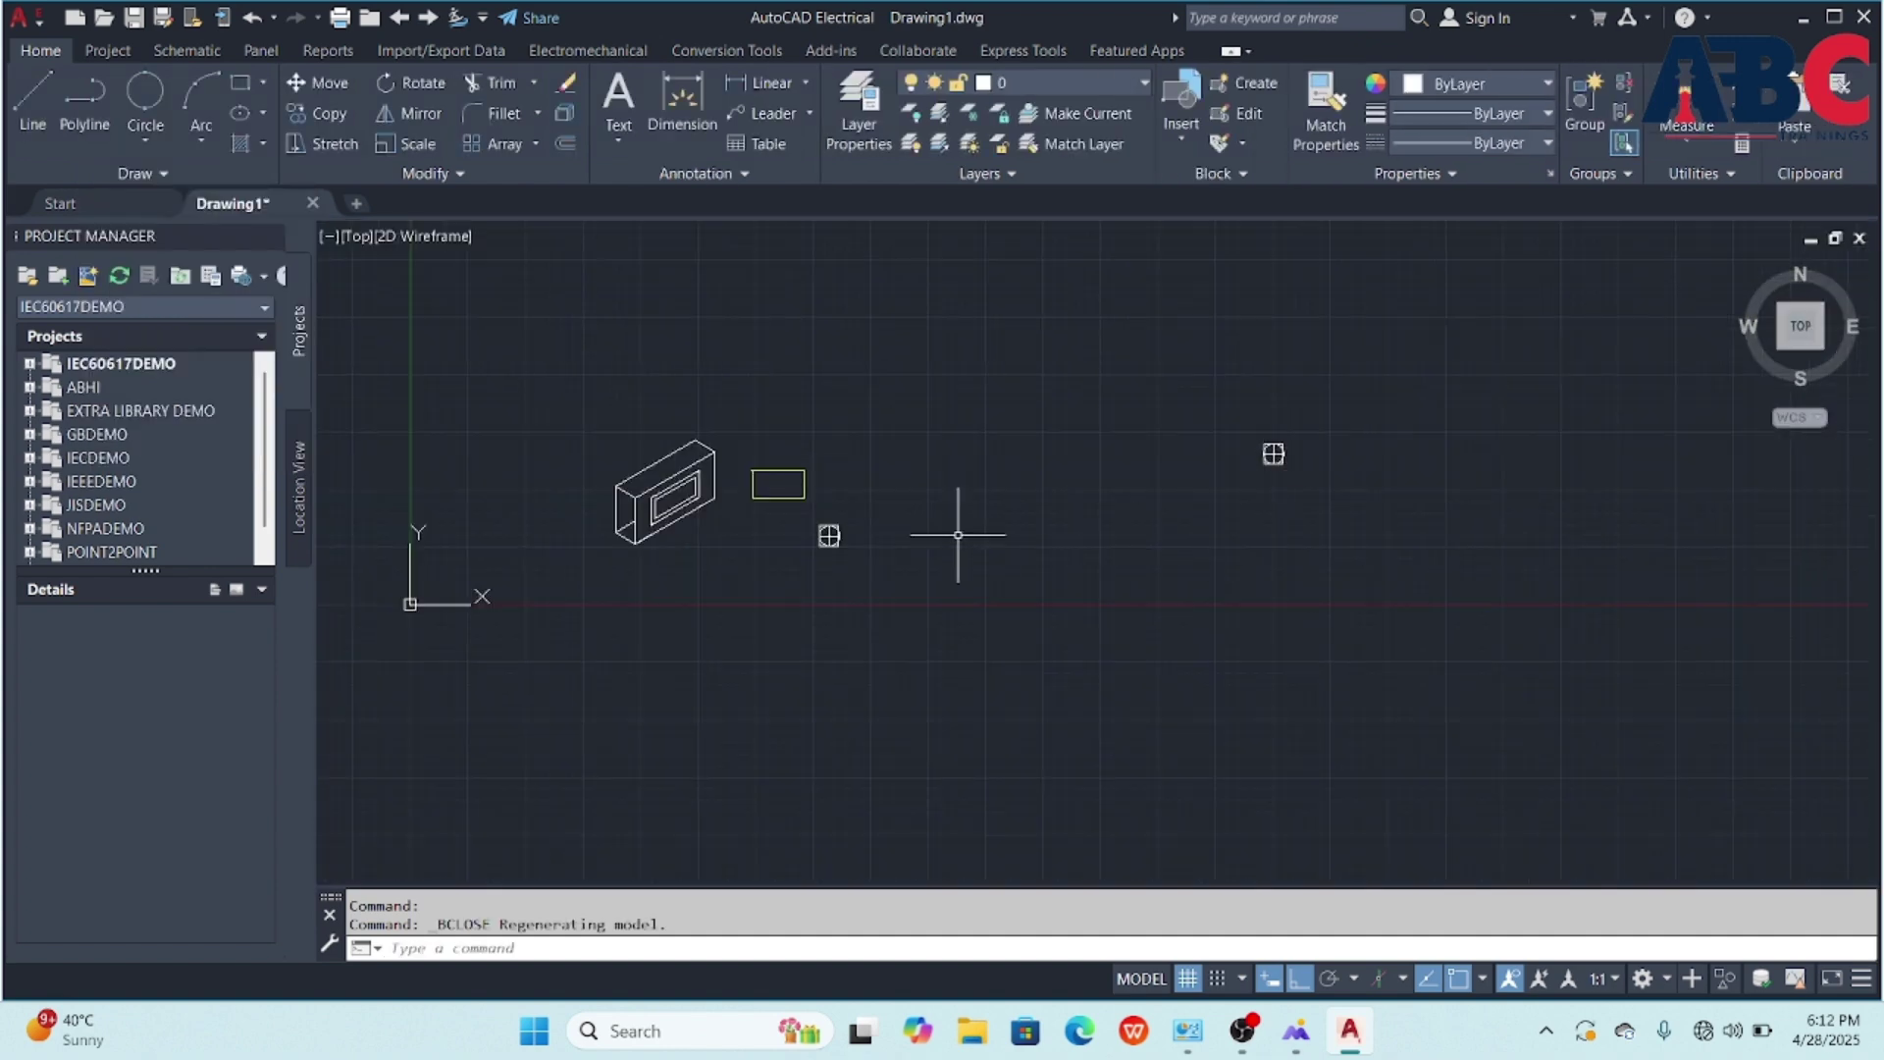